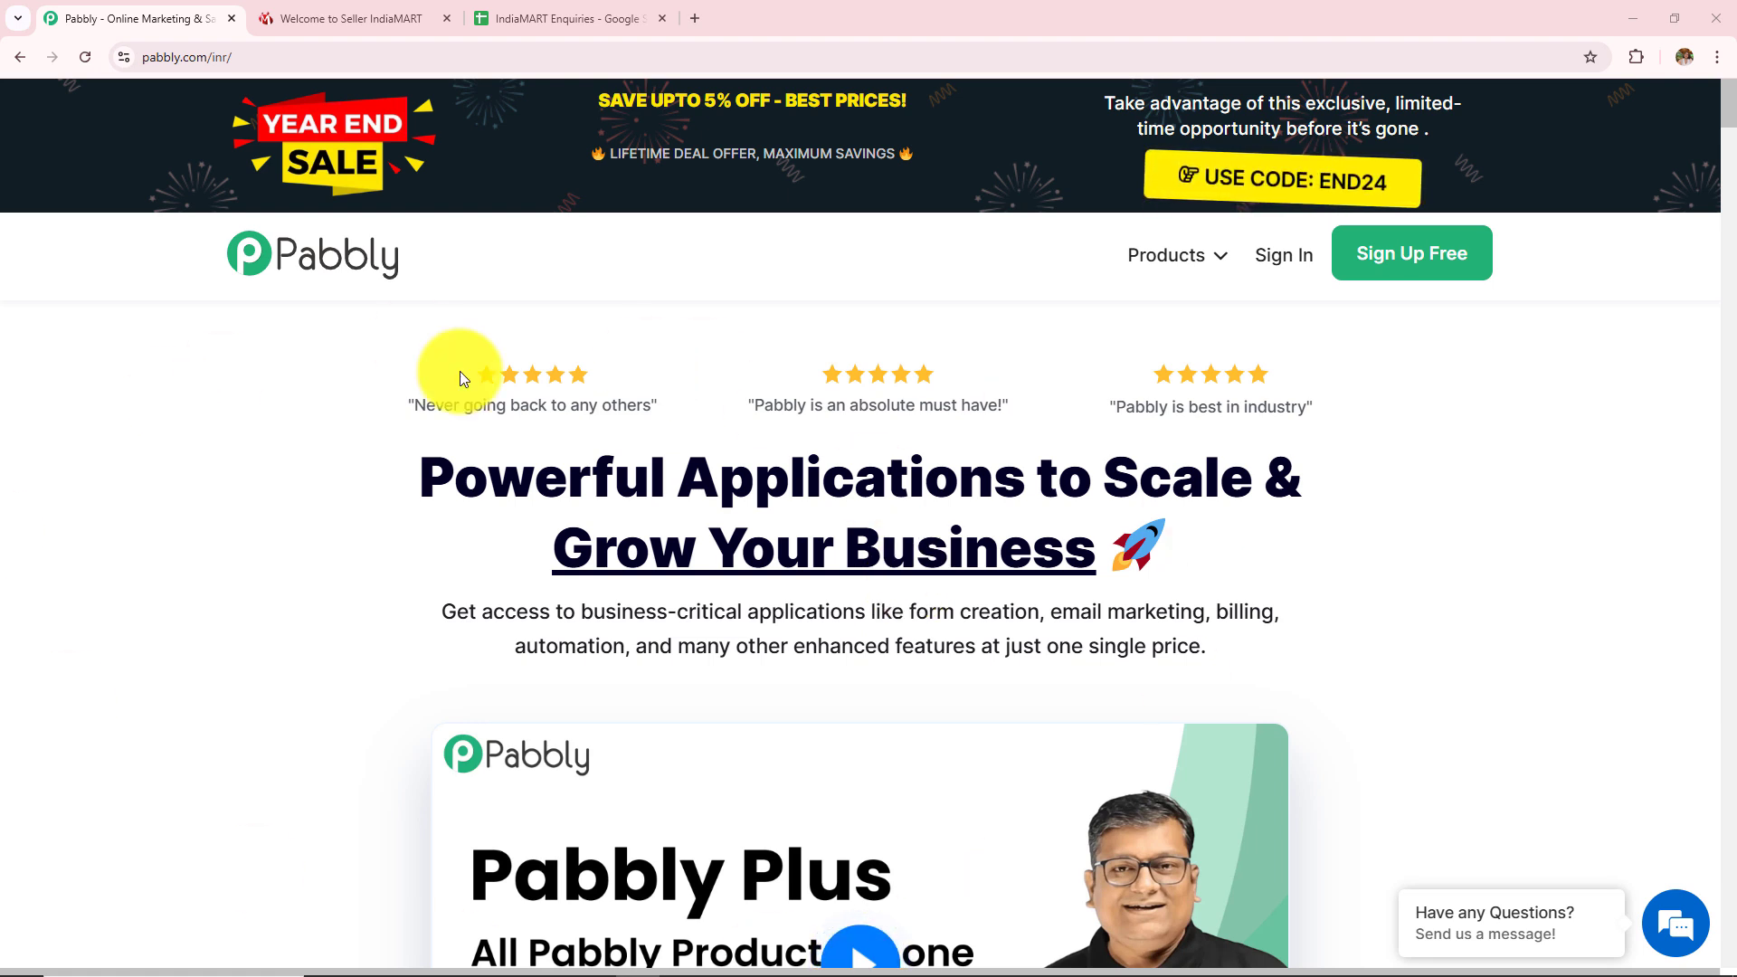
- Open Pabbly Connect from the list of all Pabbly apps
left_click(277, 57)
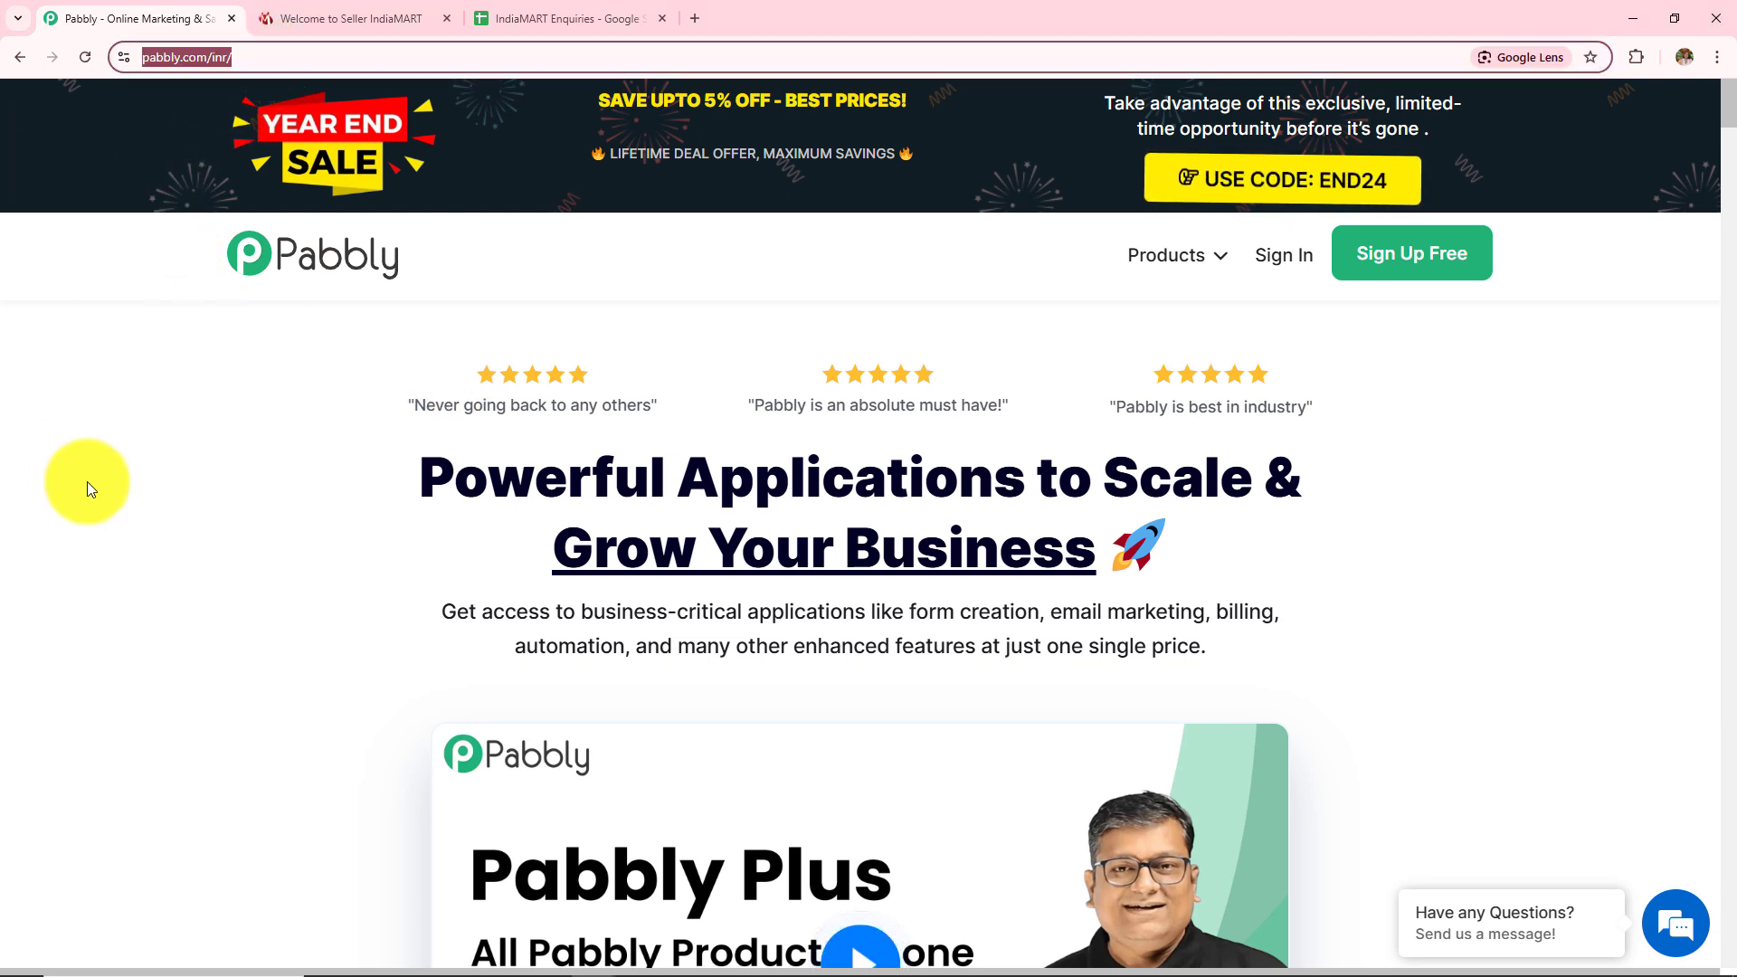
left_click(84, 475)
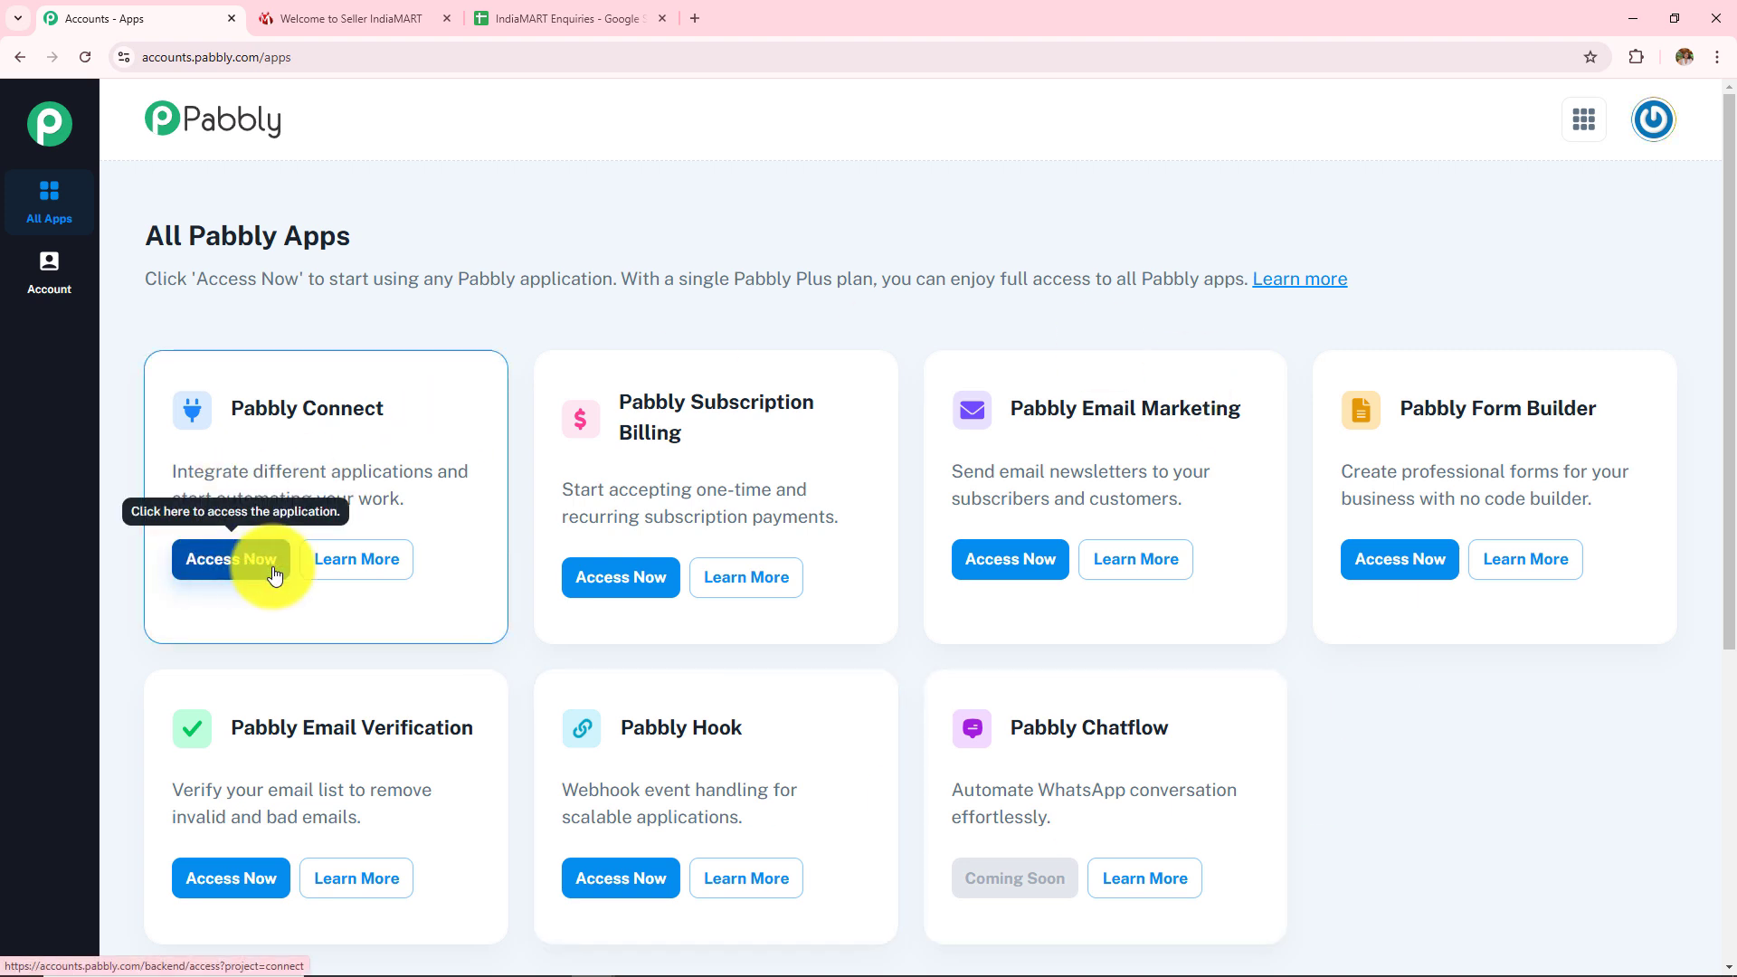
left_click(225, 579)
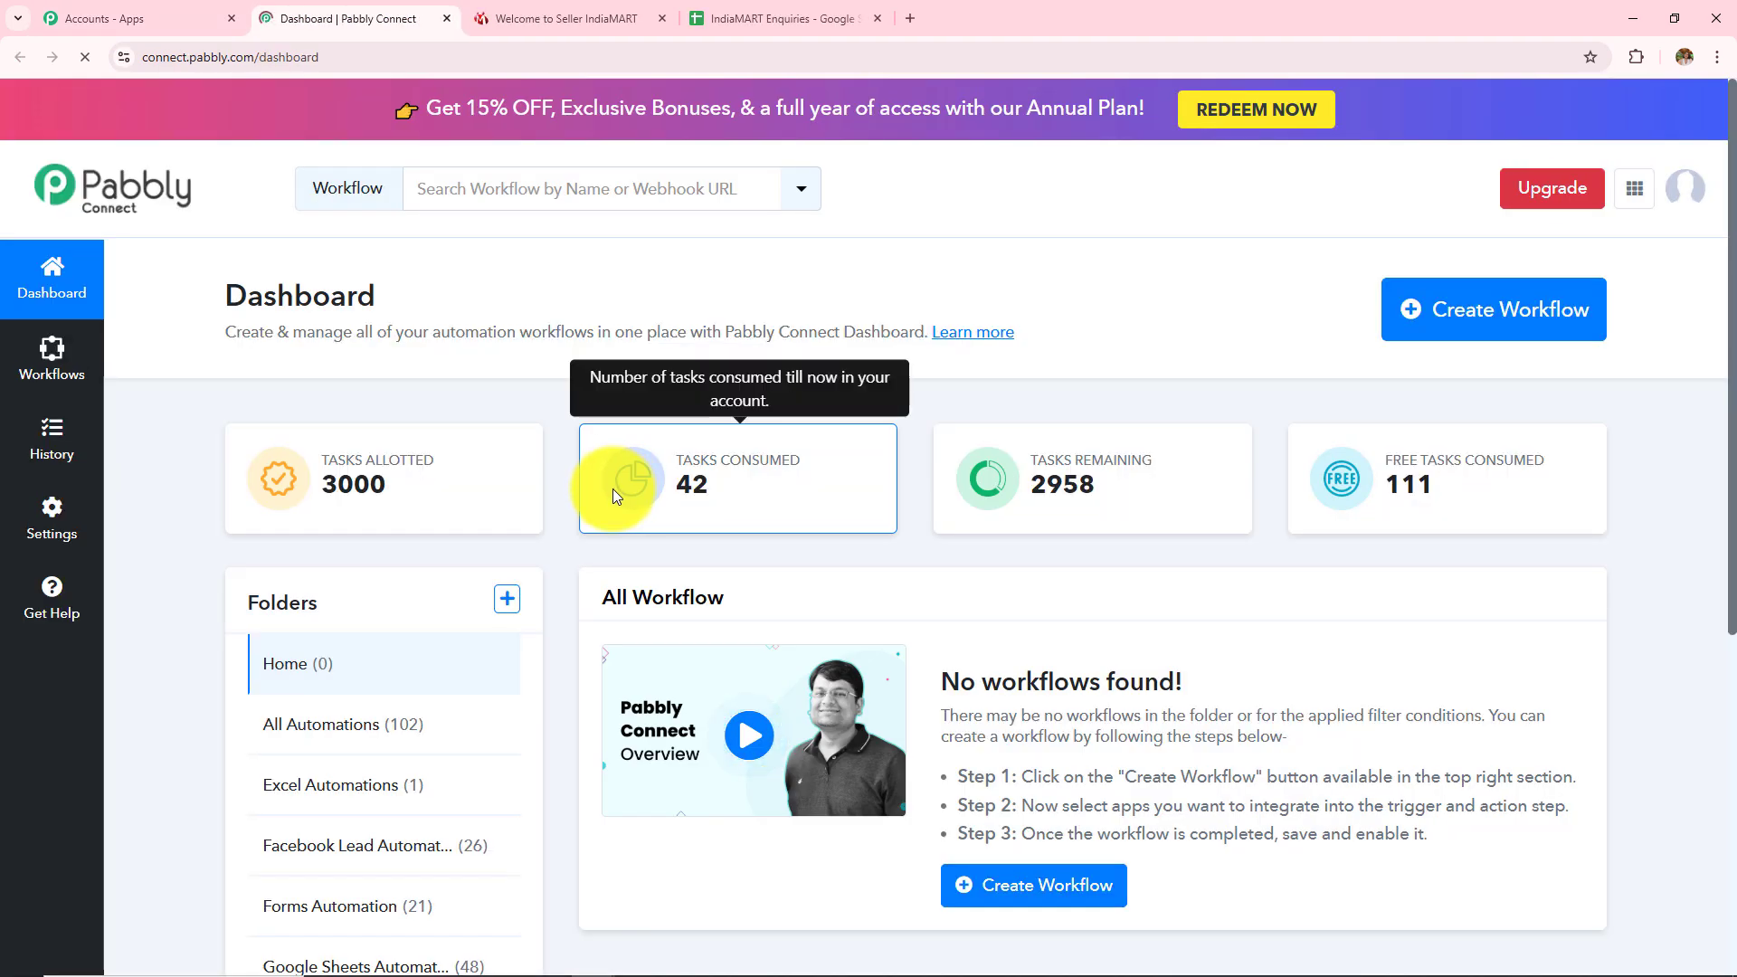
triple_click(694, 597)
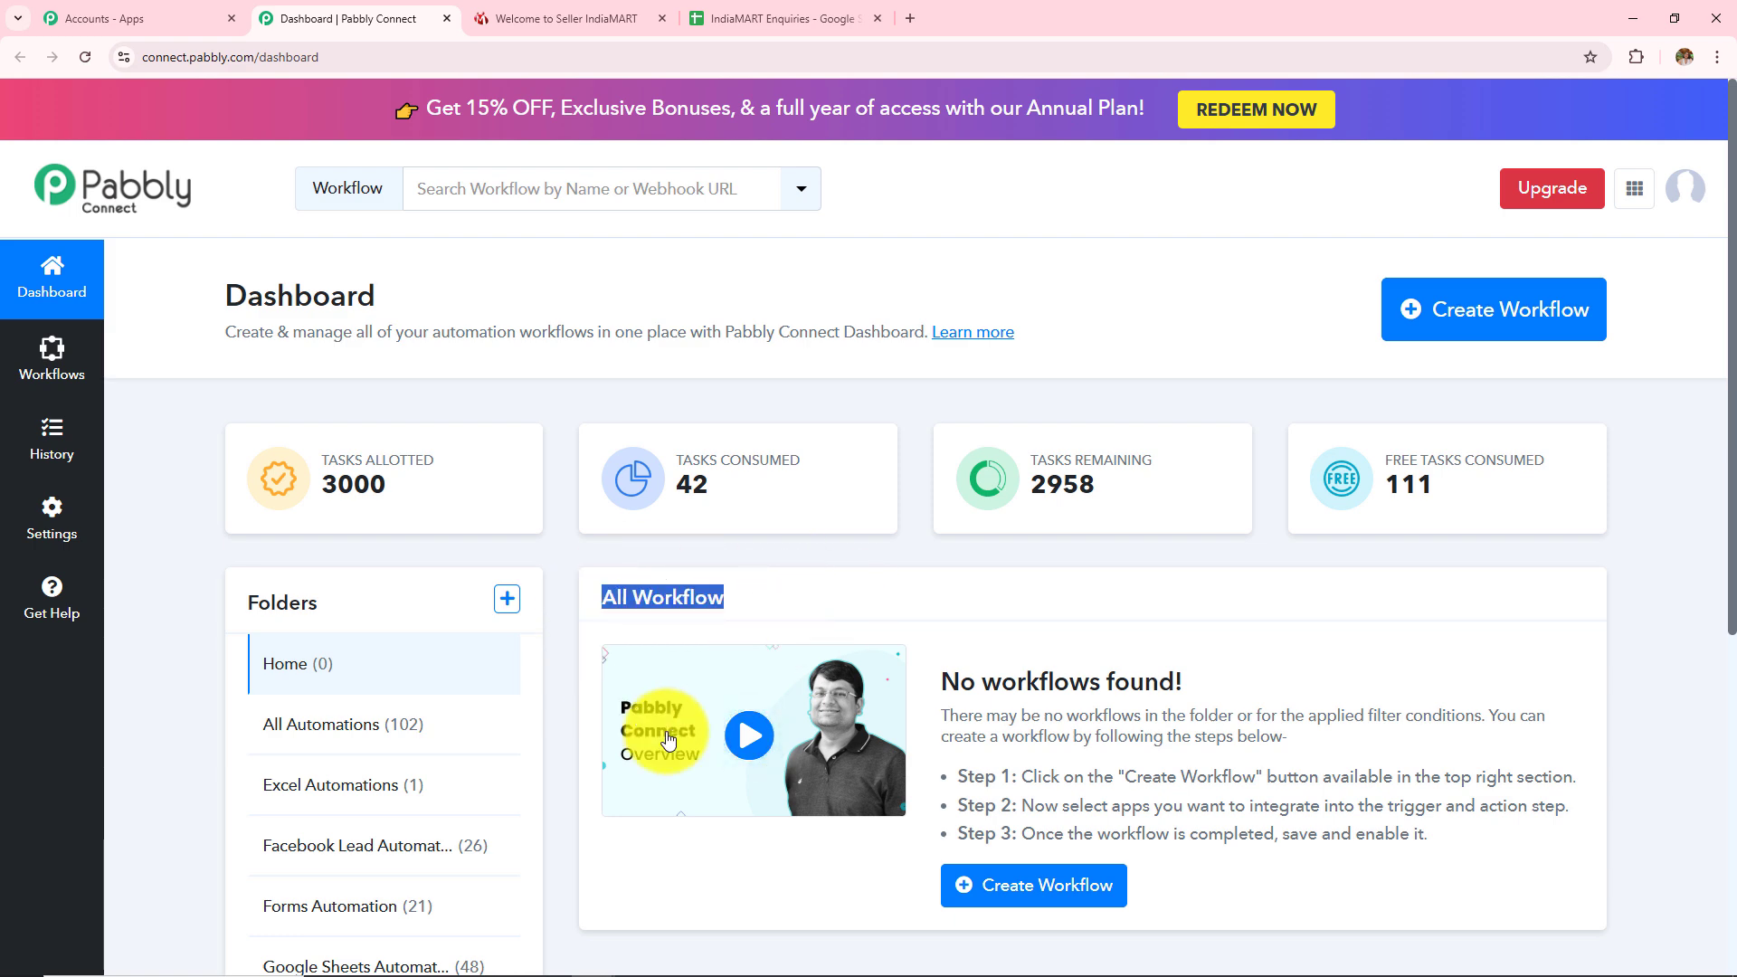
left_click(762, 590)
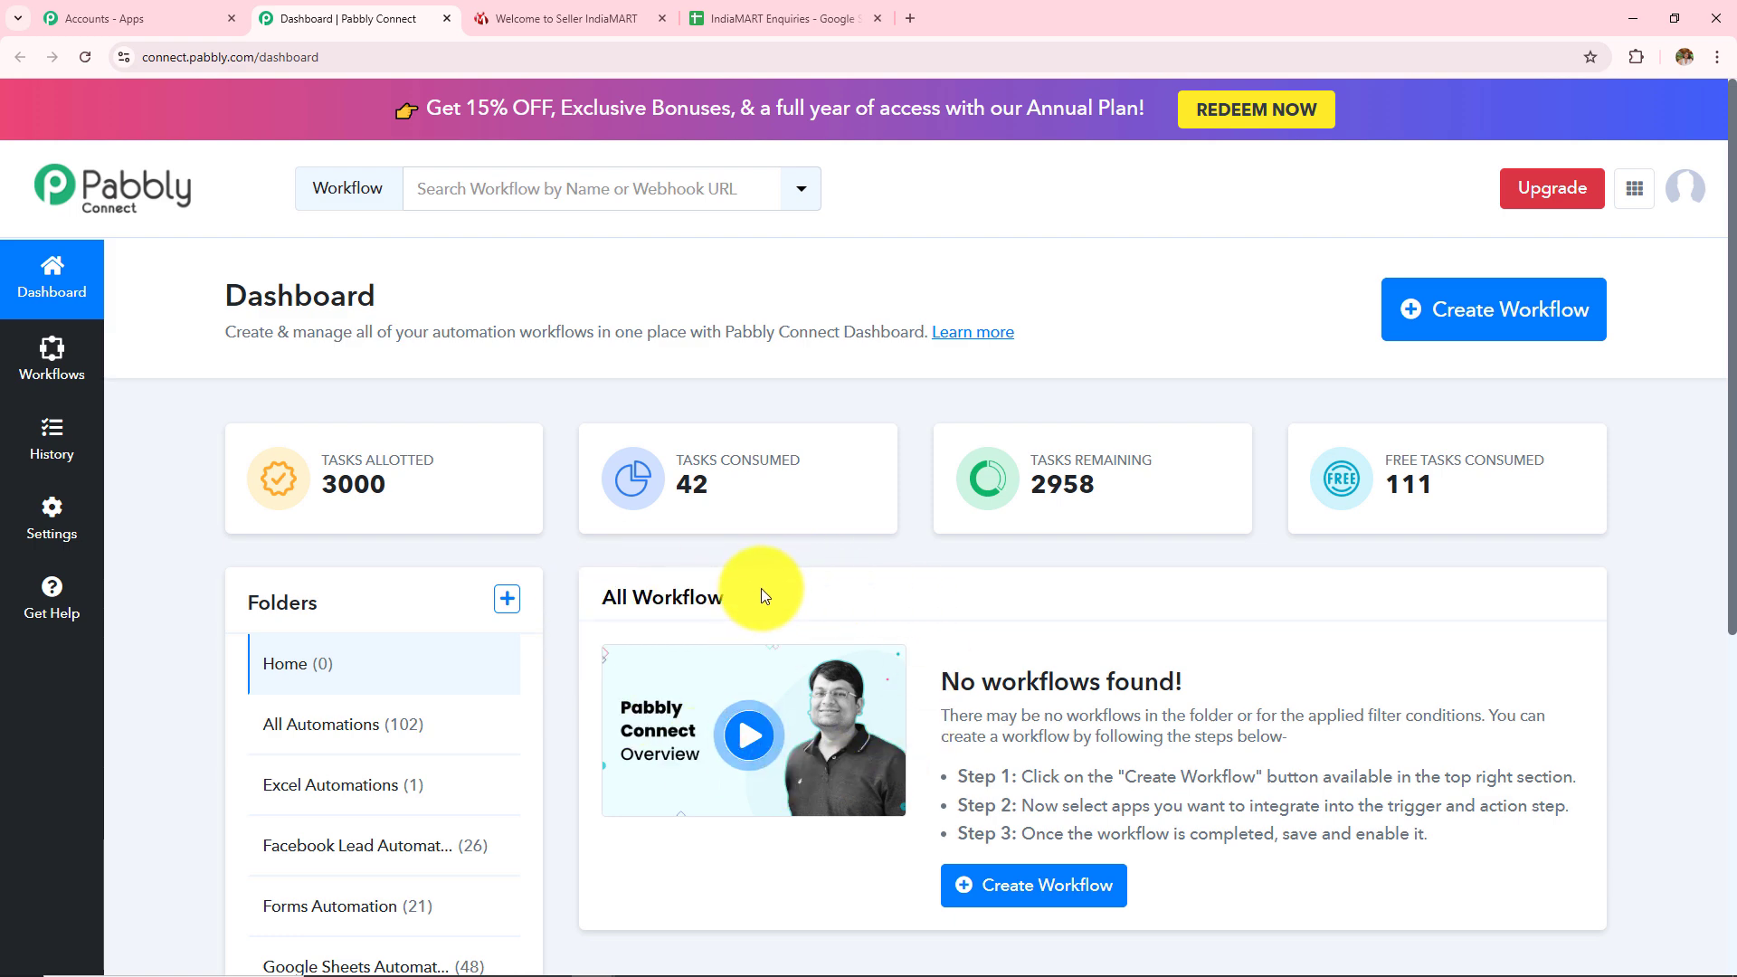
scroll(362, 525, "down", 3)
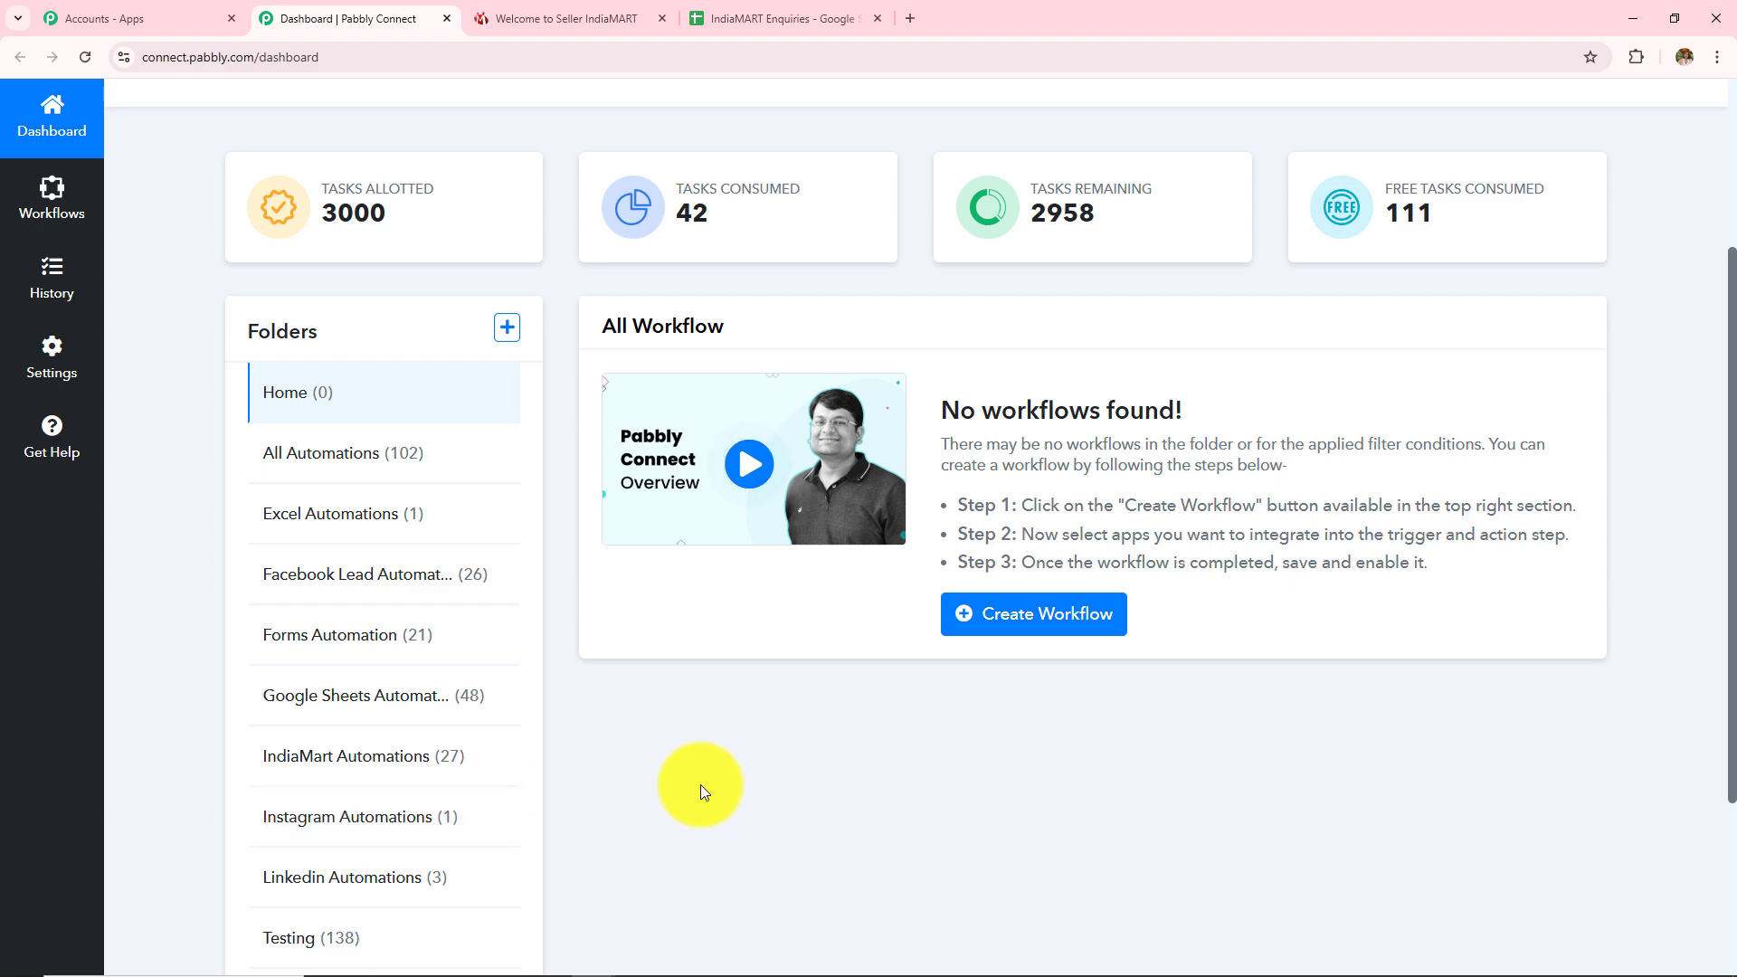
scroll(702, 791, "up", 3)
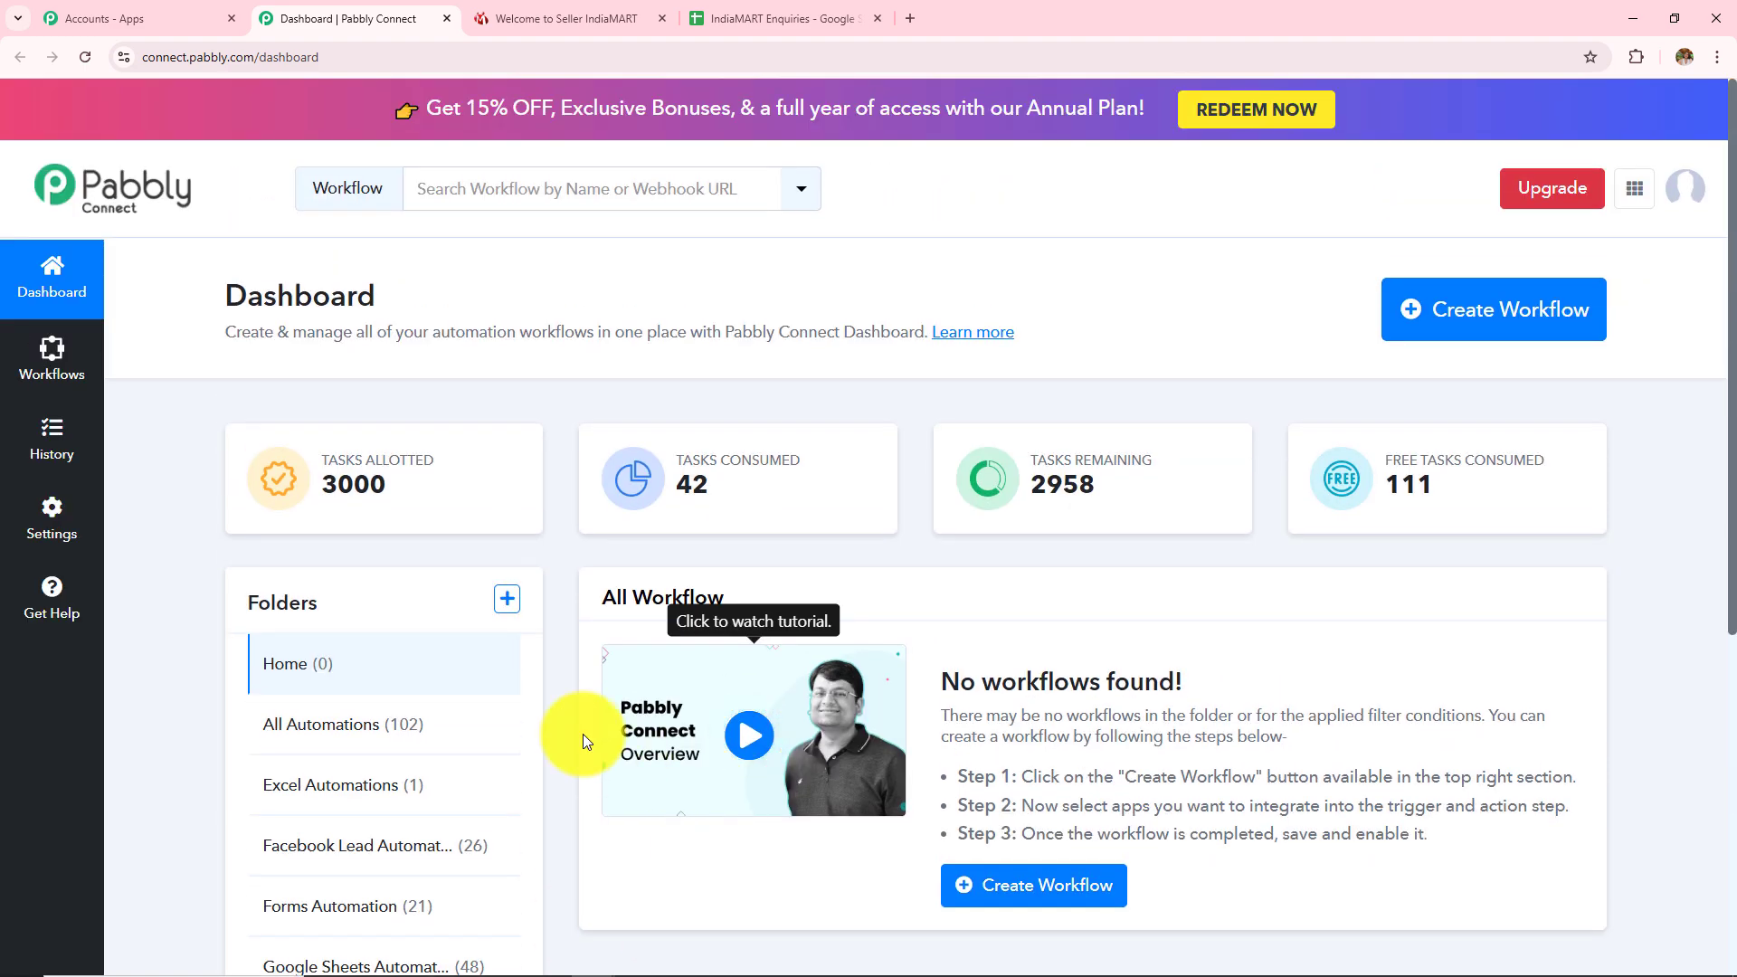
left_click(505, 606)
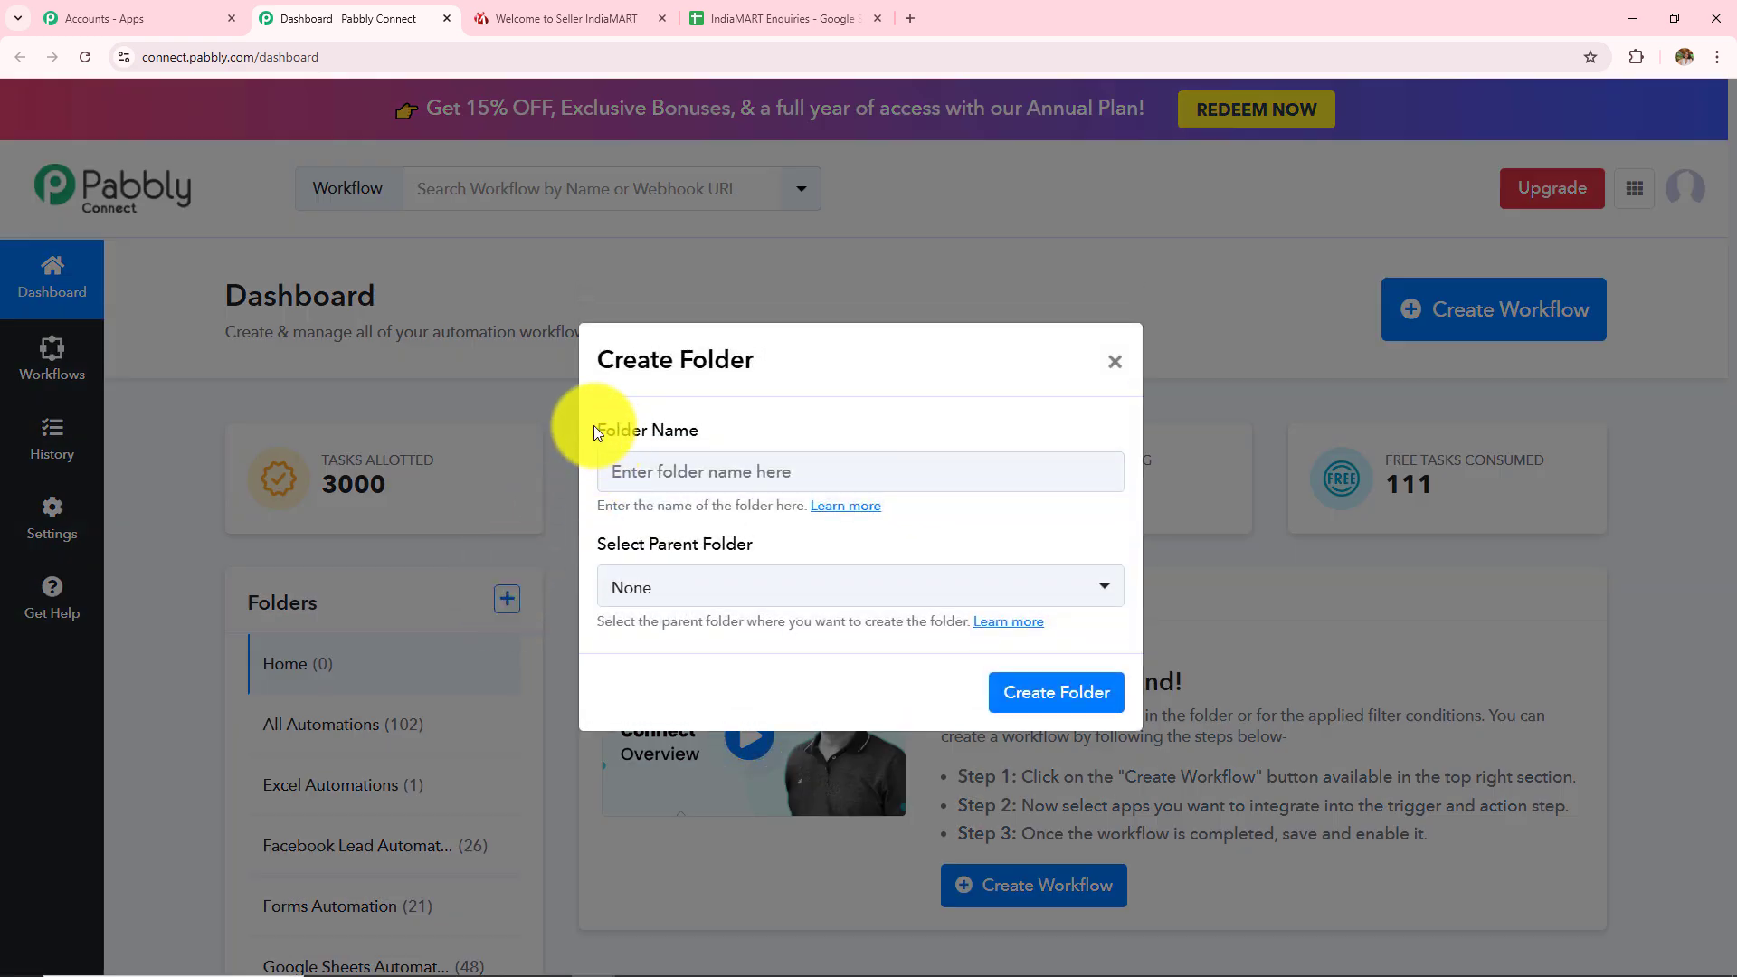
left_click_drag(594, 425, 666, 481)
left_click_drag(607, 544, 792, 538)
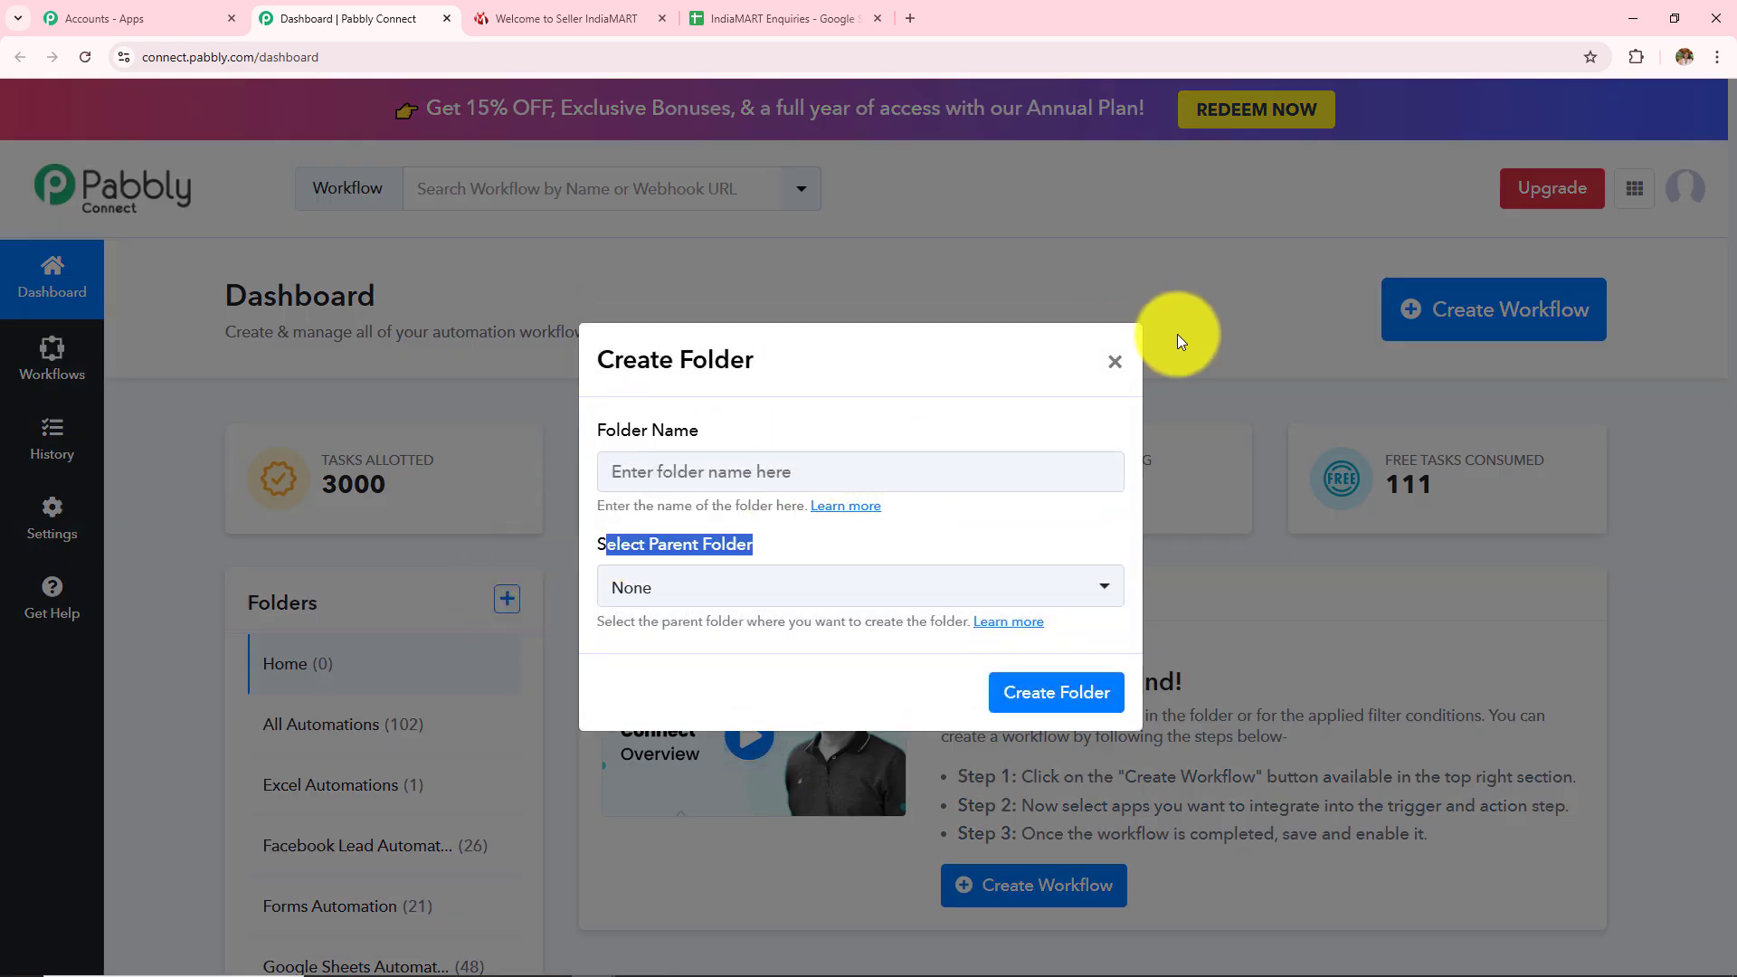
left_click(1163, 372)
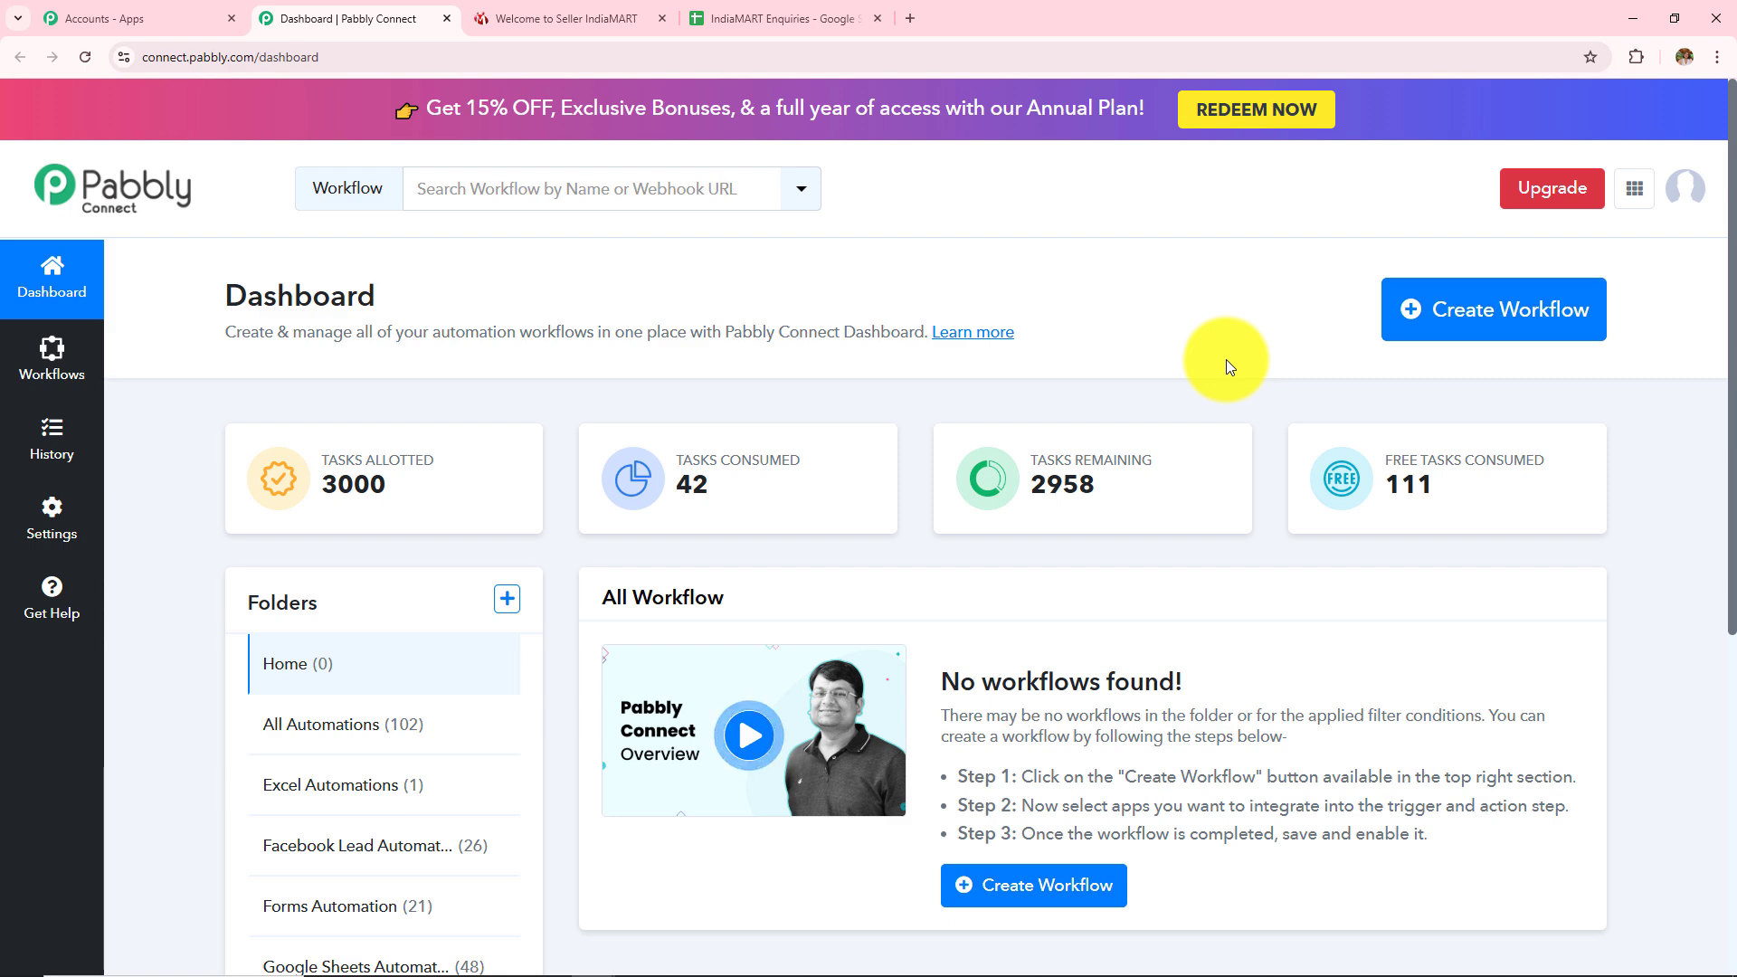
- Create a workflow named "How to Add IndiaMART Leads / Enquiries to Google Sheets for Cement Industry" in the IndiaMart Automations folder
left_click(1493, 309)
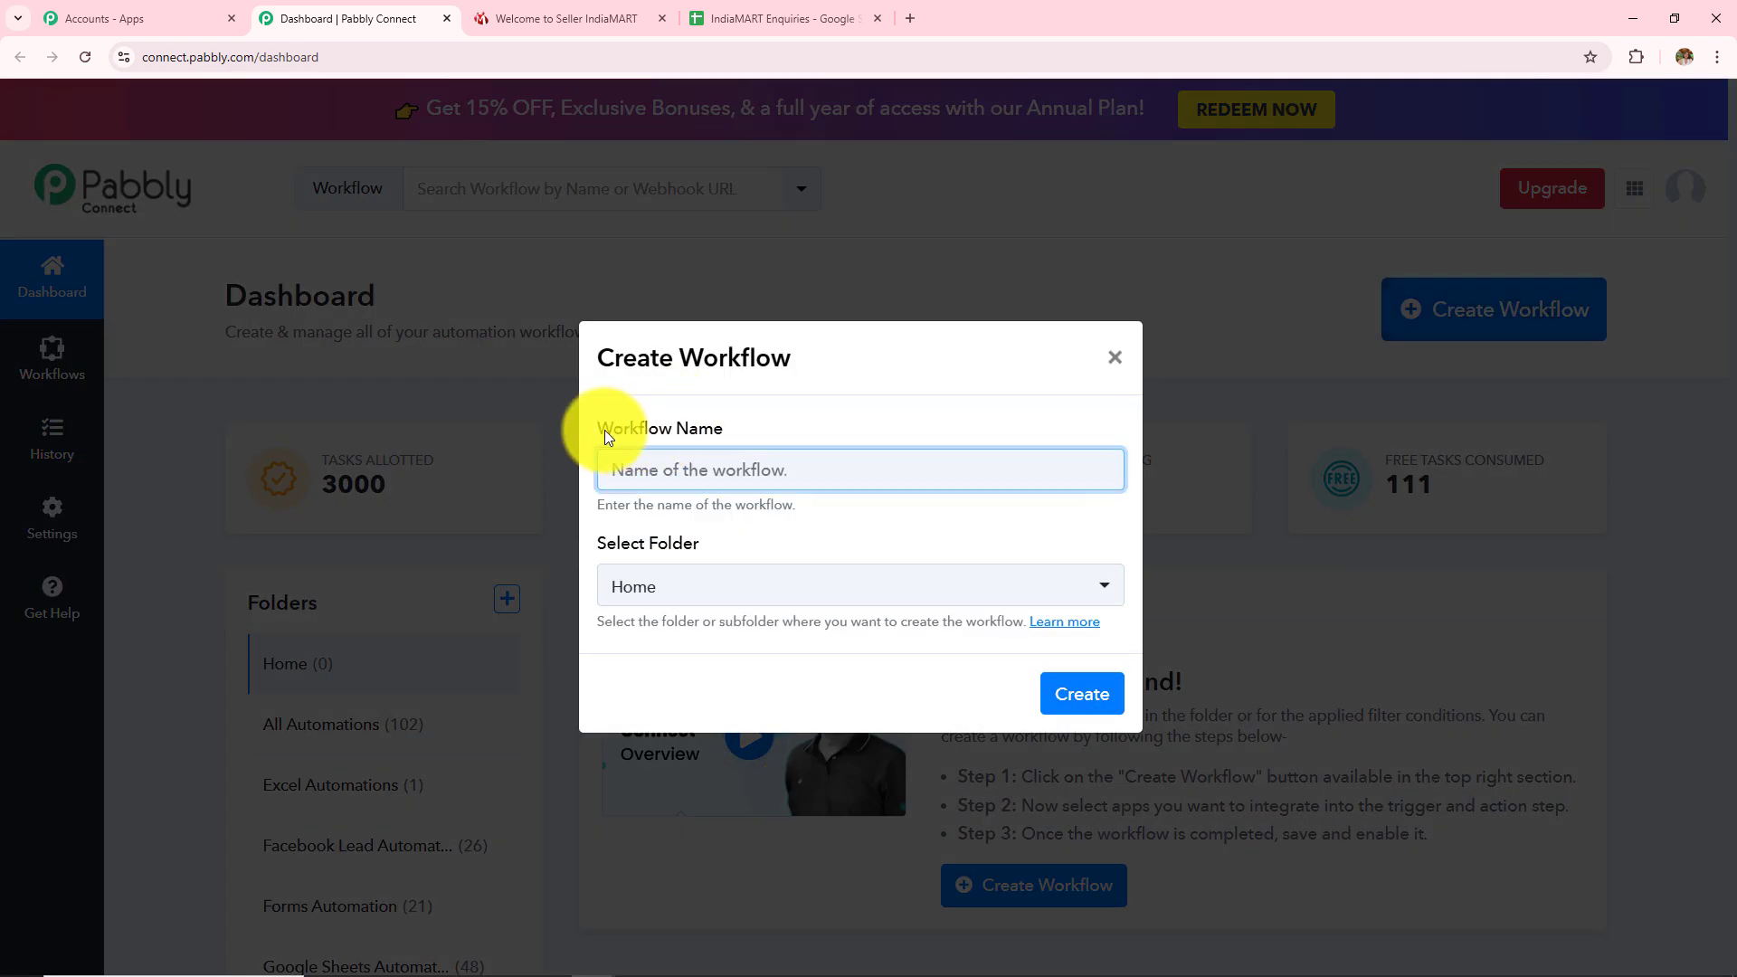
left_click_drag(595, 429, 756, 437)
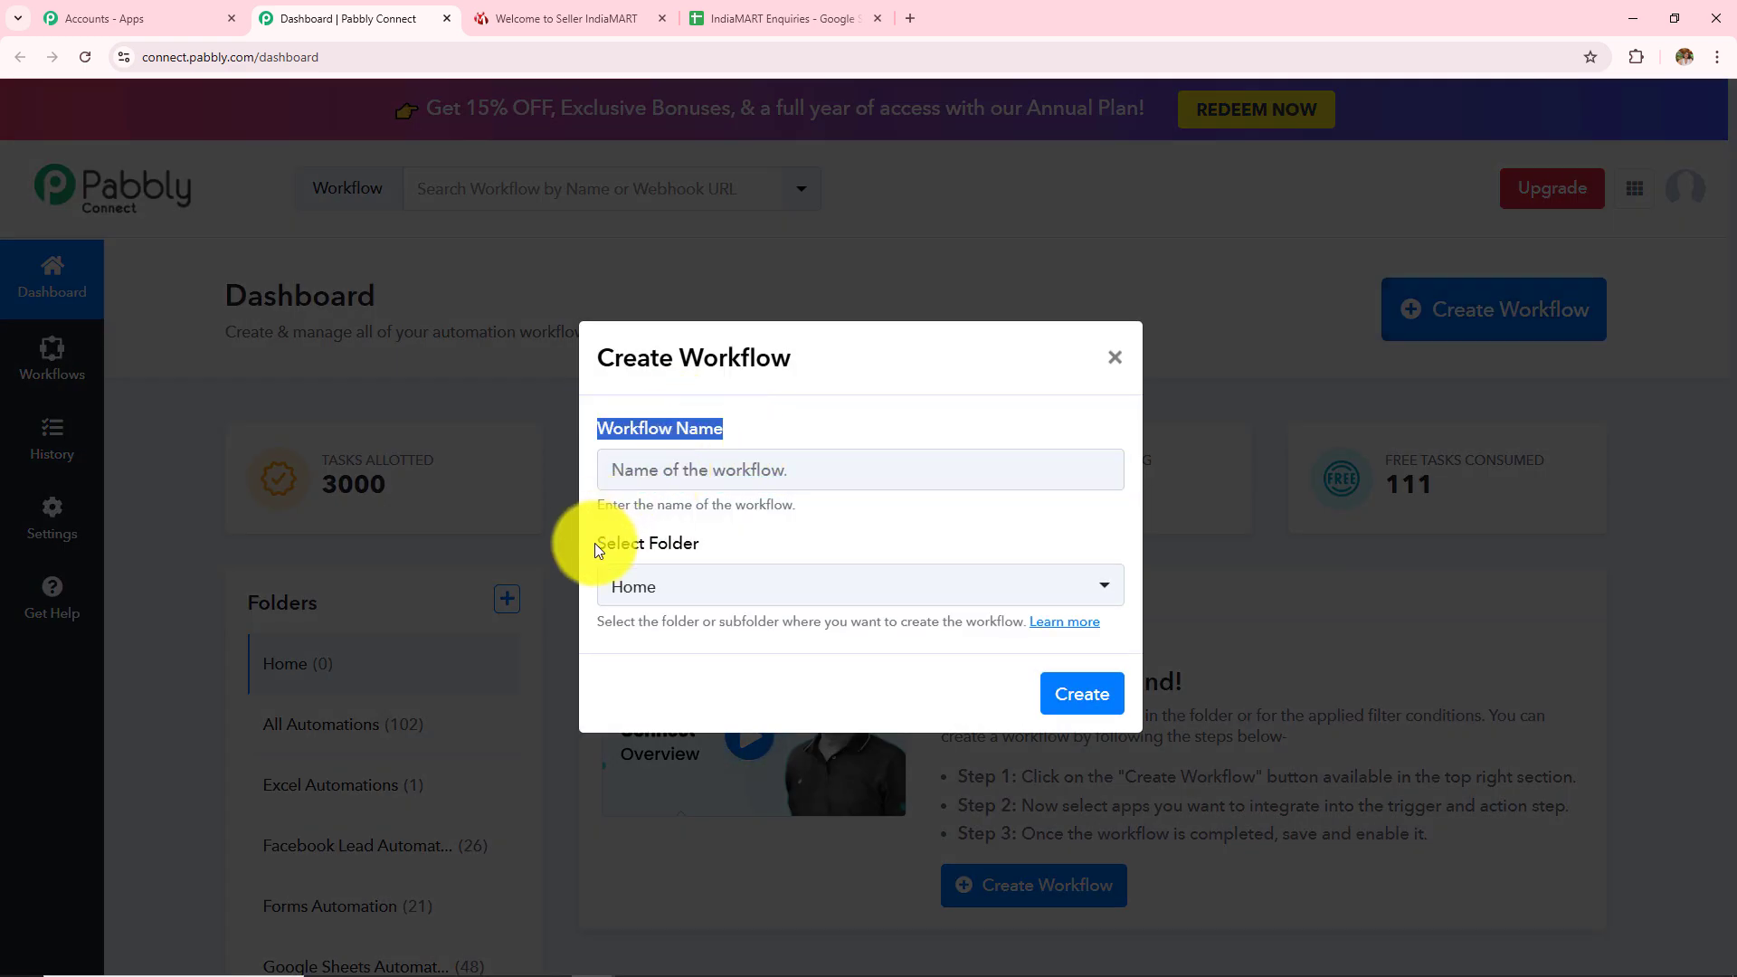
left_click_drag(595, 546, 718, 541)
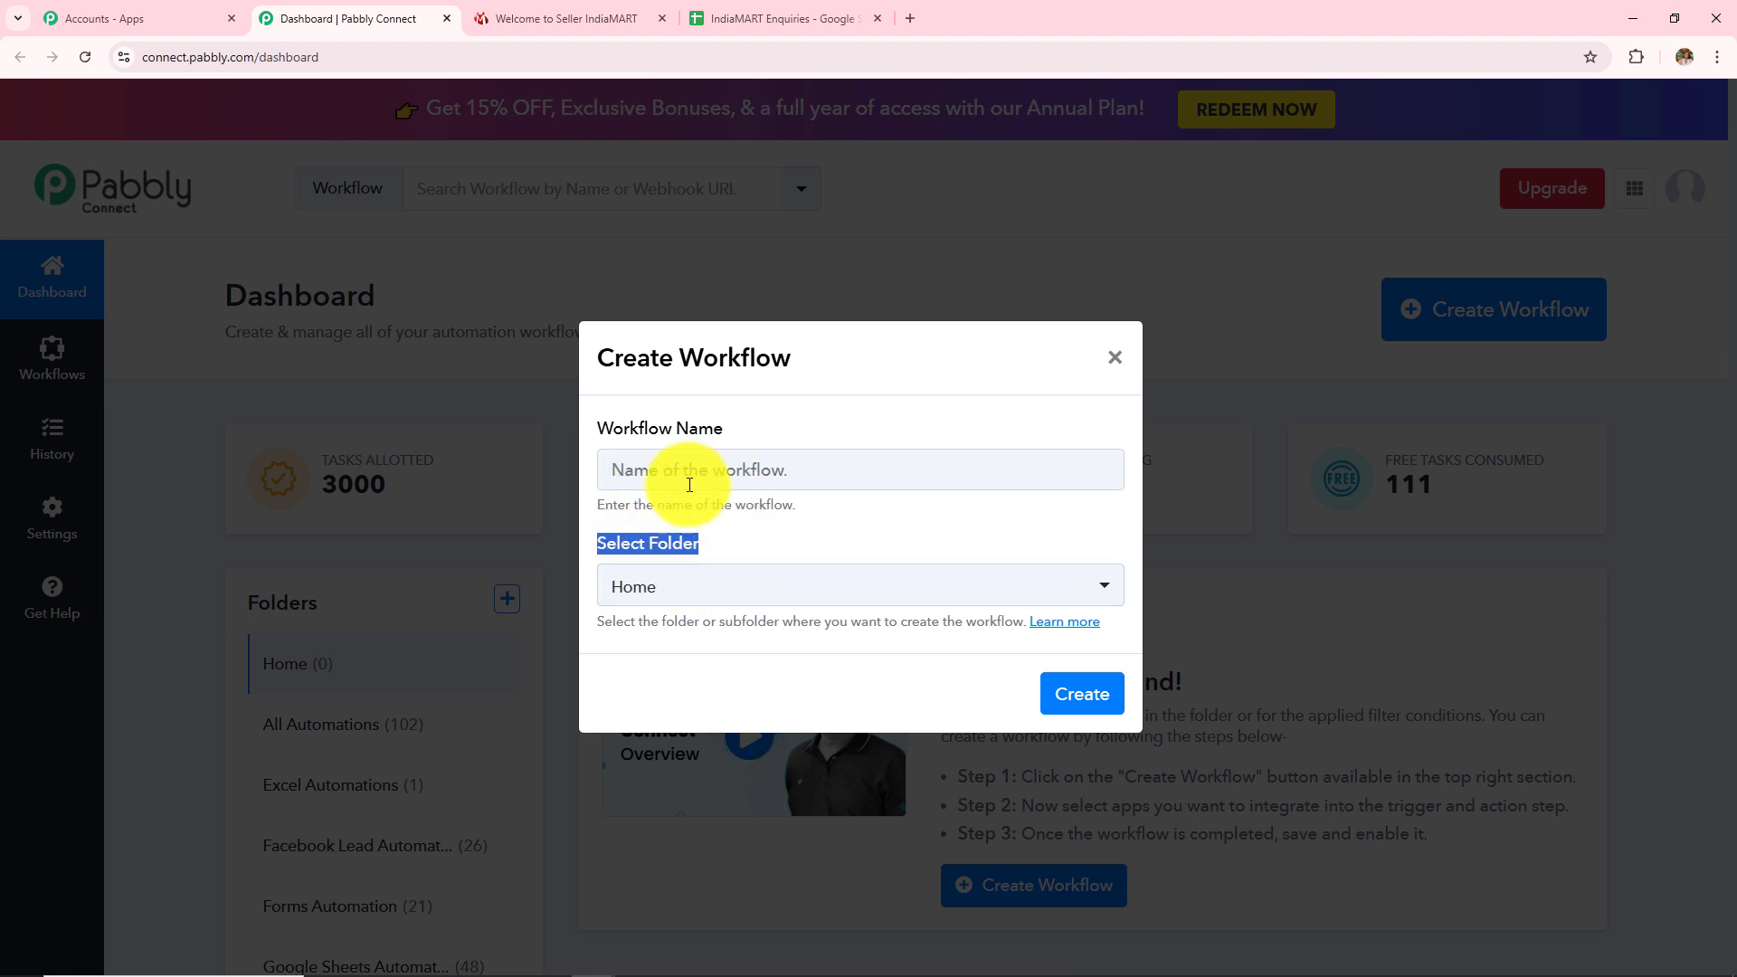
left_click(644, 473)
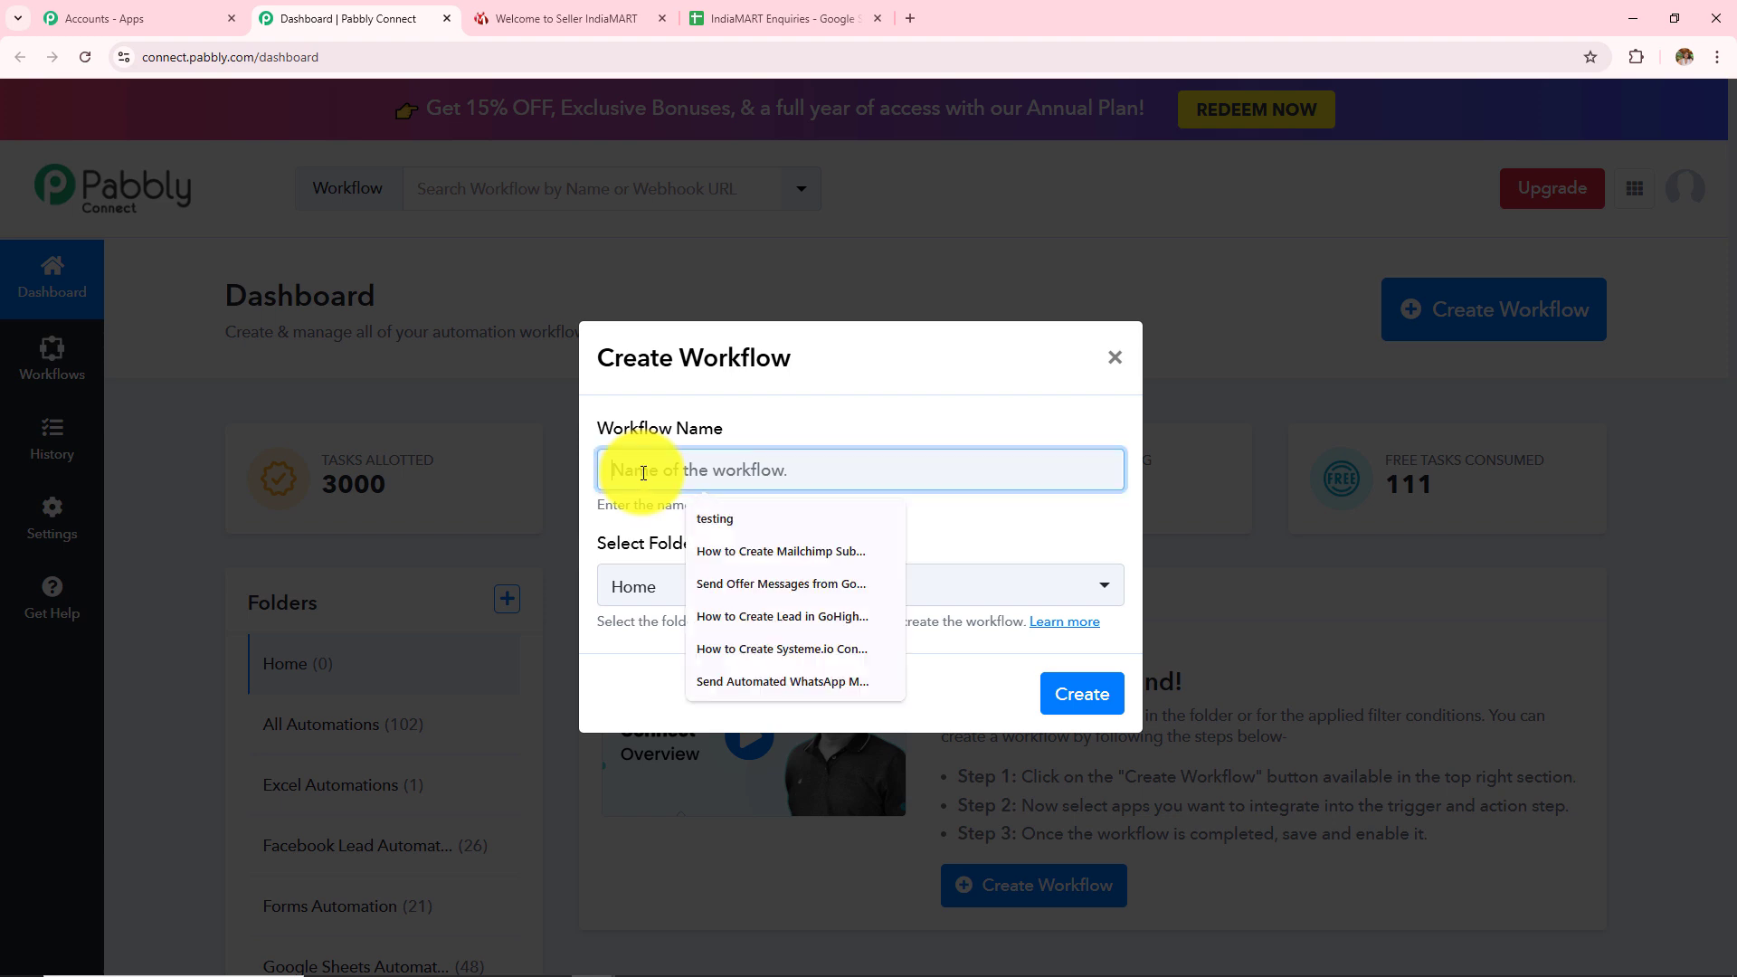
type("IndiaMART Leads / Enquiries to Google Sheets for Cement Industry")
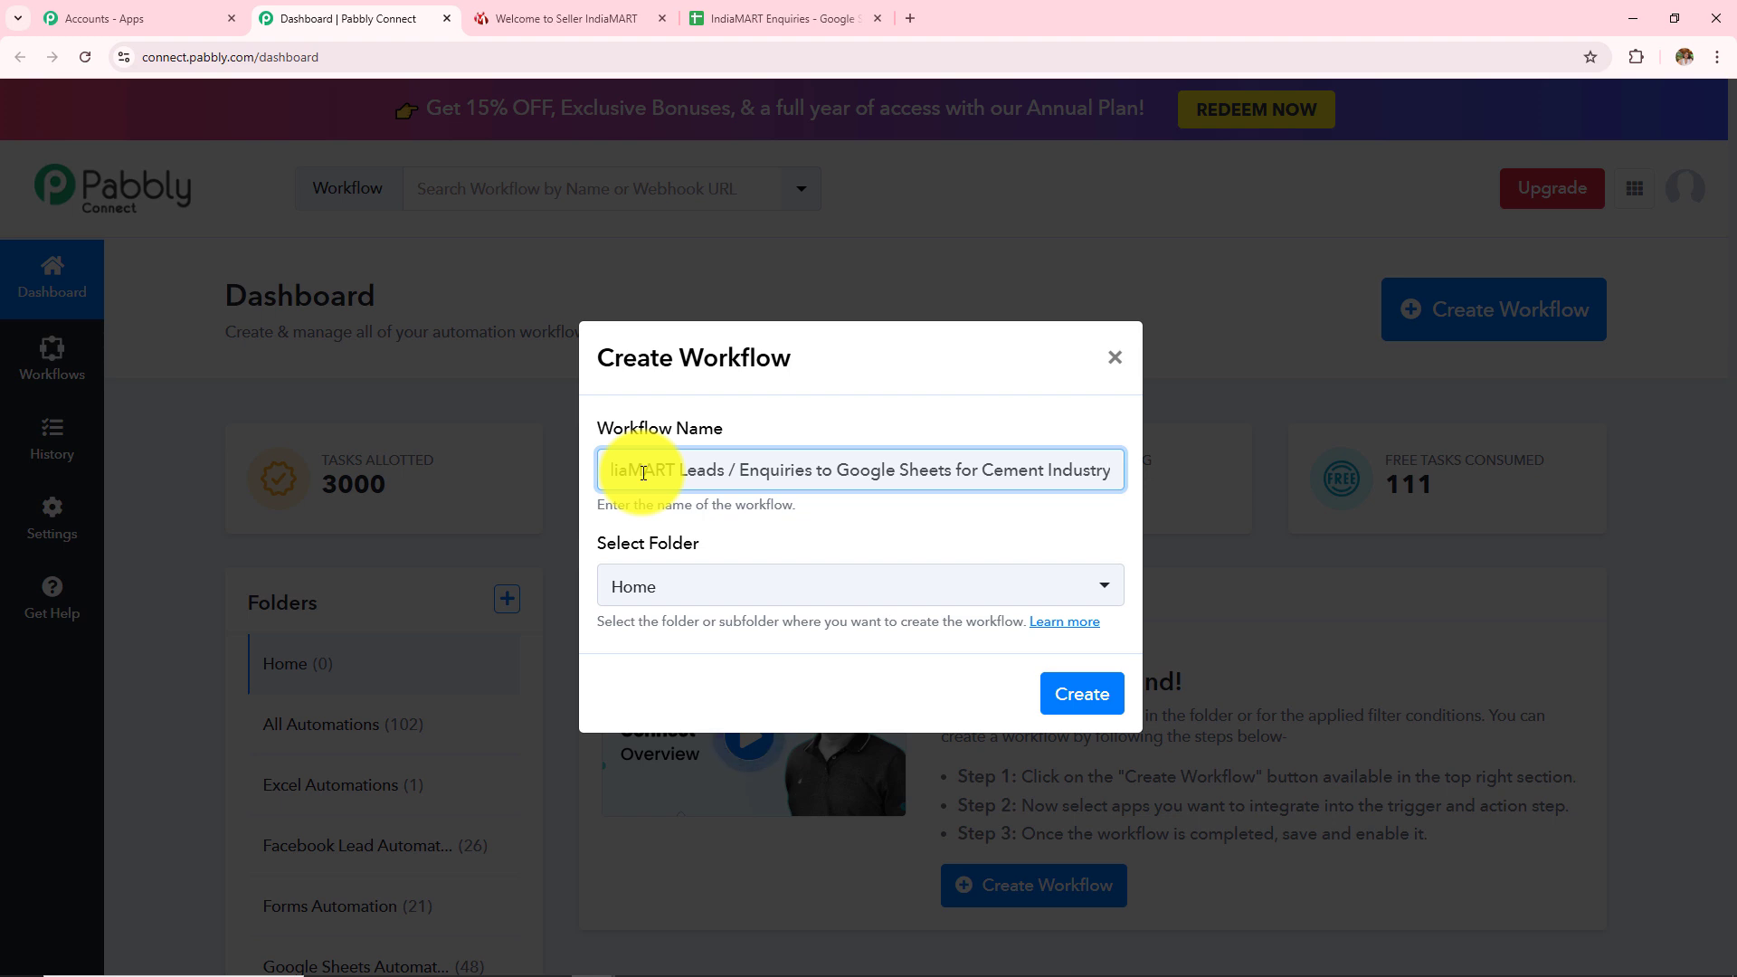
left_click(687, 590)
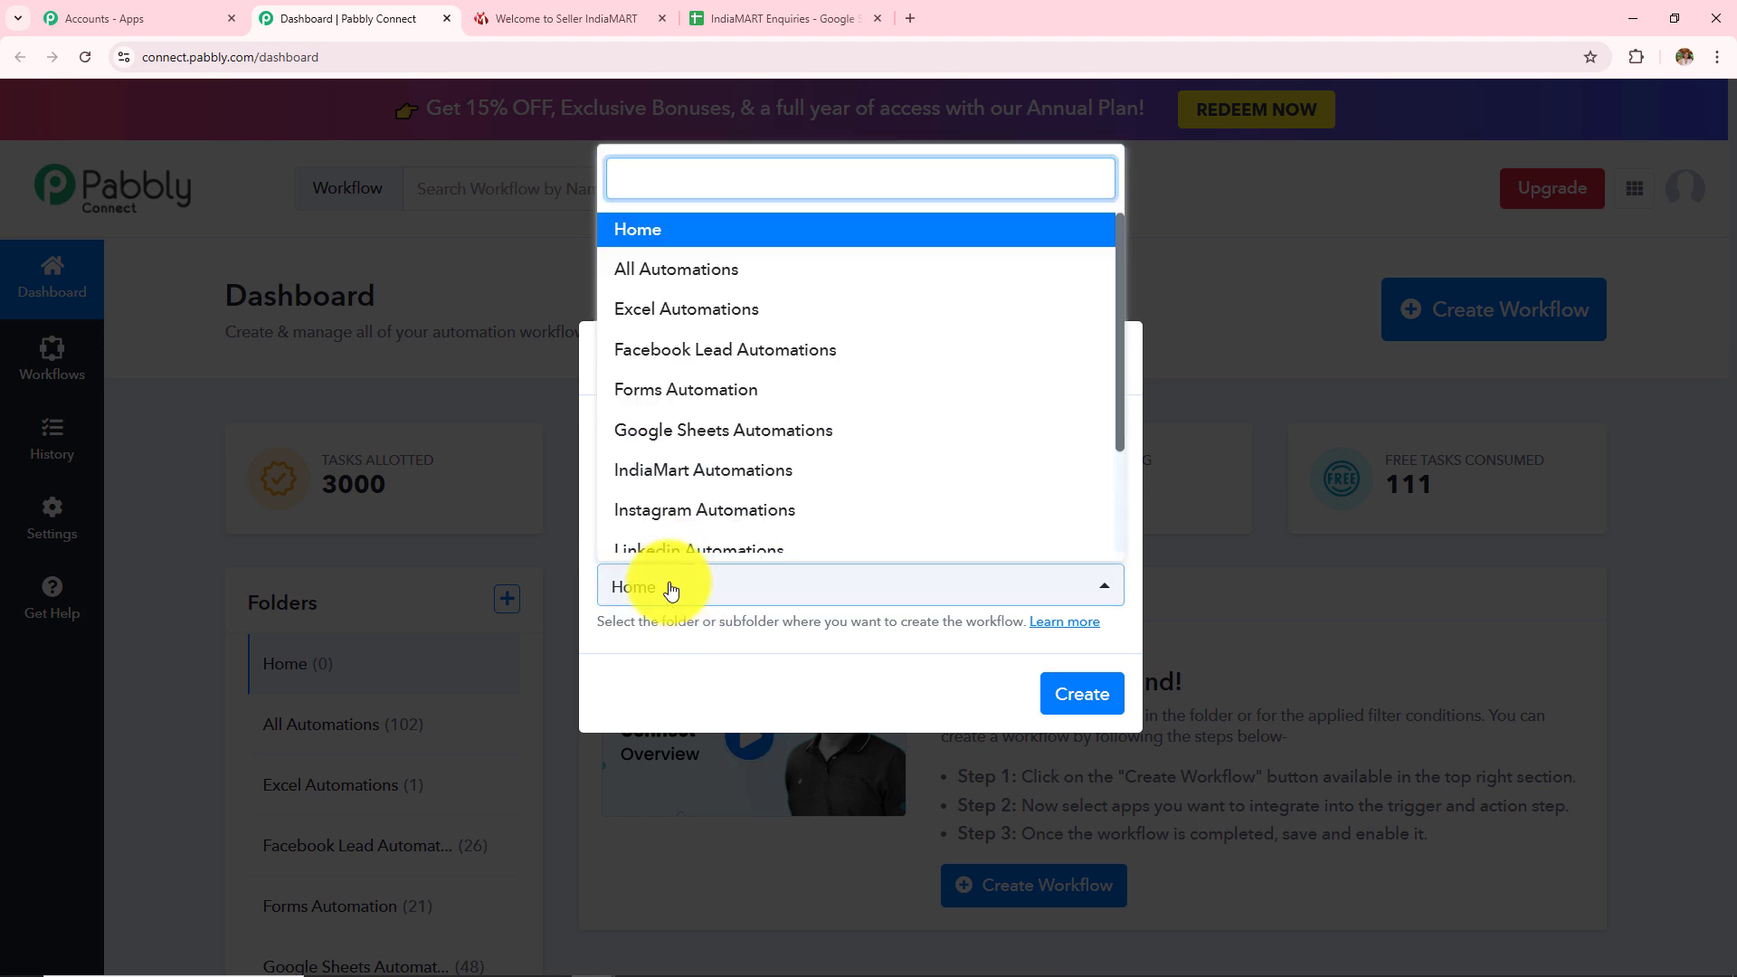
scroll(669, 486, "down", 2)
scroll(670, 486, "up", 3)
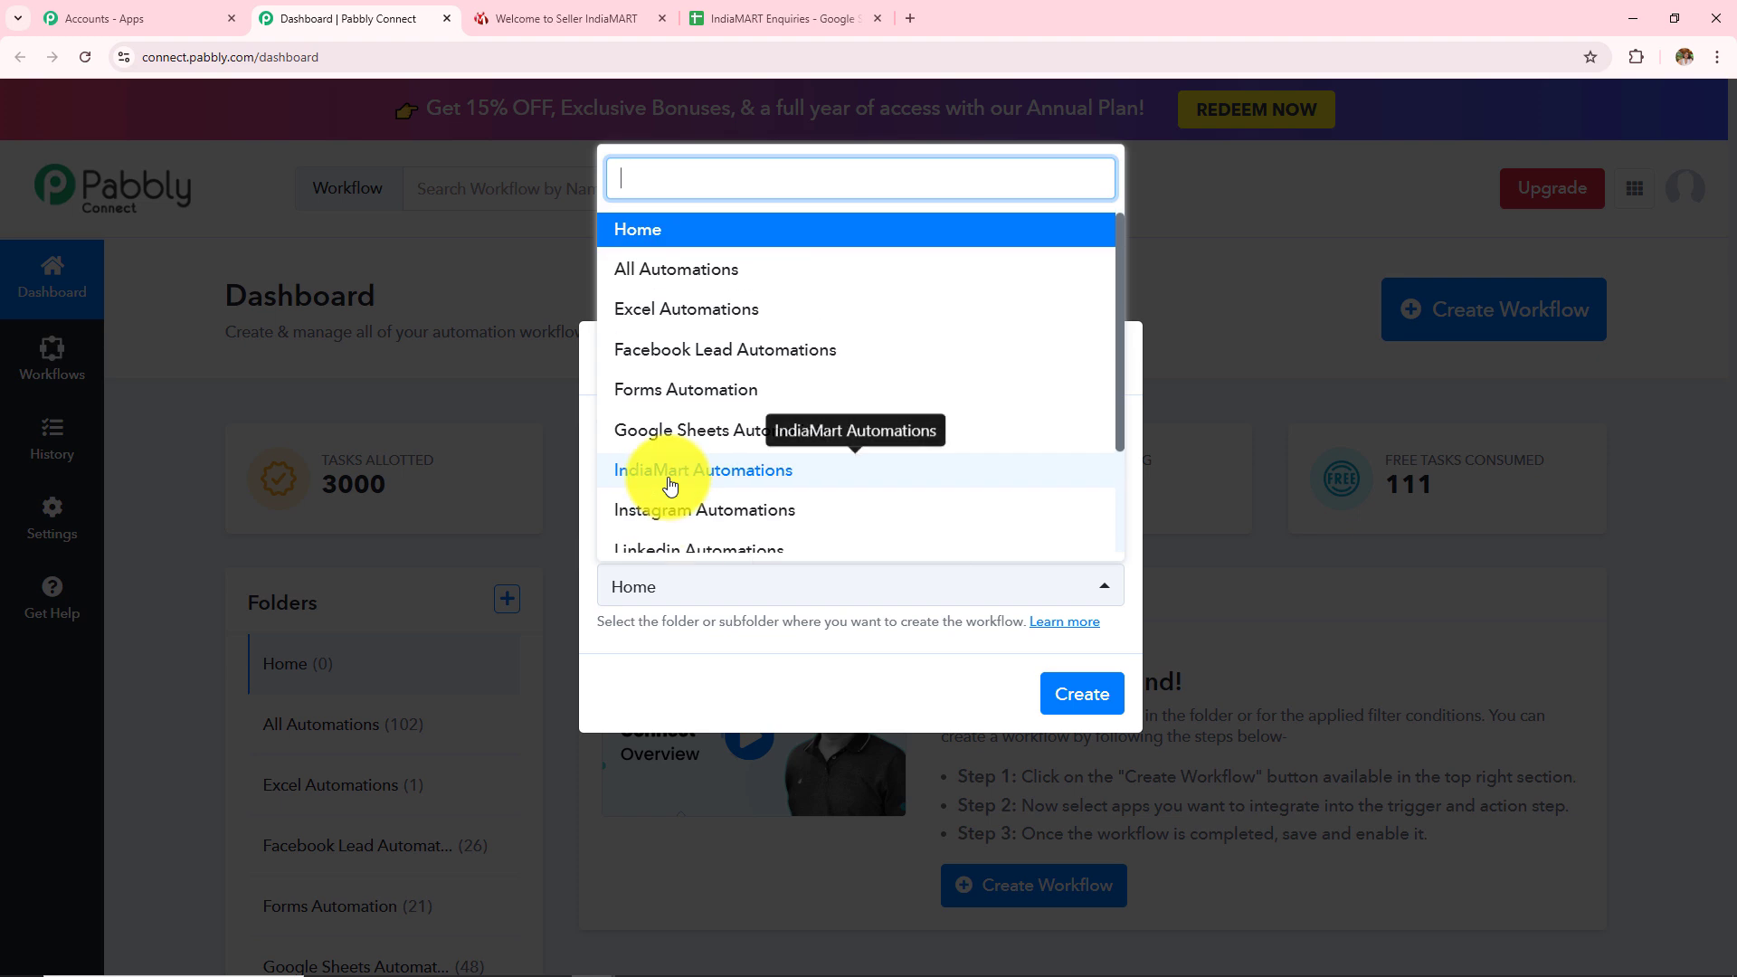
left_click(669, 486)
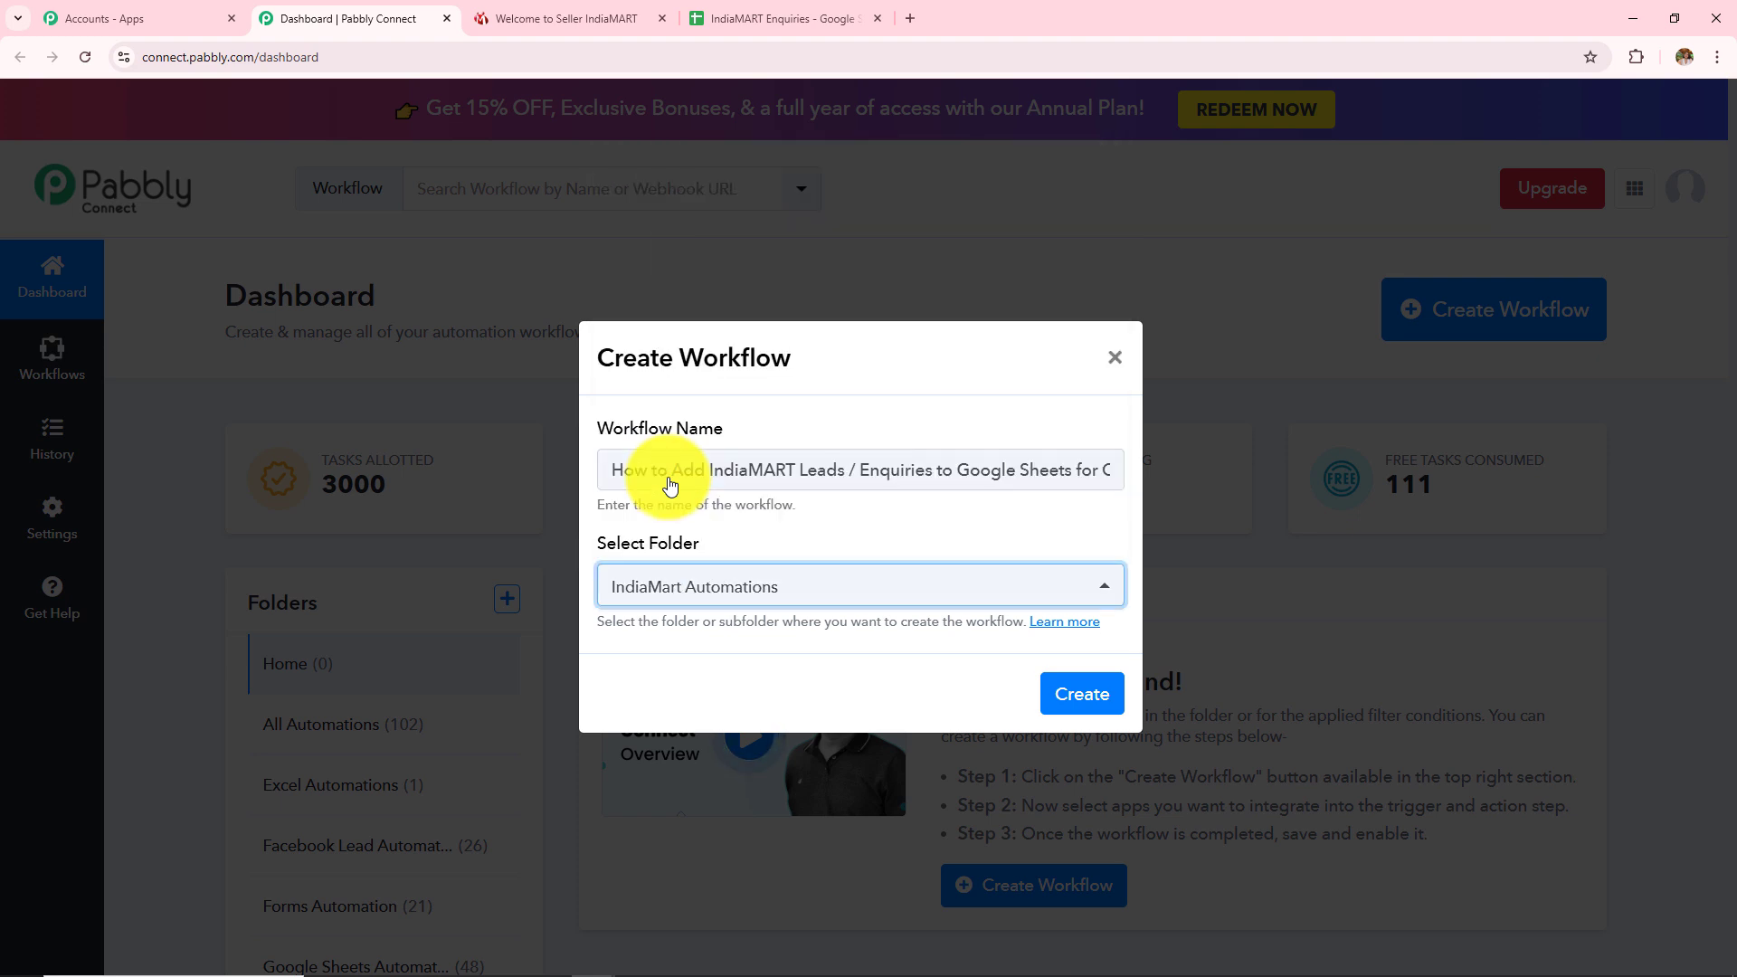
left_click(1069, 696)
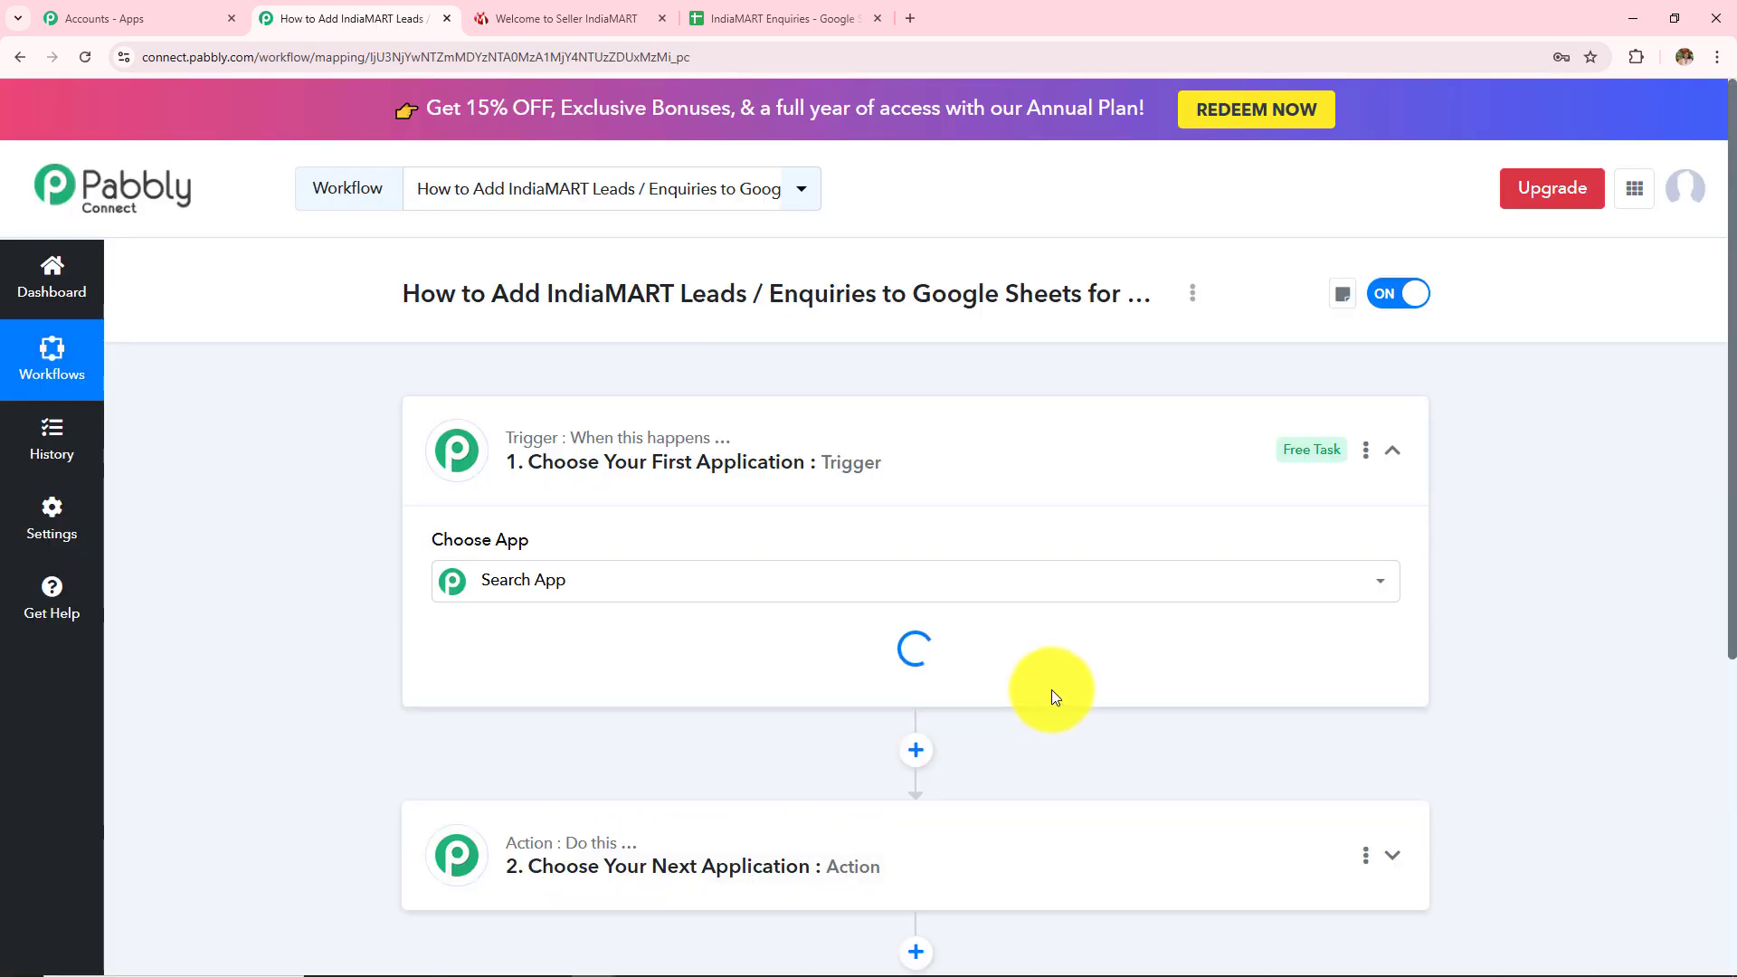
- Set the workflow's trigger application to IndiaMART with New Leads as the trigger event
left_click(1393, 451)
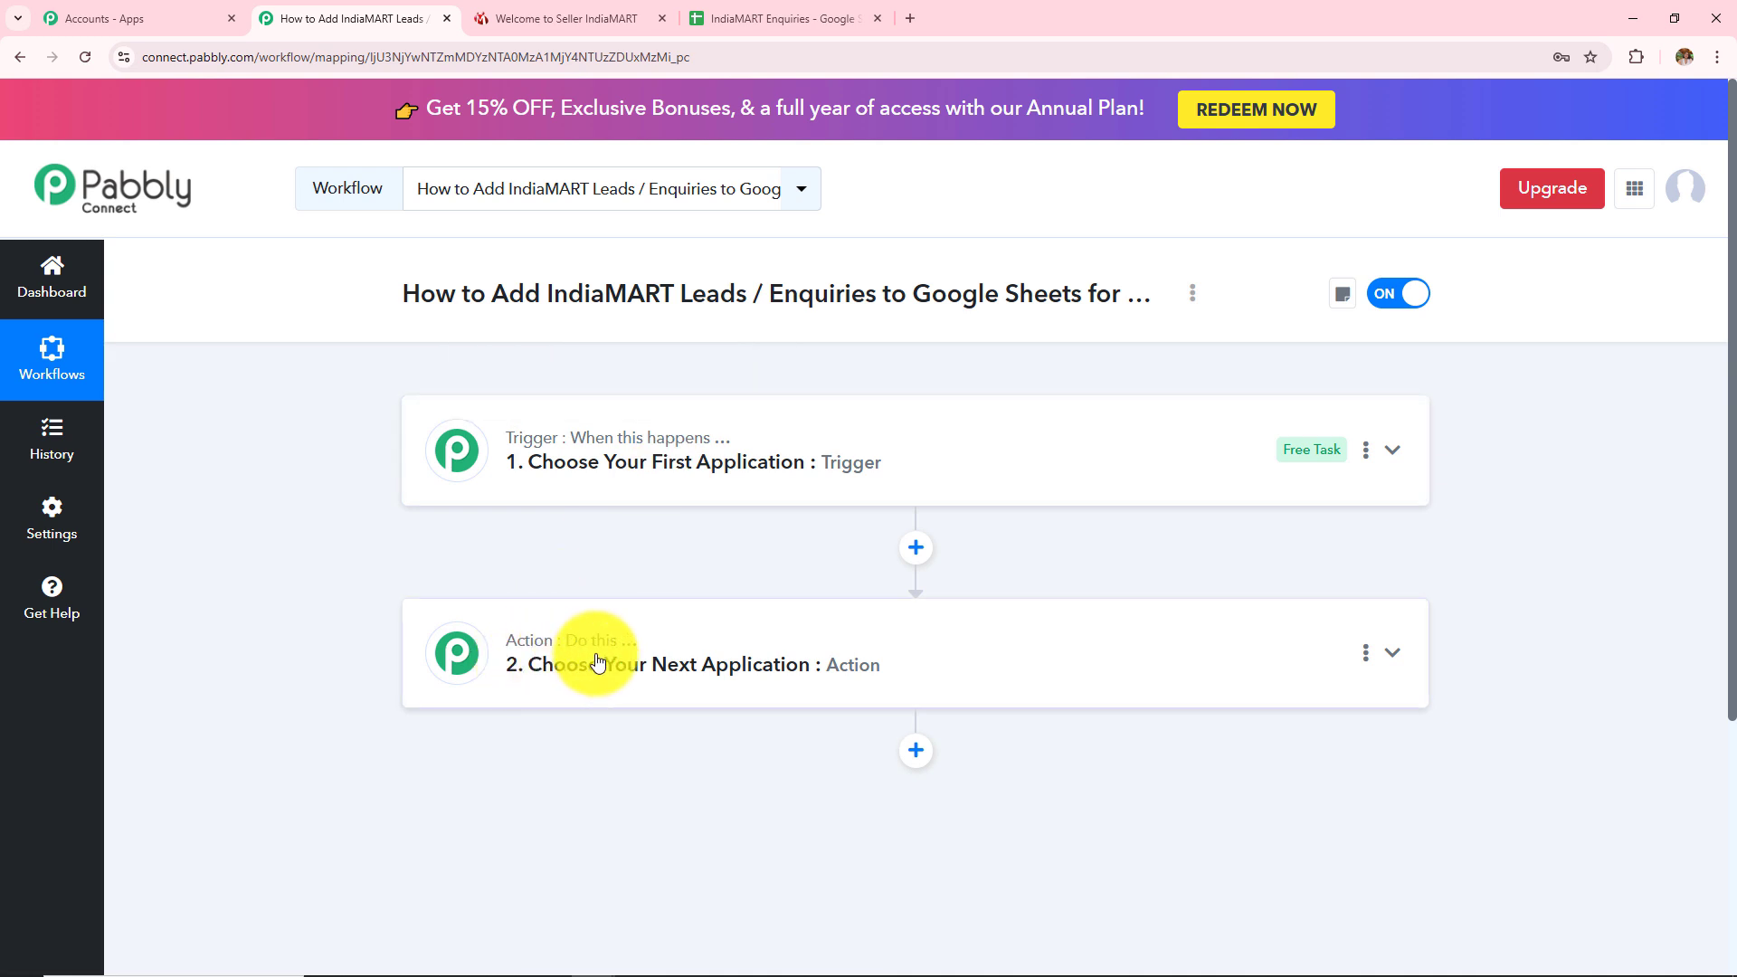
mouse_move(588, 657)
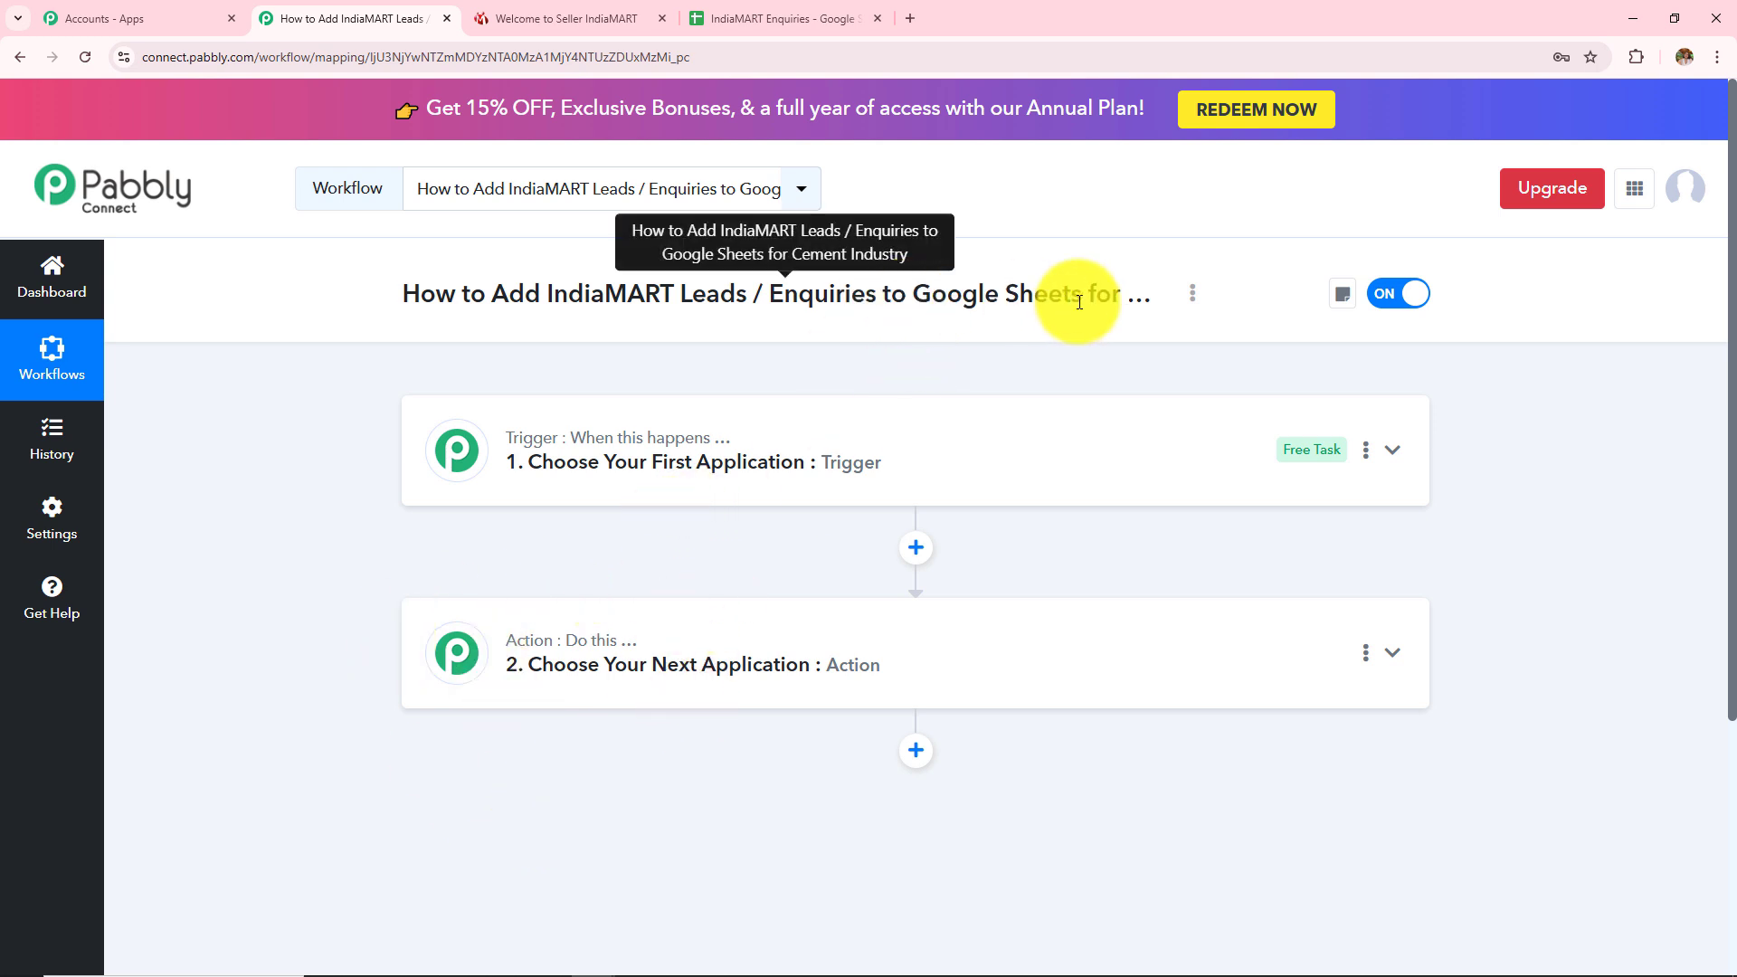
left_click(652, 471)
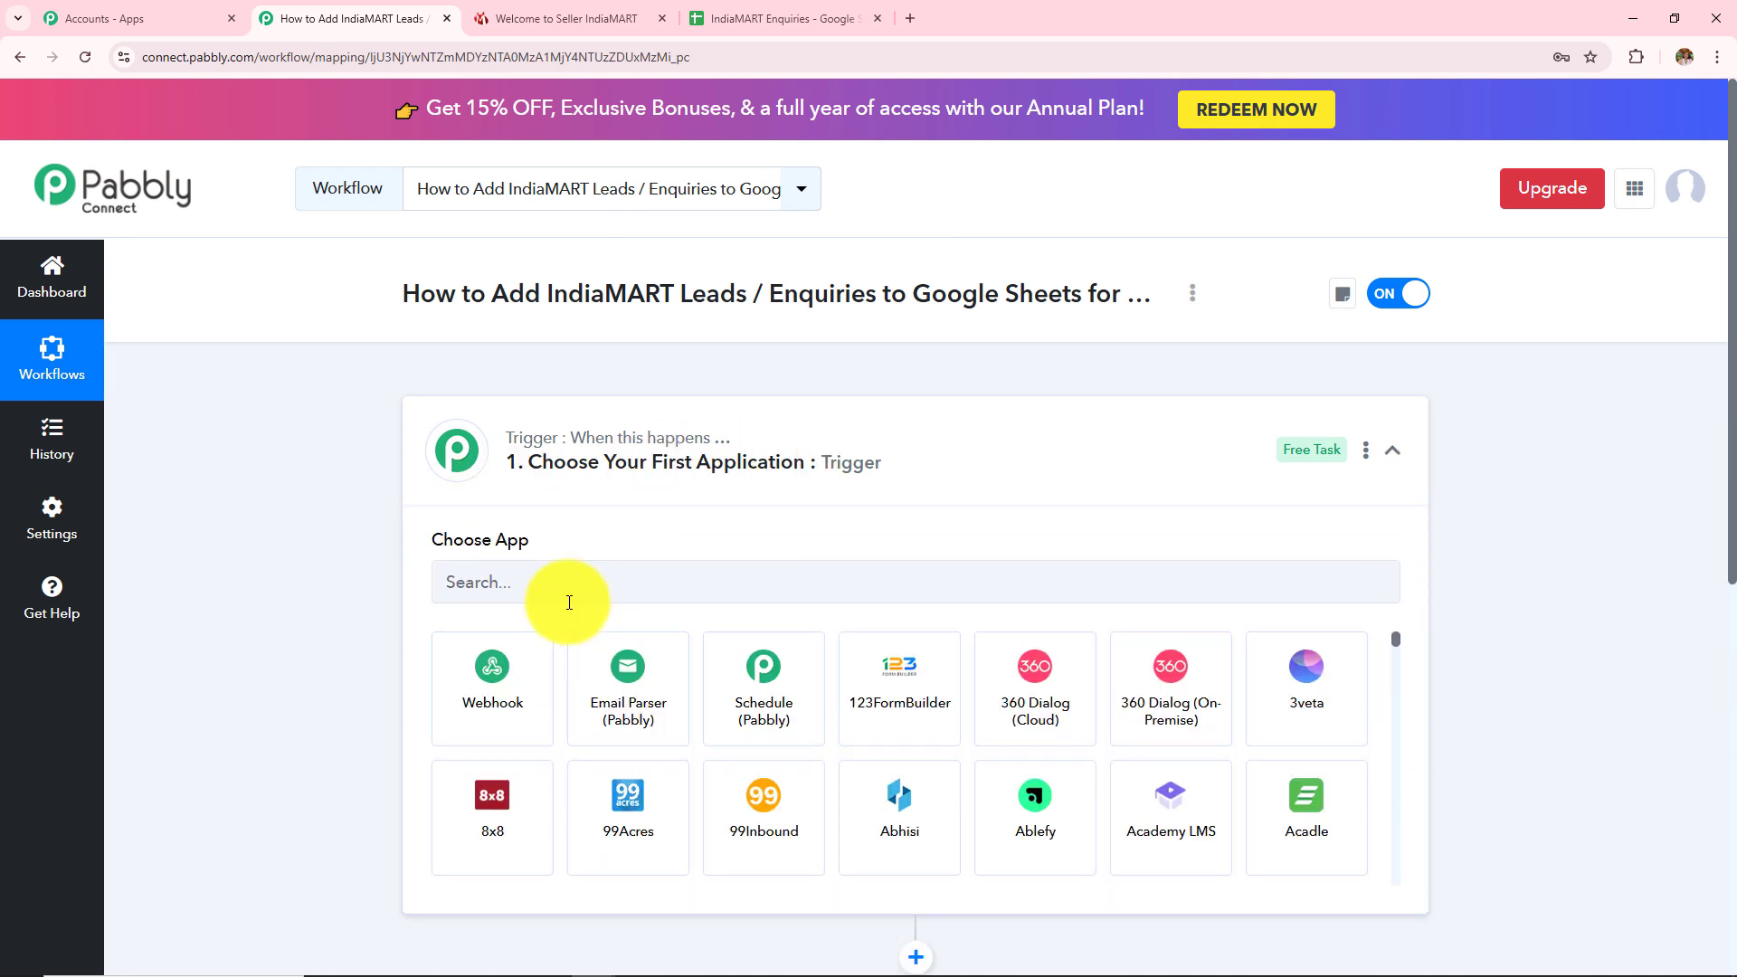
left_click(567, 581)
type("Indiam")
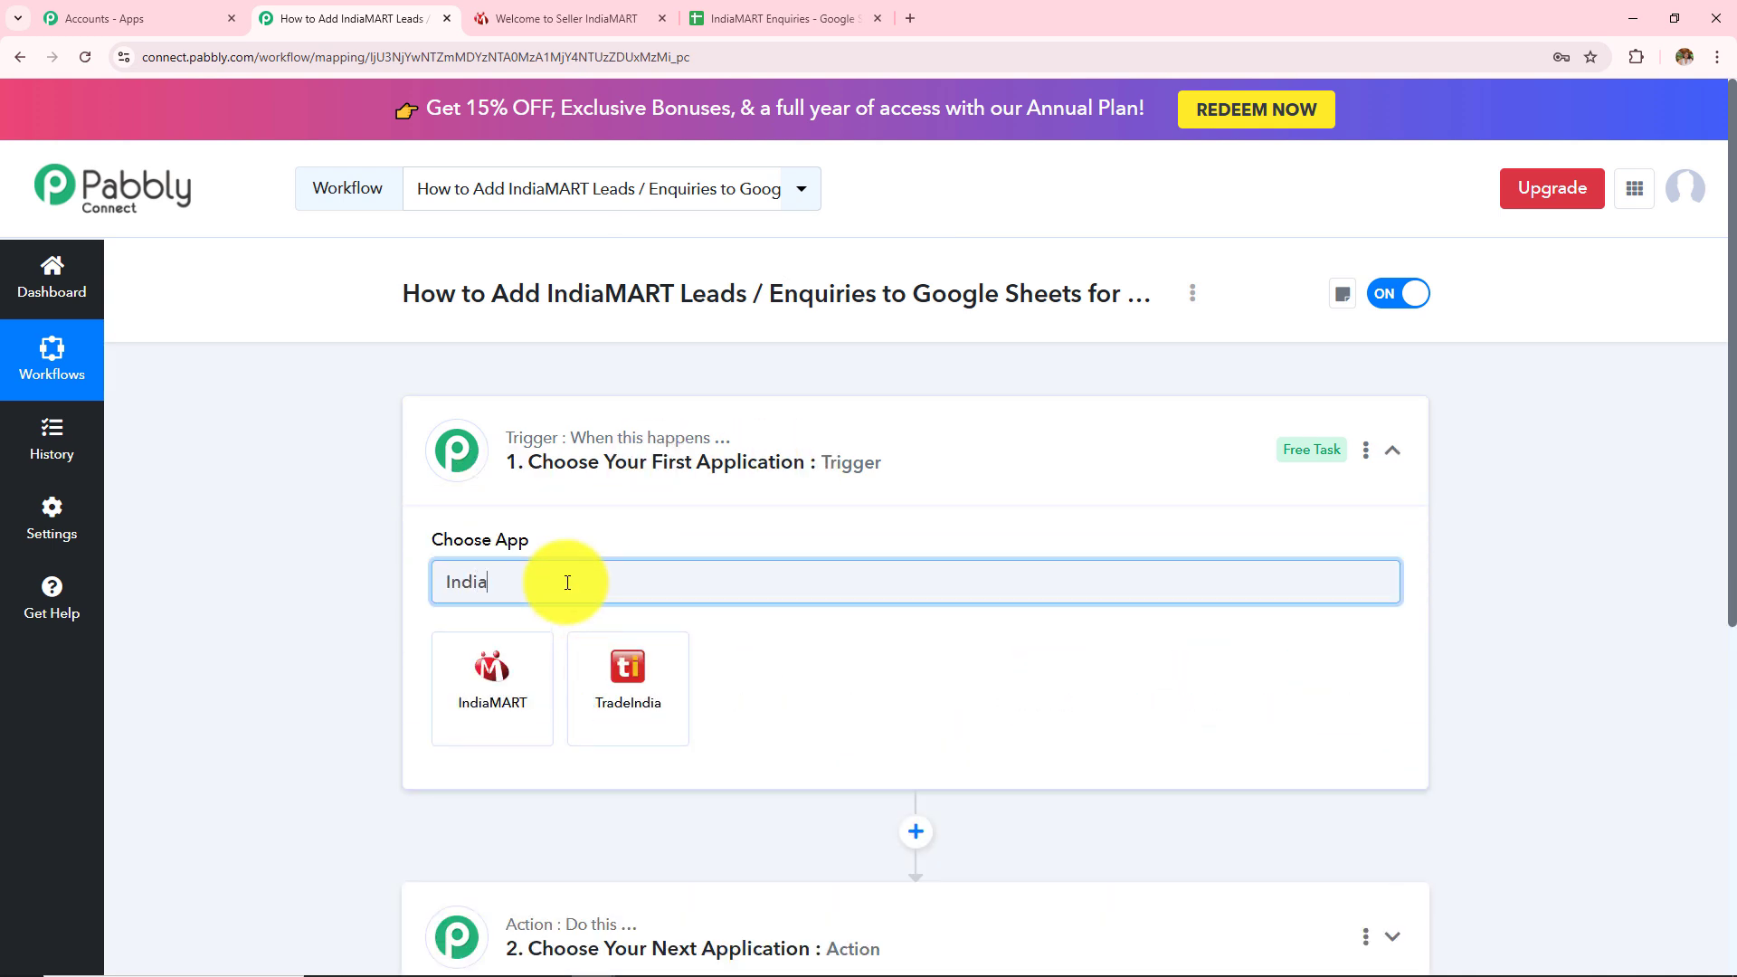
left_click(522, 678)
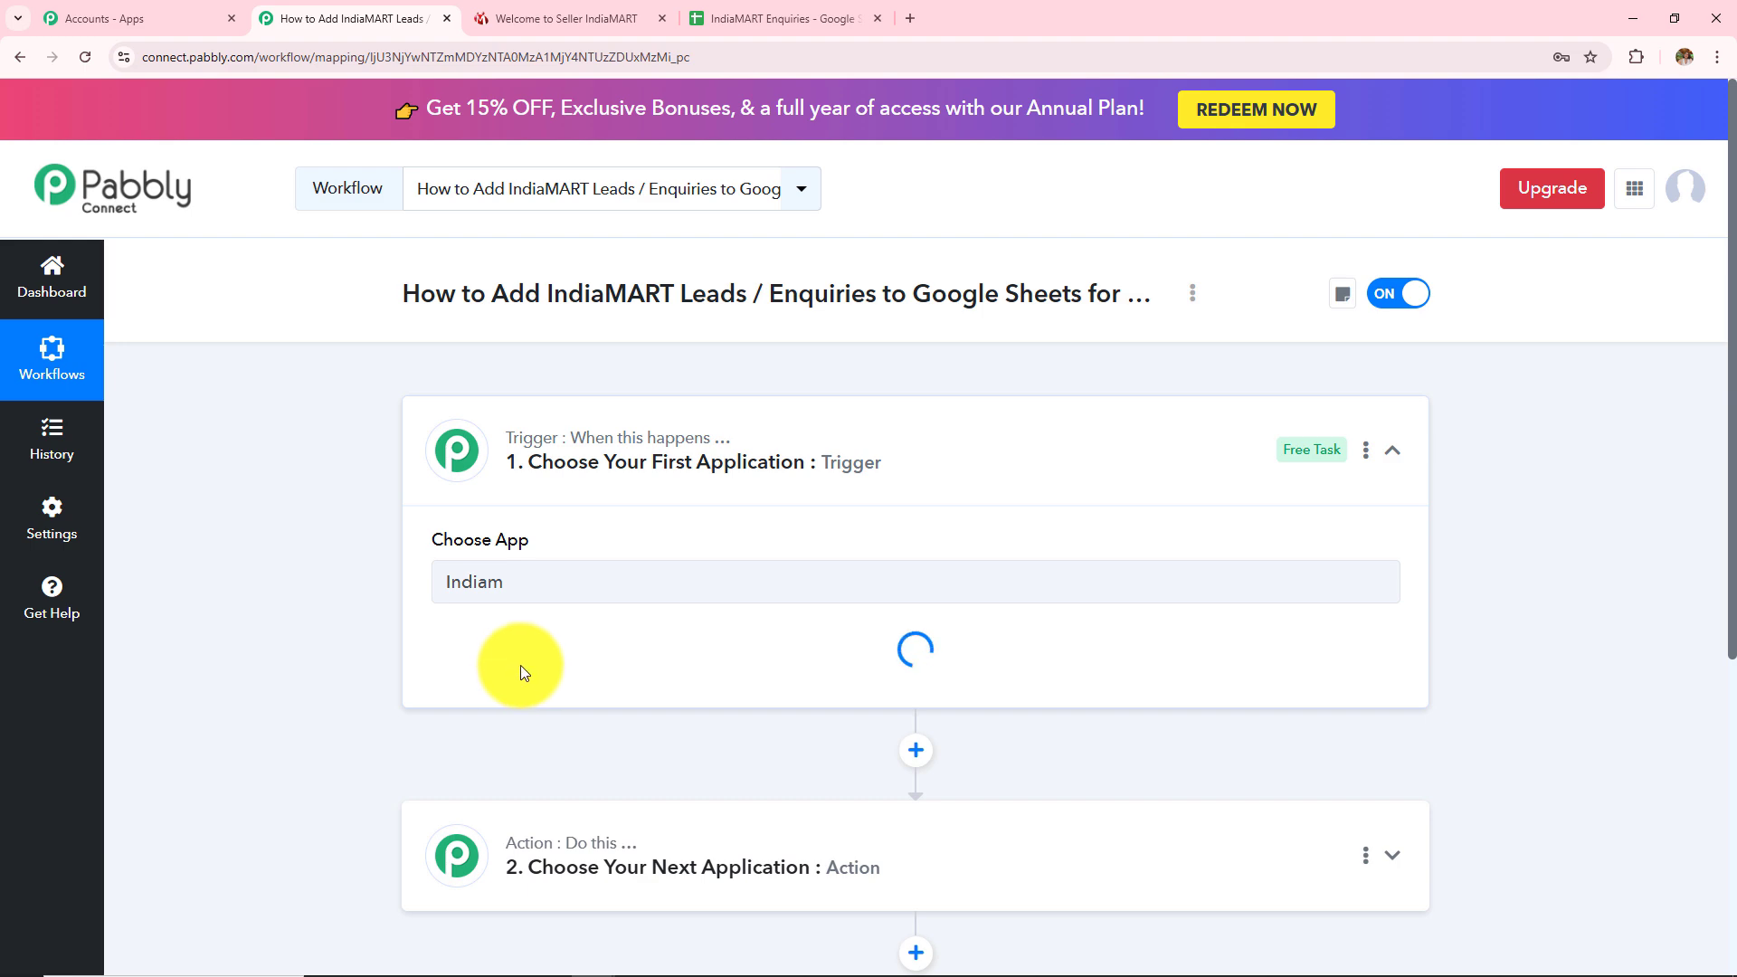
left_click(564, 668)
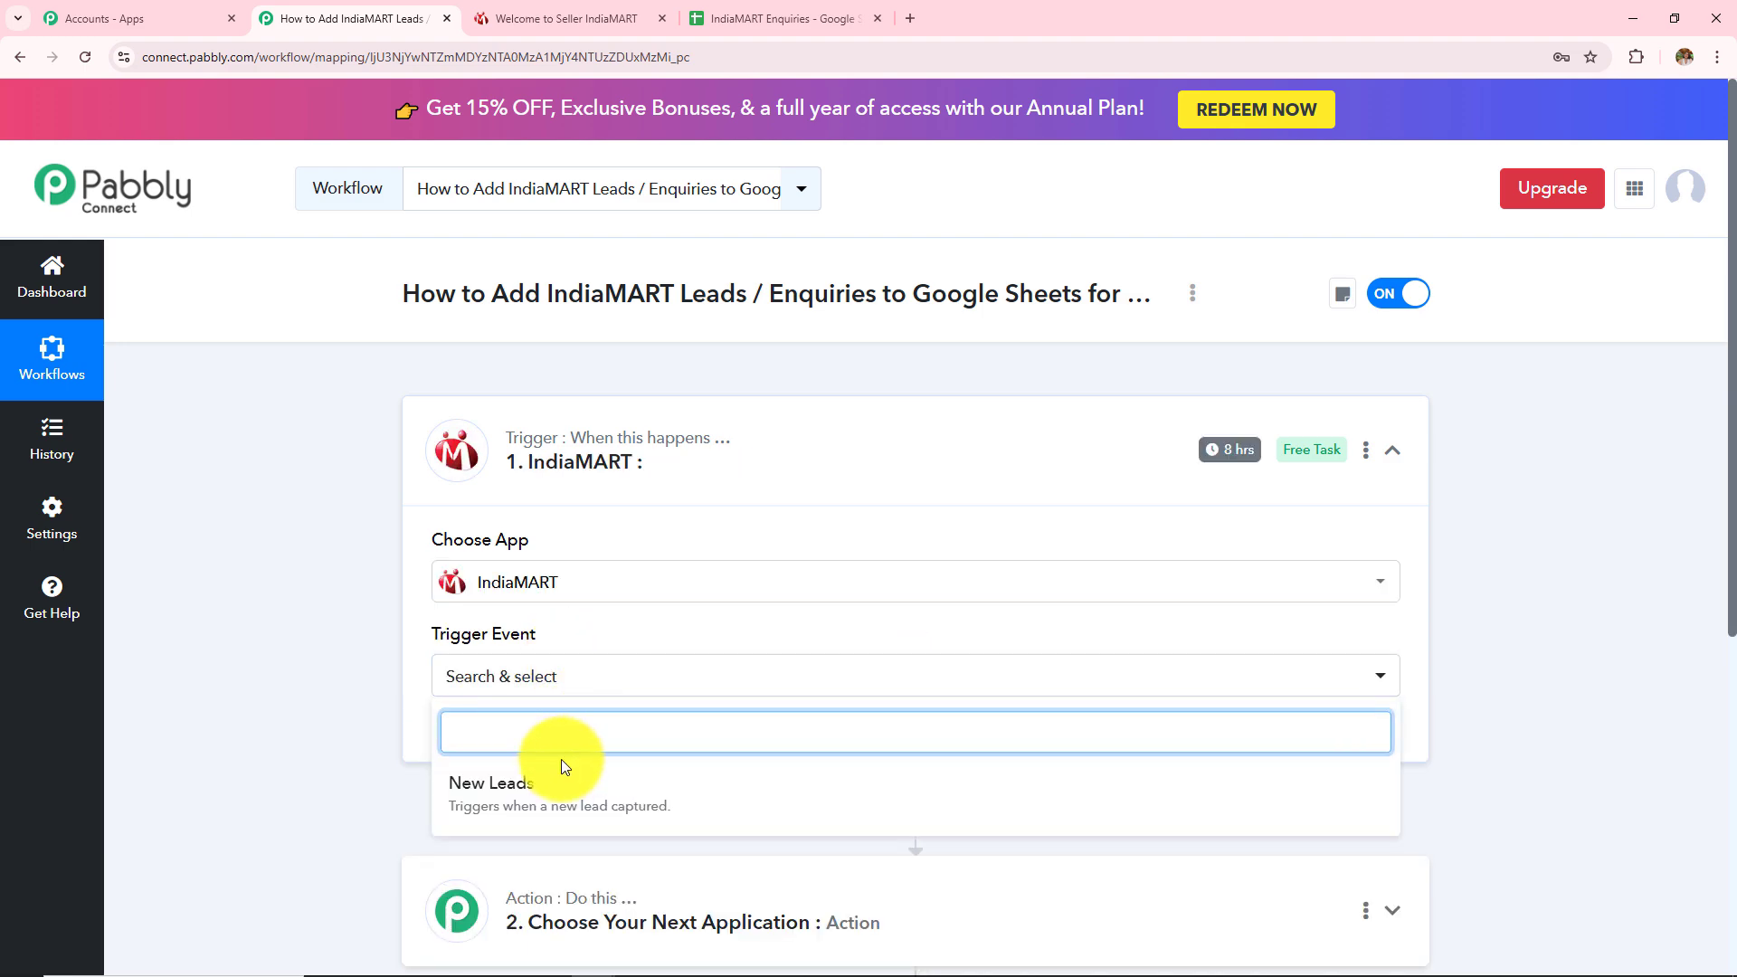
left_click(502, 785)
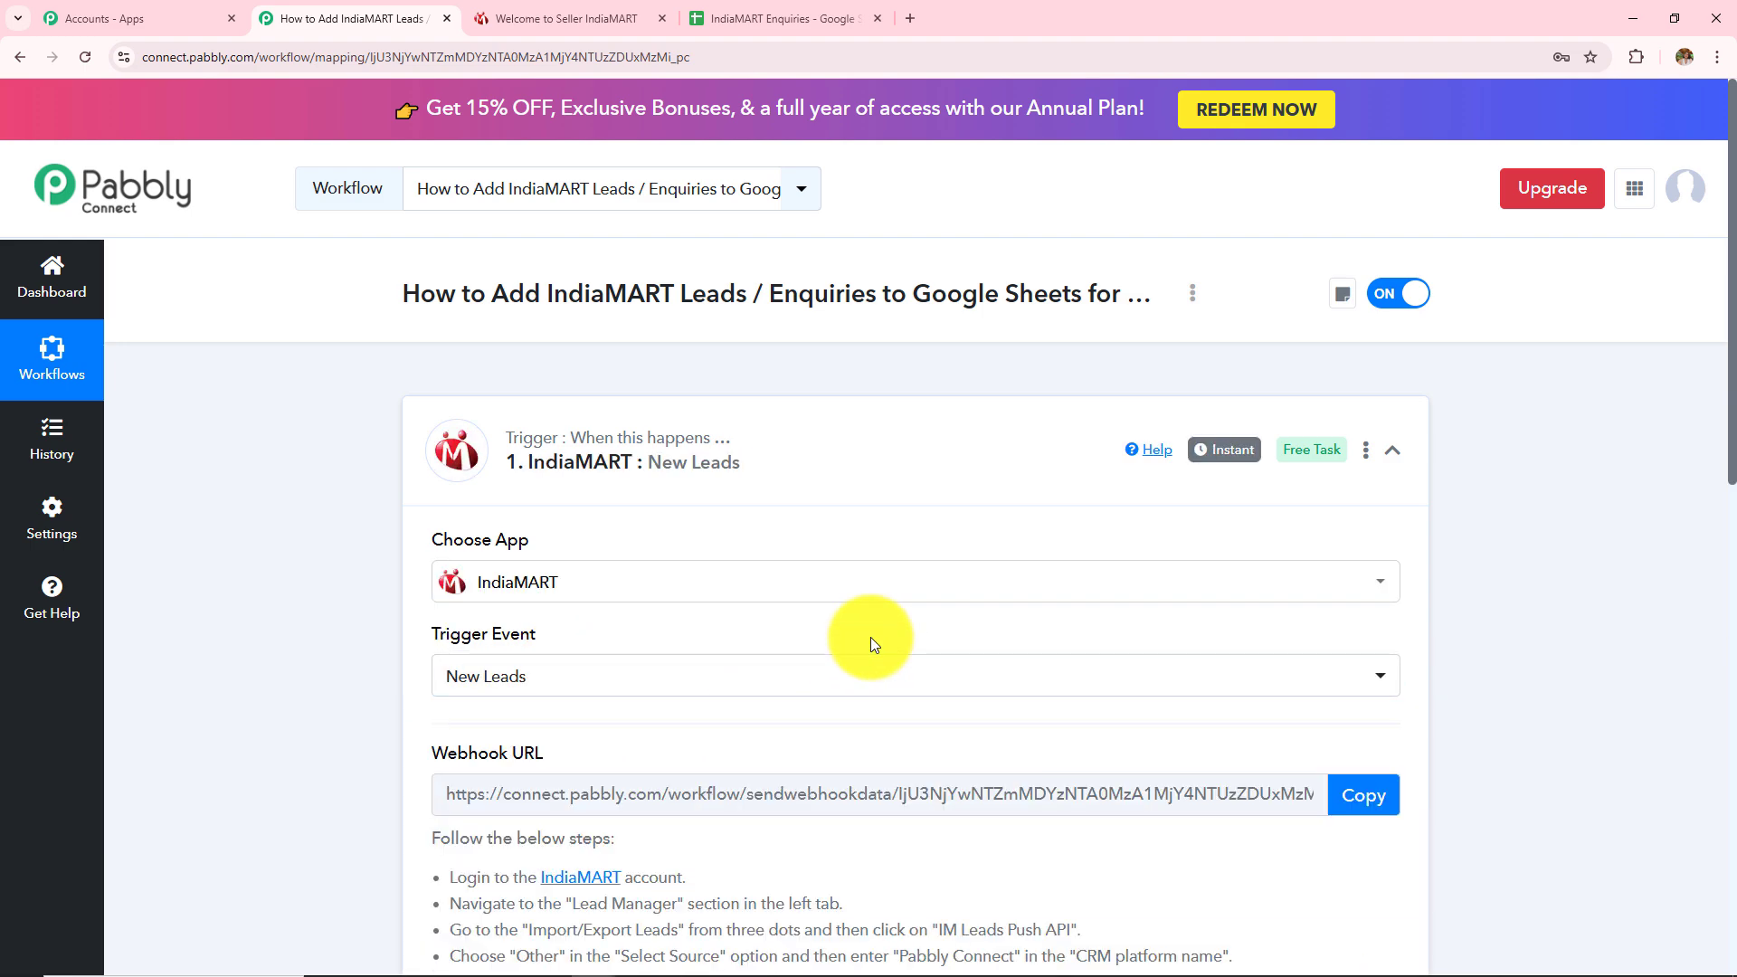
- Review the trigger's webhook setup instructions, then switch to the IndiaMART seller account and open the Lead Manager's Push API integration page
scroll(871, 637, "down", 4)
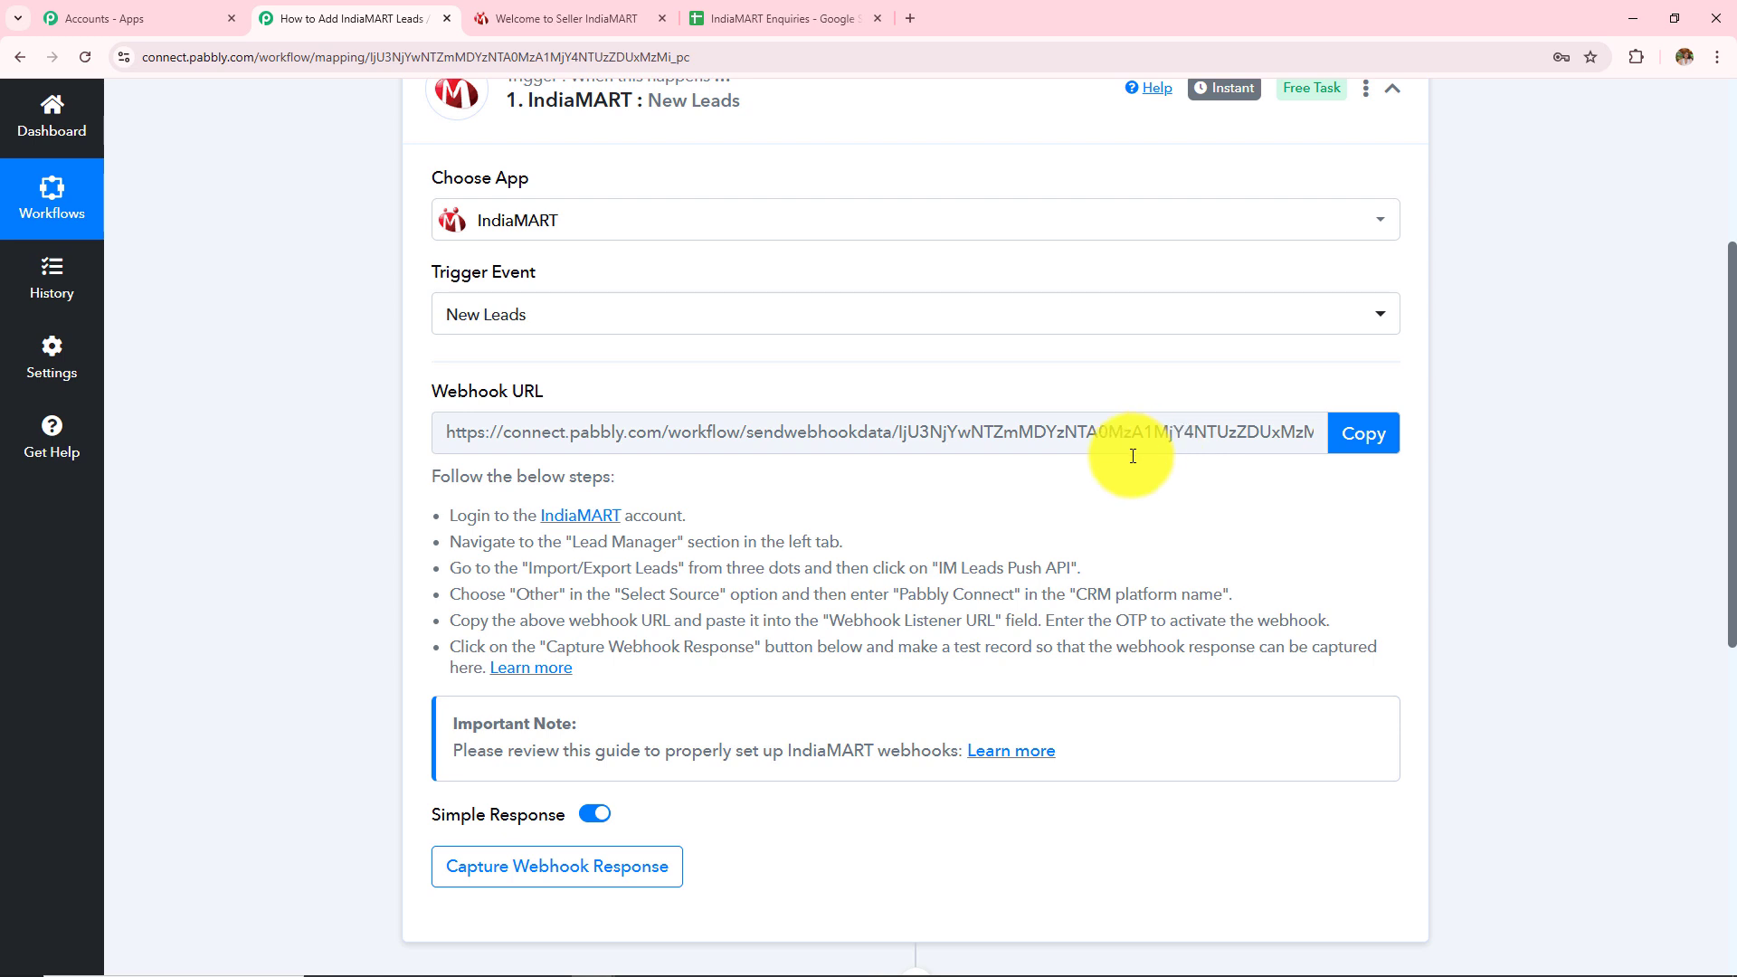
mouse_move(464, 394)
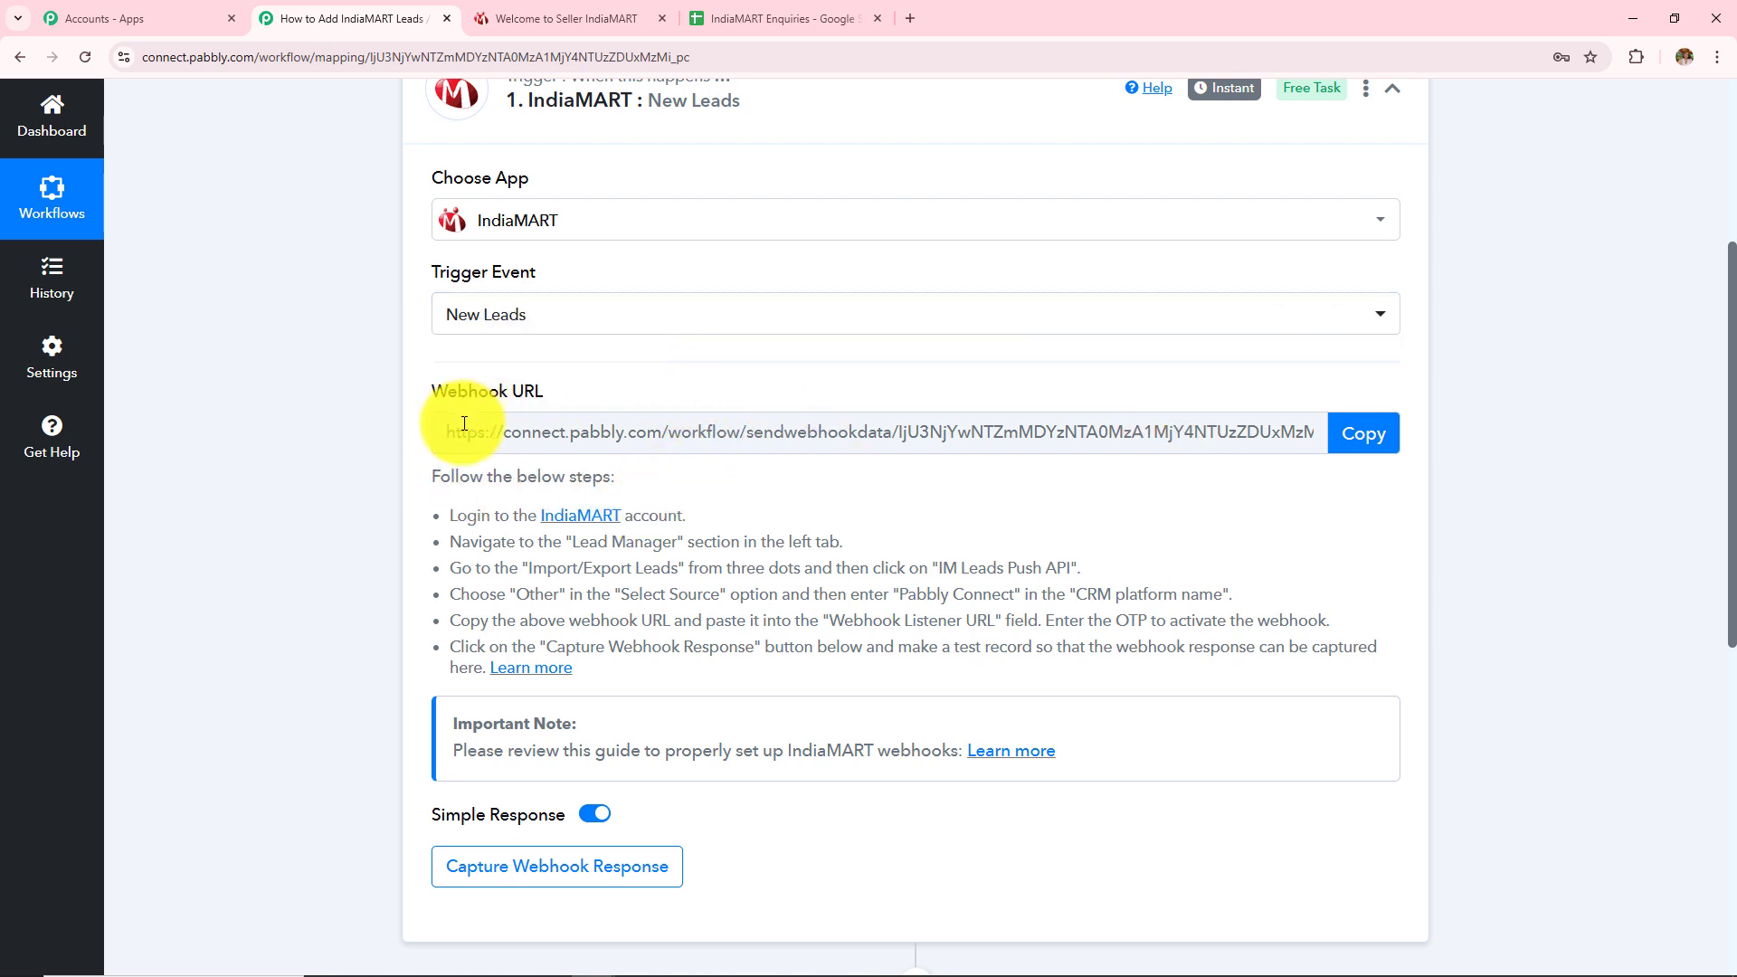
left_click_drag(418, 499, 691, 696)
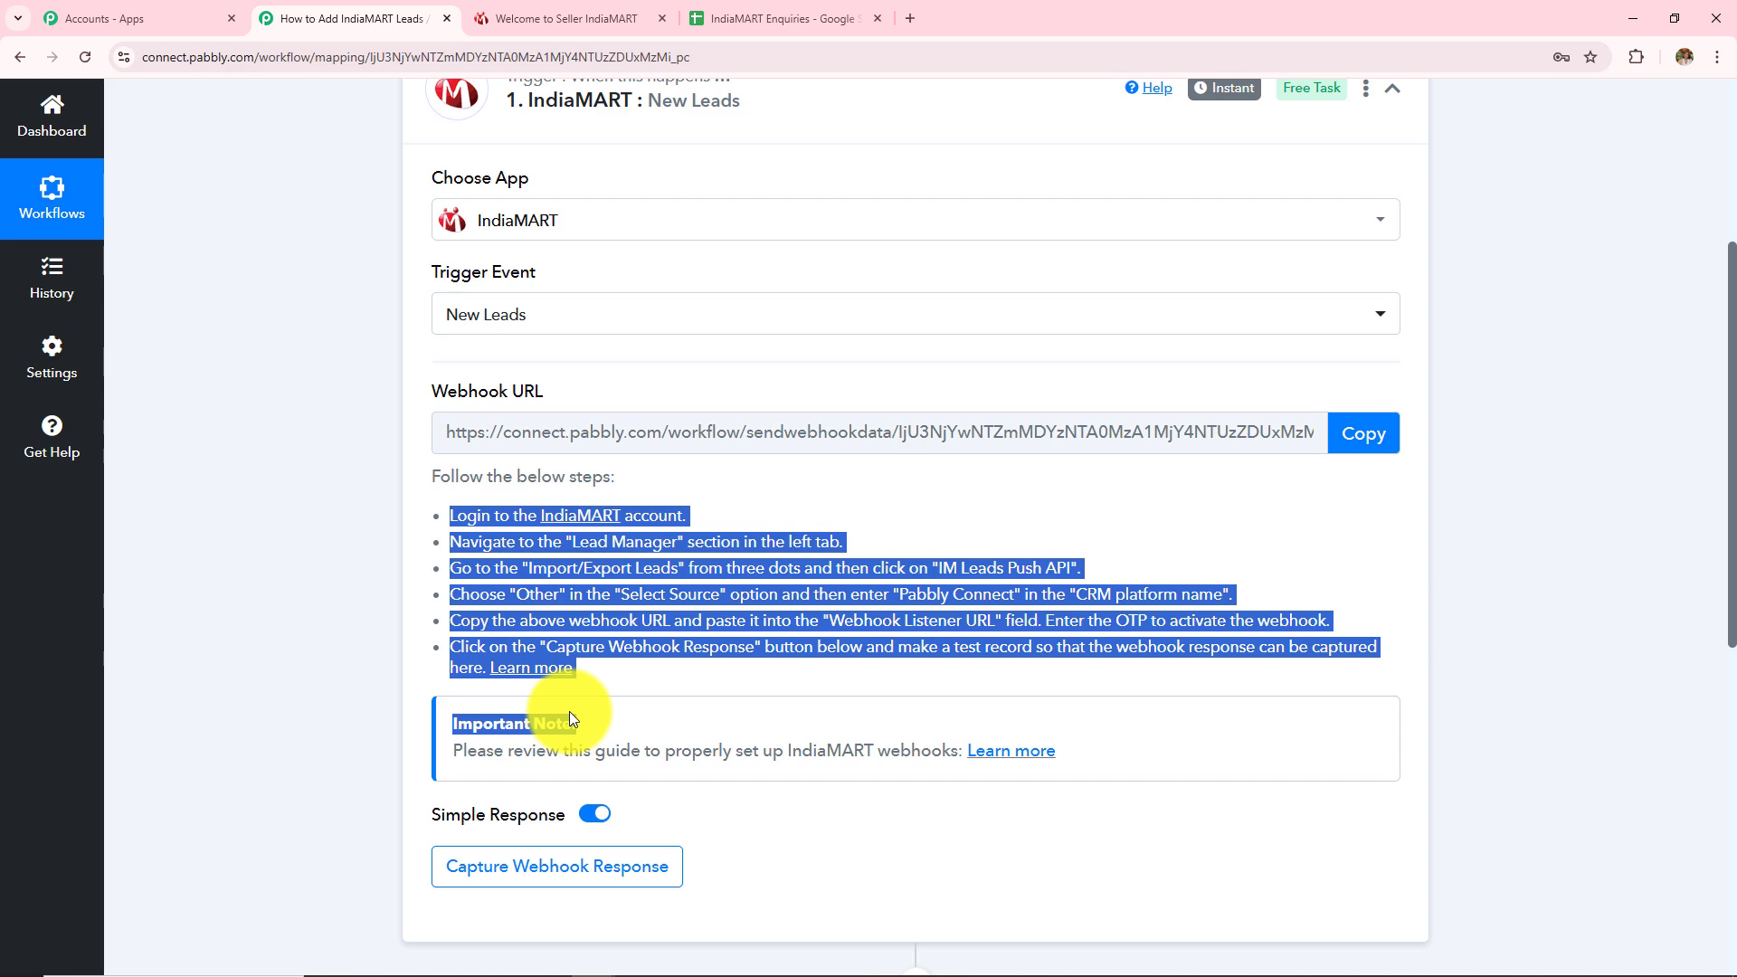
left_click(615, 18)
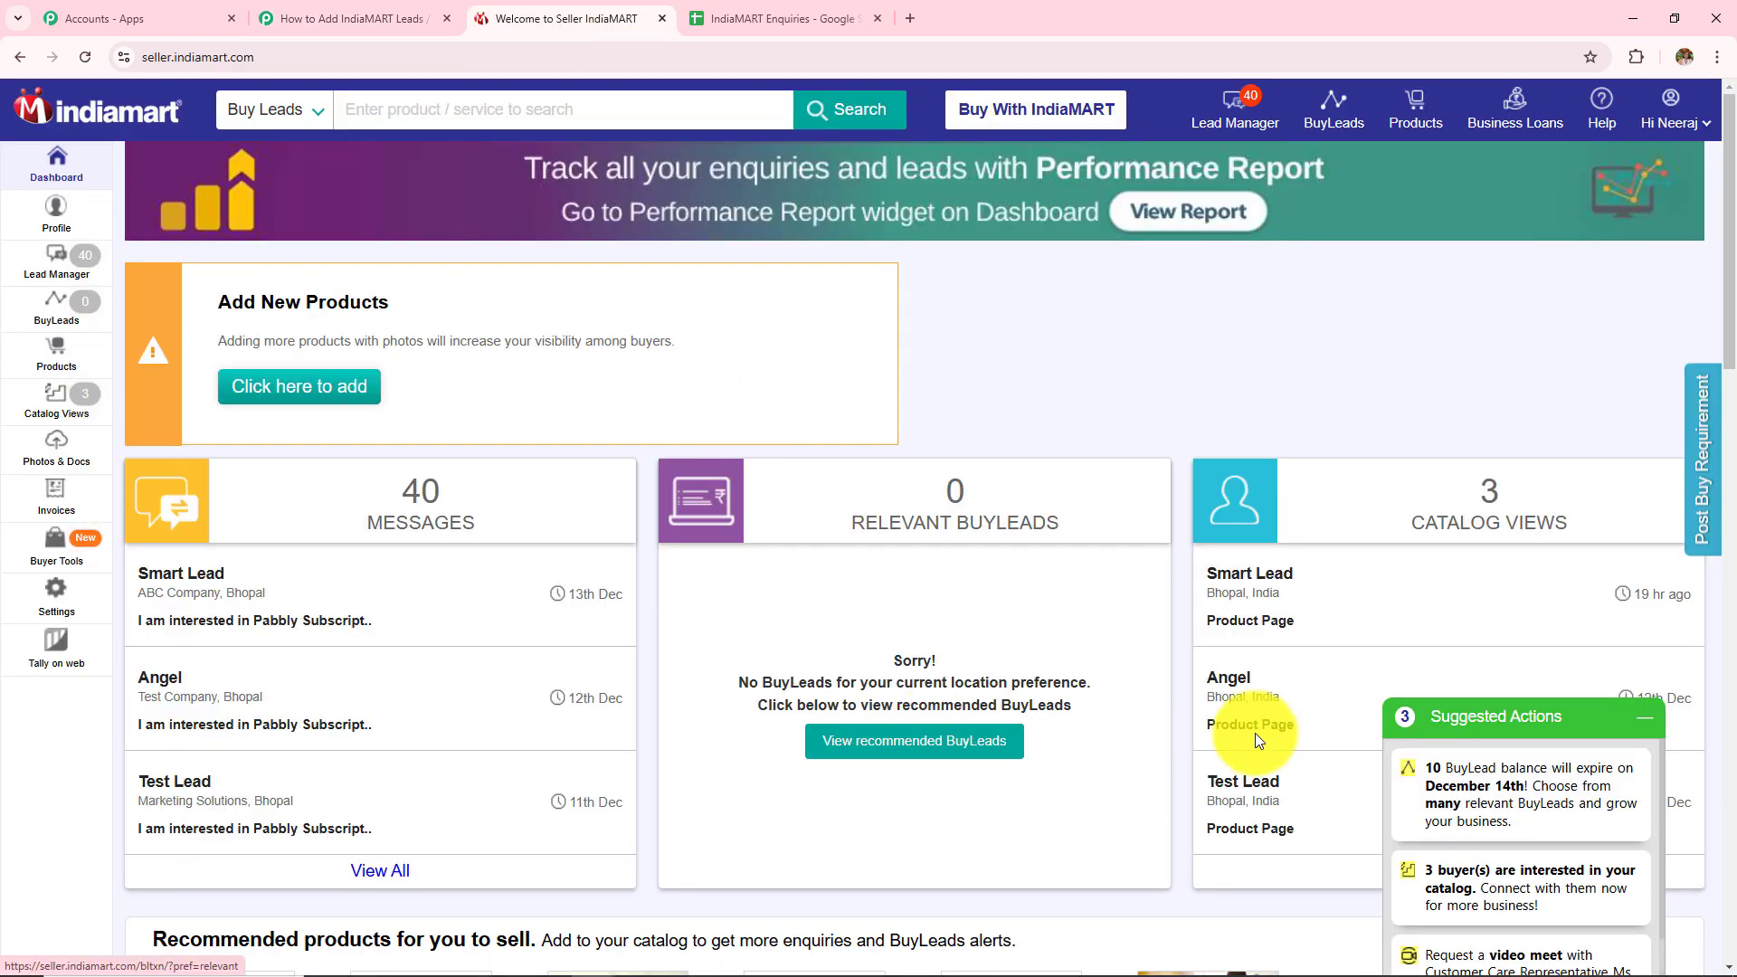
left_click(1644, 719)
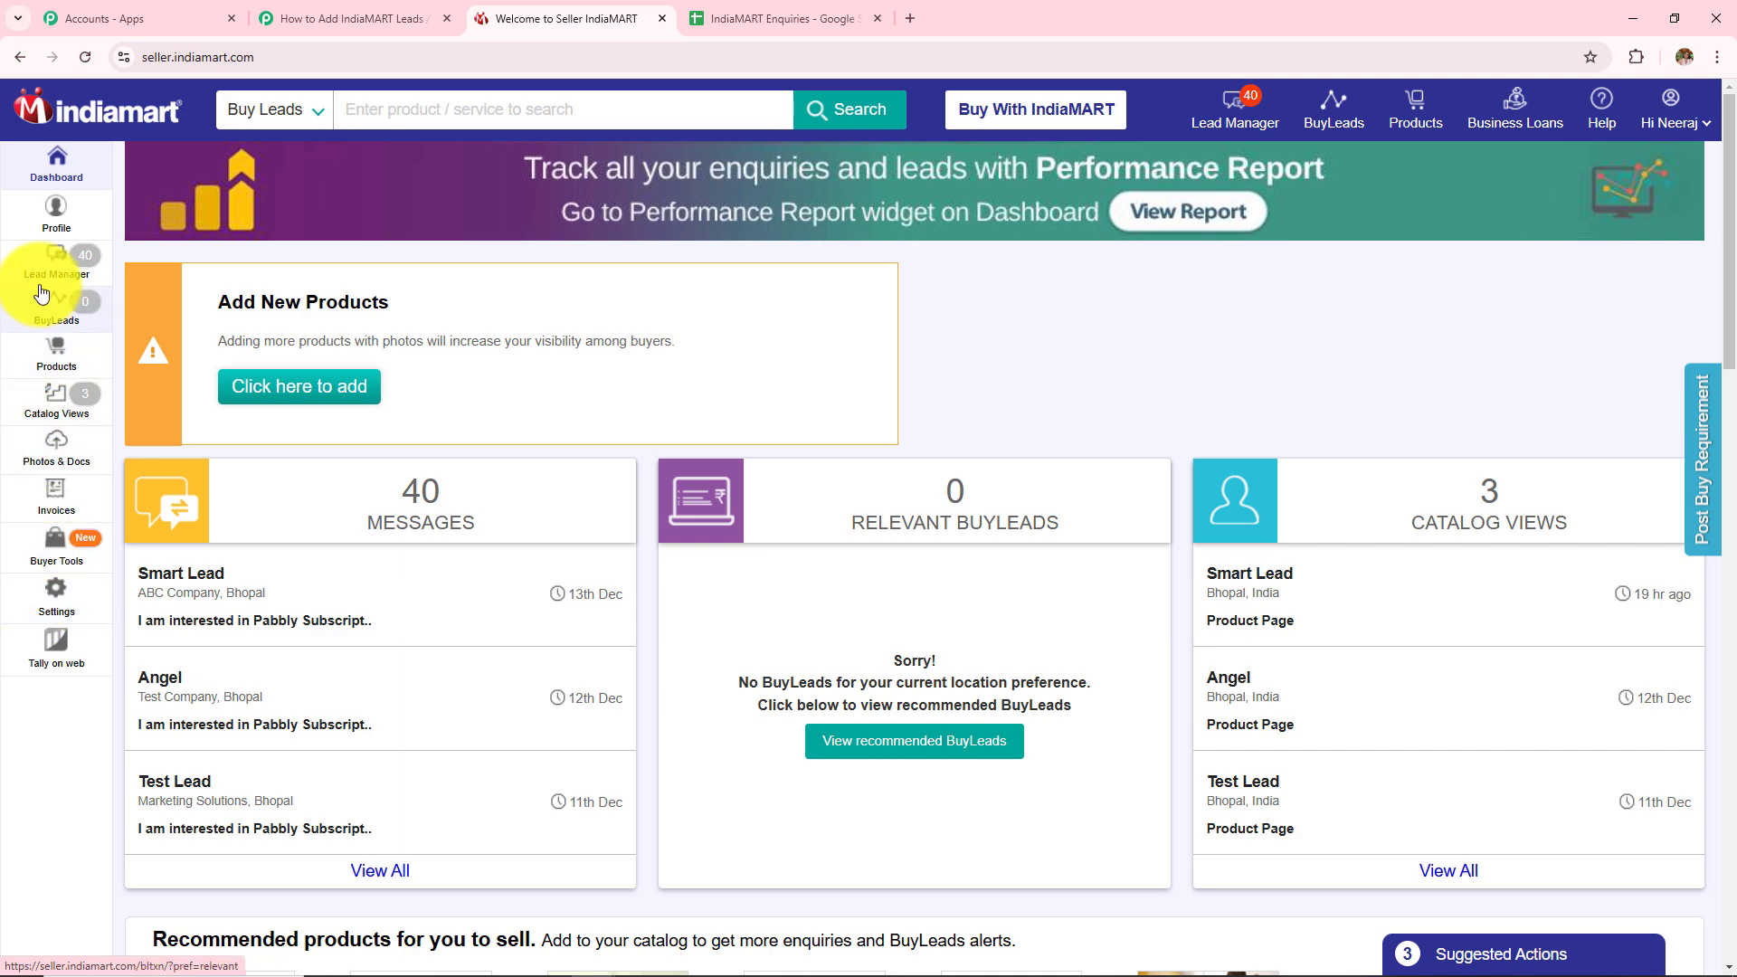
left_click(53, 258)
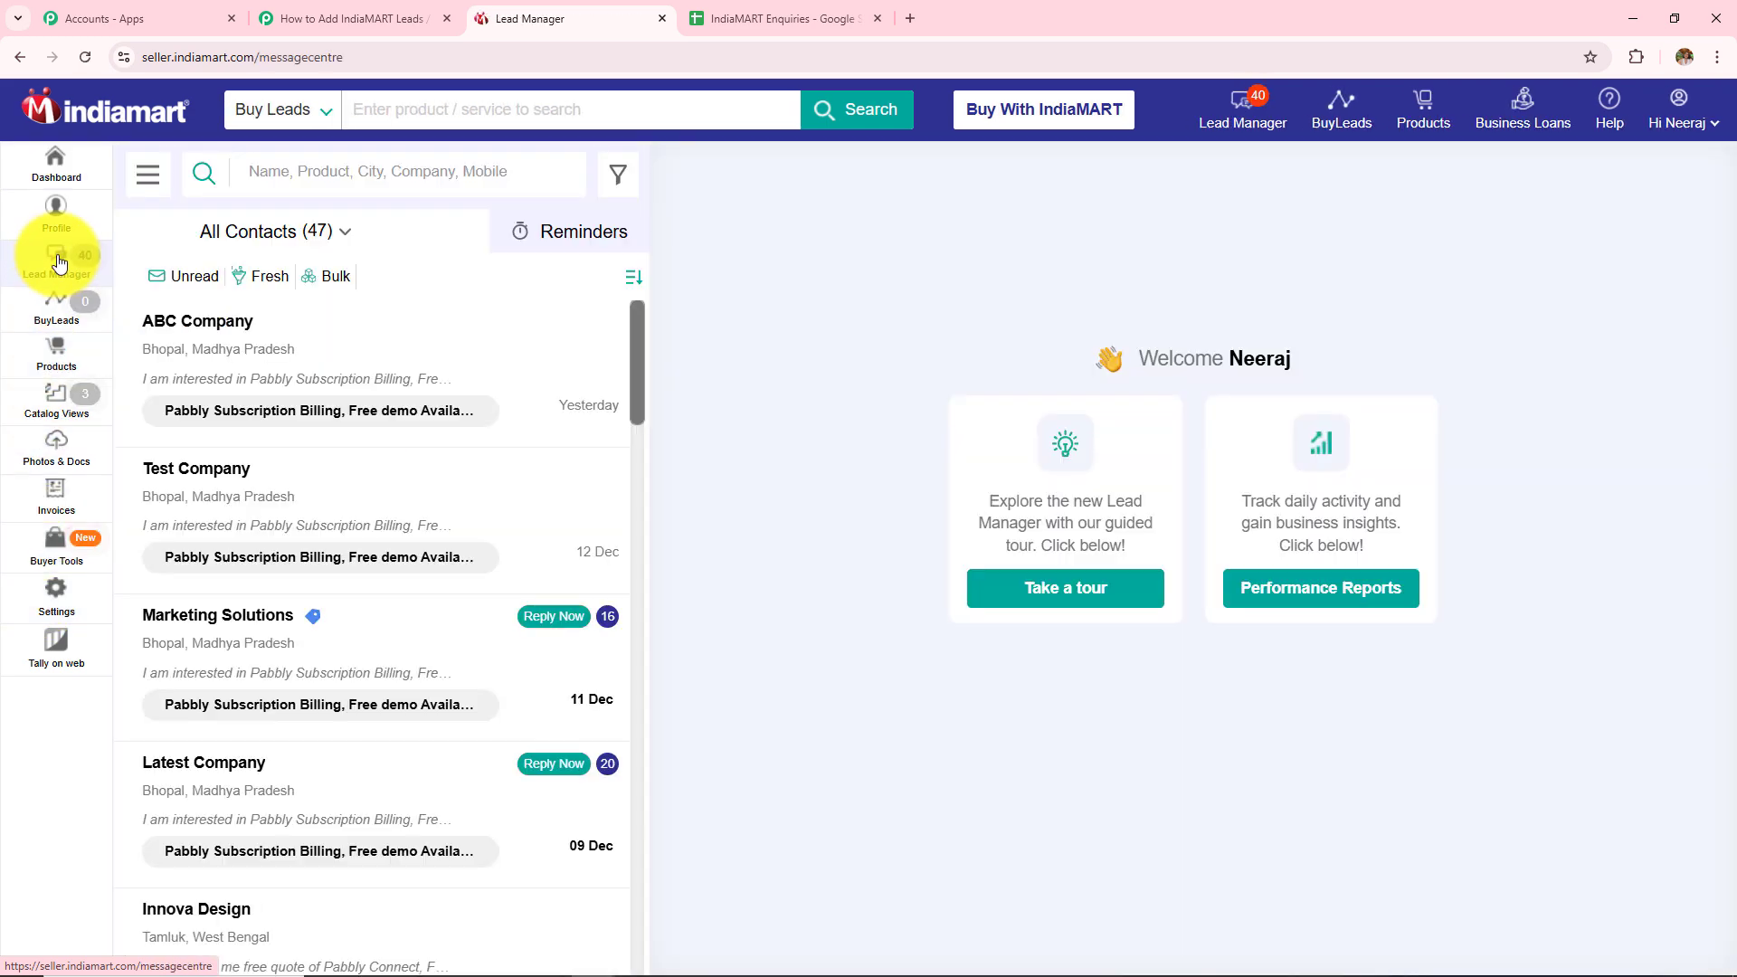
left_click(148, 175)
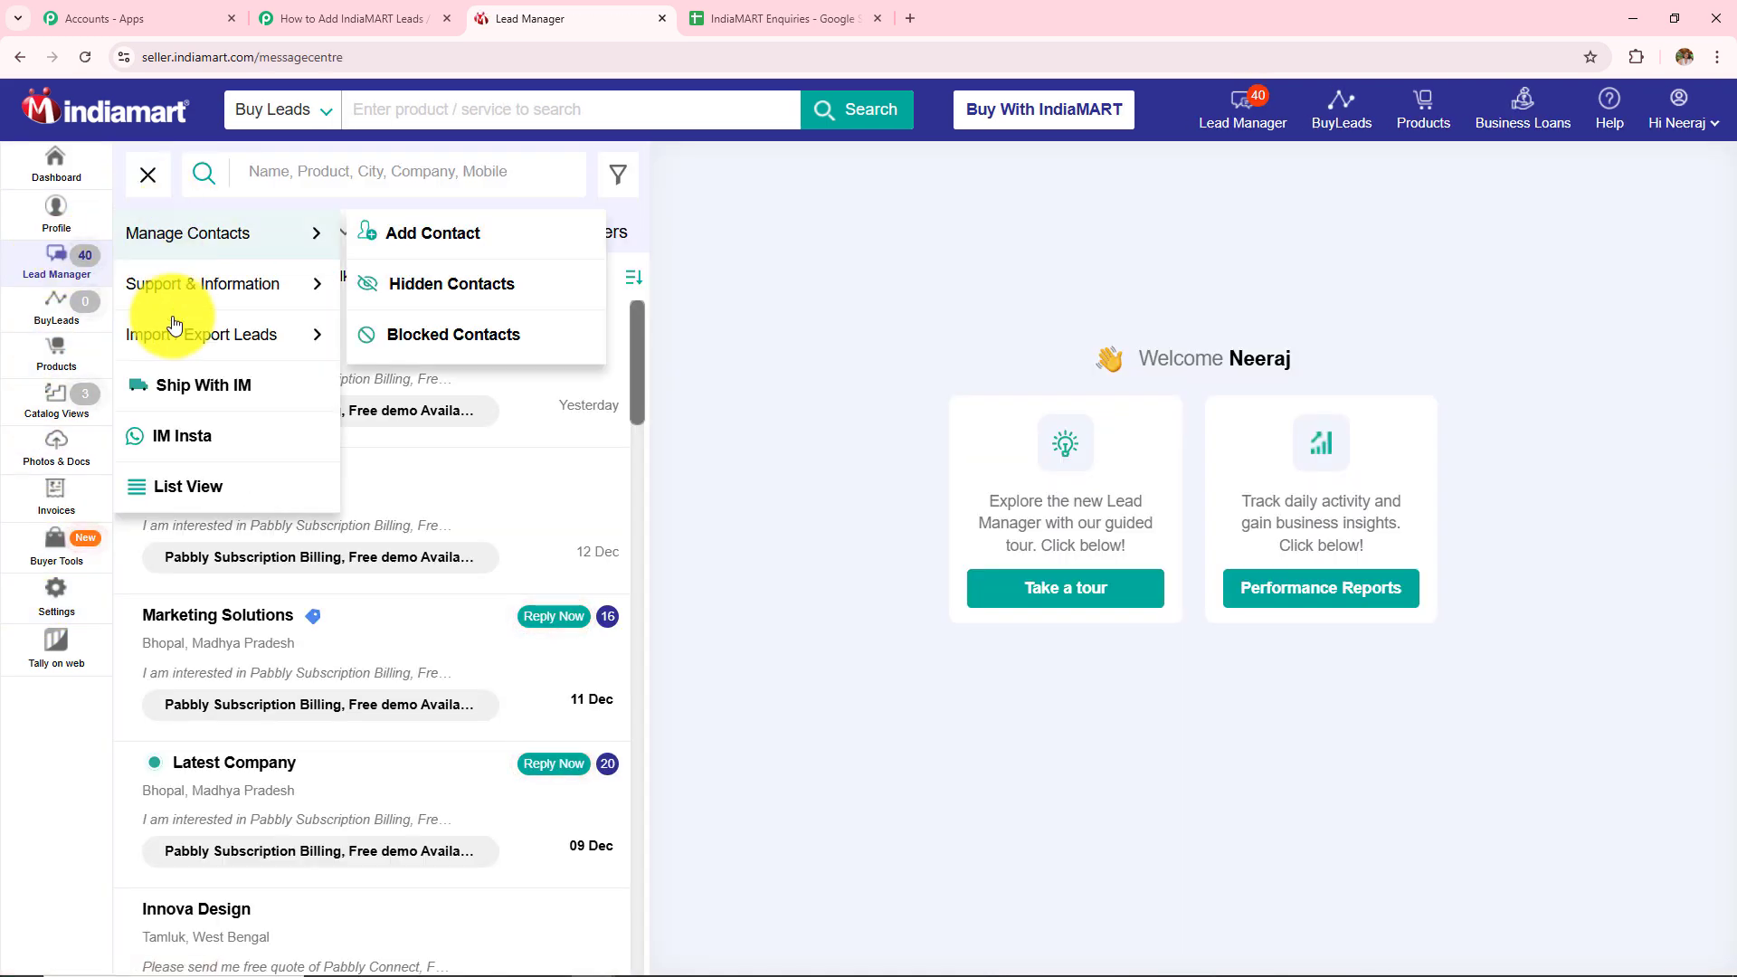
mouse_move(155, 339)
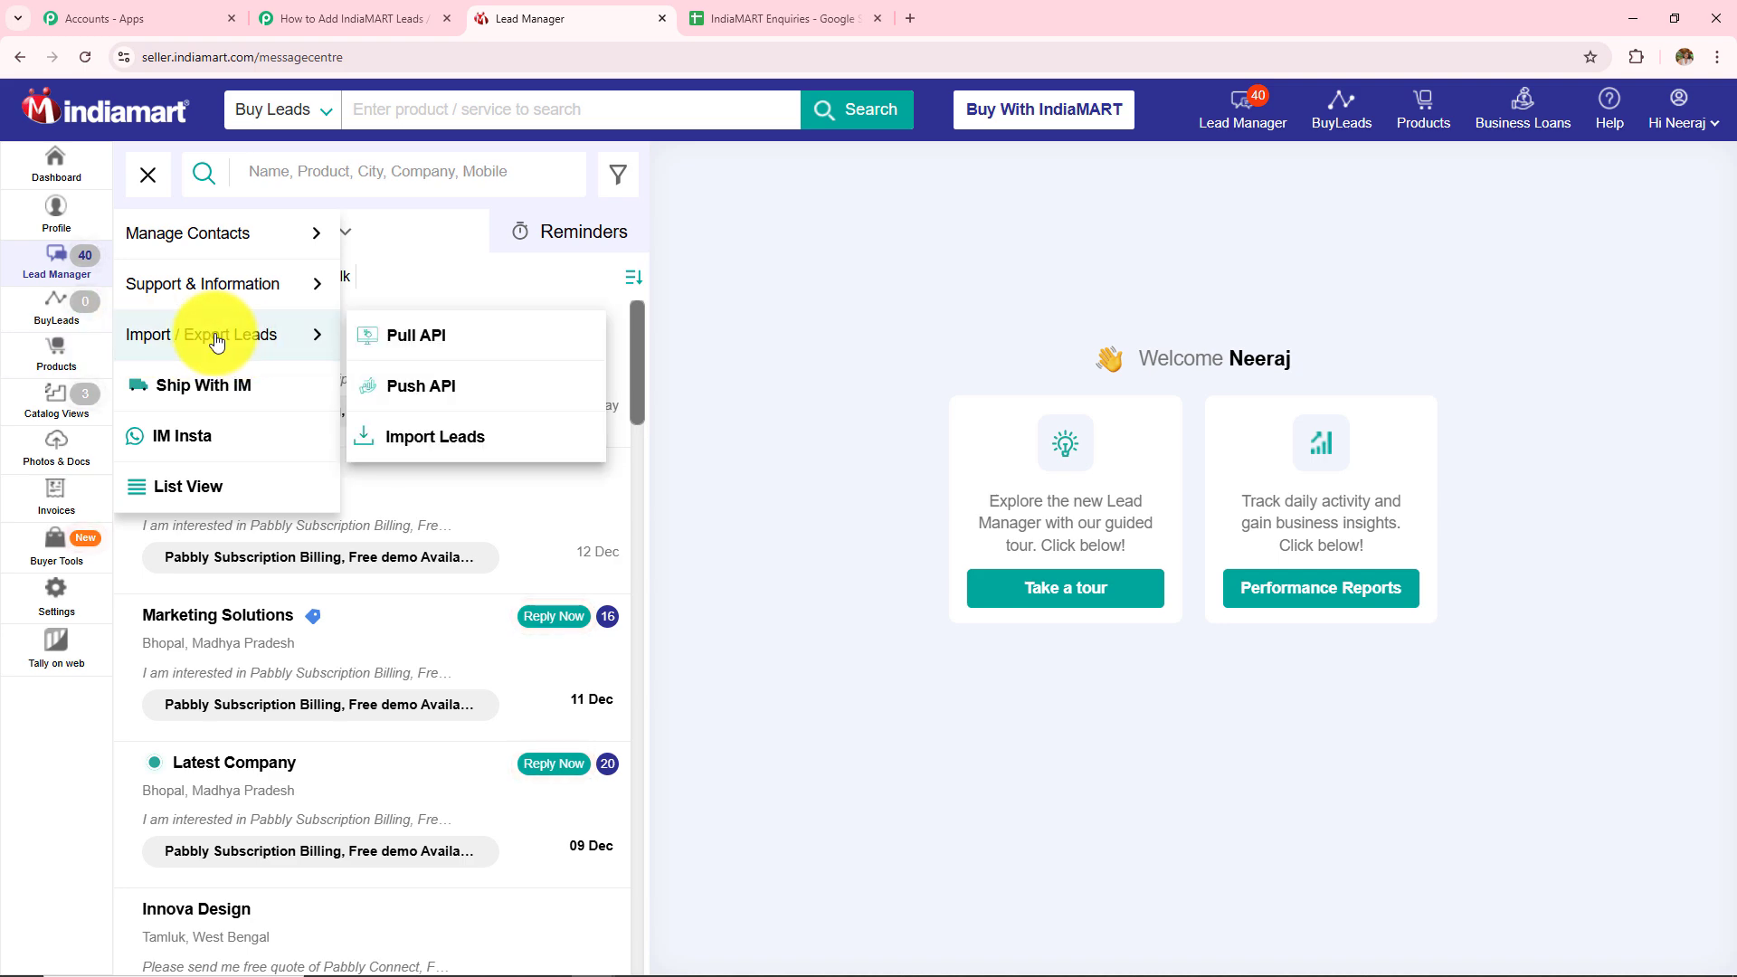
left_click(407, 389)
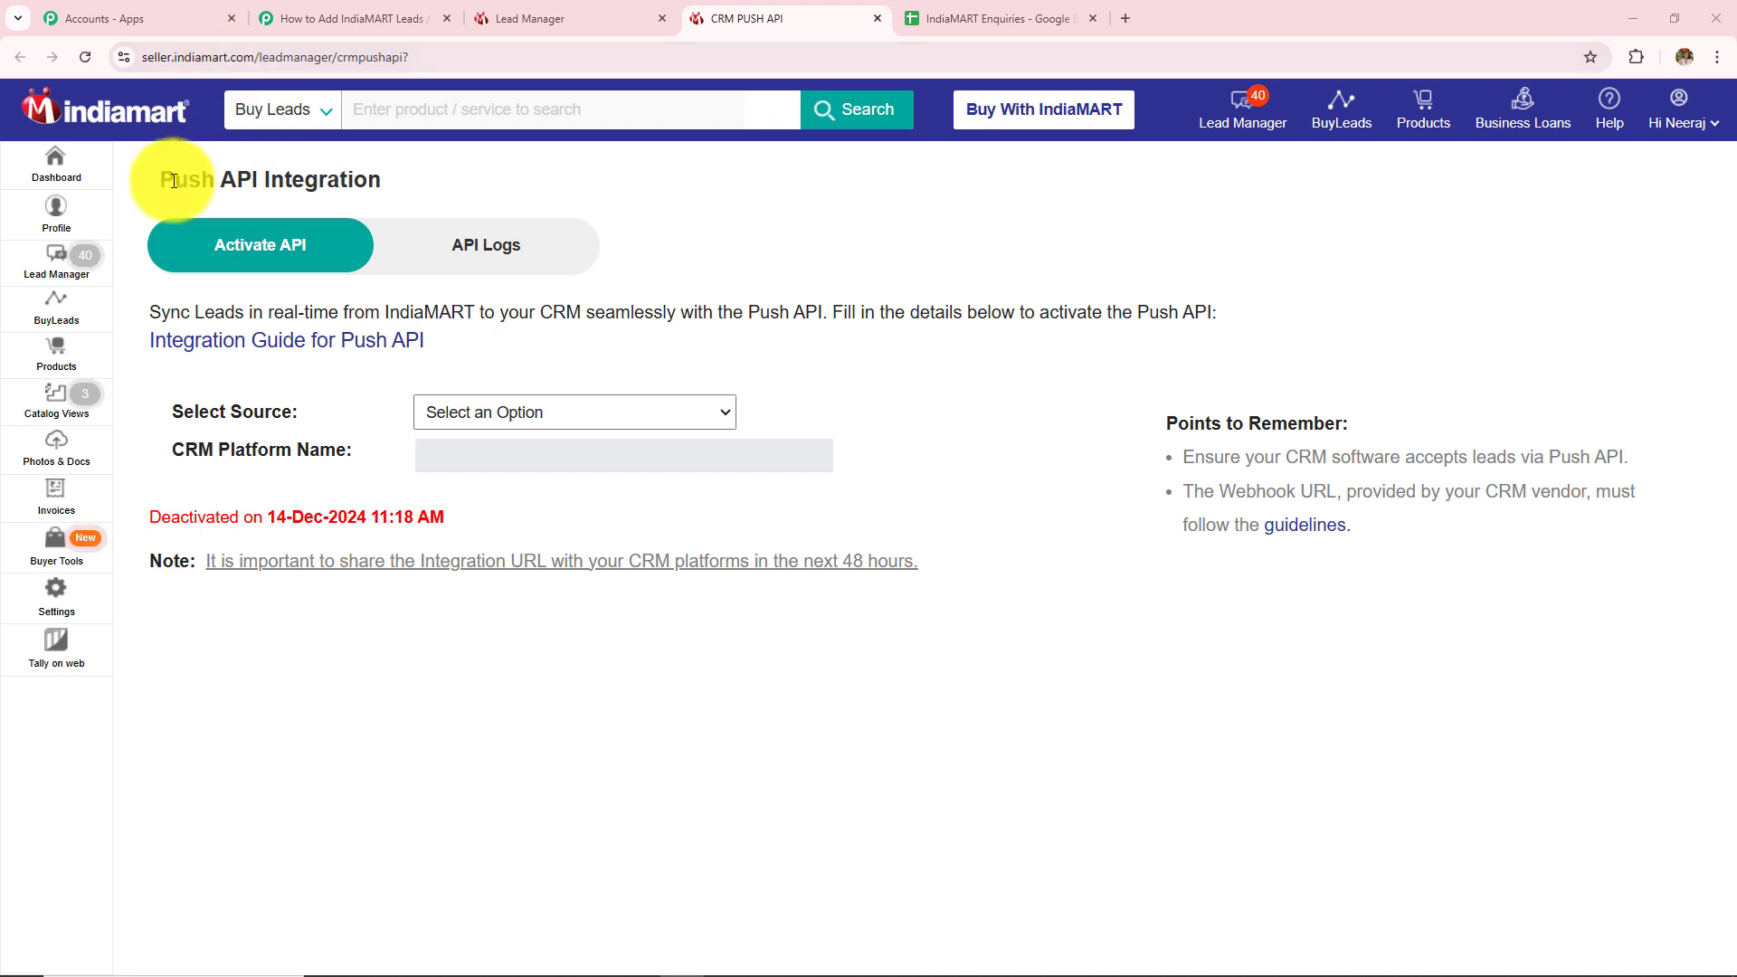
- Set the Push API integration source to Other and enter "Pabbly Connect" as the CRM platform name
left_click_drag(155, 178, 420, 196)
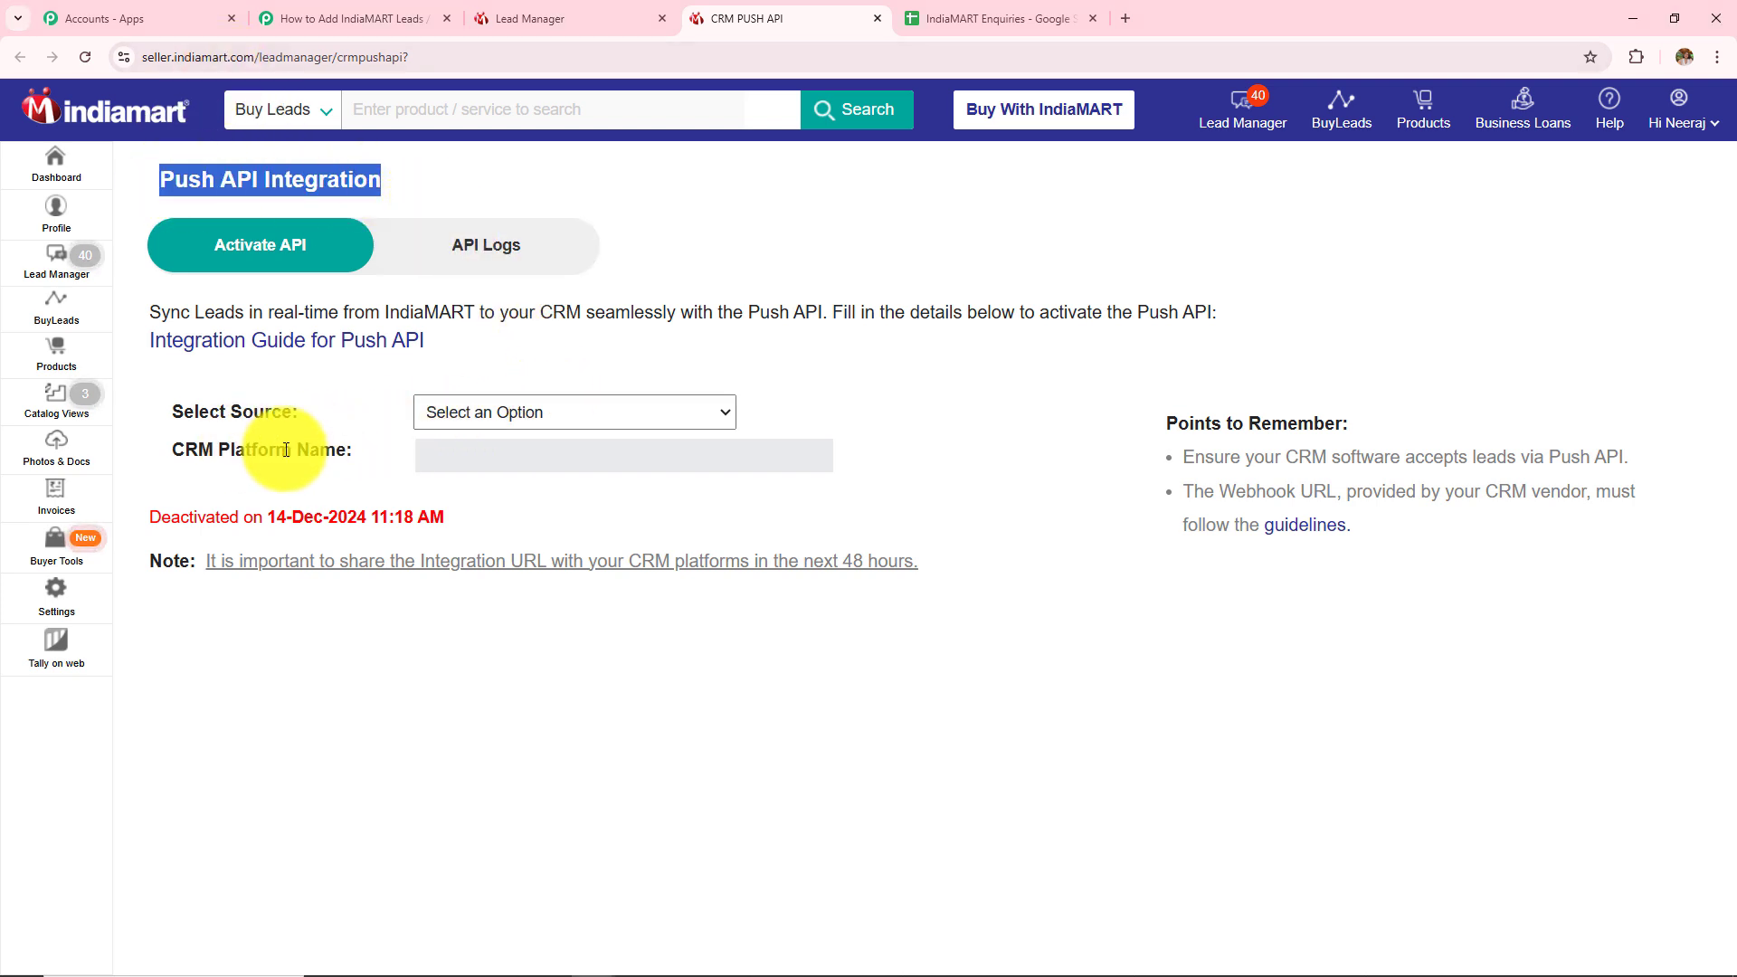
left_click(498, 415)
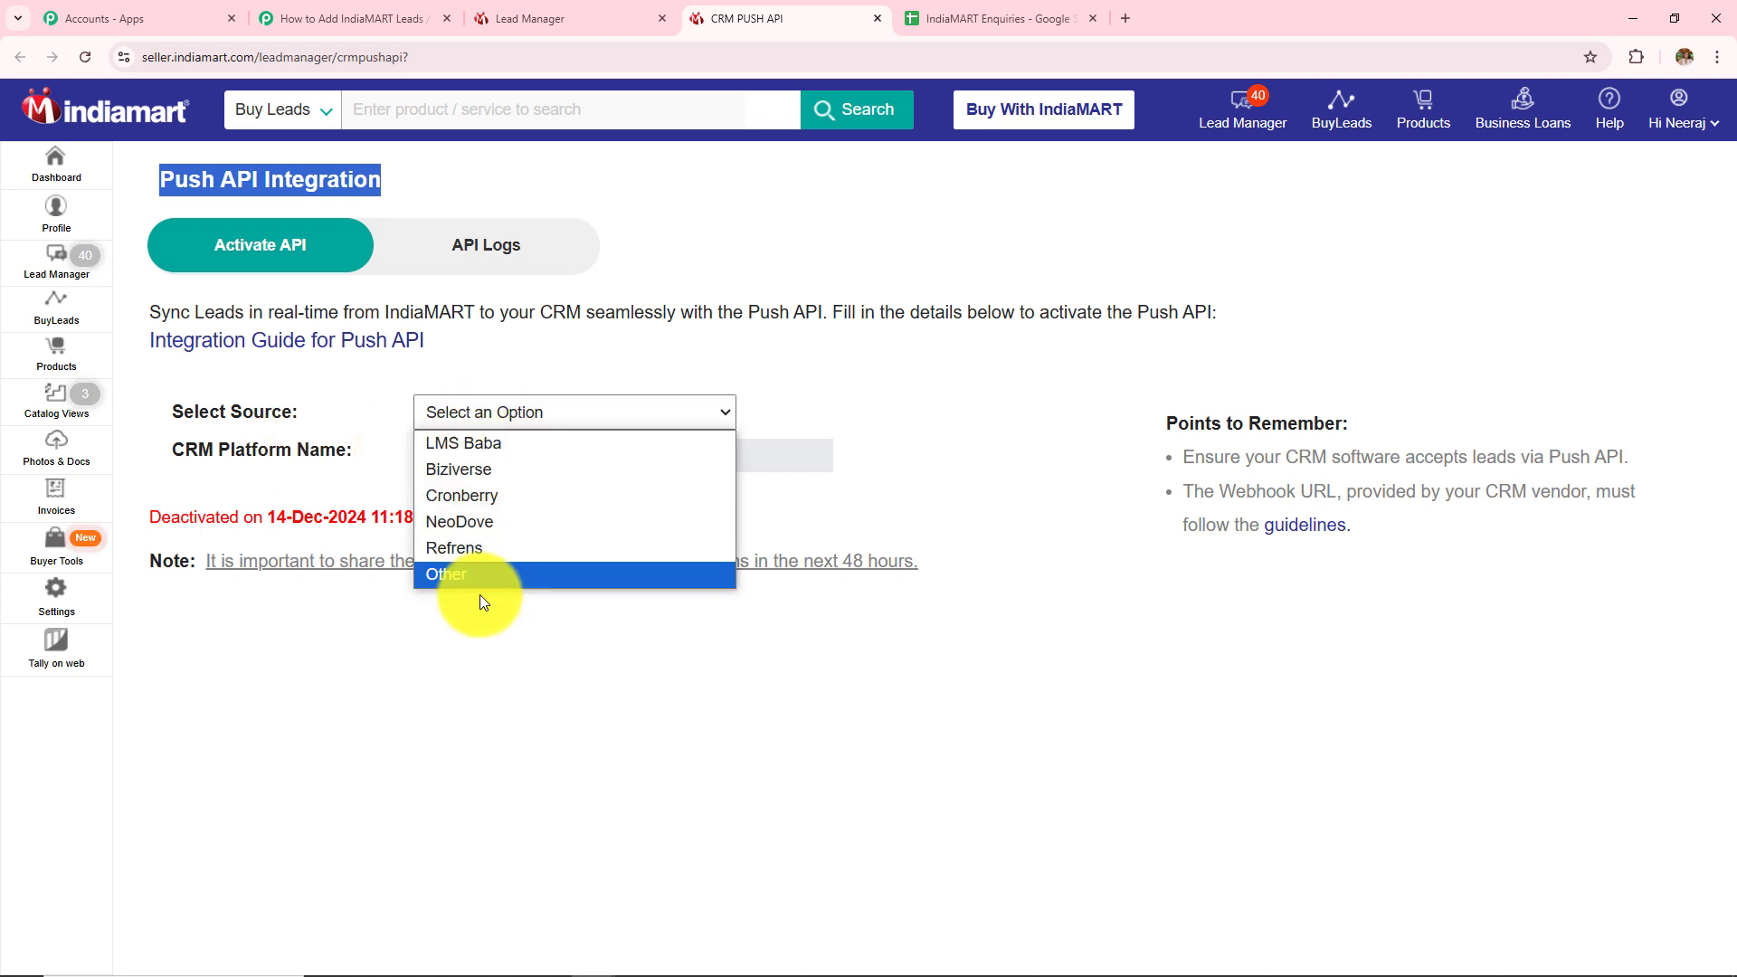
left_click(457, 577)
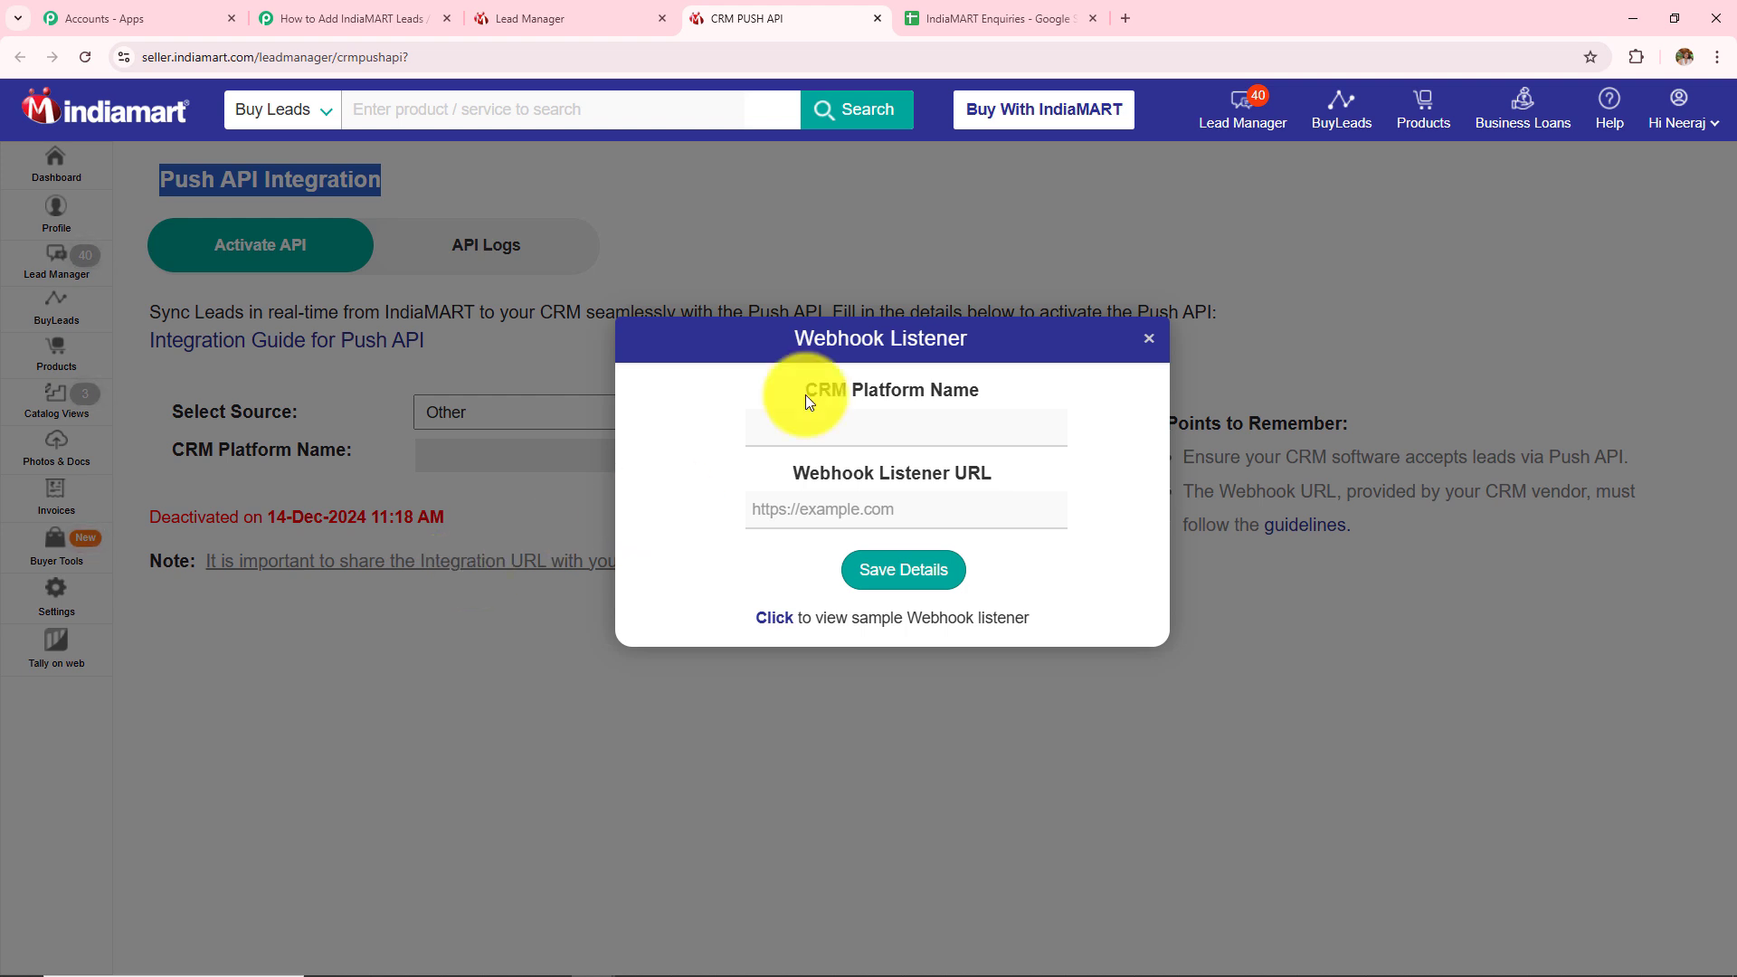
left_click(894, 428)
type("Pabbly Connect")
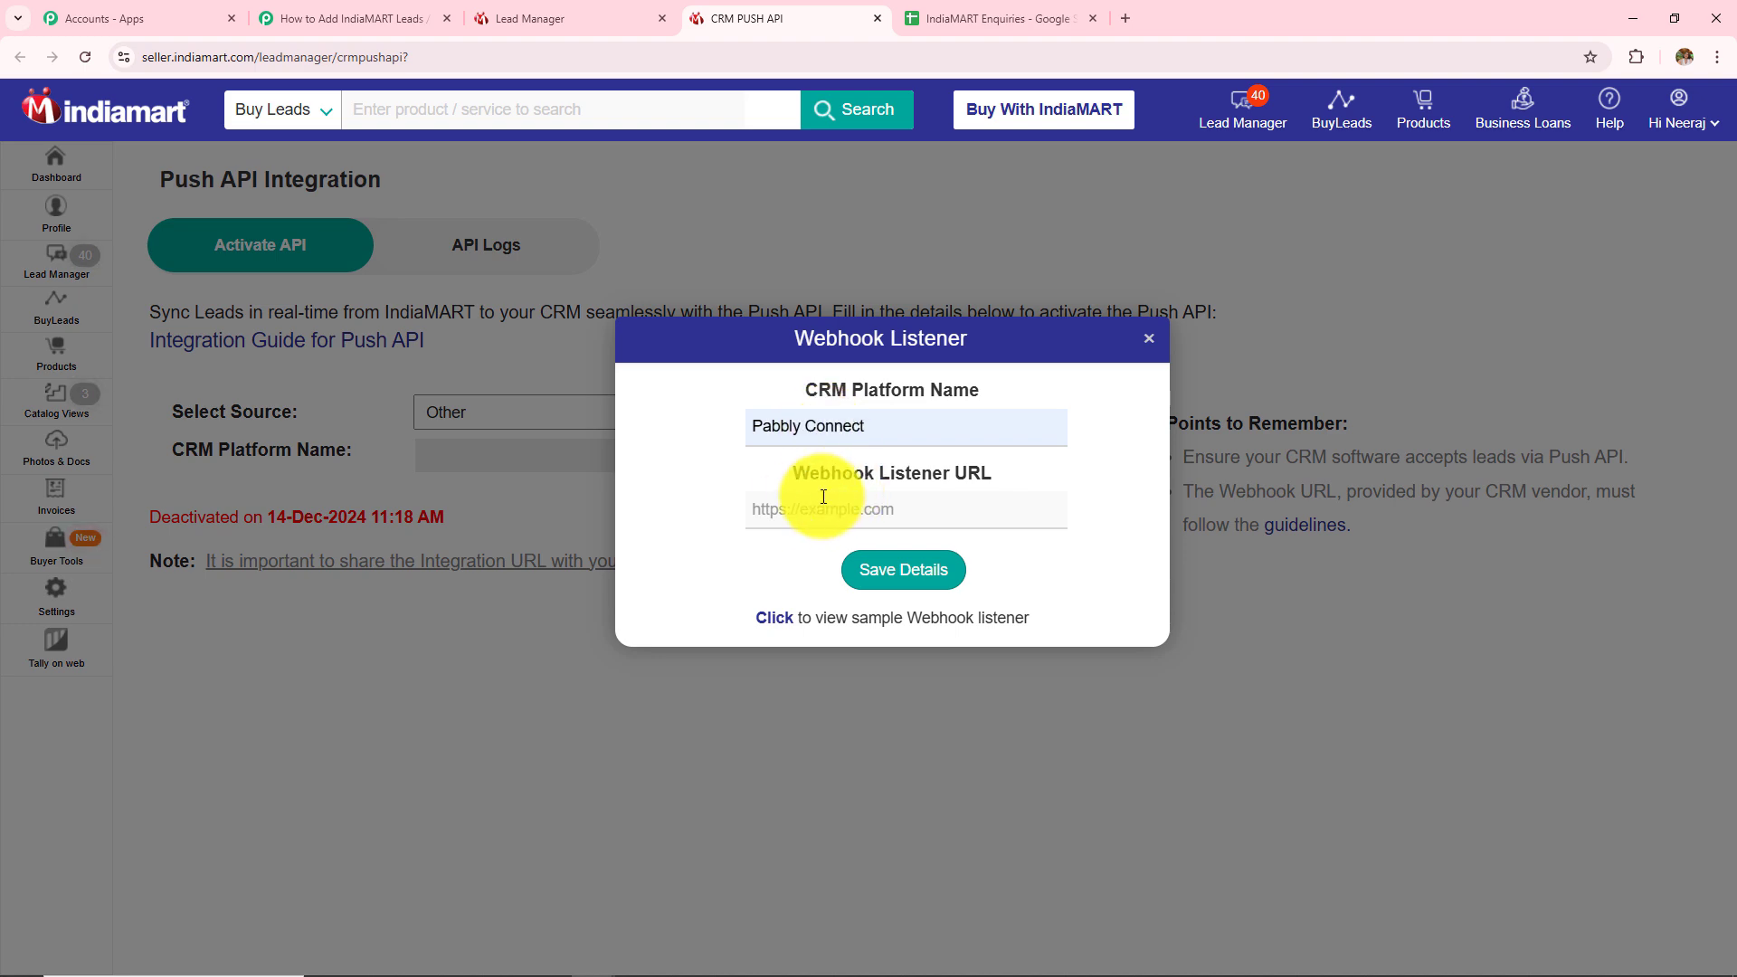
- Copy the webhook URL from the Pabbly Connect trigger, paste it as IndiaMART's Webhook Listener URL, and save the details
left_click_drag(795, 474, 1018, 475)
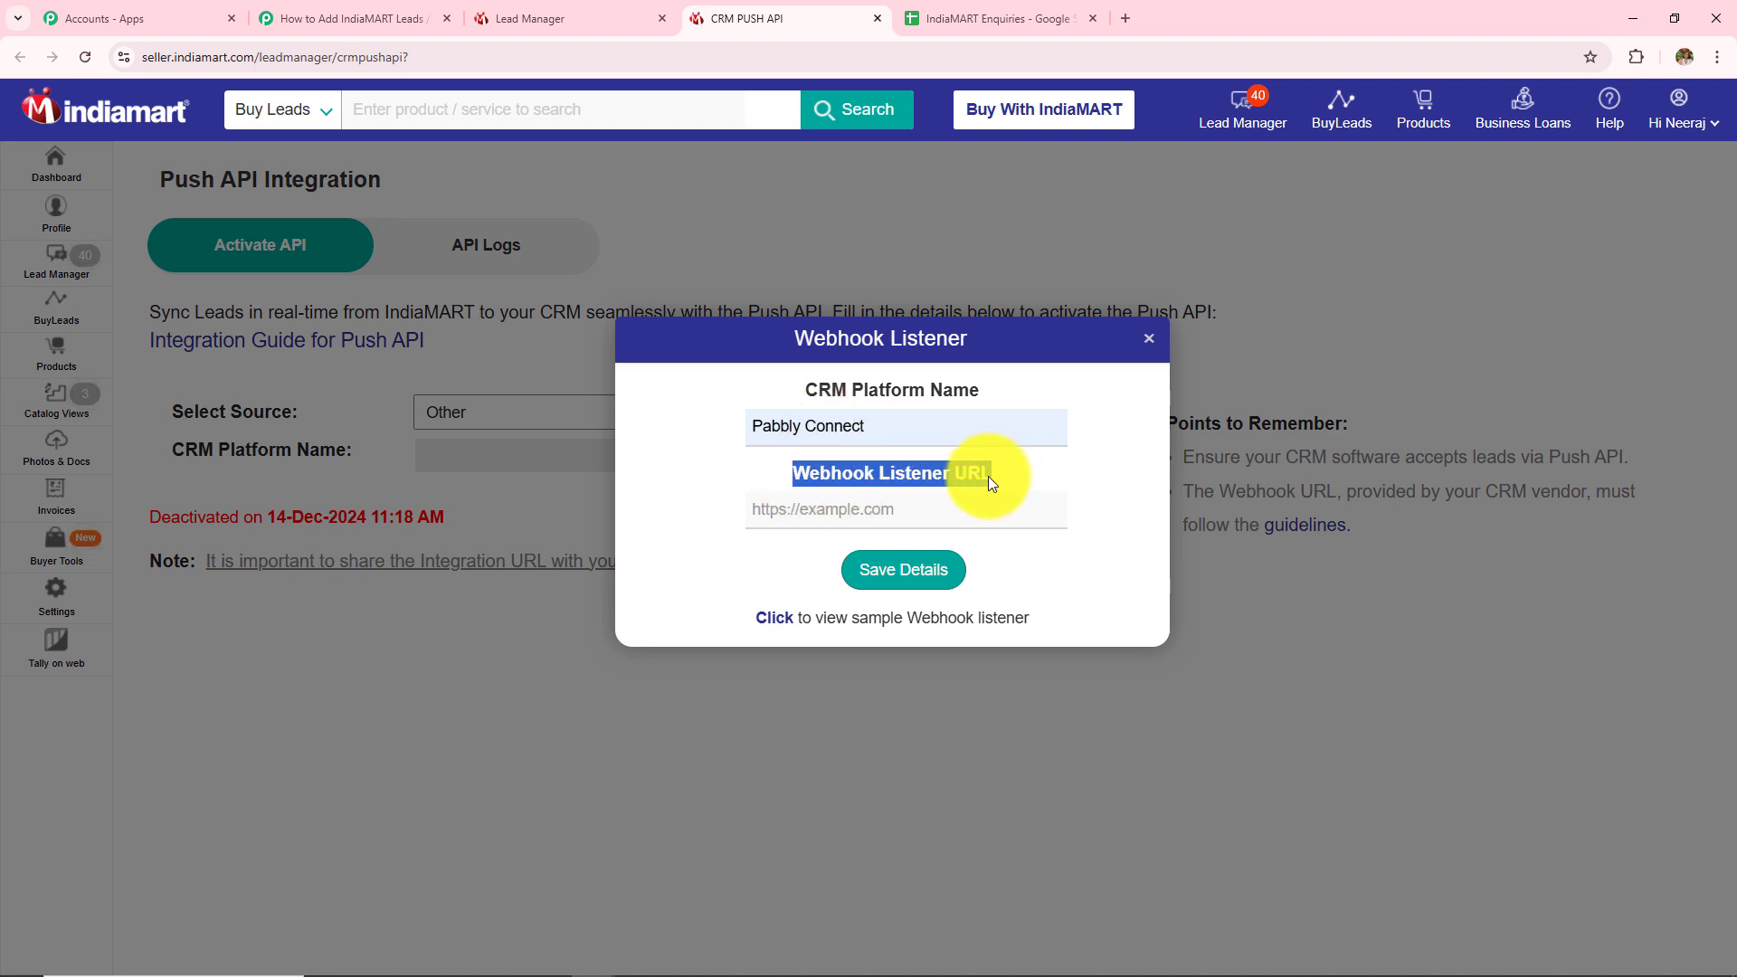
left_click(398, 18)
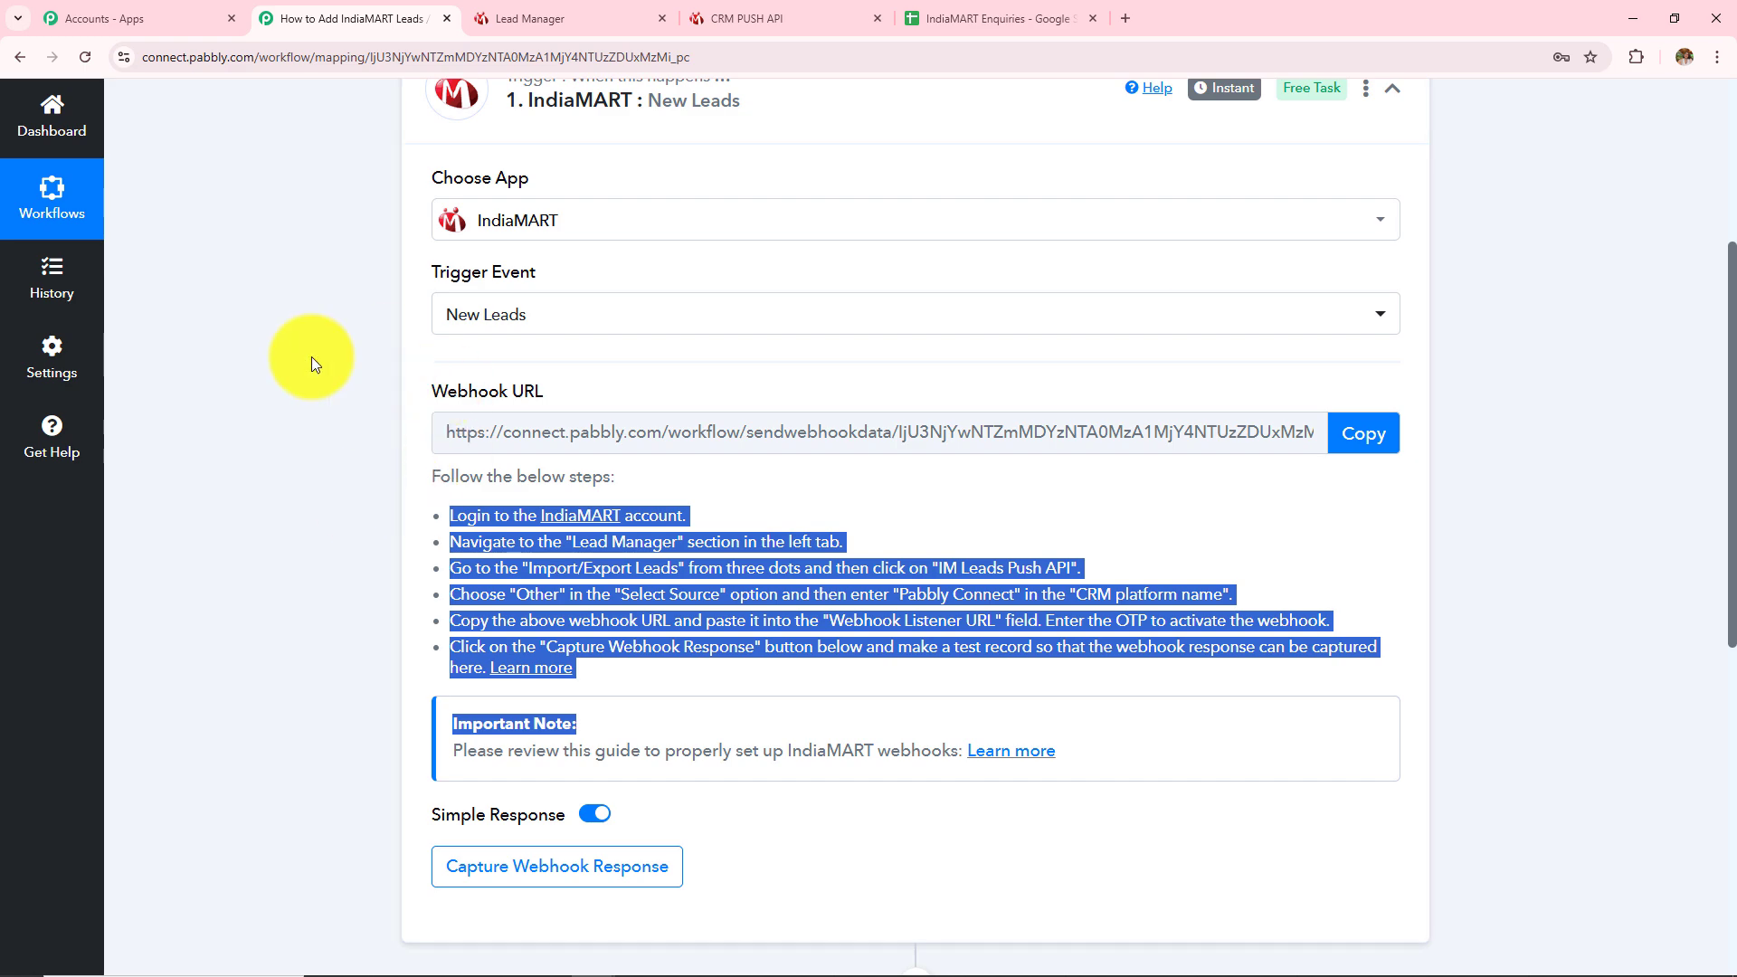
left_click(1359, 444)
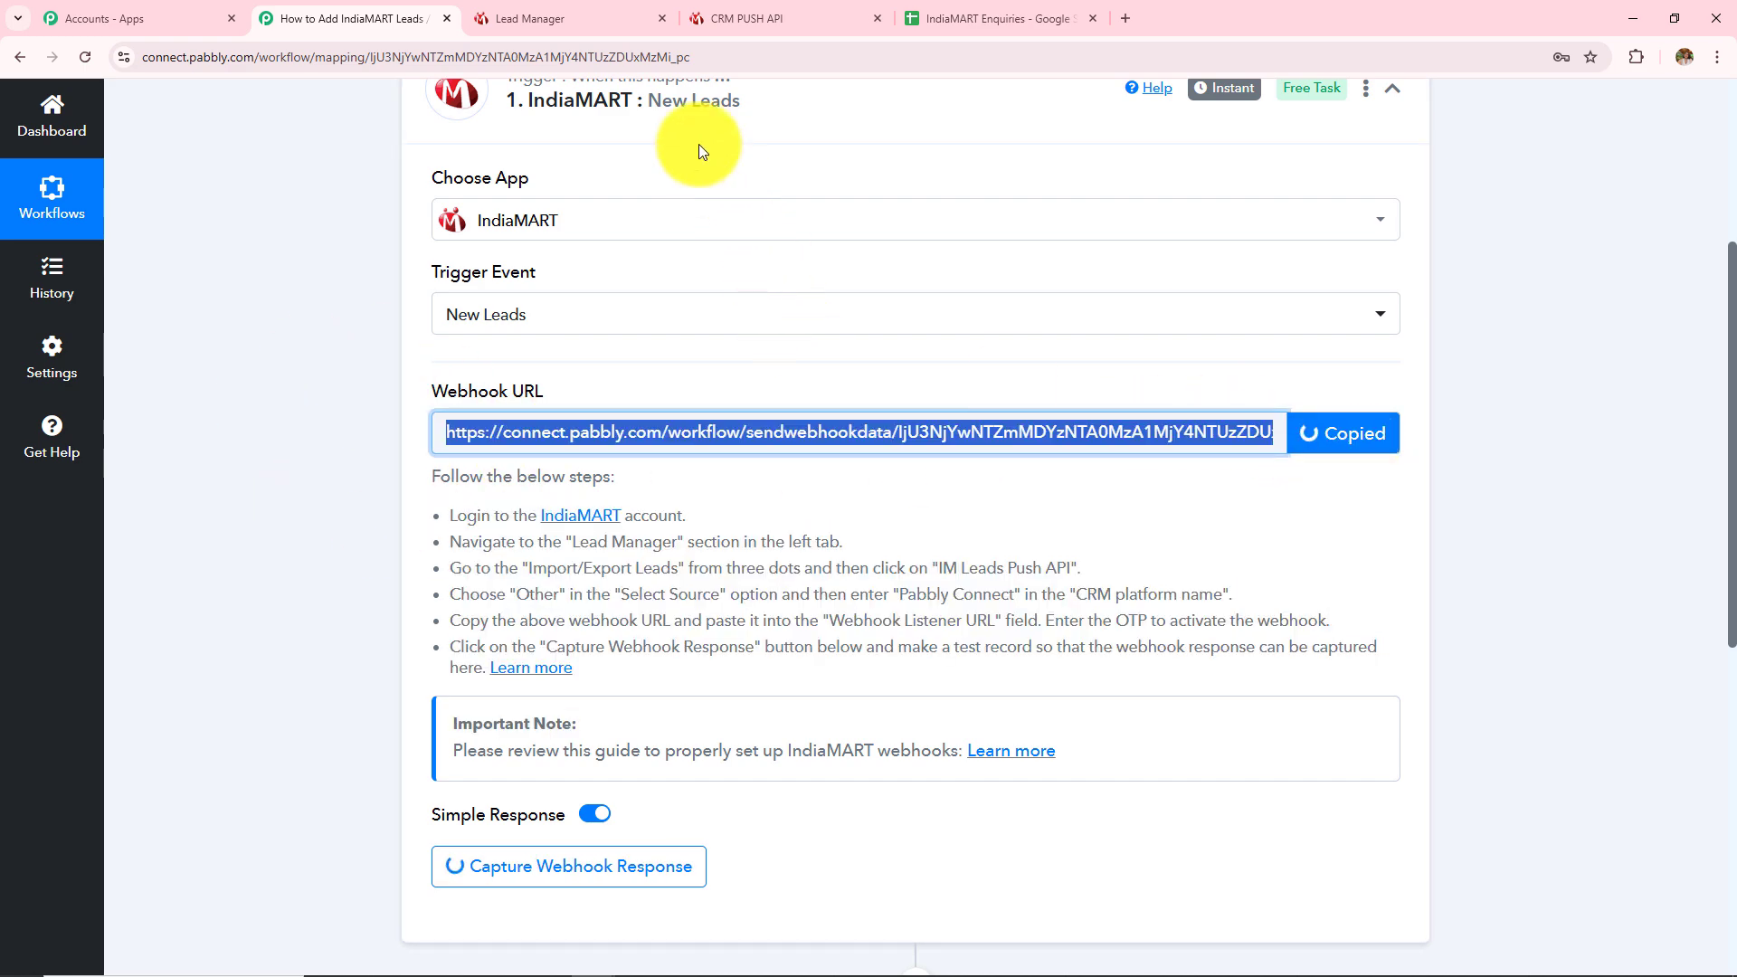
left_click(747, 24)
left_click(770, 514)
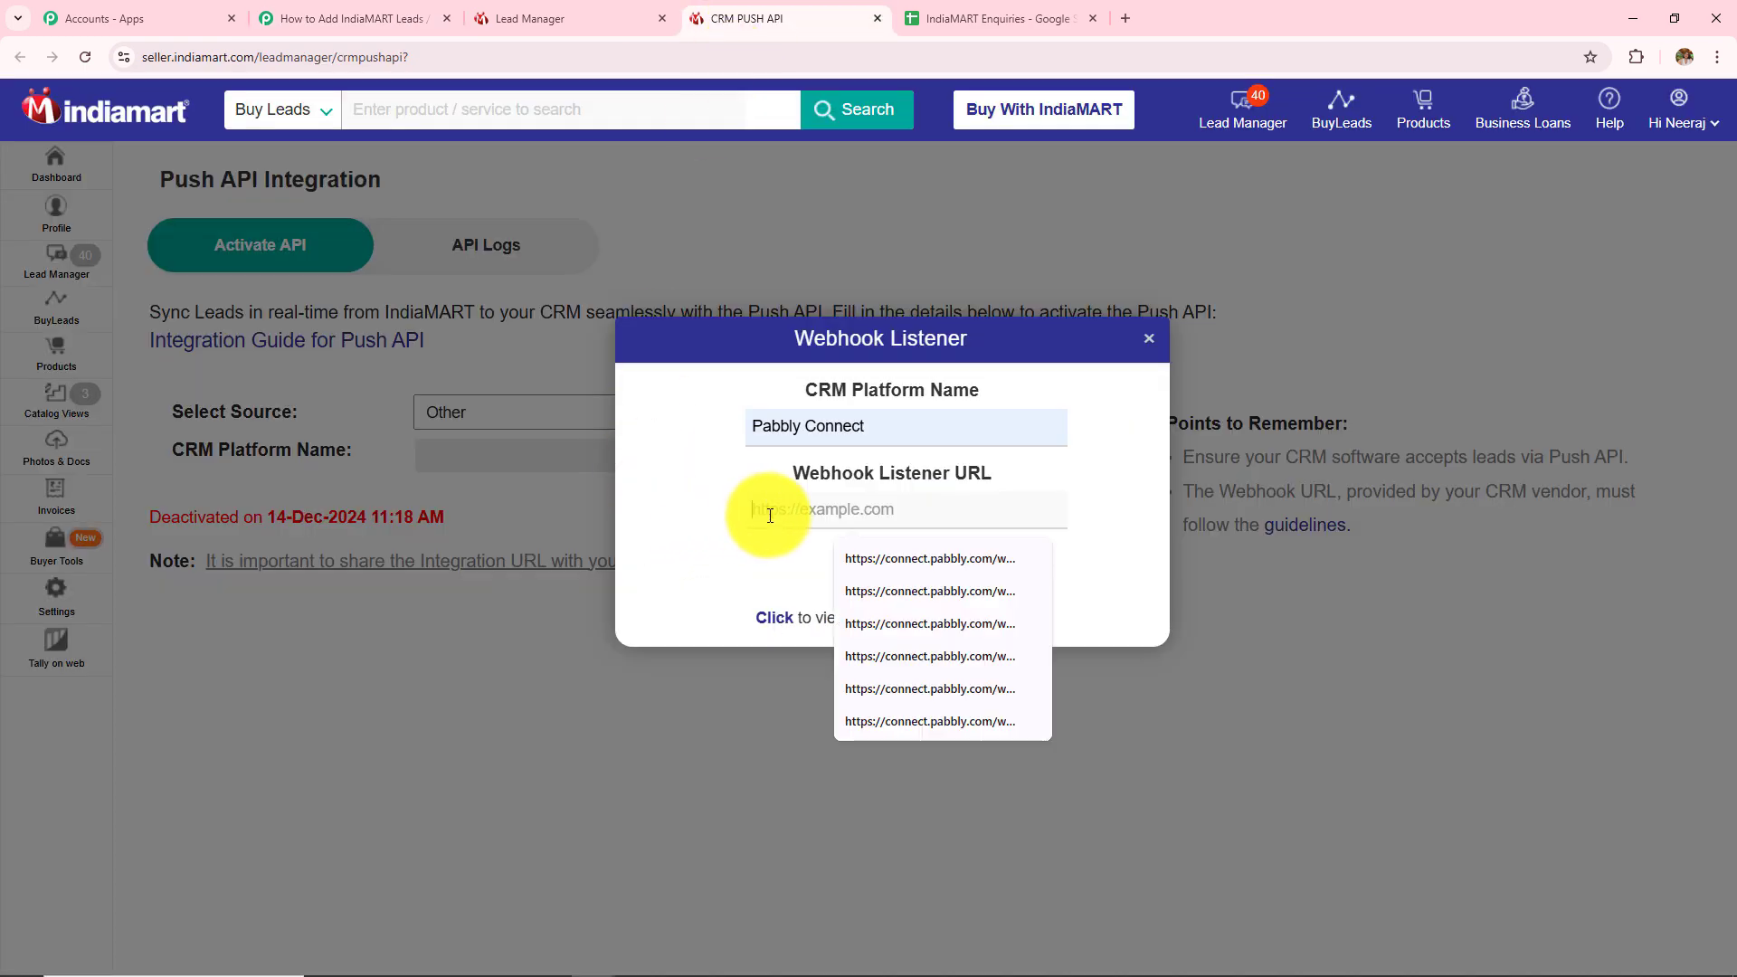
key("ctrl+v")
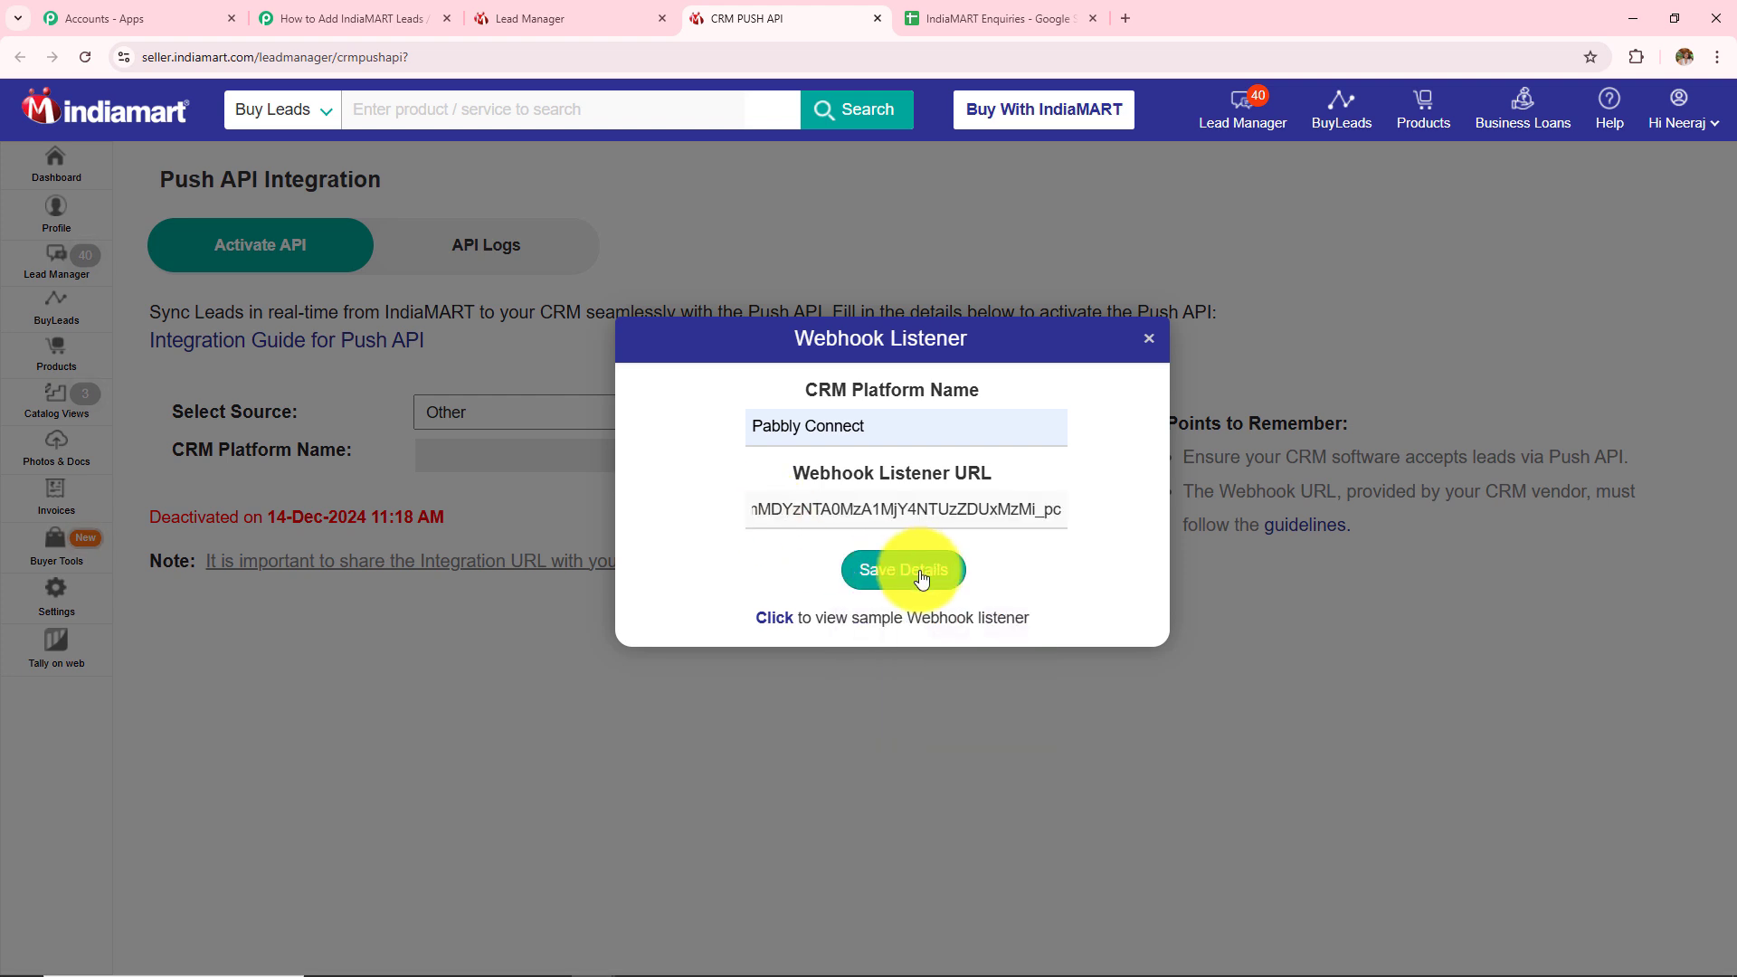
left_click(919, 580)
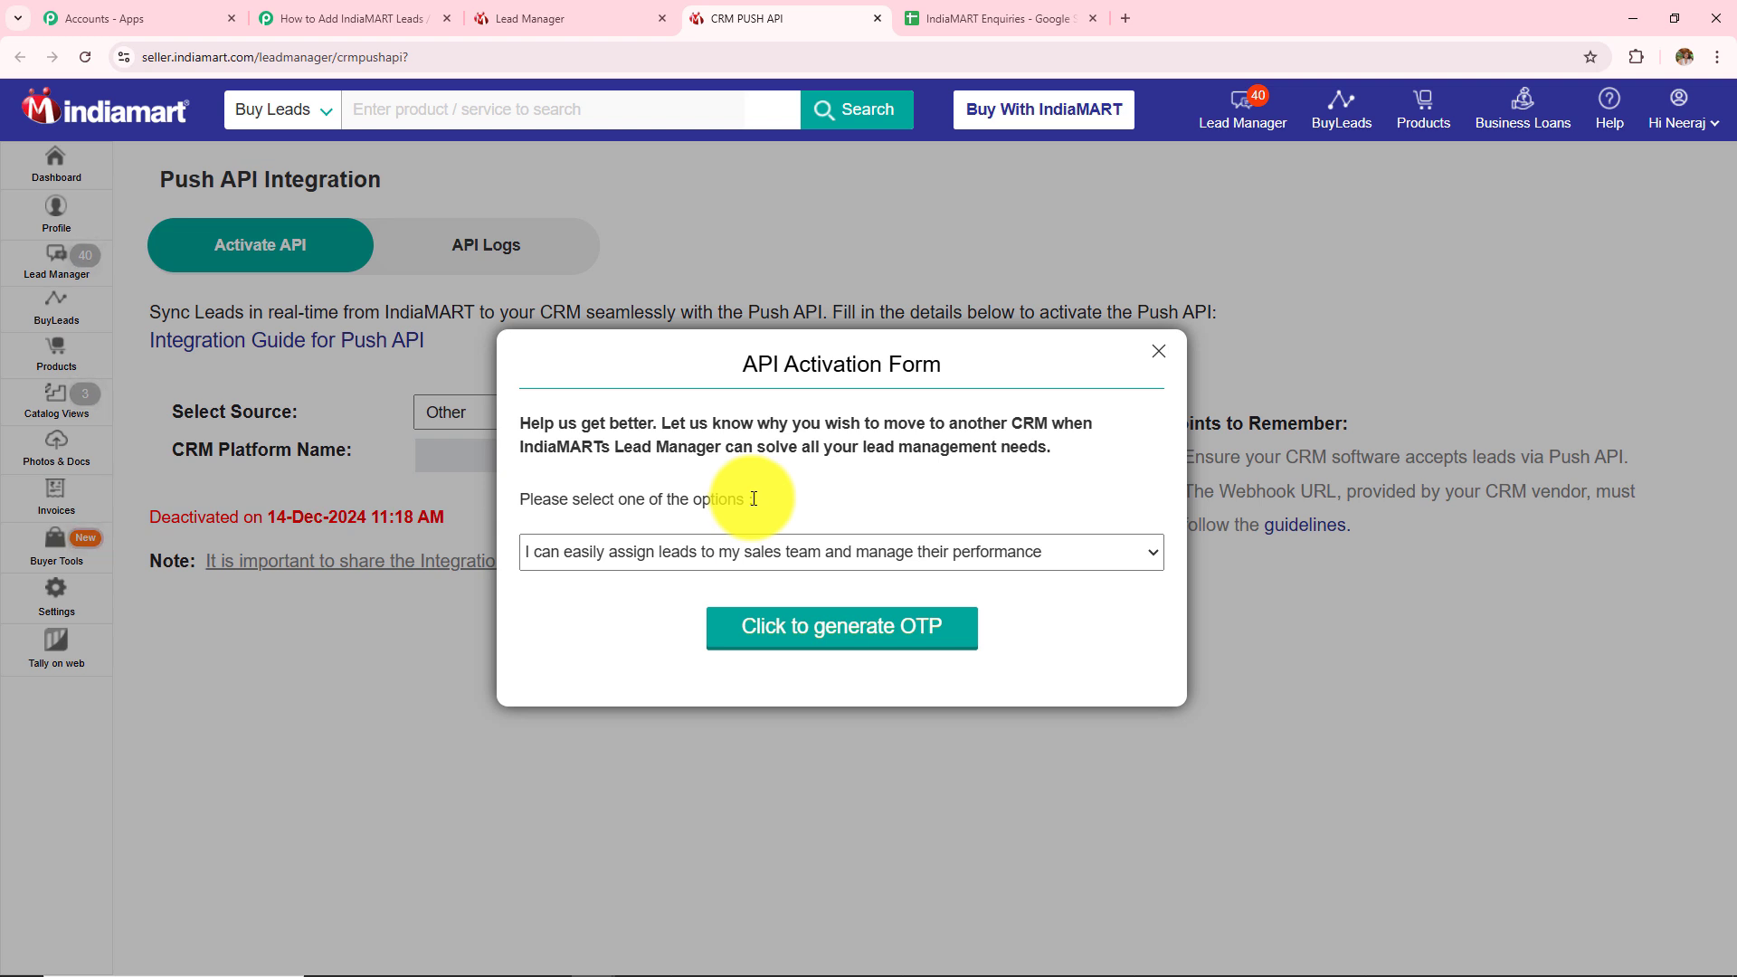
- Choose "I can easily assign leads to my sales team and manage their performance" as the API activation reason and generate the OTP
left_click(755, 553)
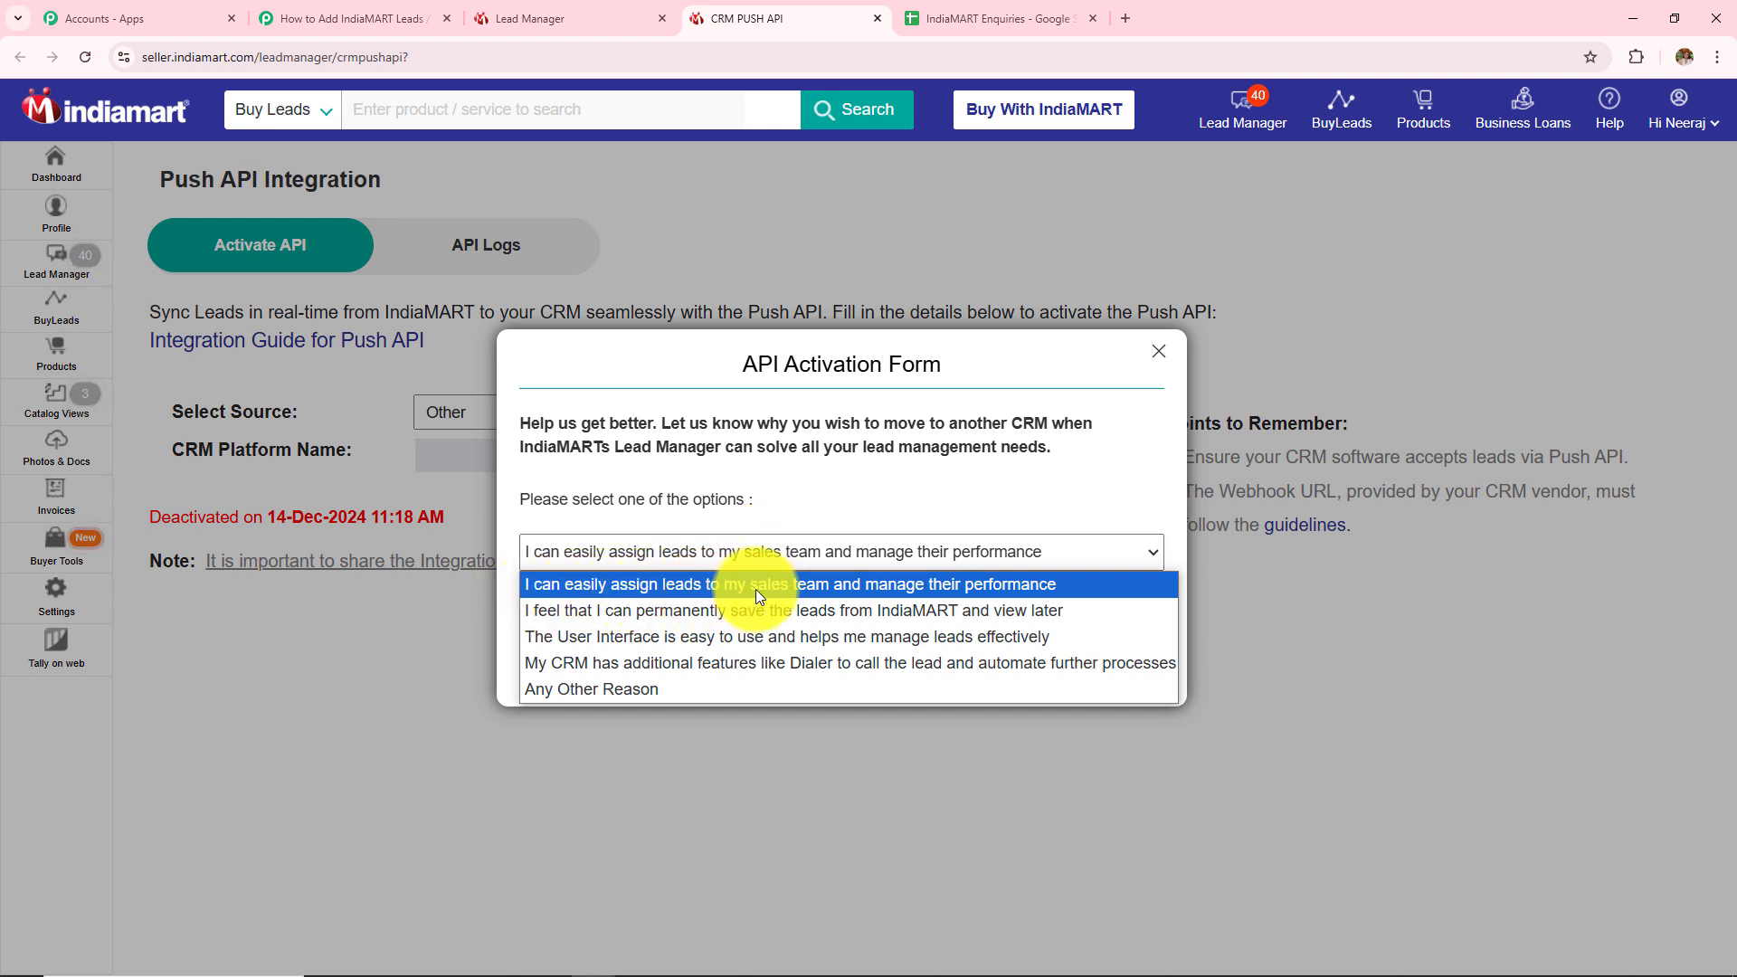
left_click(773, 589)
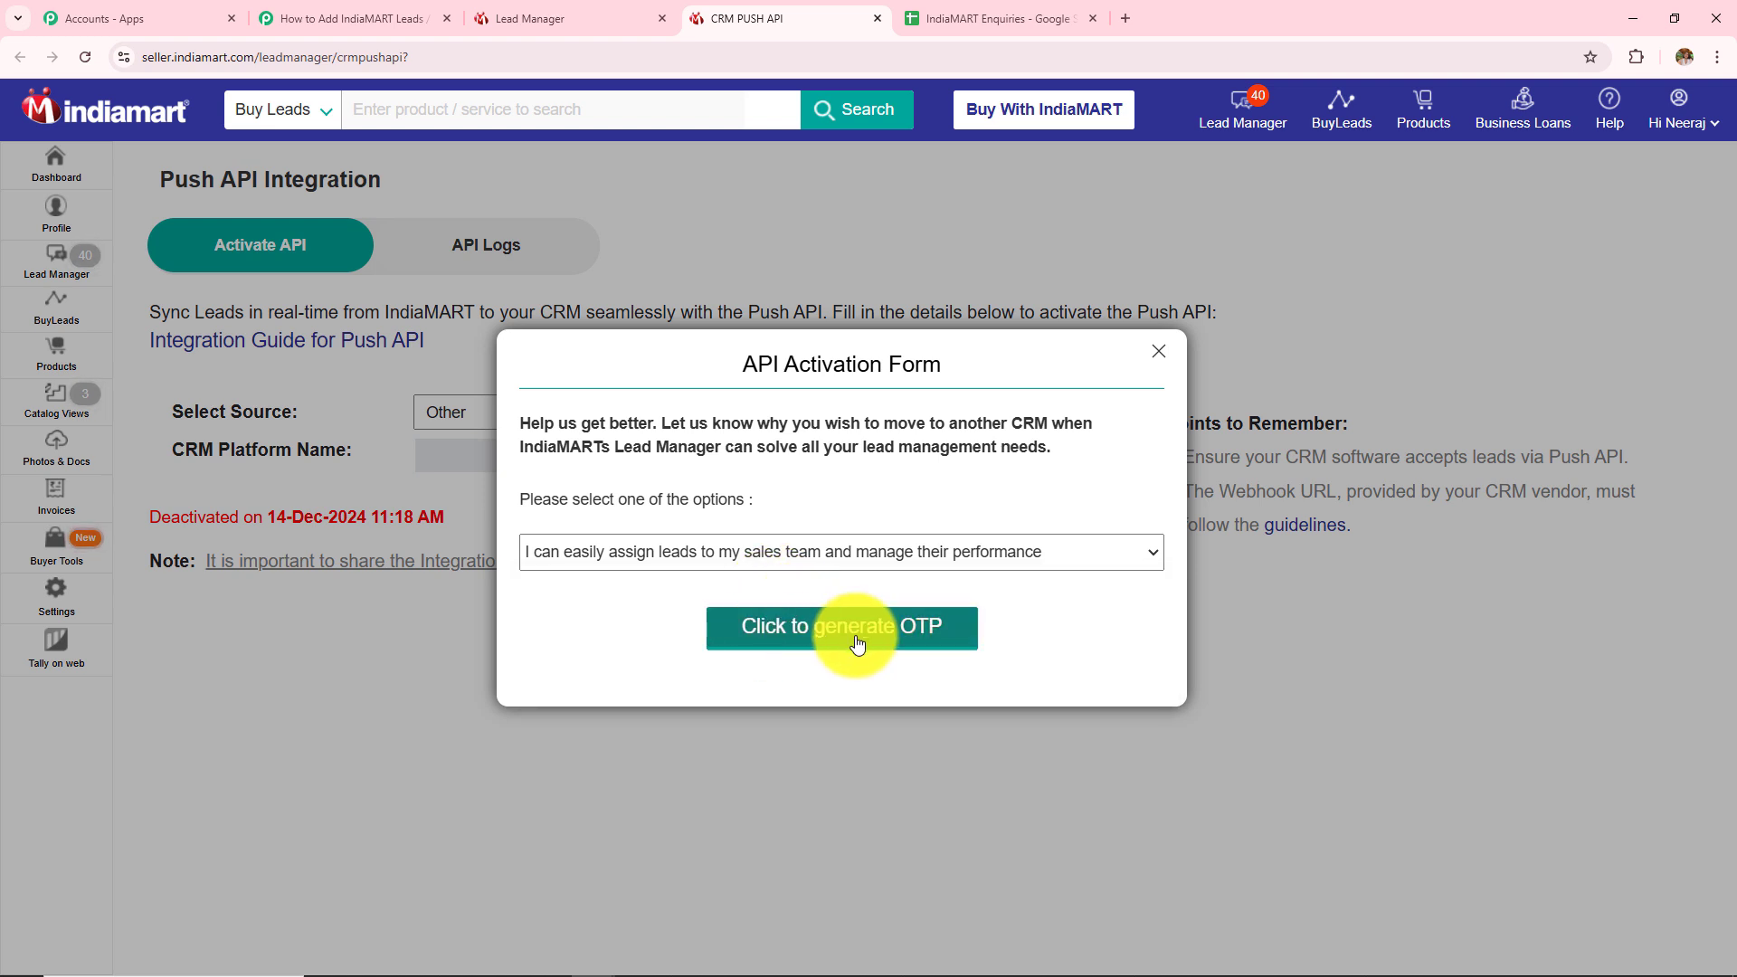
left_click(789, 643)
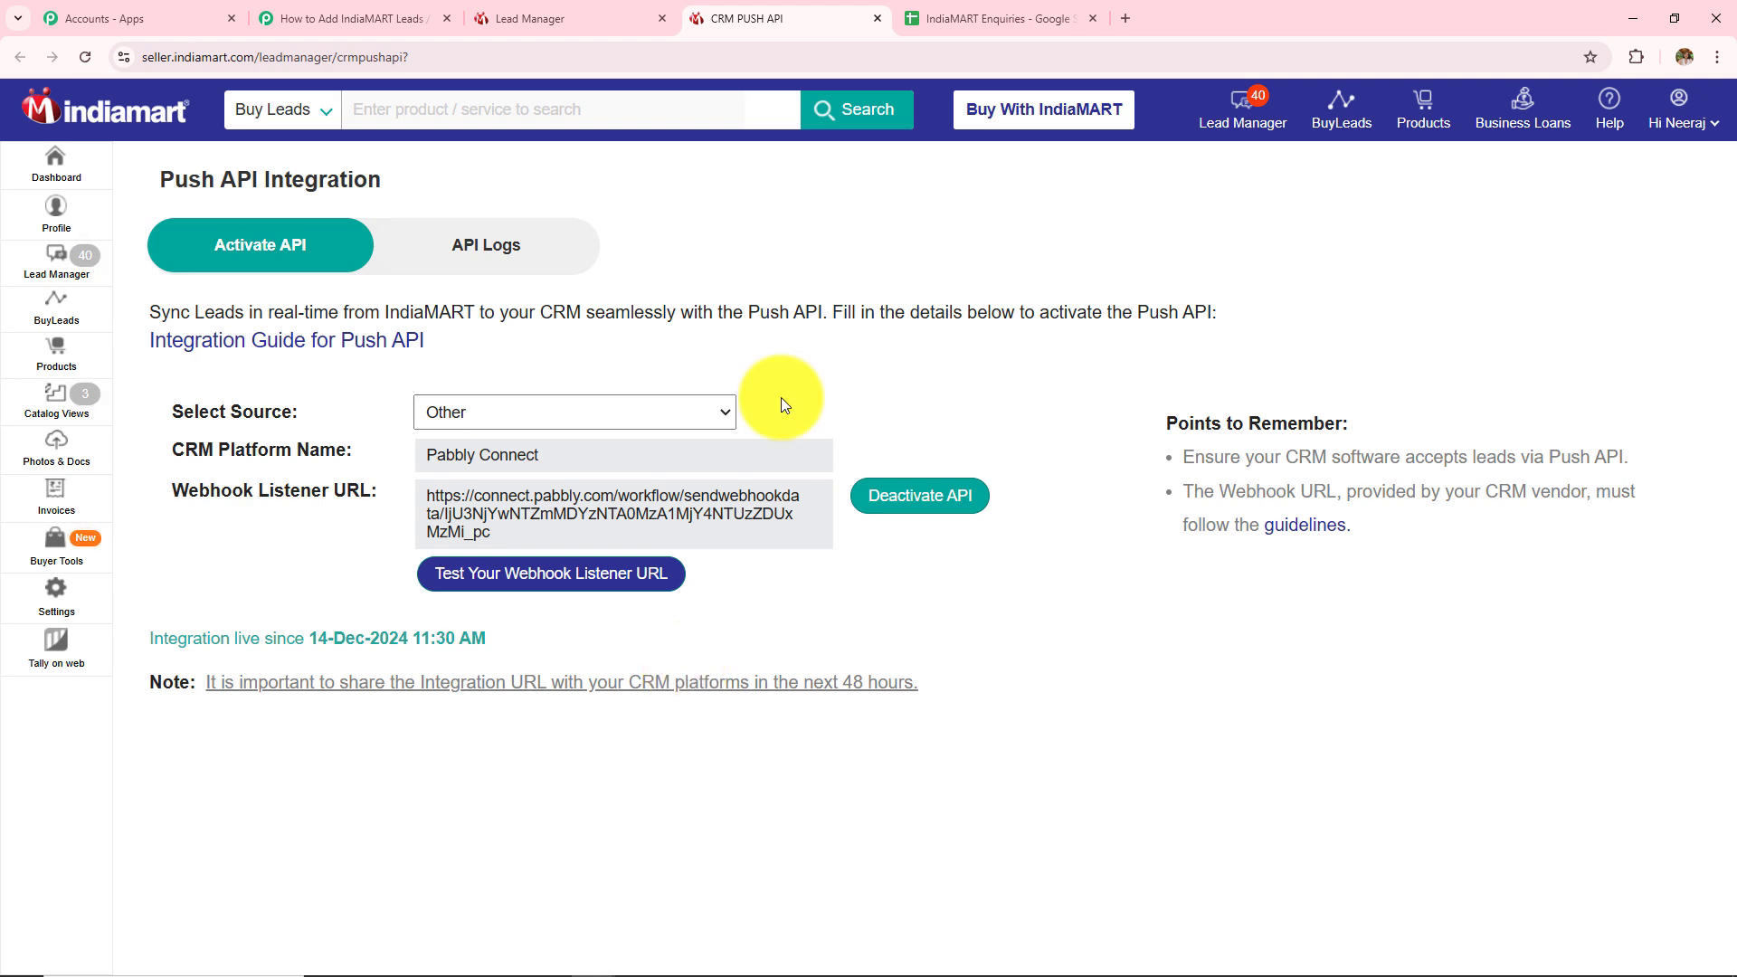
- Return to the Pabbly Connect workflow and review the trigger's test submission note and webhook URL
left_click(312, 15)
scroll(628, 485, "down", 3)
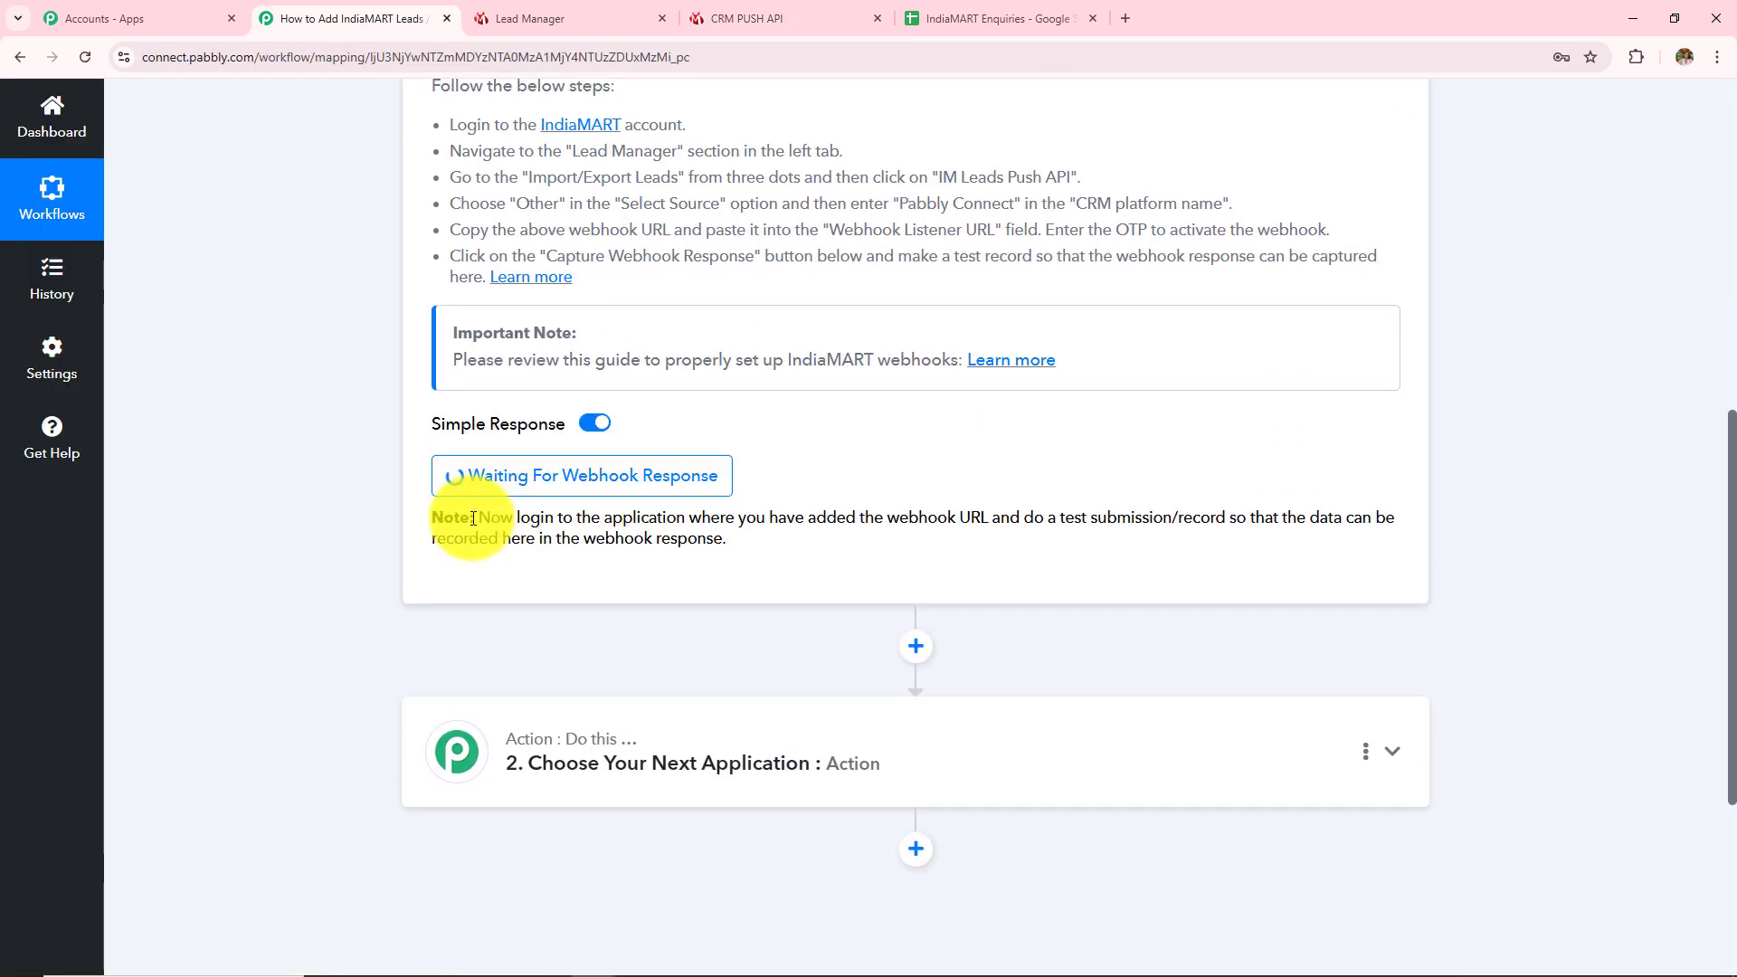
left_click_drag(471, 519, 749, 541)
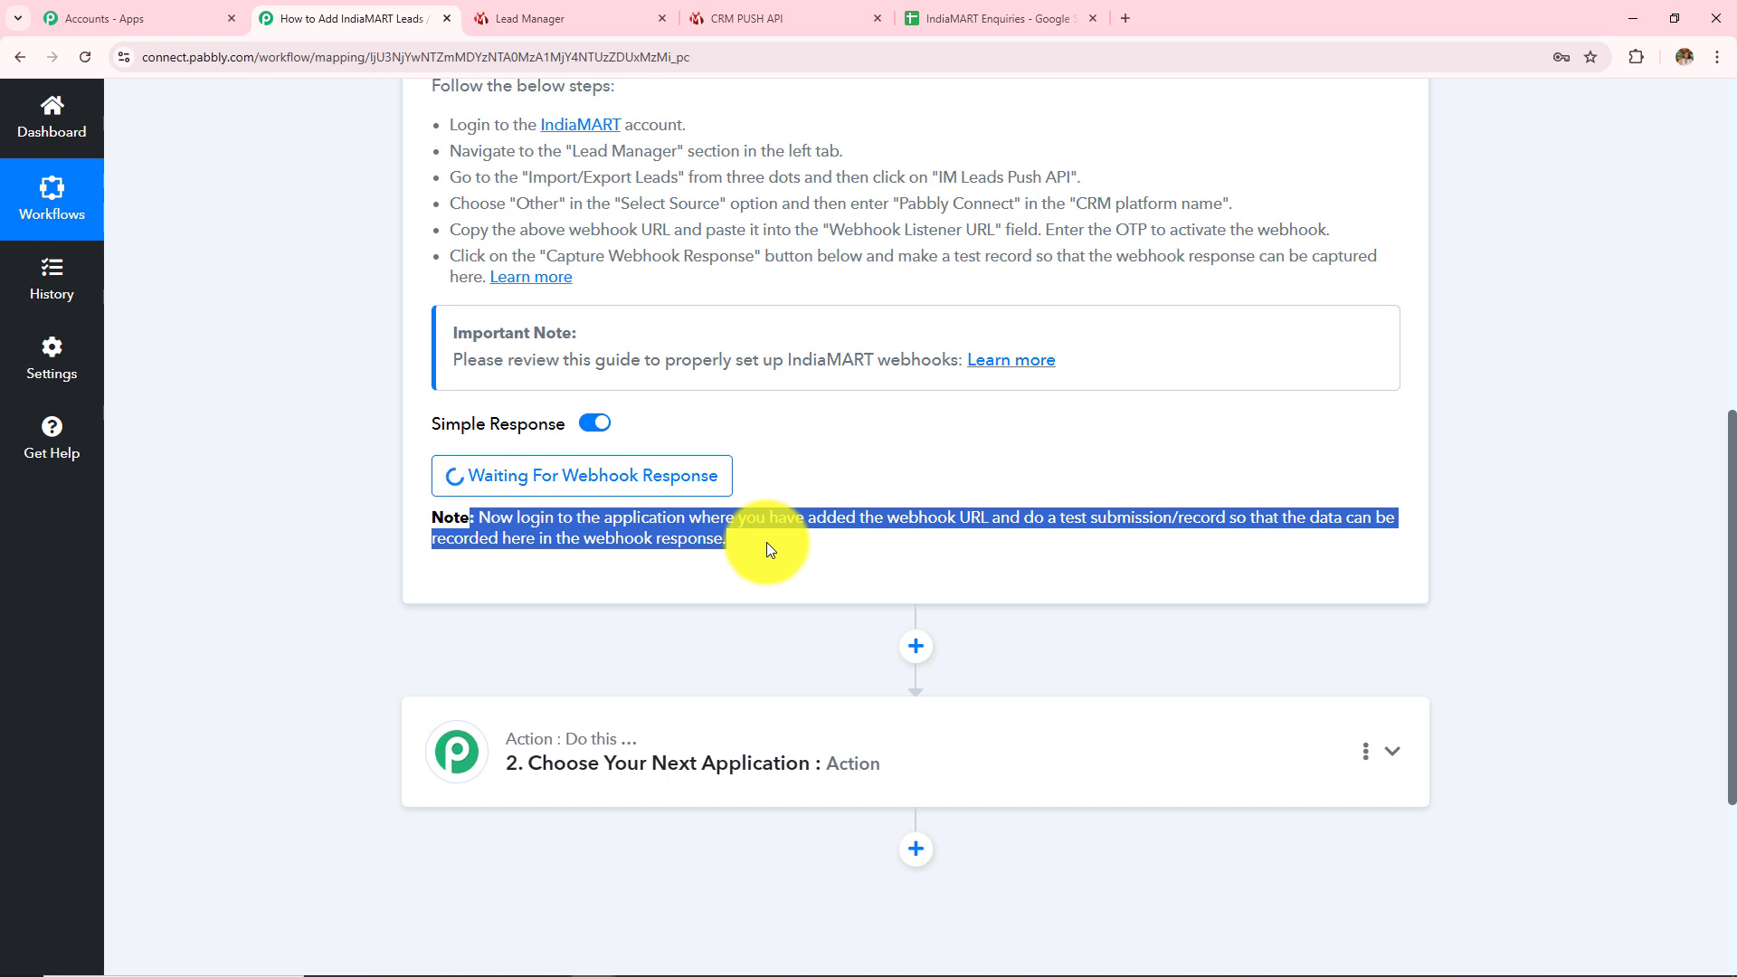
scroll(459, 469, "up", 5)
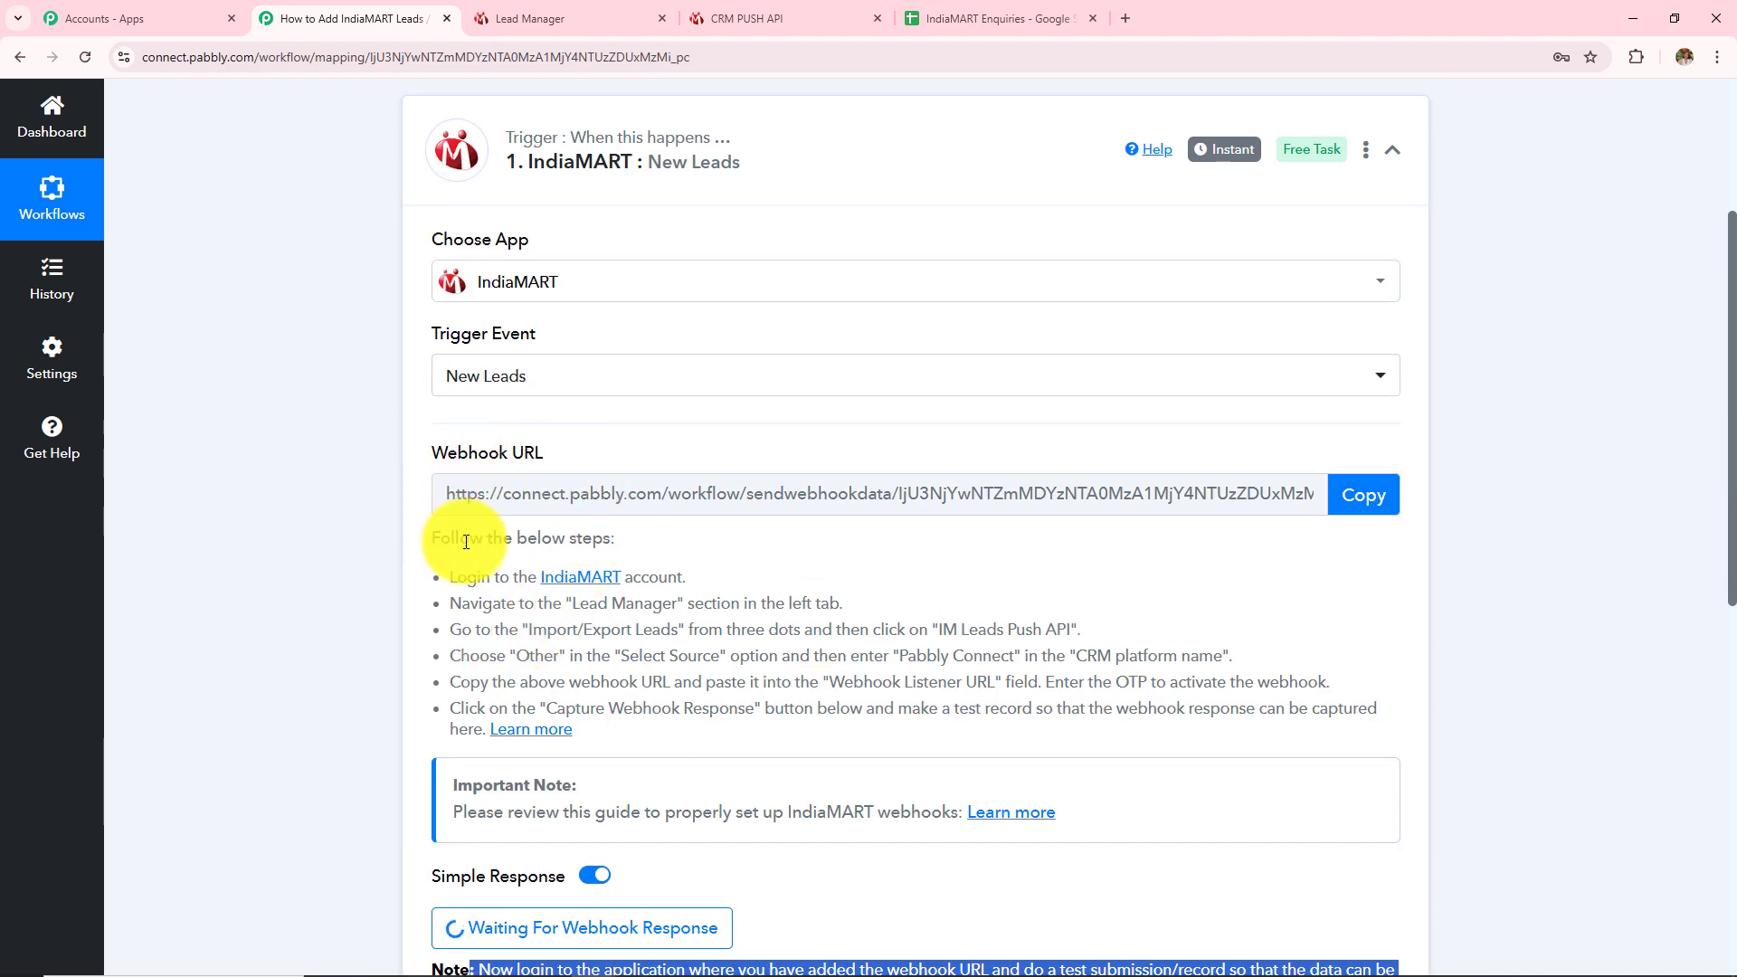
mouse_move(454, 462)
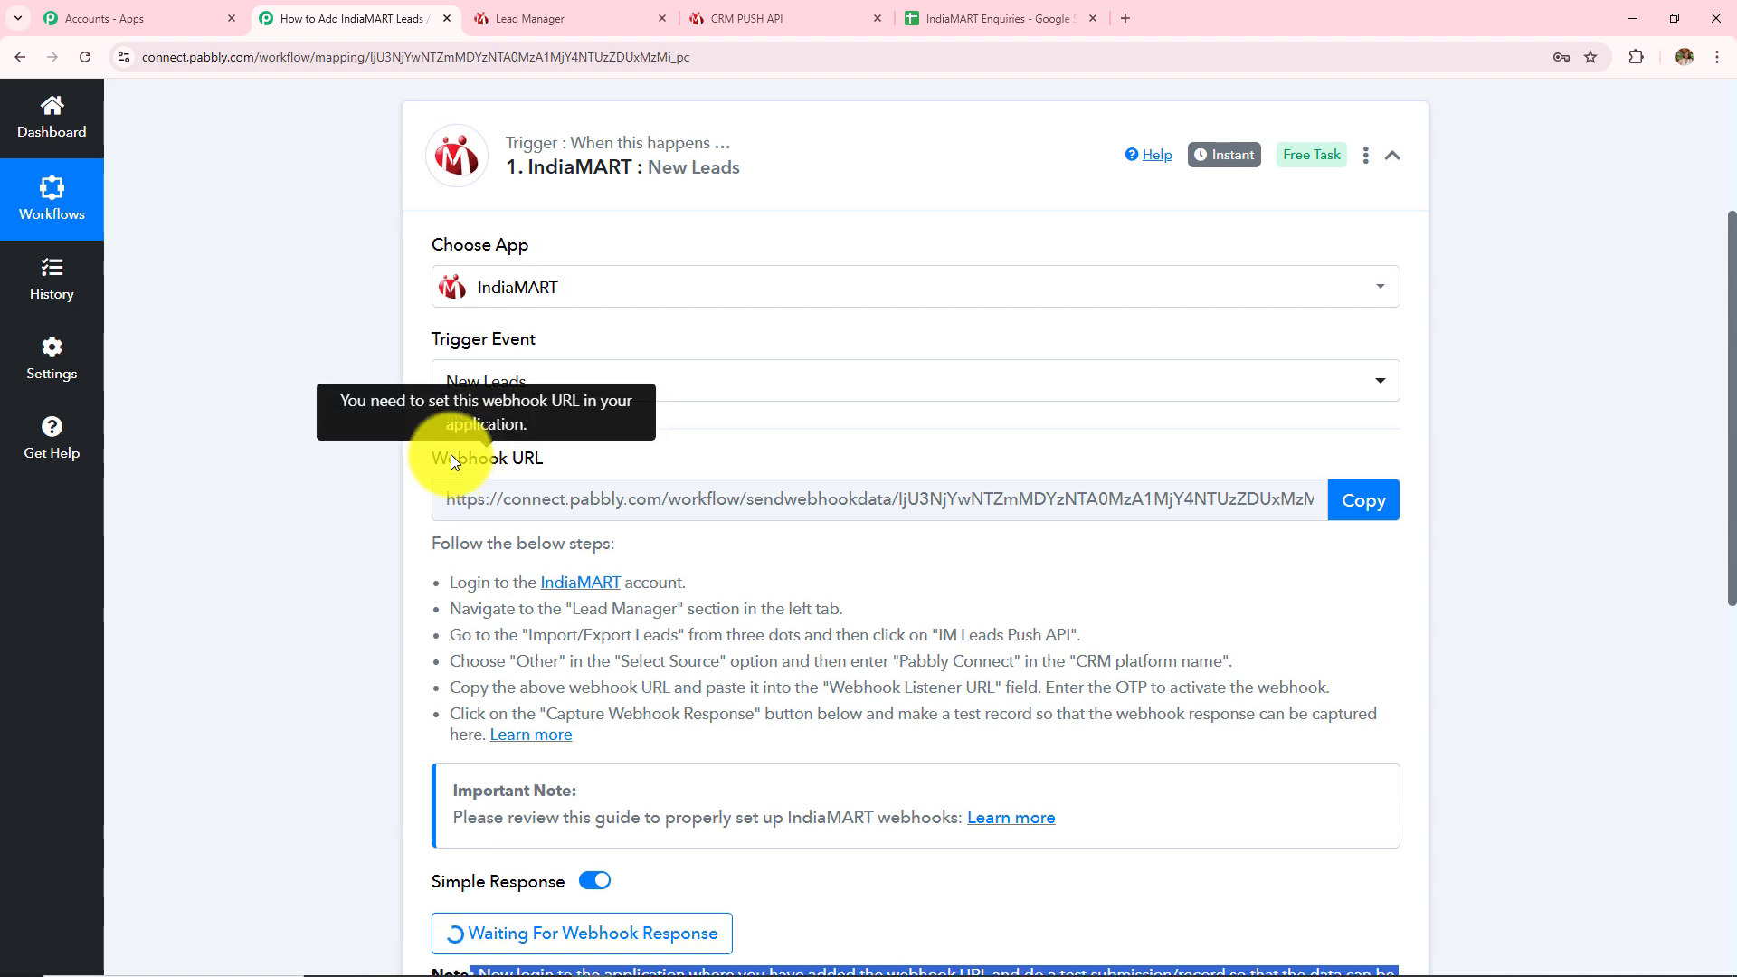
scroll(452, 453, "up", 3)
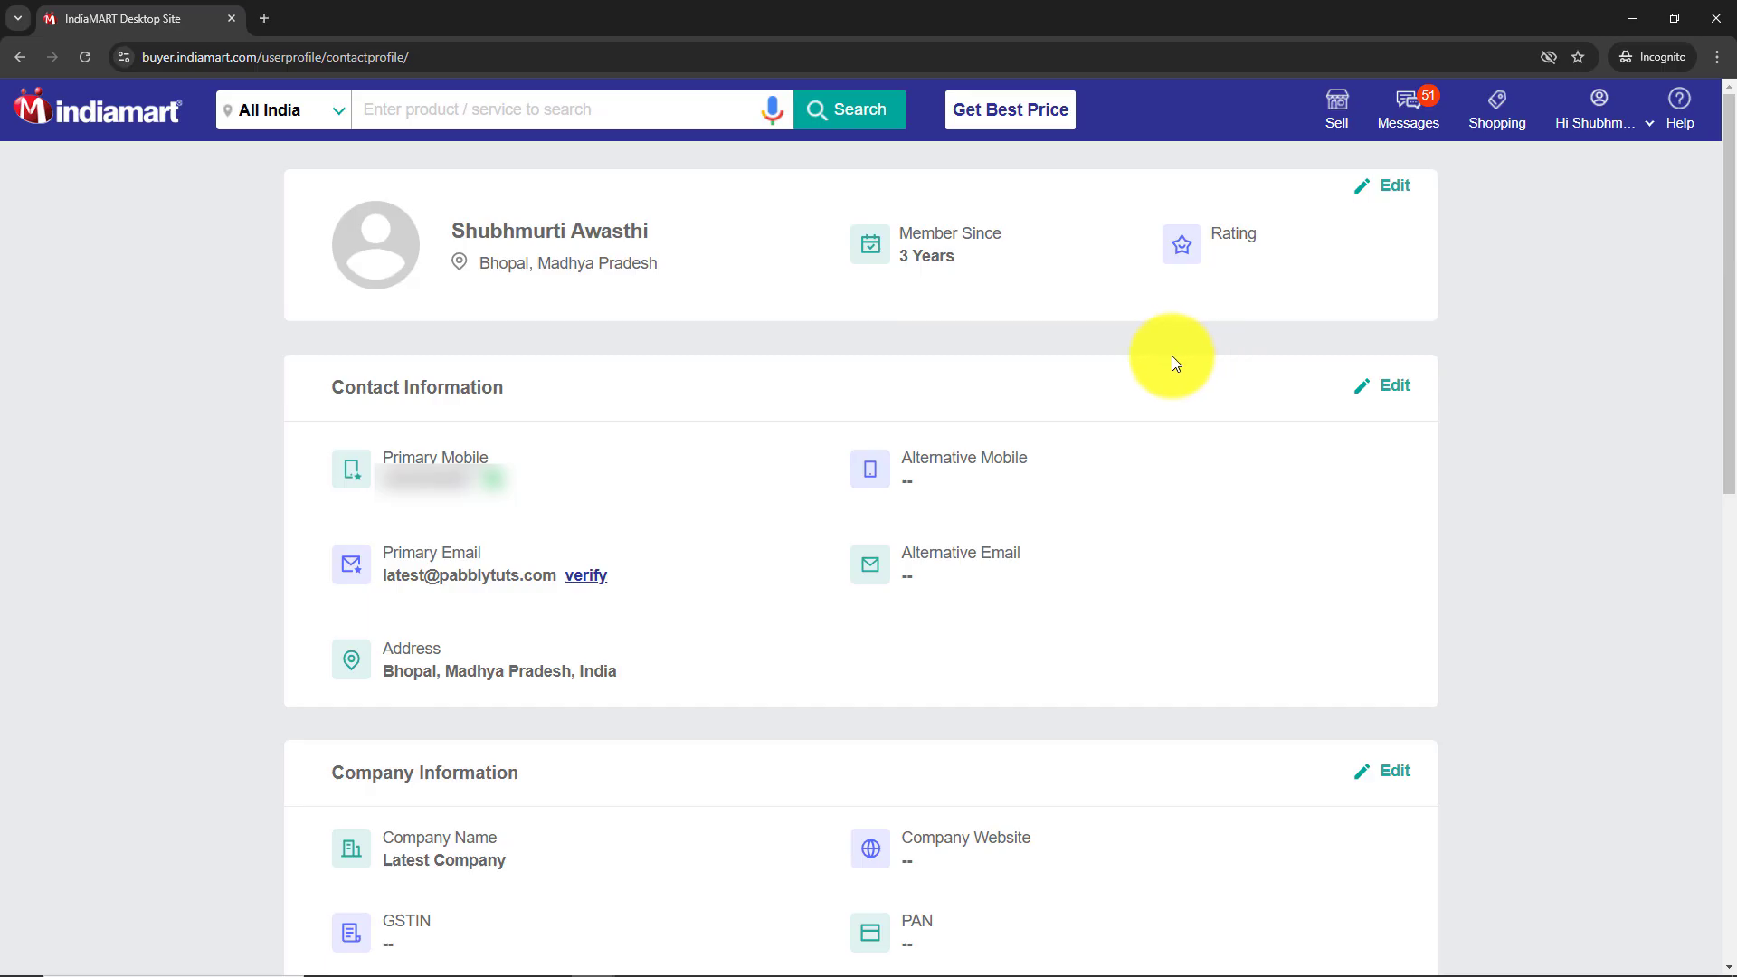
- Review the buyer's name, e-mail, address and company name on the IndiaMART buyer profile in the incognito window
left_click_drag(464, 232, 826, 221)
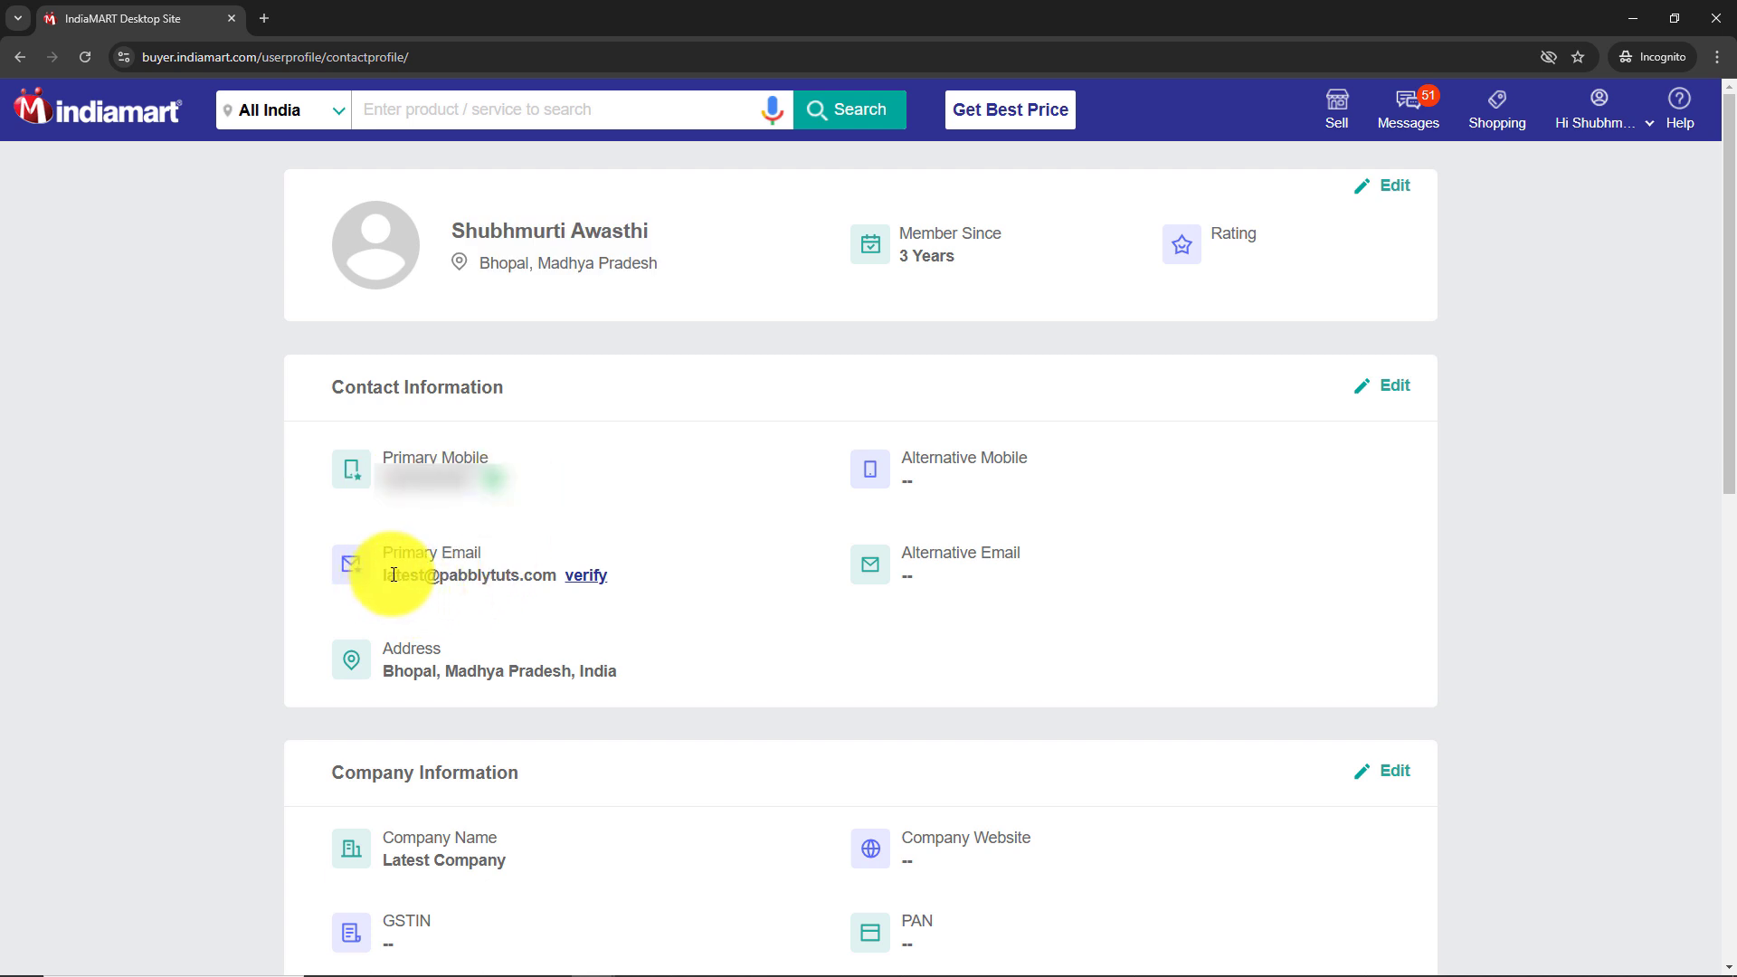
left_click_drag(385, 576, 592, 583)
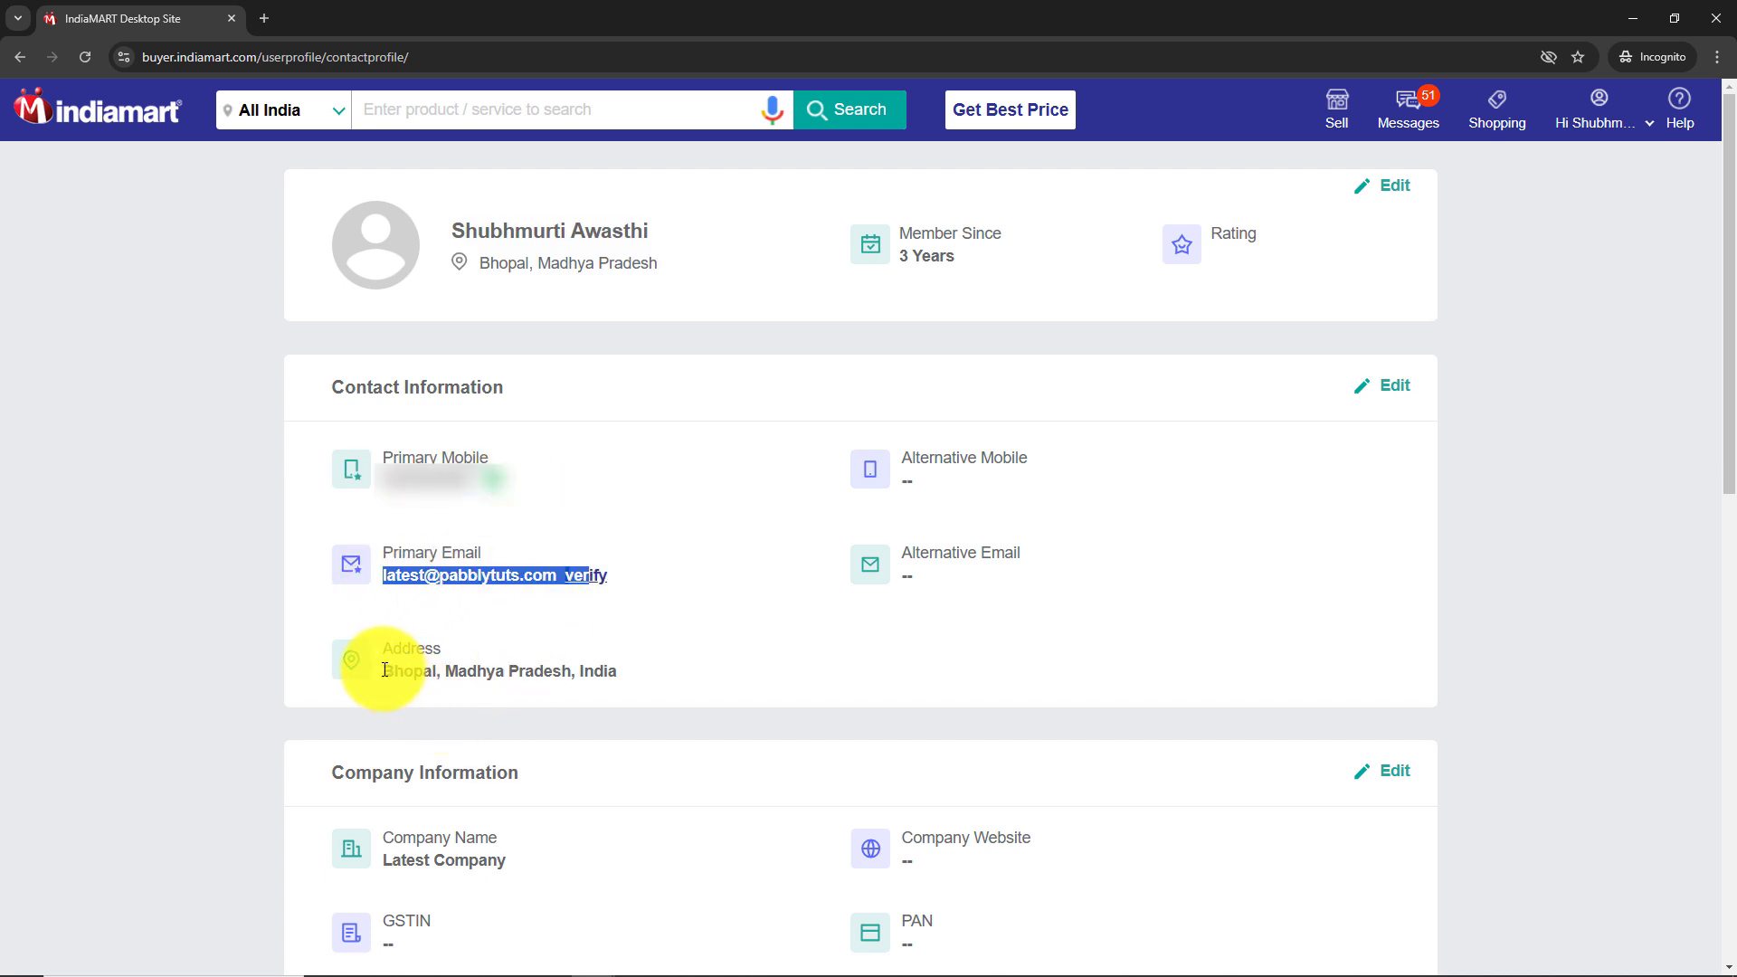
left_click_drag(386, 671, 704, 677)
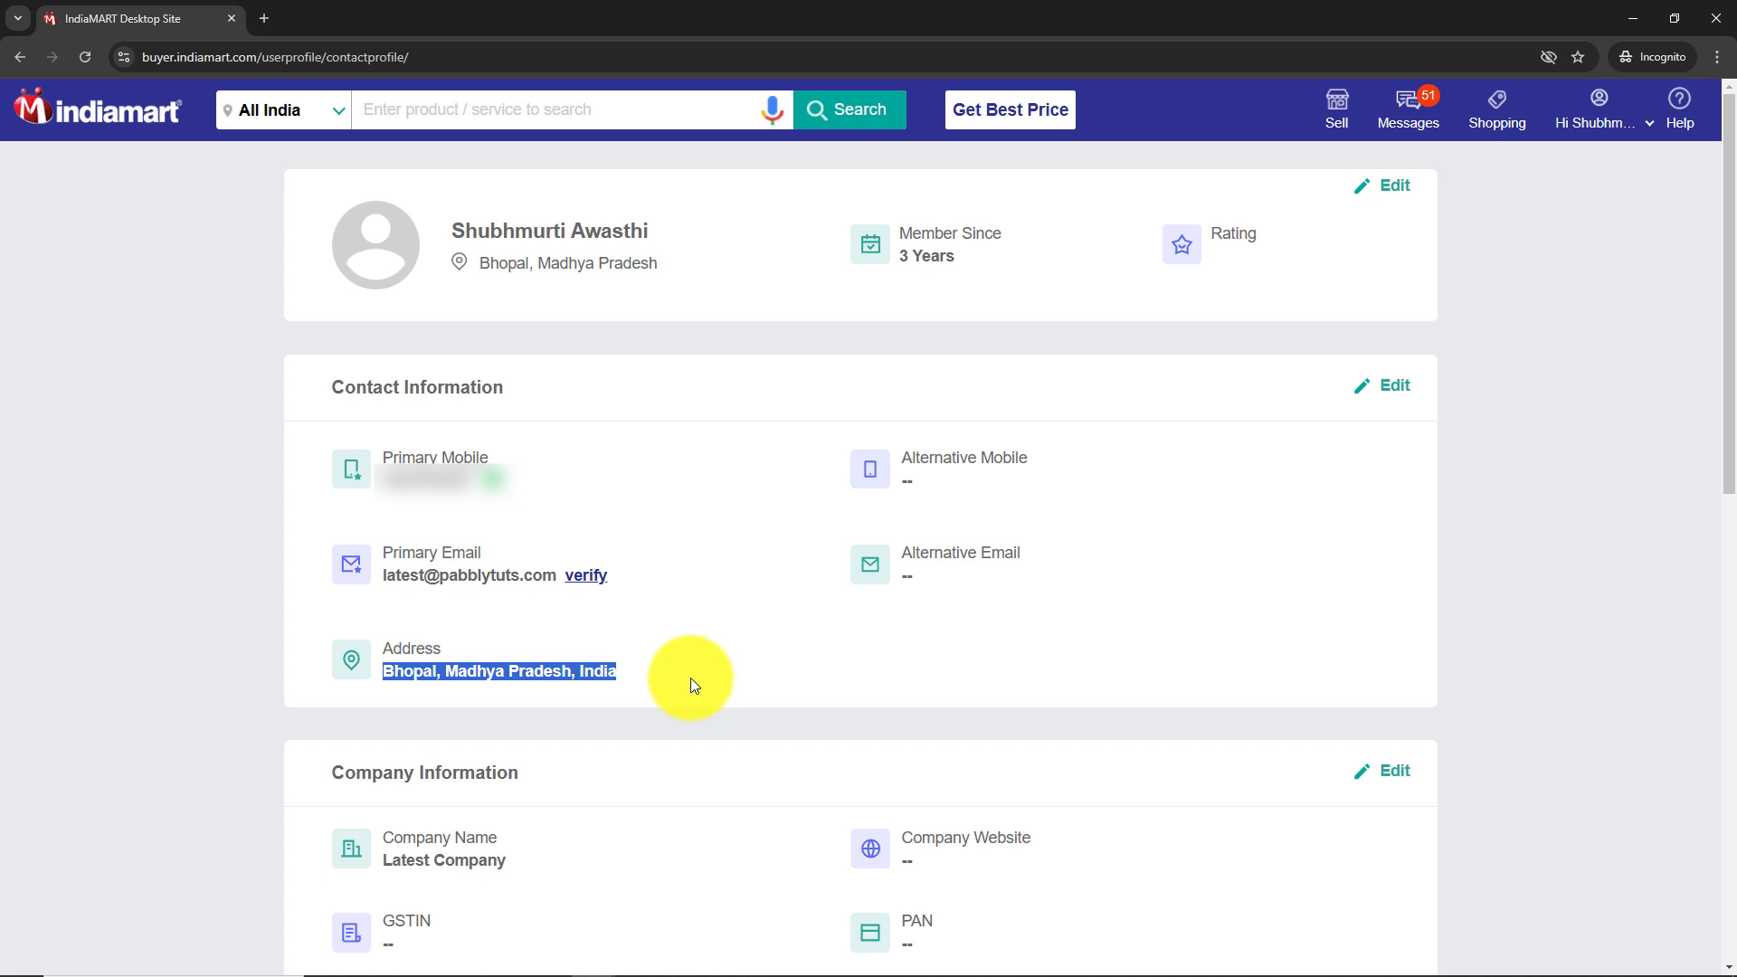
left_click_drag(377, 861, 622, 865)
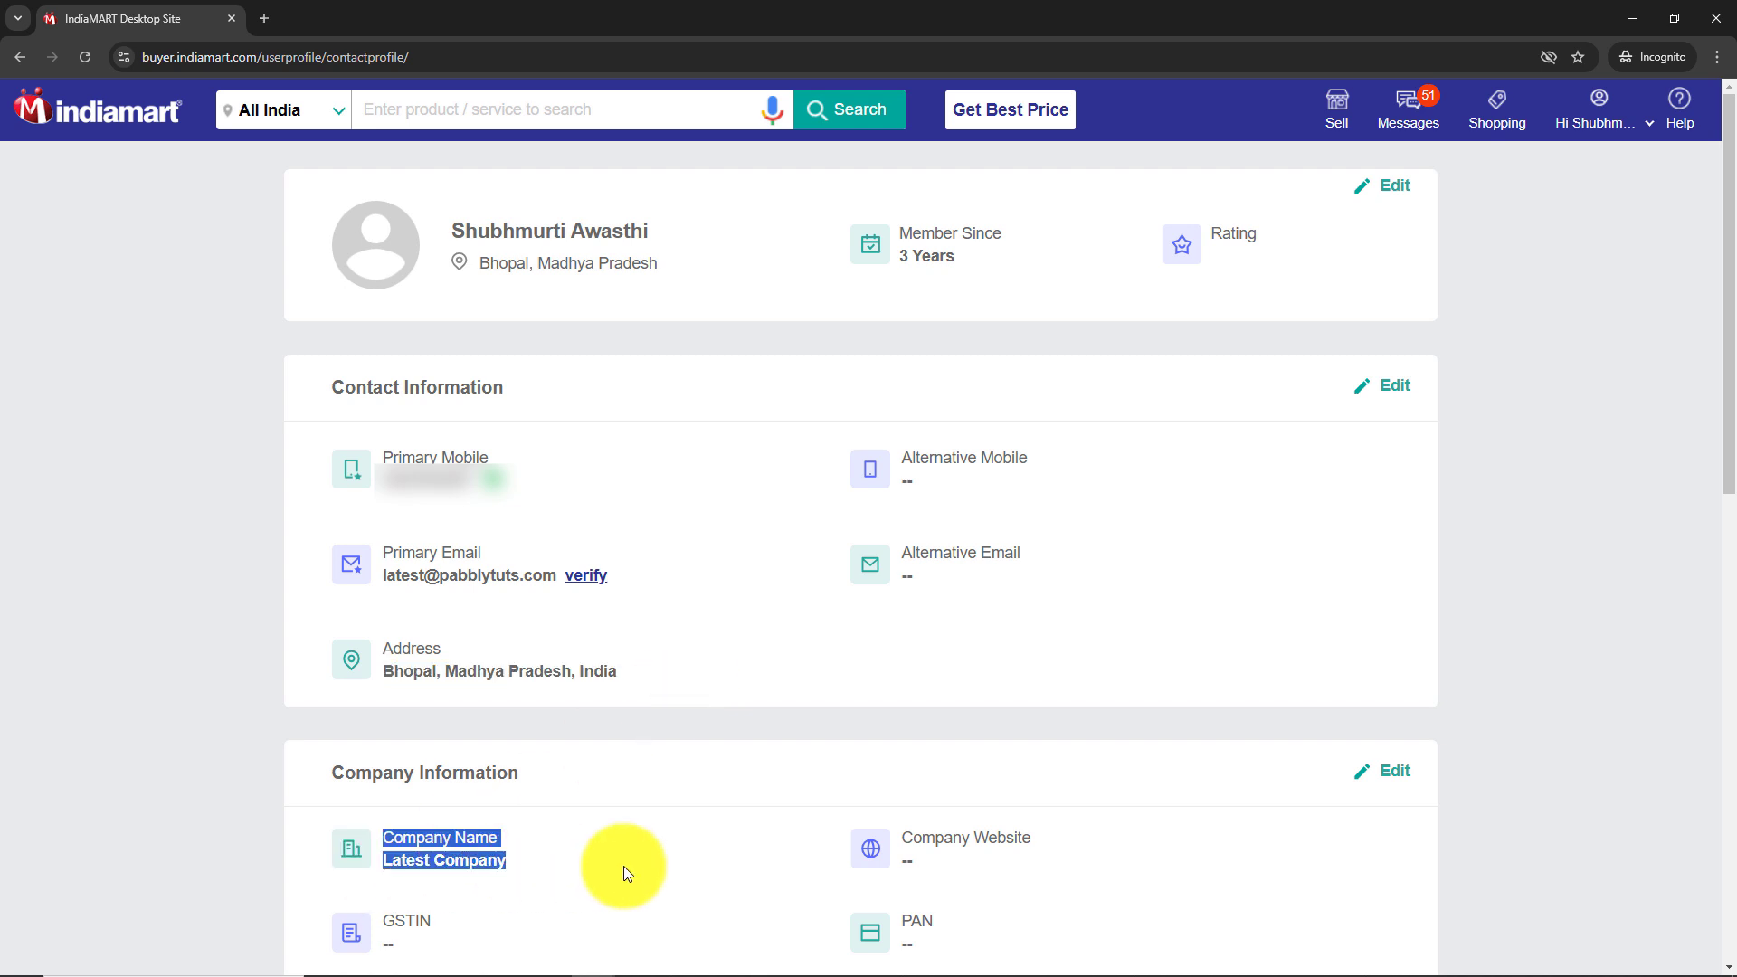
- Search IndiaMART for "magnet brains software technology pvt ltd" and open the supplier contact form for its Pabbly Connect listing
left_click(542, 92)
type("M")
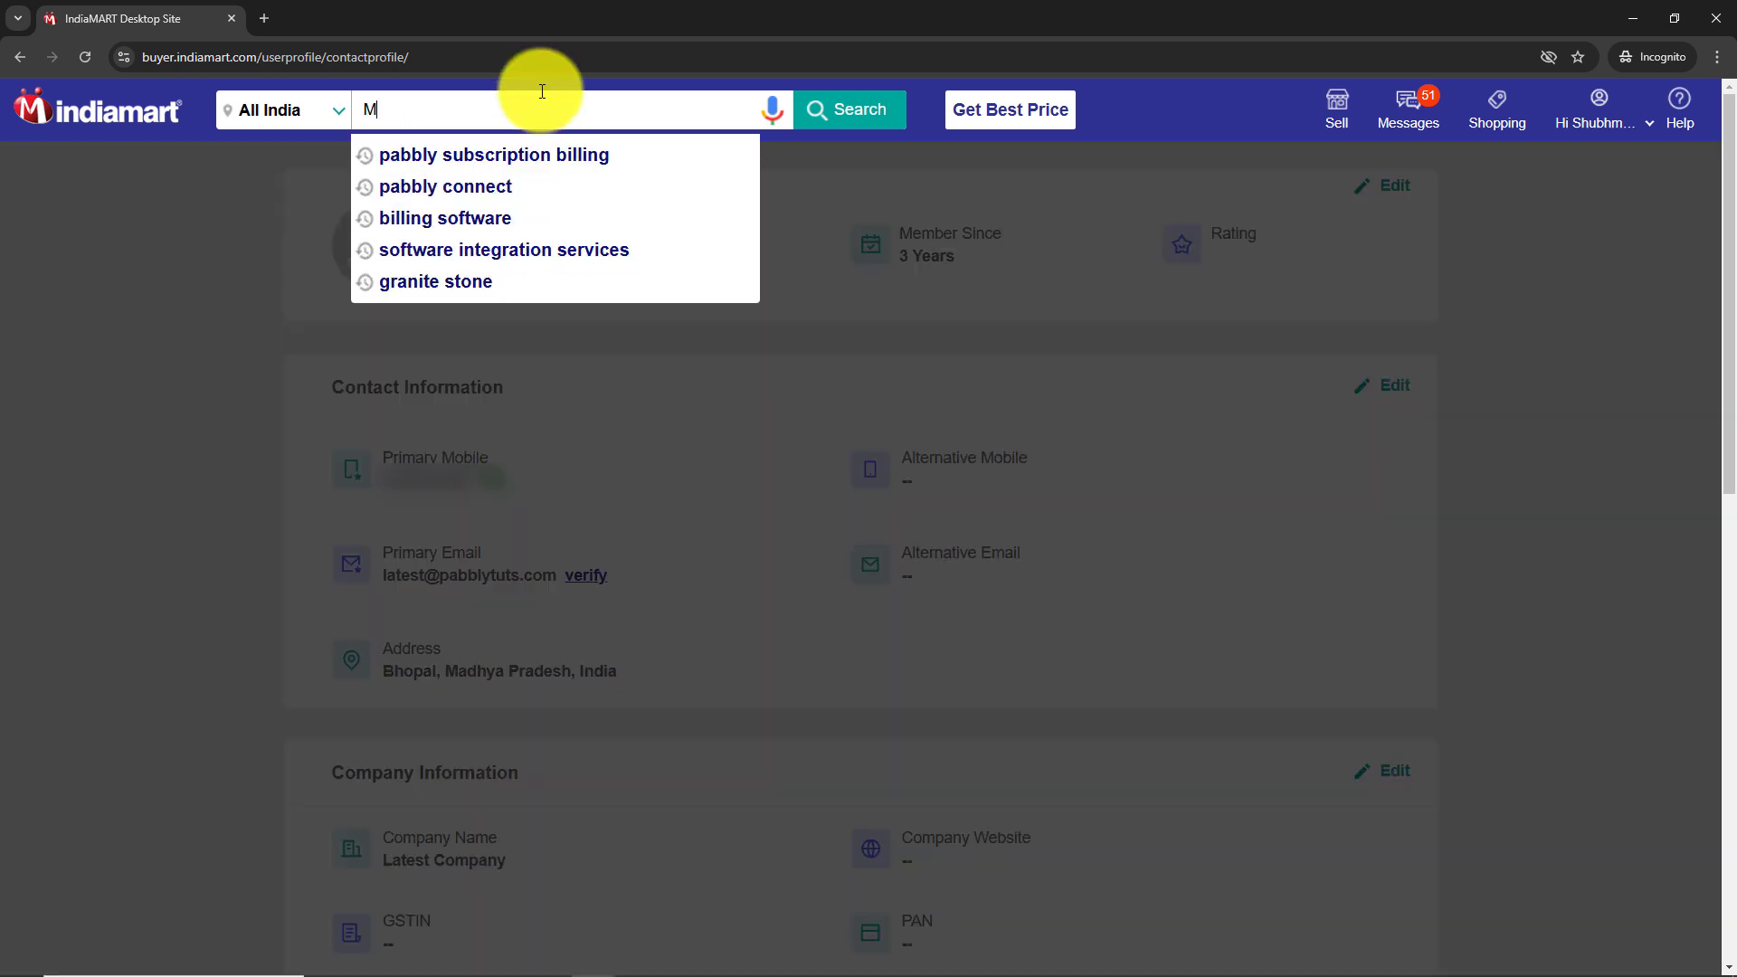
type("agnet Brains")
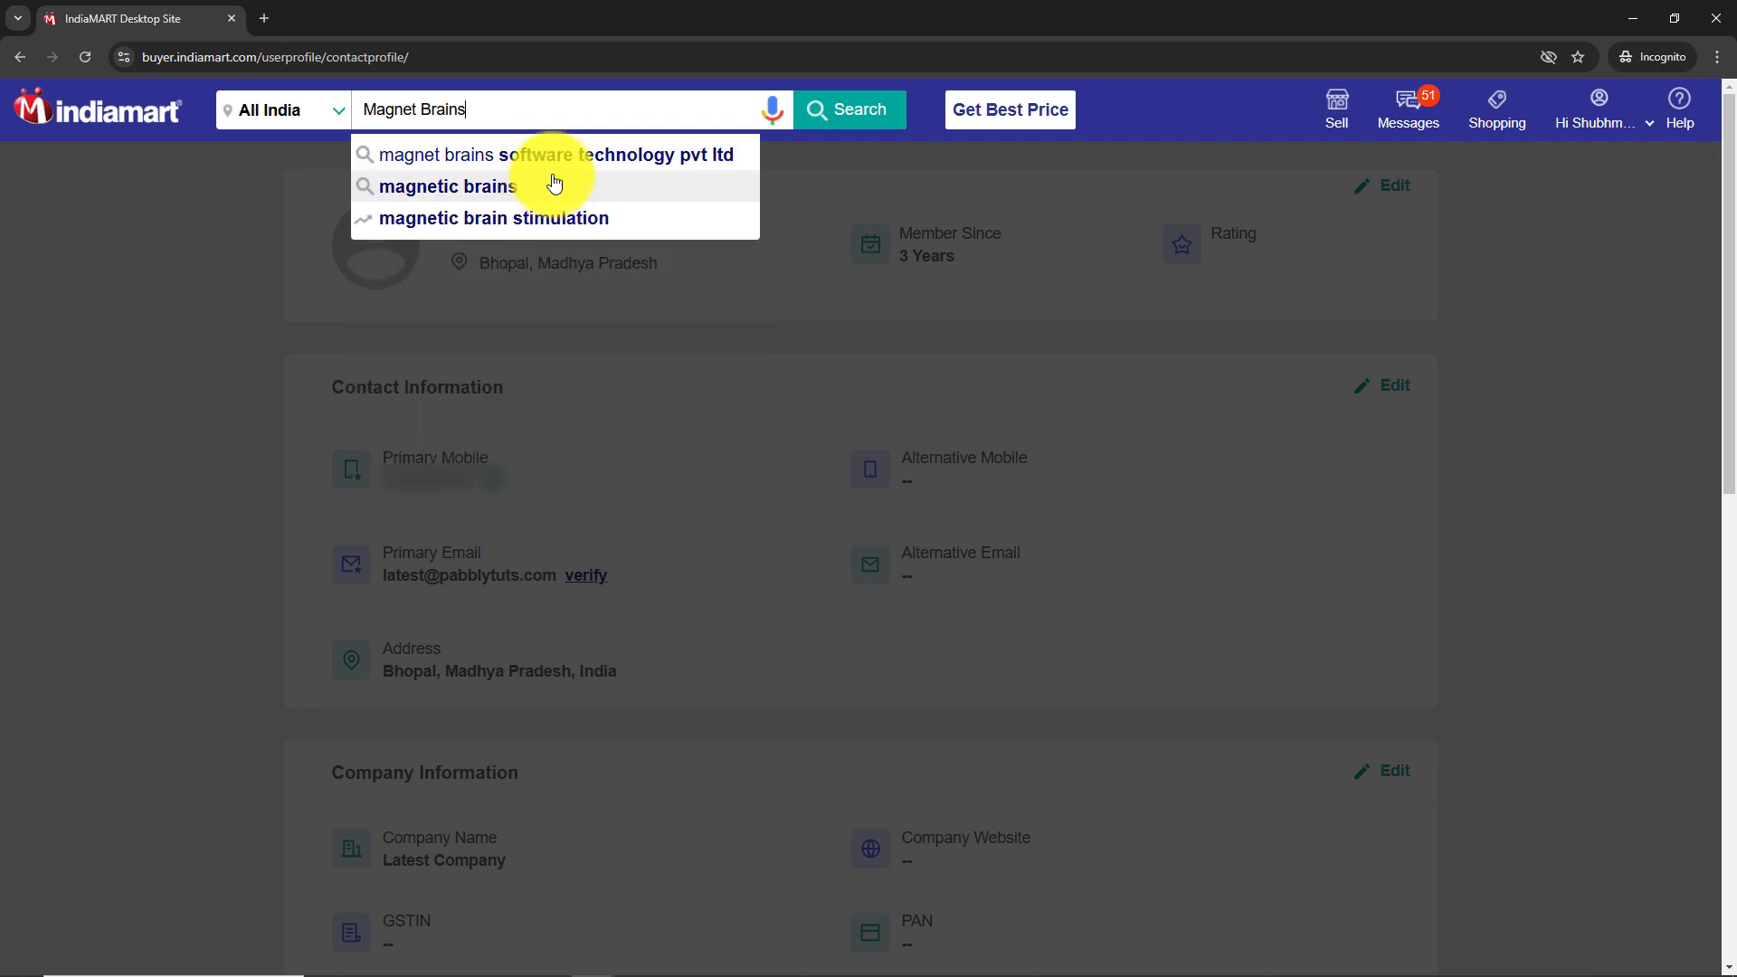
left_click(551, 161)
left_click(644, 399)
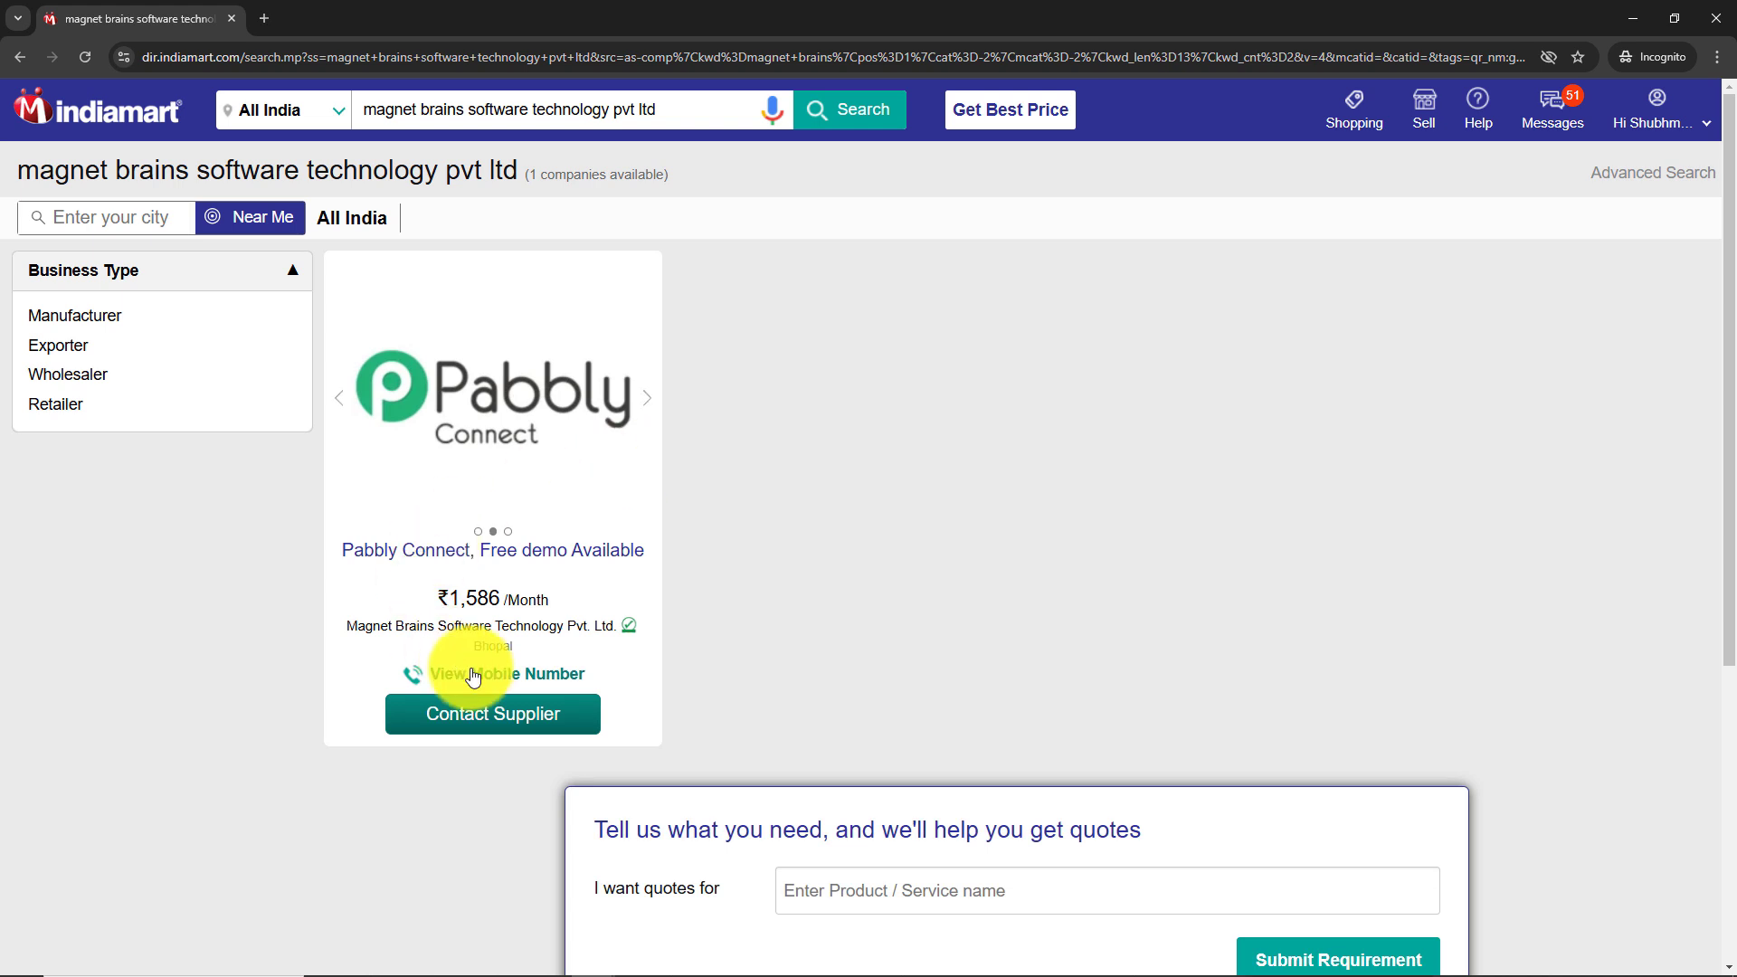
left_click(501, 722)
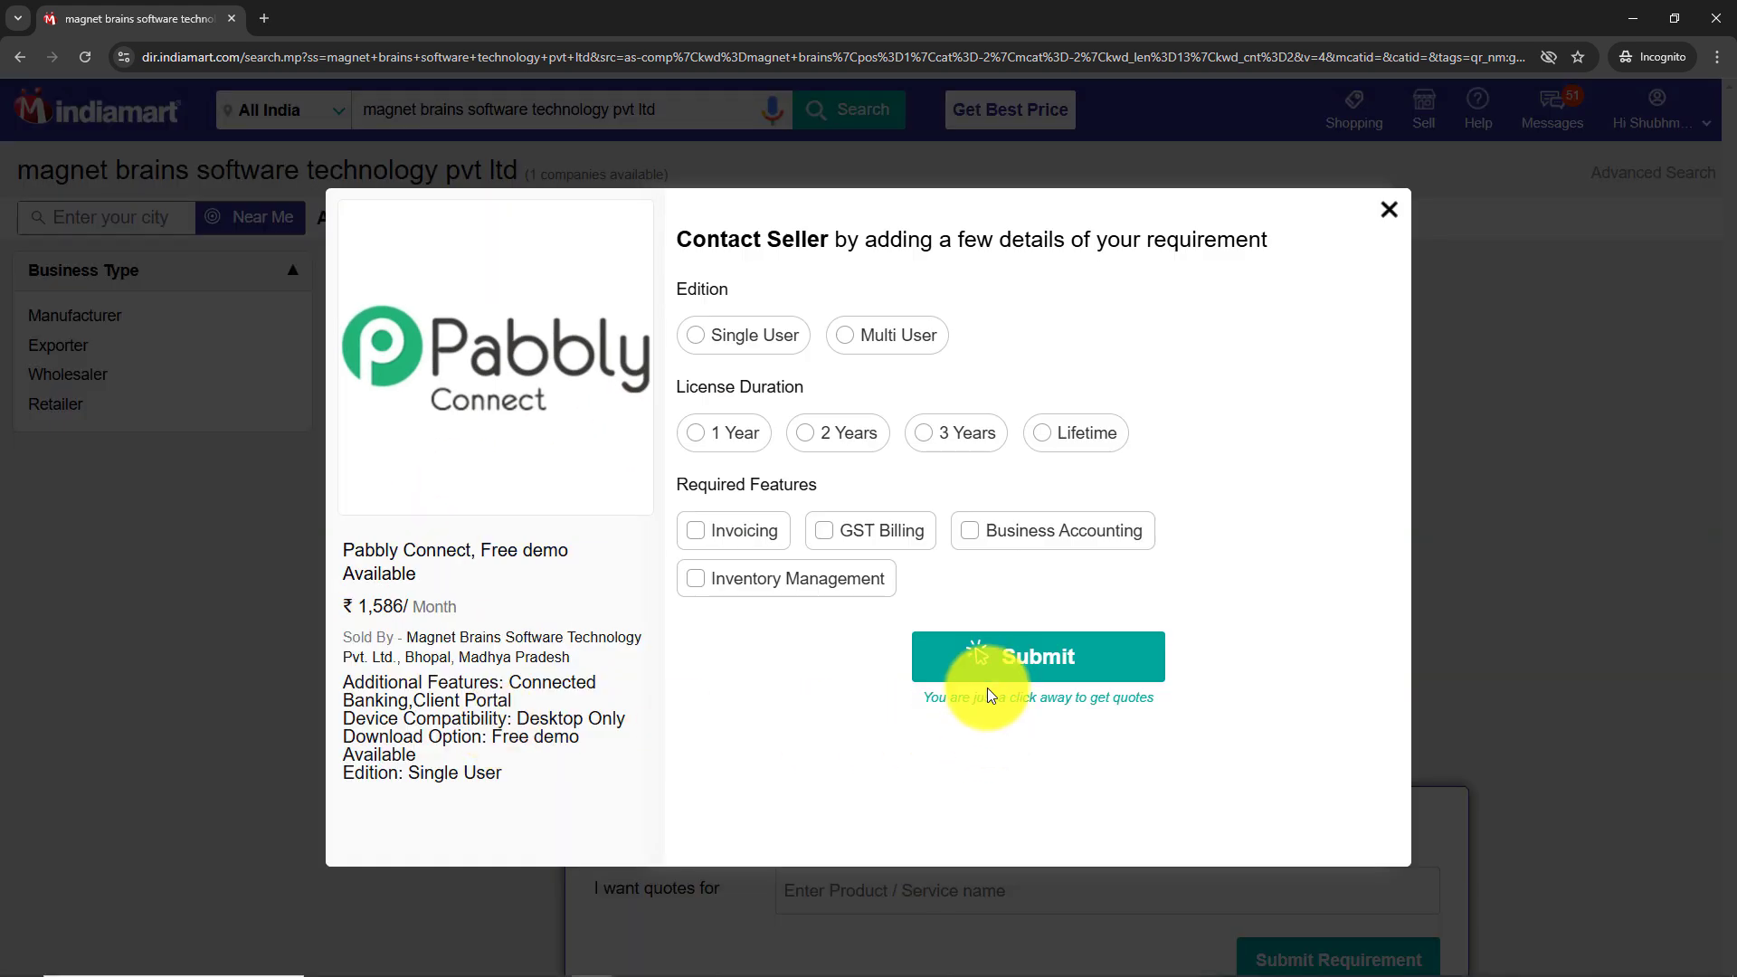
- Submit the enquiry with requirement details requesting a long-term supplier with competitive pricing and consistent quality of Cement, leaving all options and the GST number blank
left_click(998, 661)
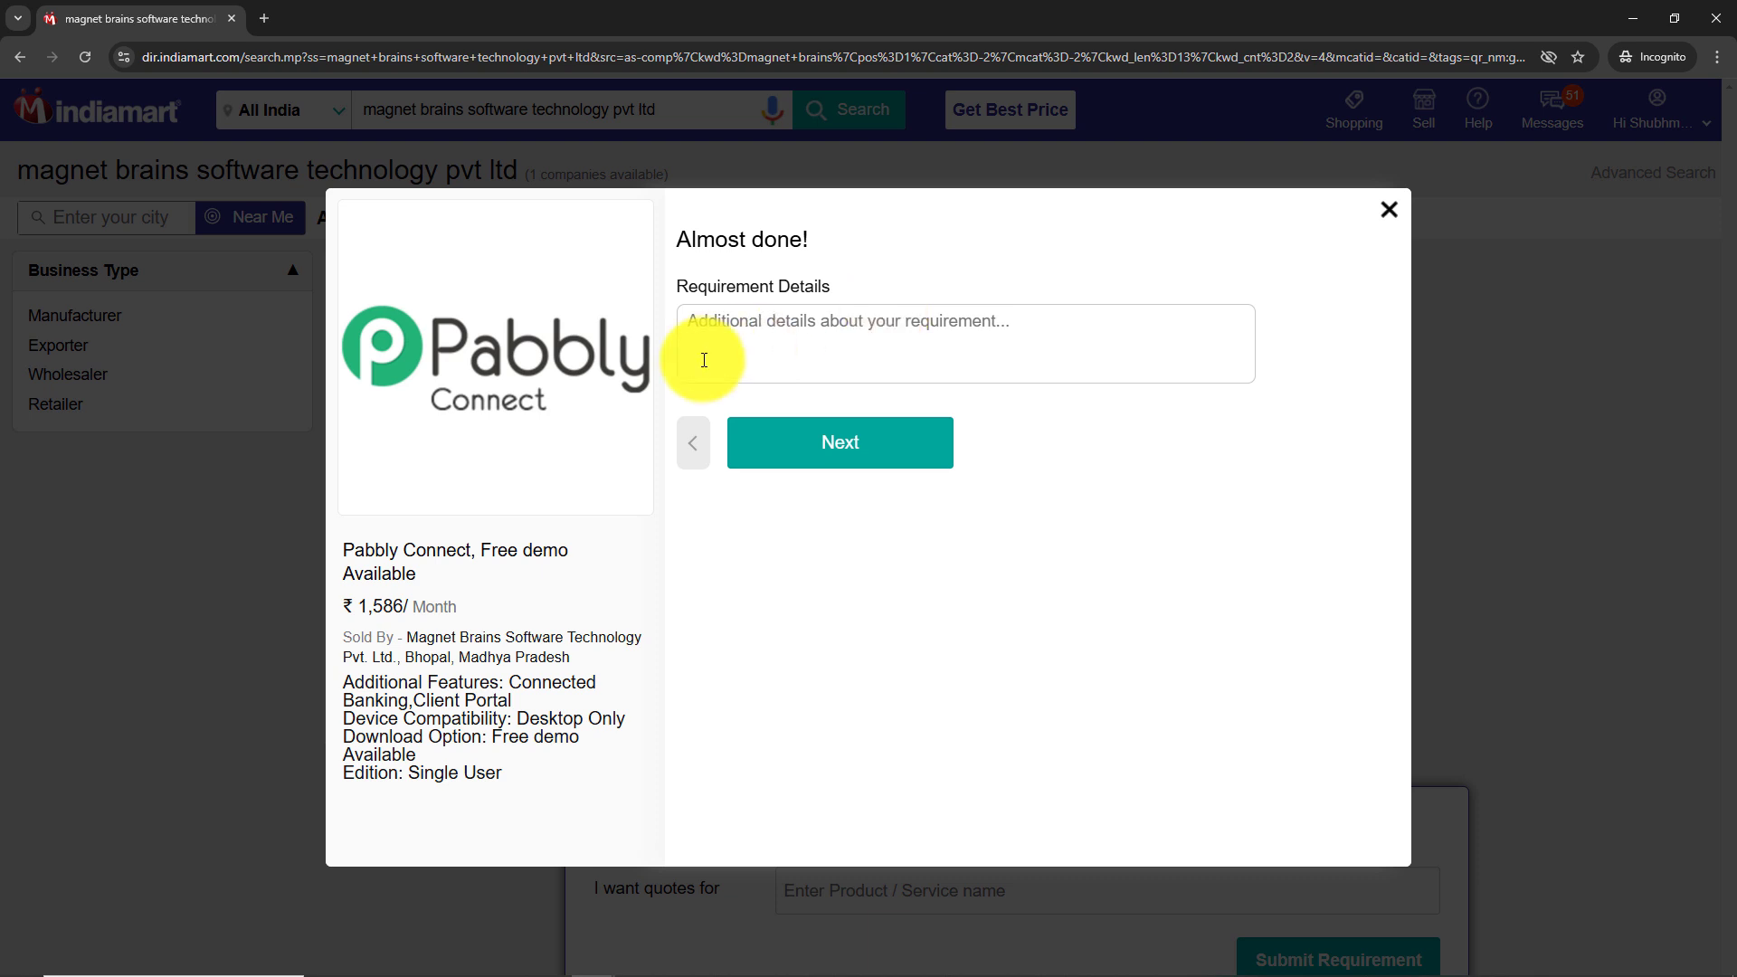
left_click(1000, 335)
key("ctrl+v")
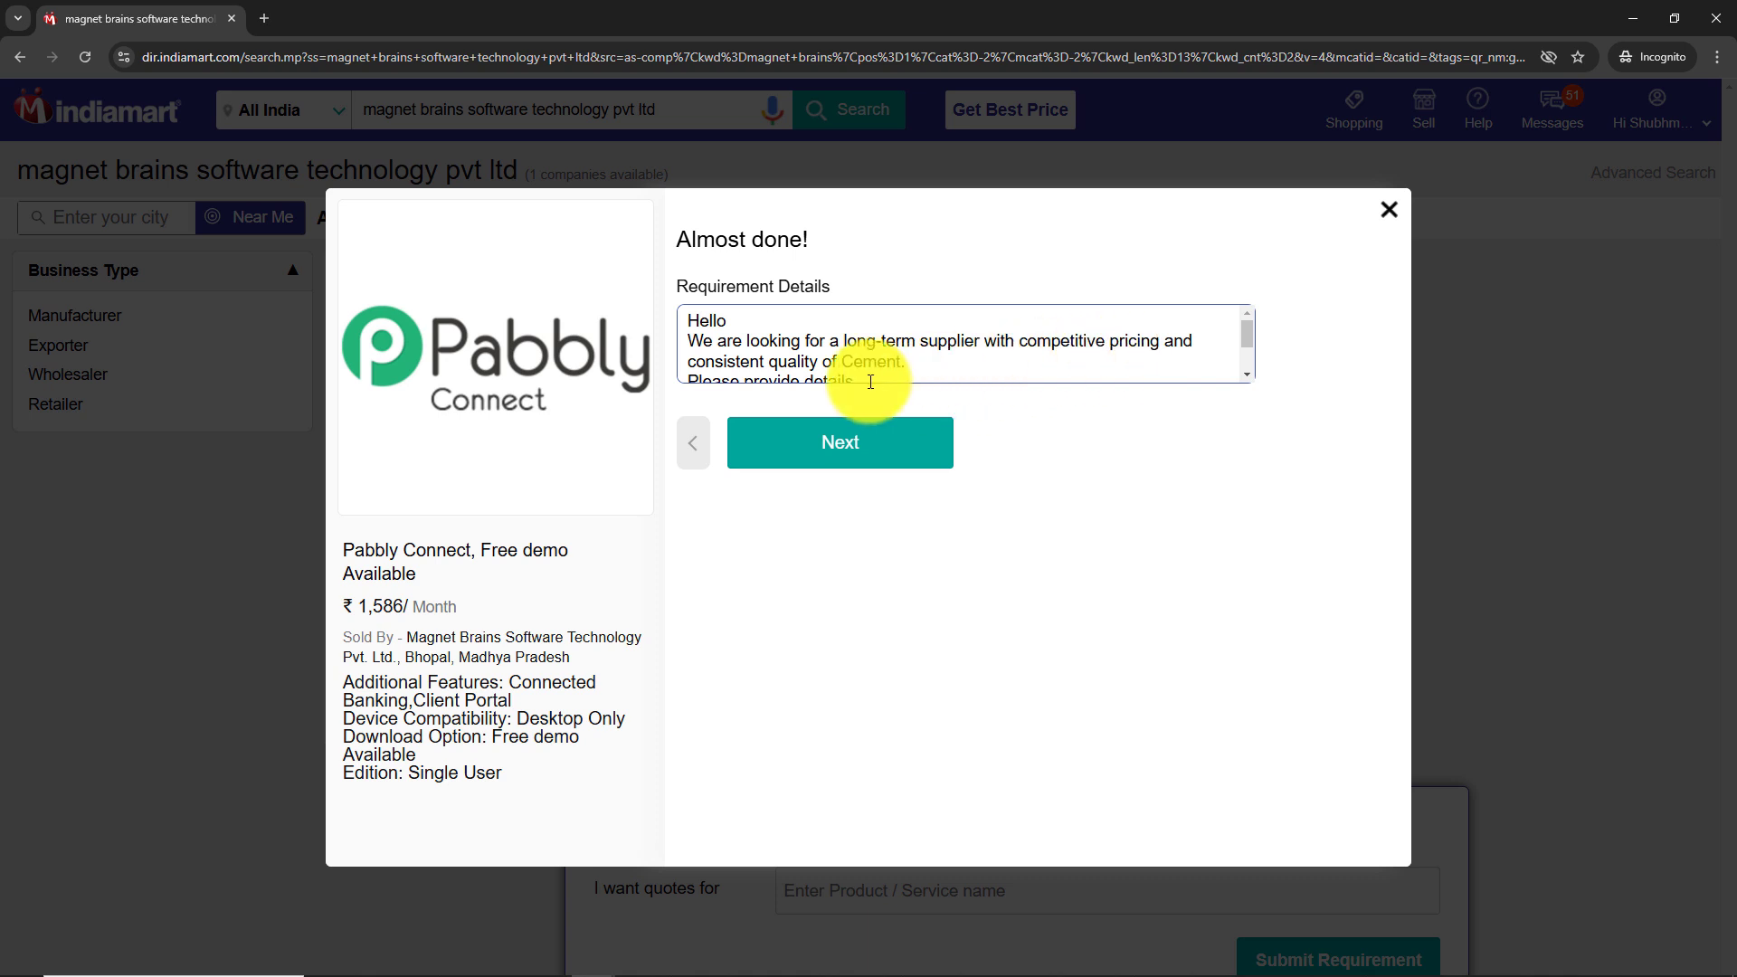
scroll(871, 380, "down", 1)
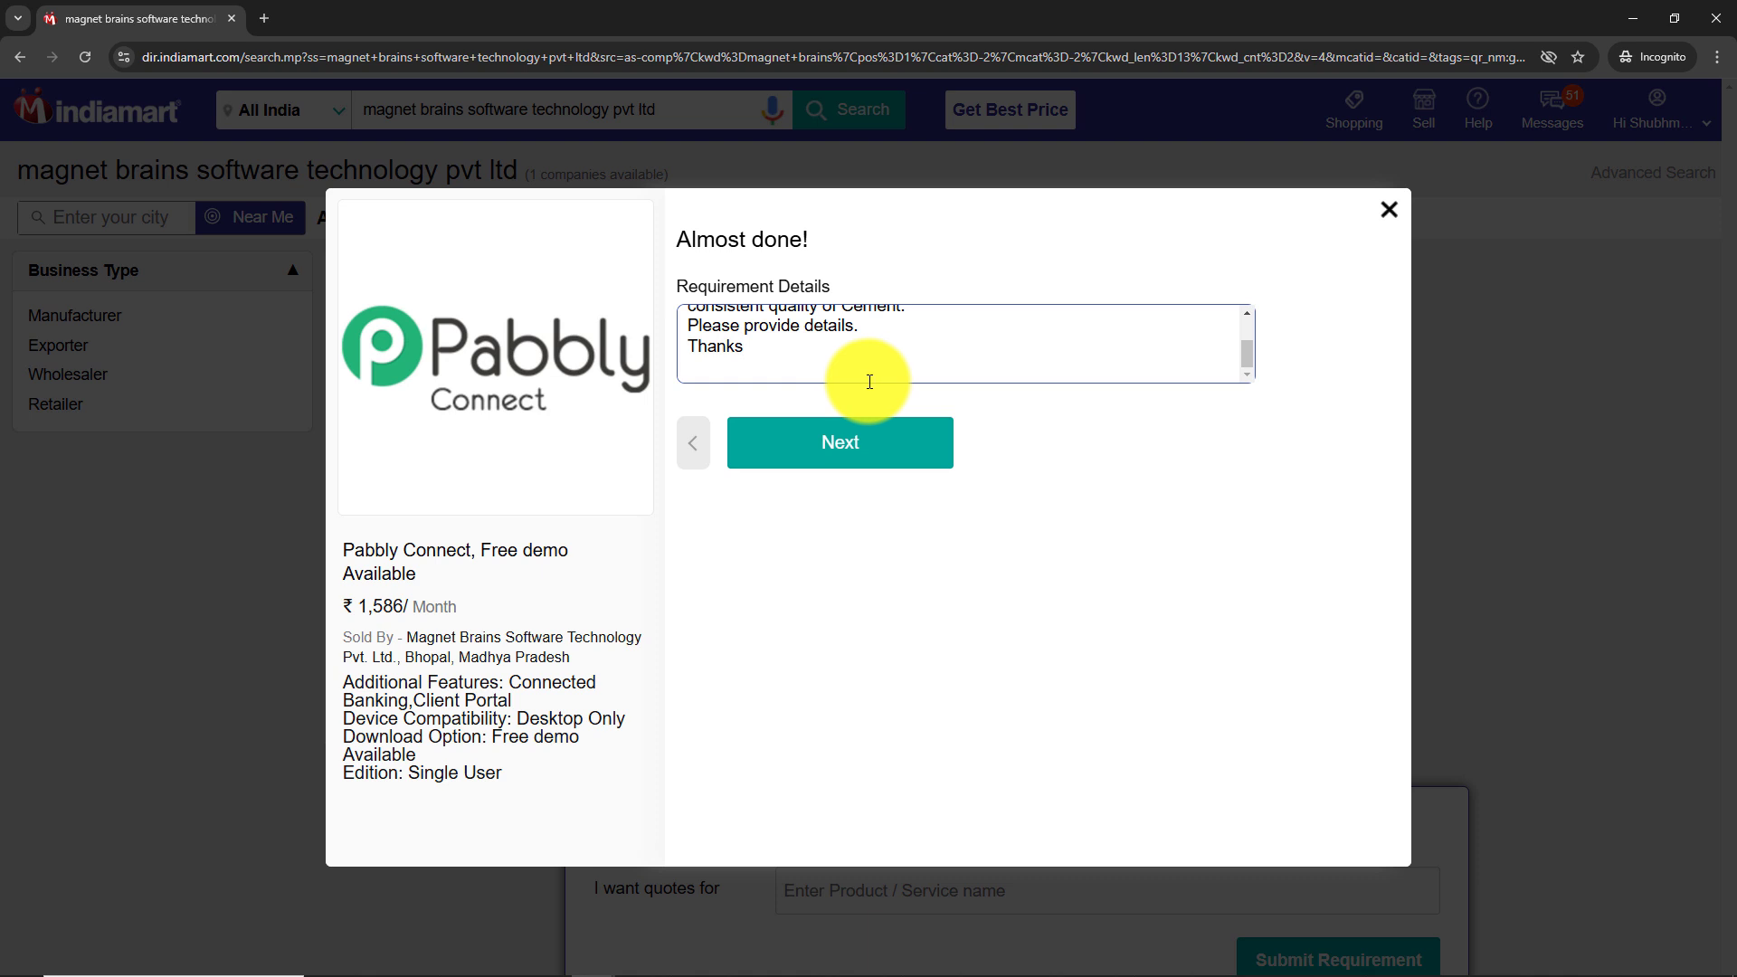
left_click(843, 472)
left_click(793, 327)
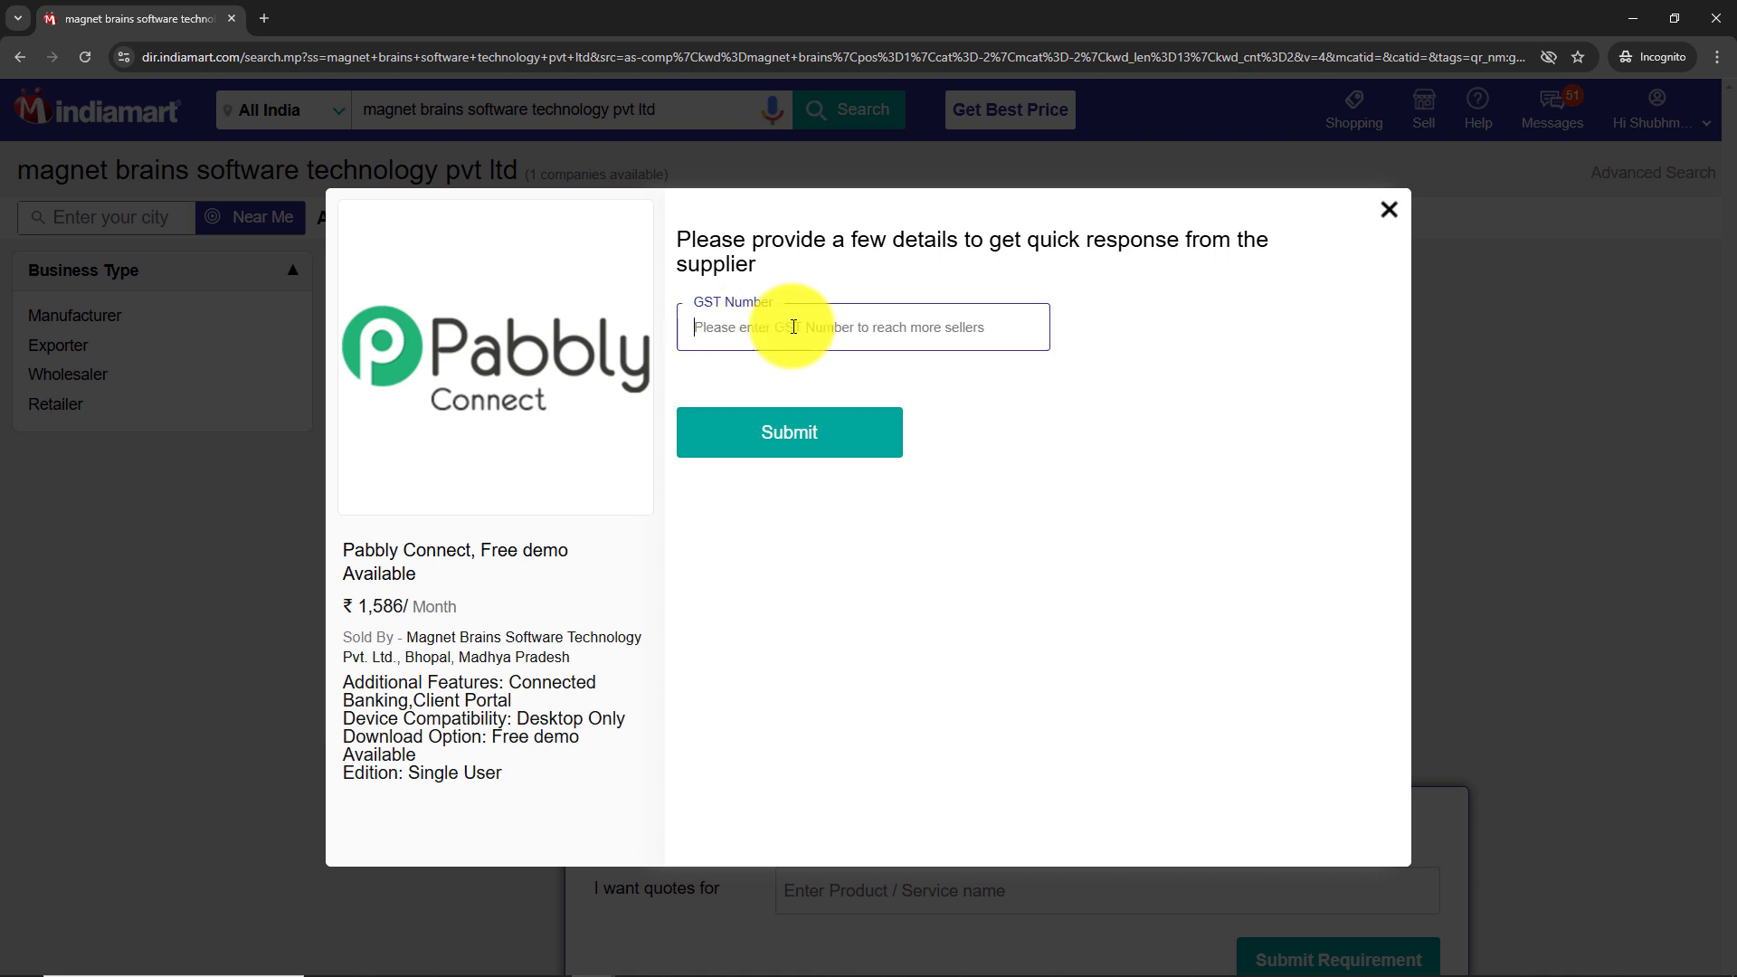
left_click(774, 448)
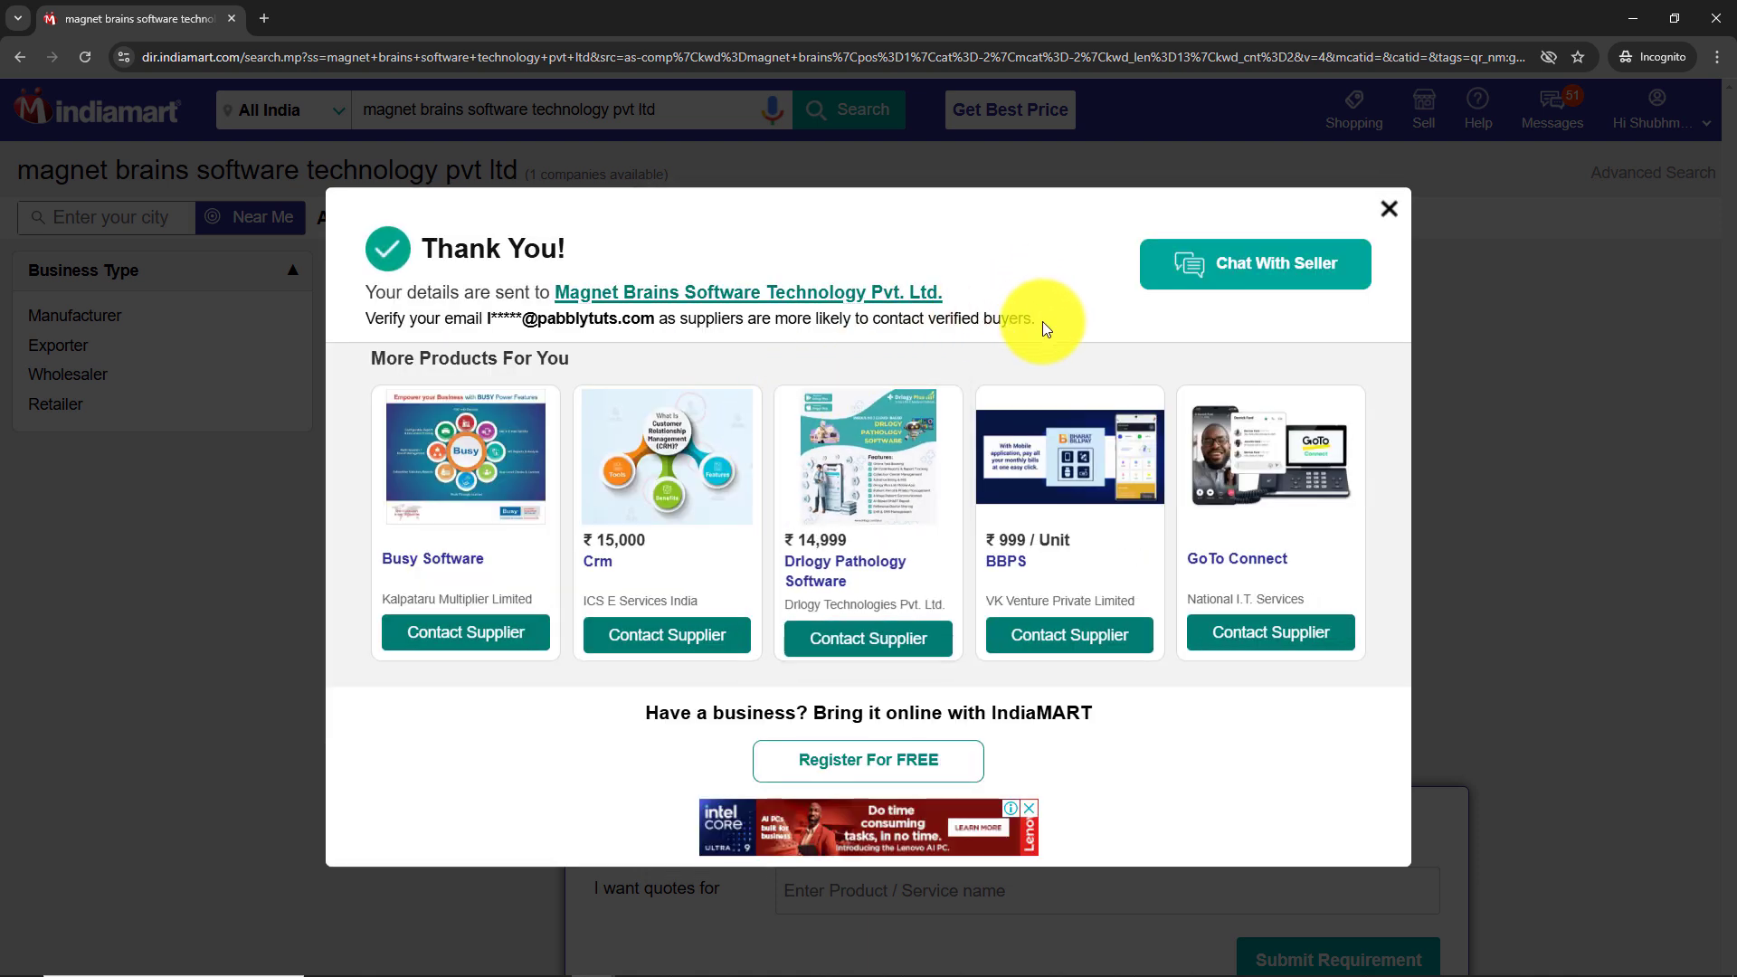
left_click_drag(1043, 322, 315, 248)
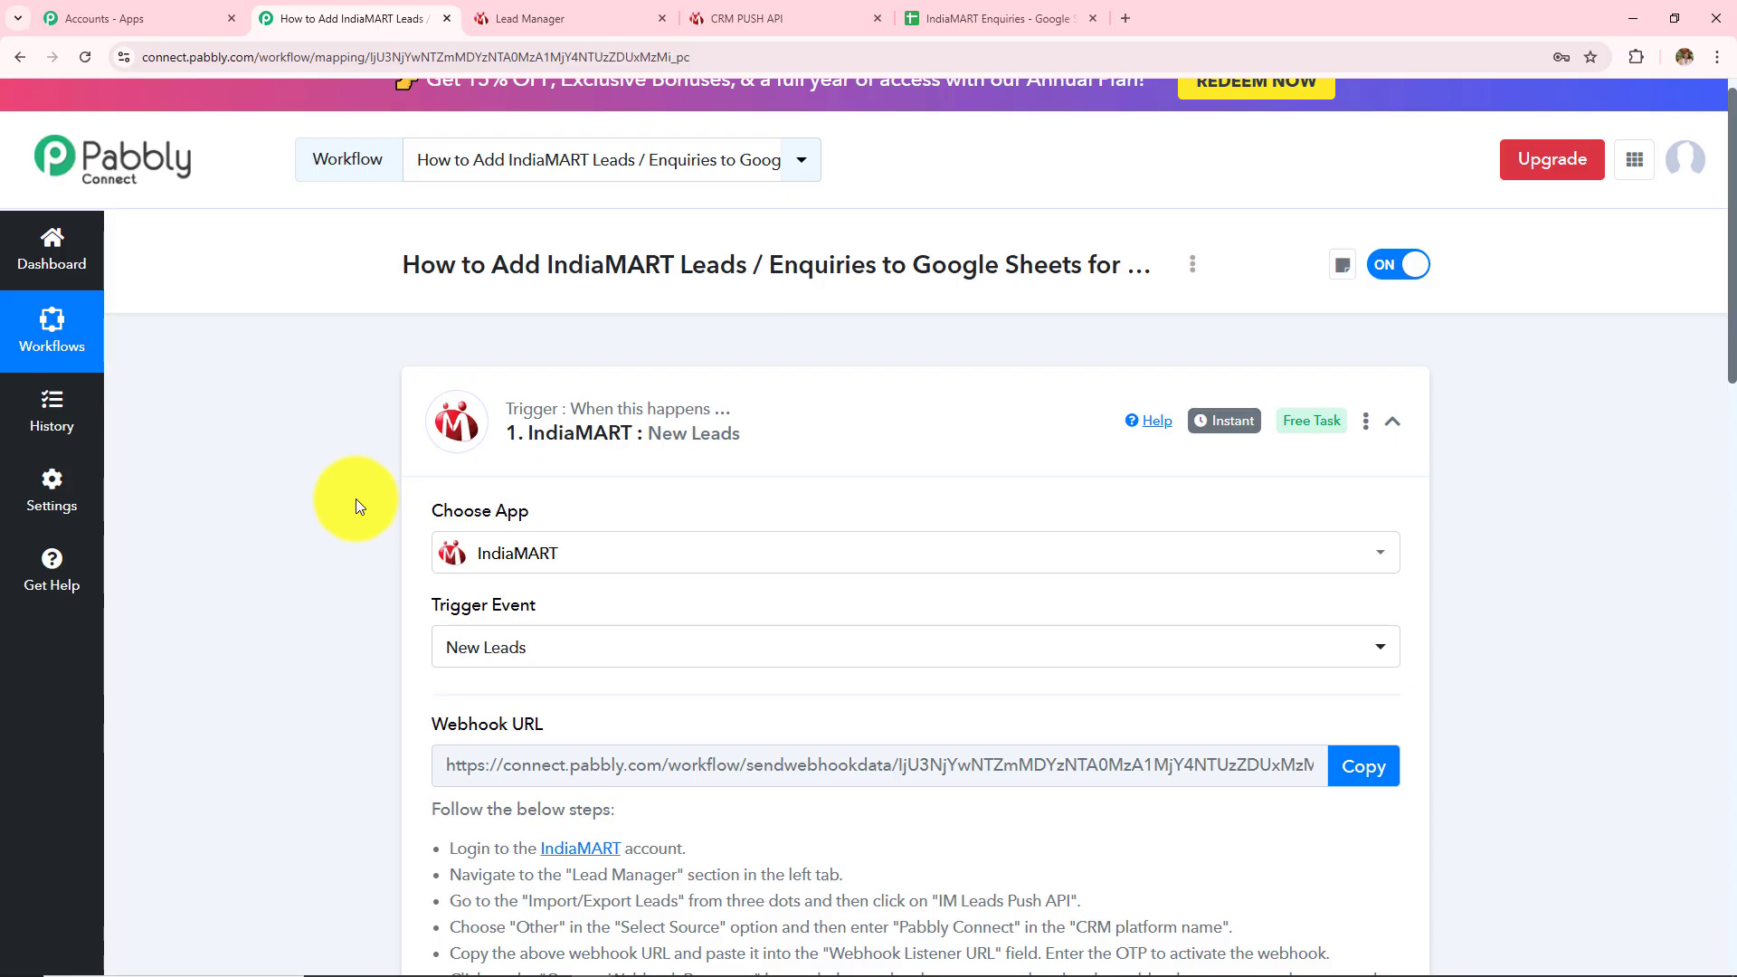
- Examine the captured IndiaMART webhook response for the status, unique query ID, and the sender's name, e-mail, company and address
scroll(425, 532, "down", 6)
scroll(283, 542, "down", 6)
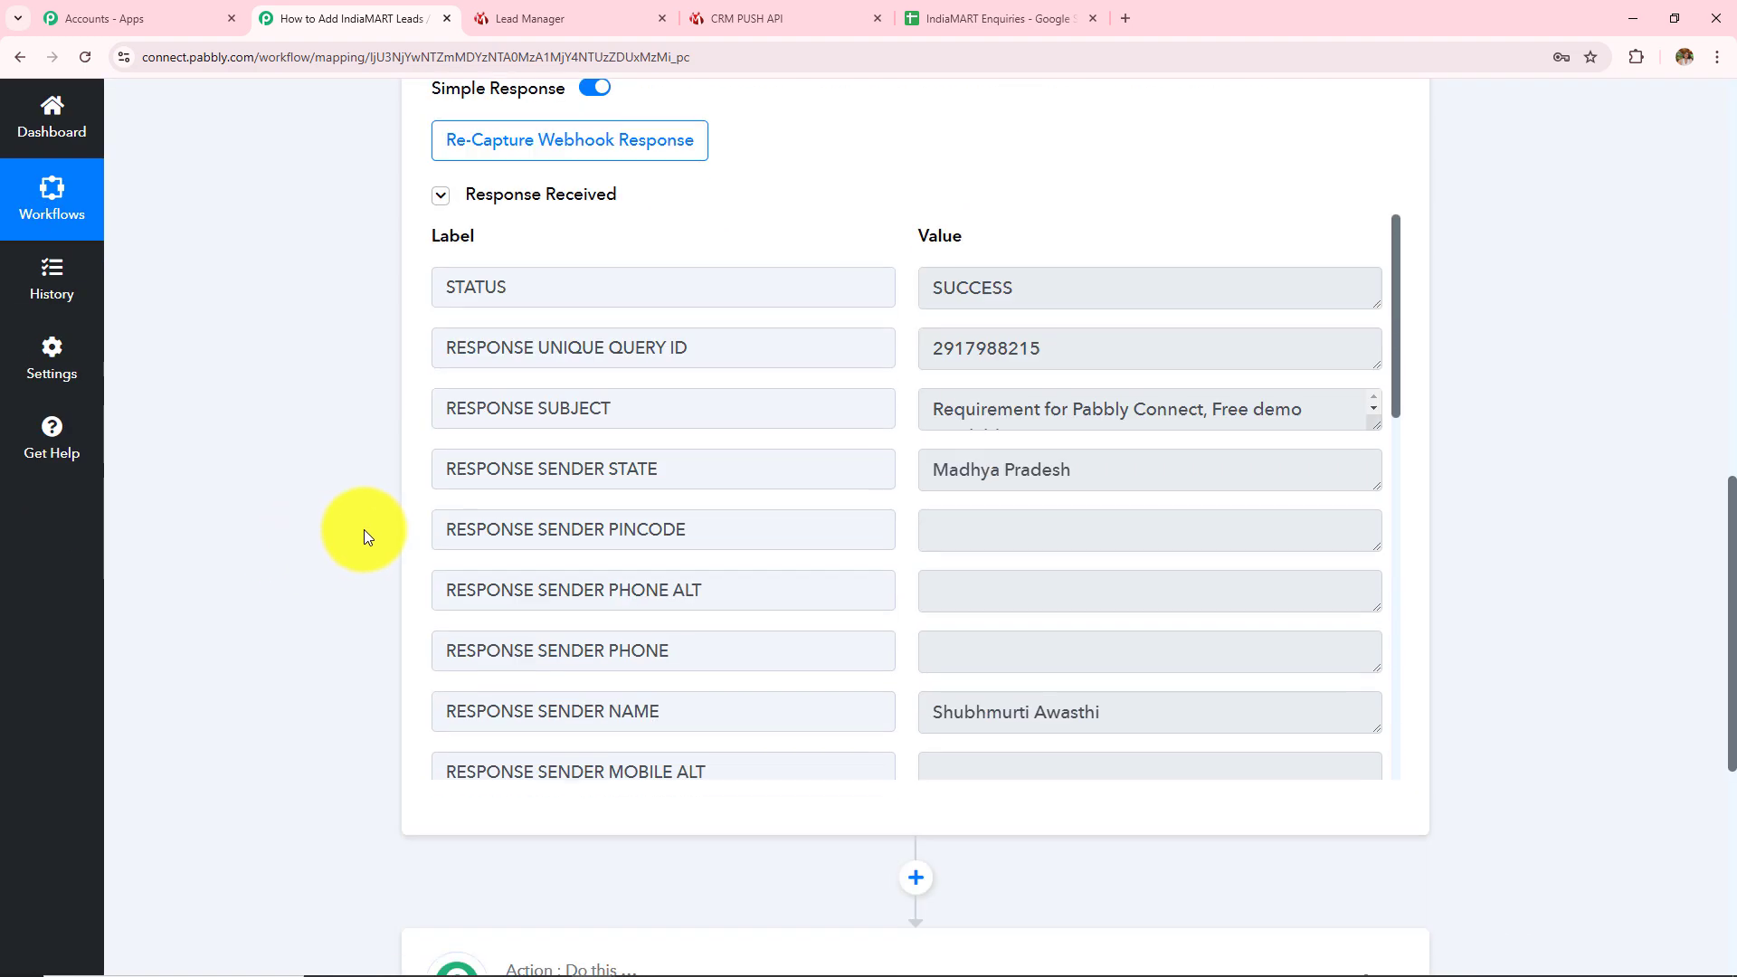
double_click(1039, 287)
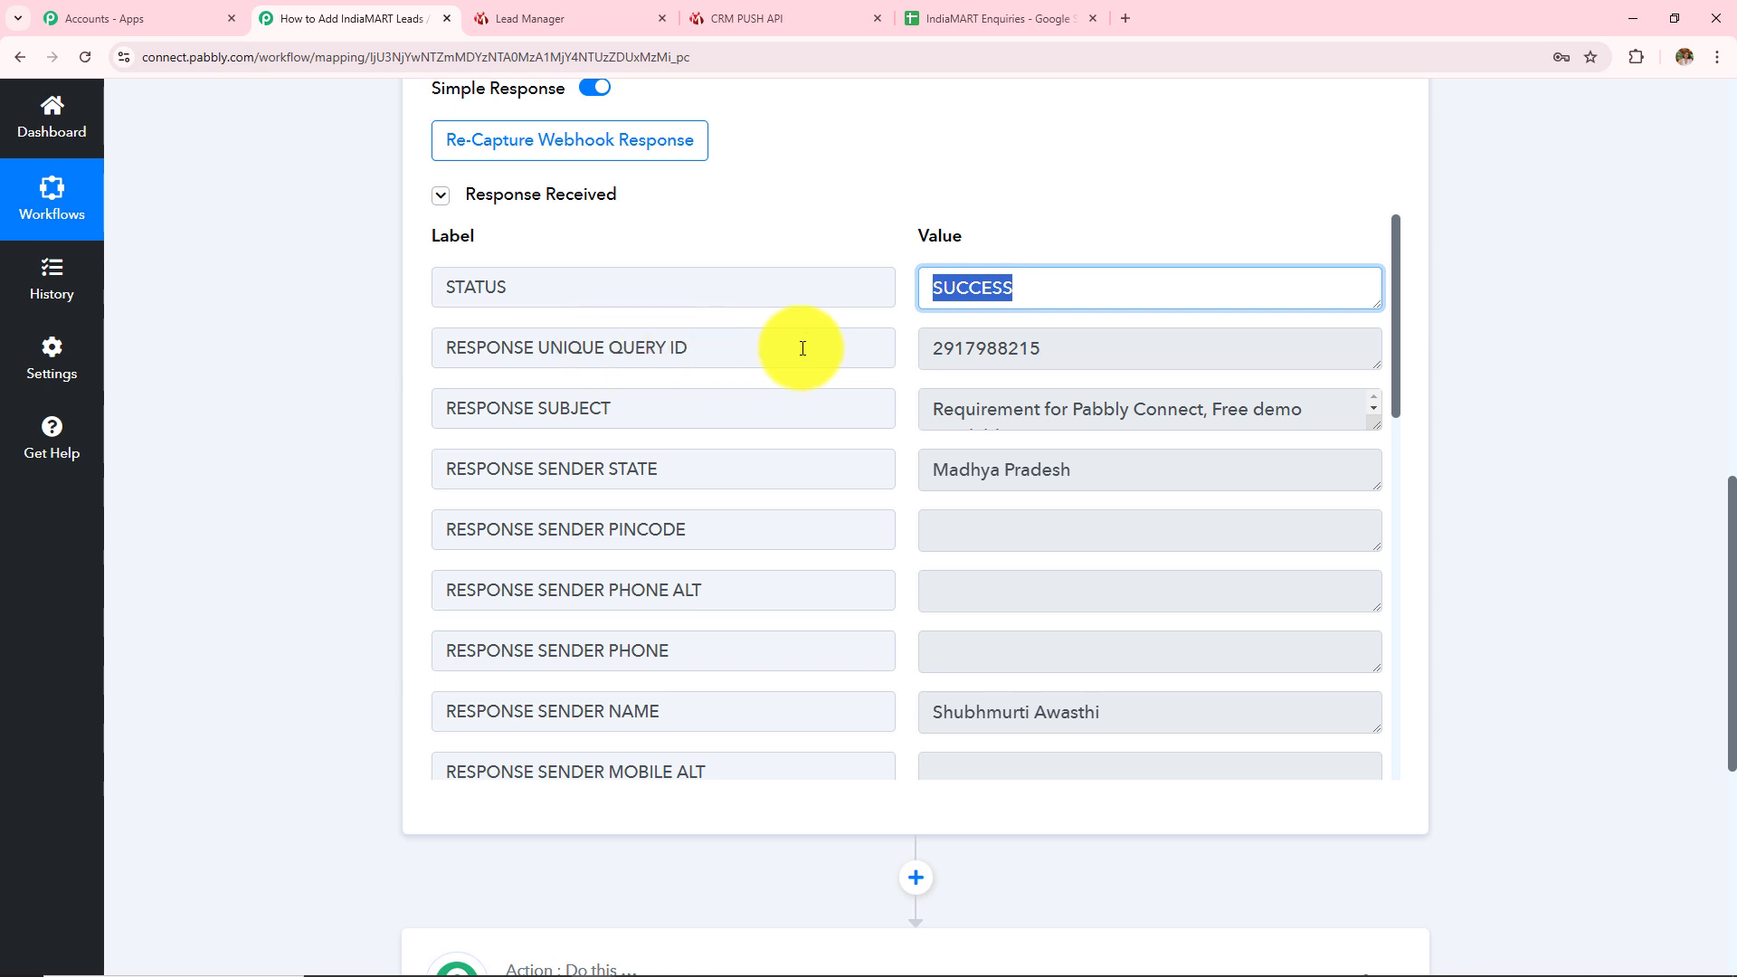
double_click(1088, 359)
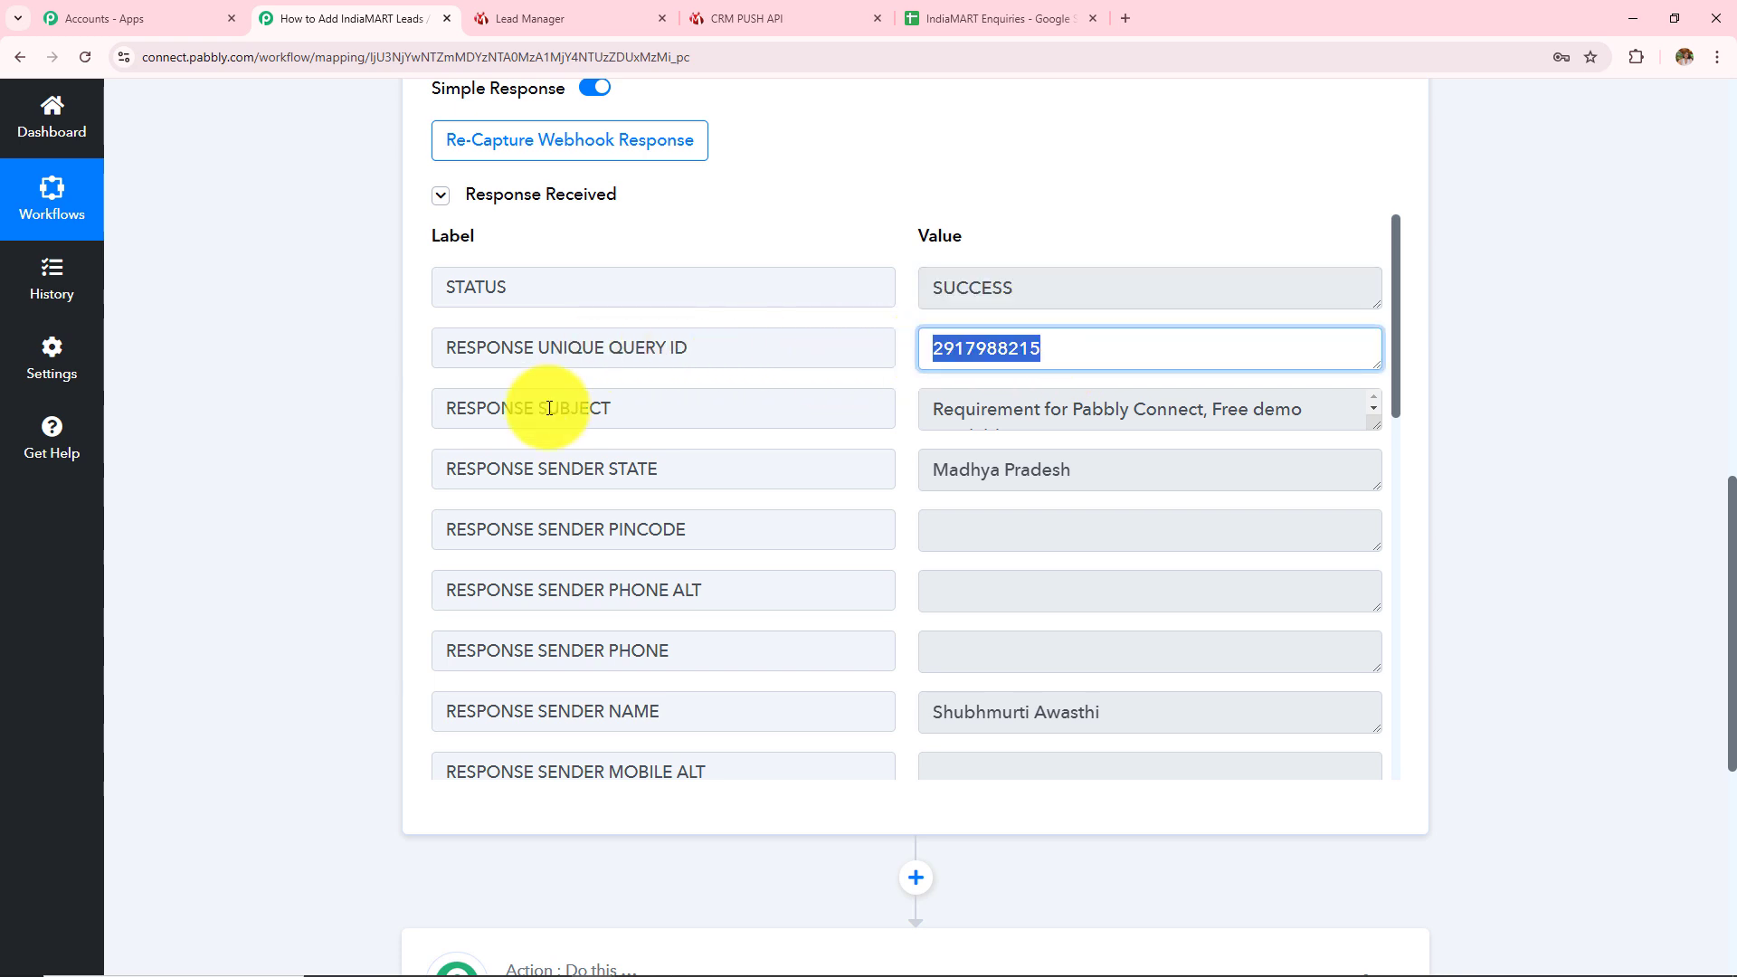
triple_click(1155, 702)
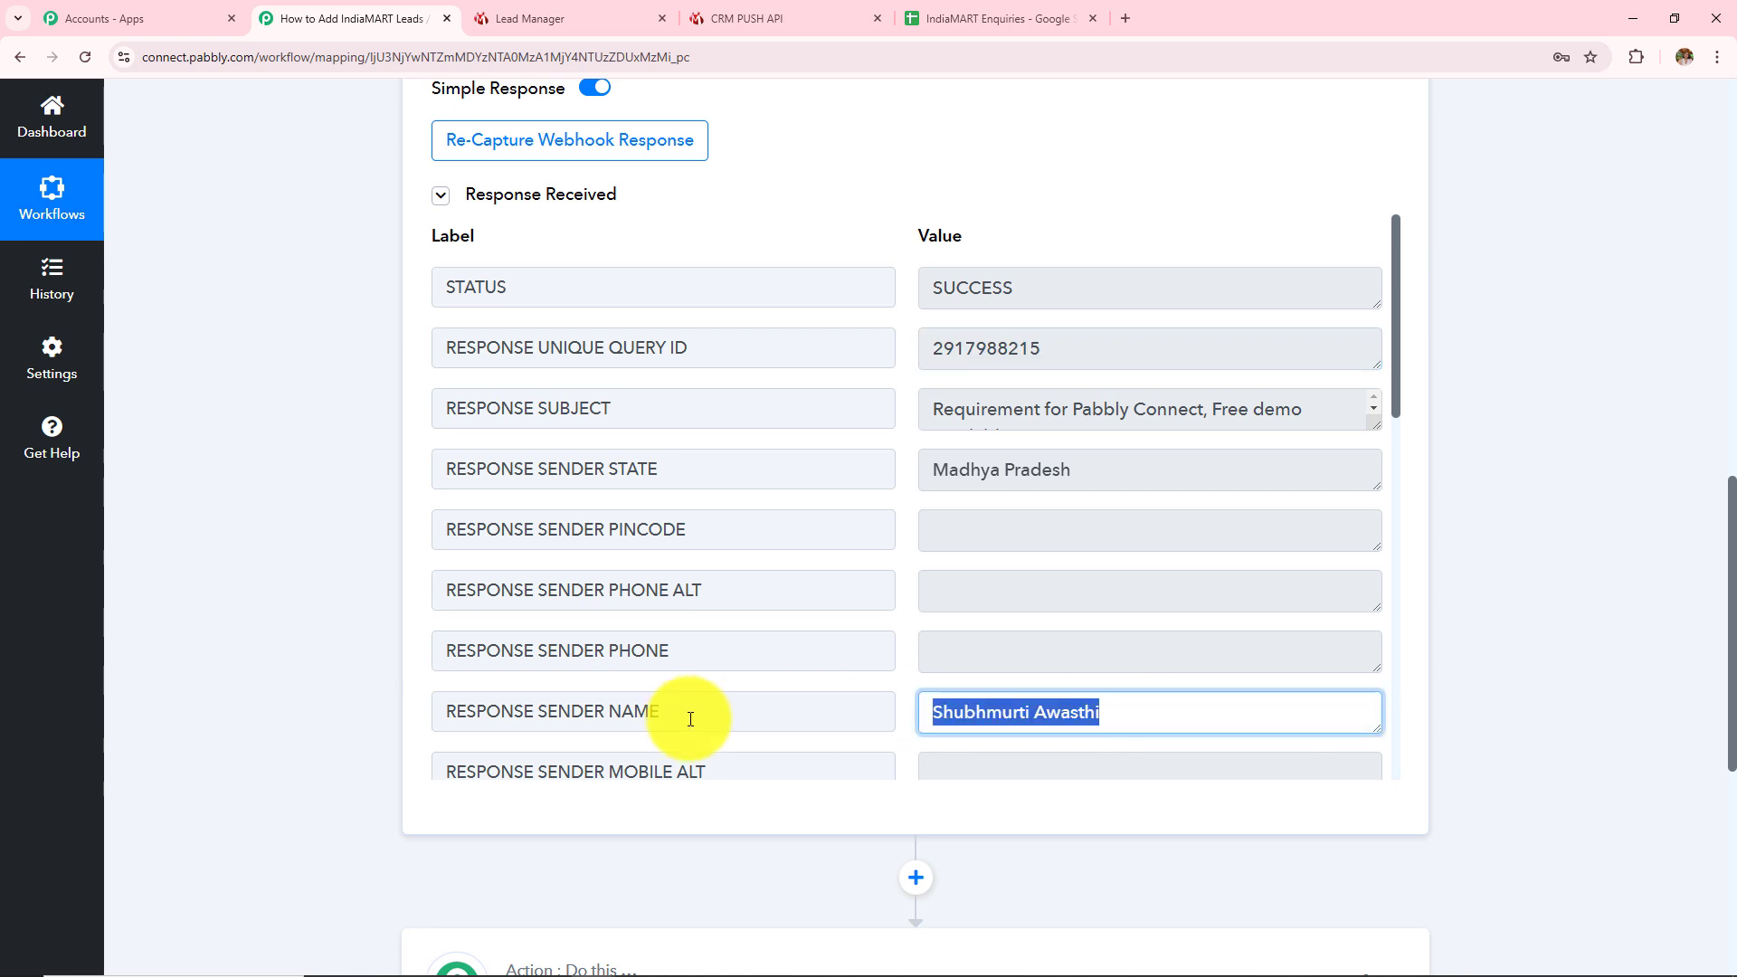
scroll(691, 719, "down", 7)
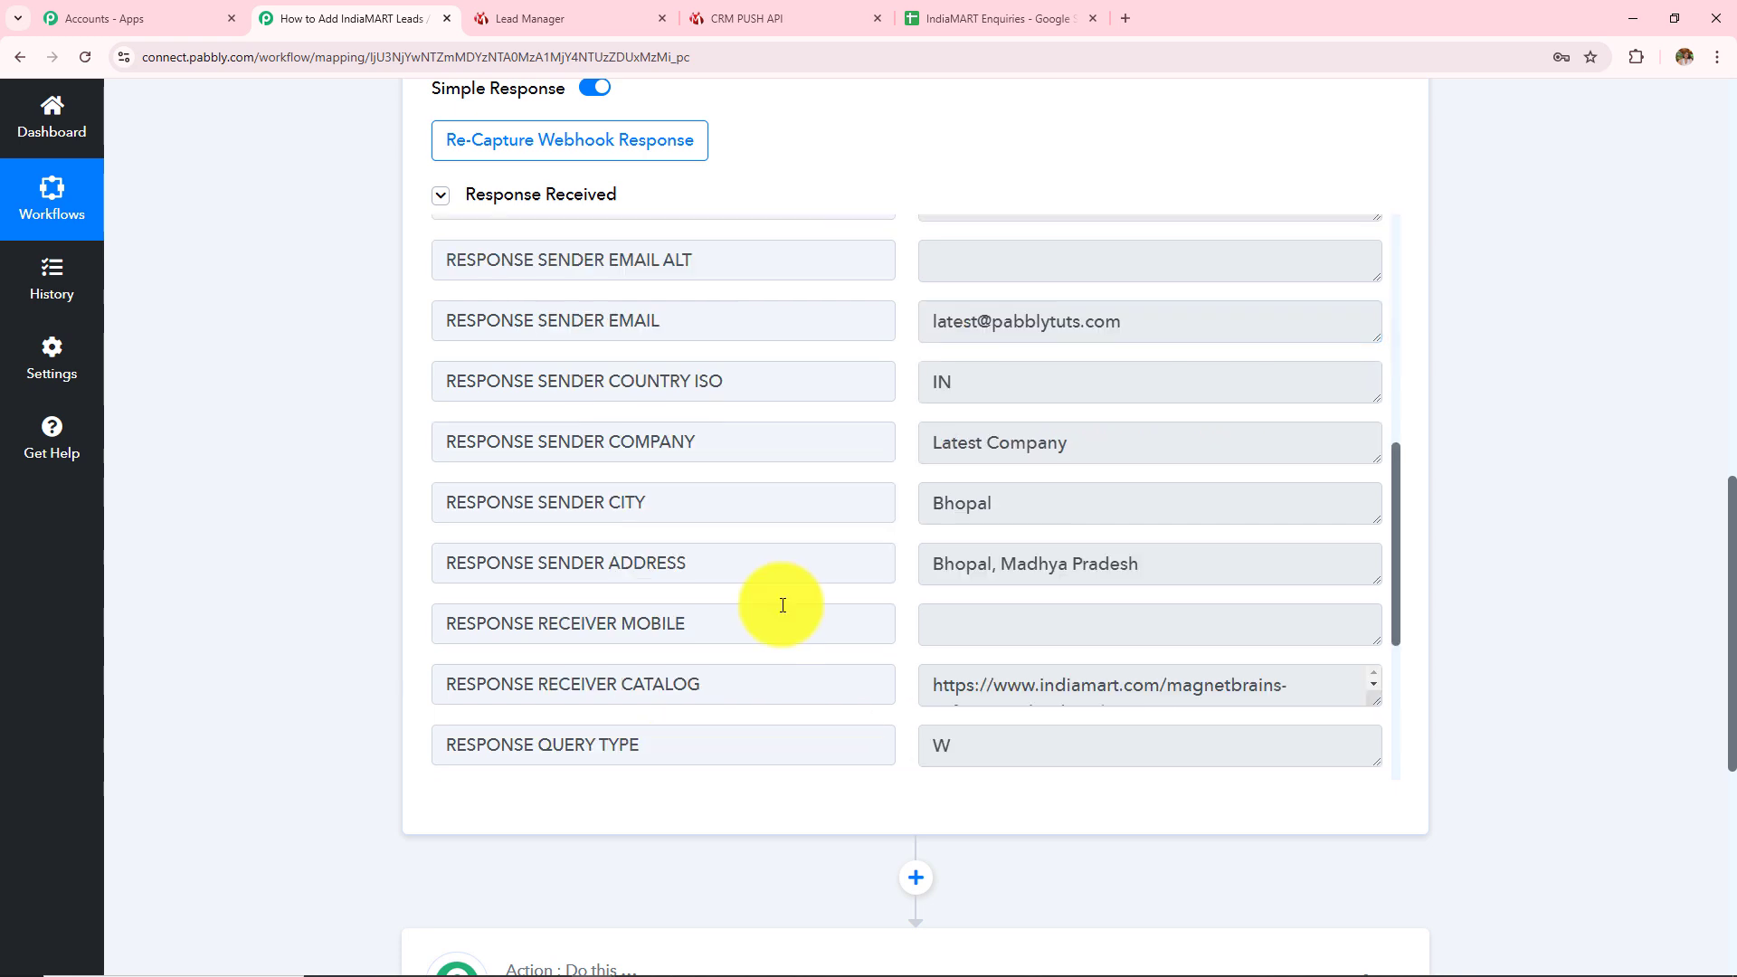
triple_click(1129, 323)
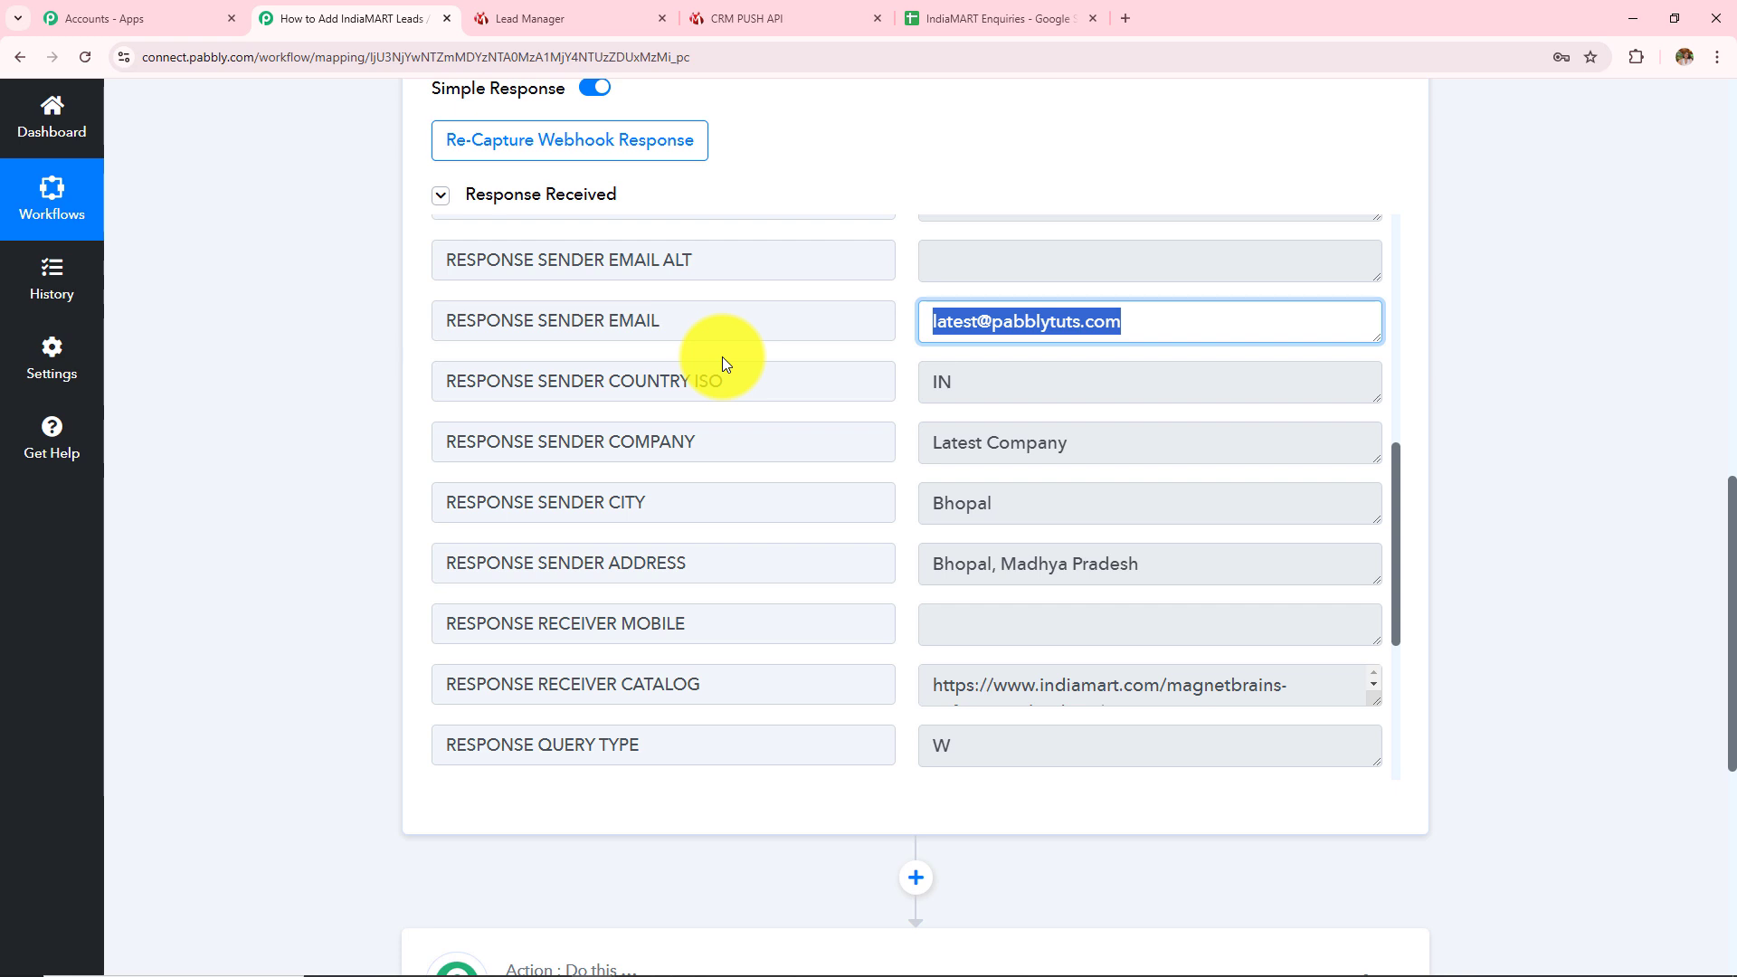
triple_click(1086, 441)
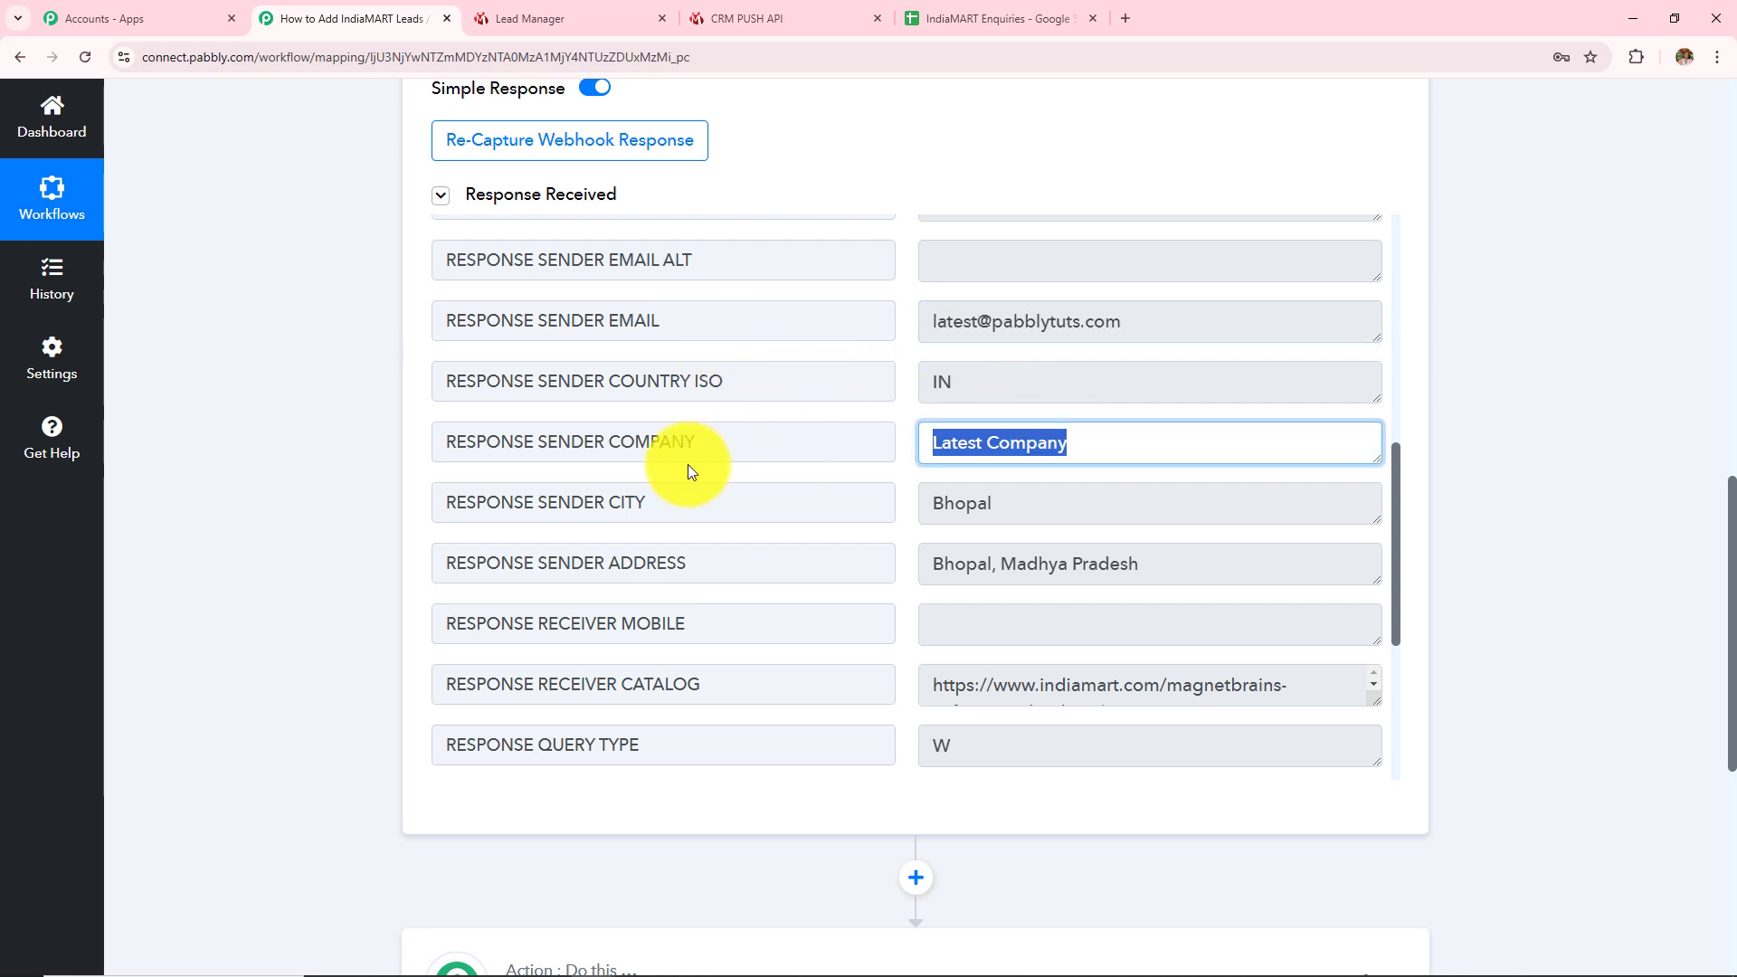
triple_click(1212, 568)
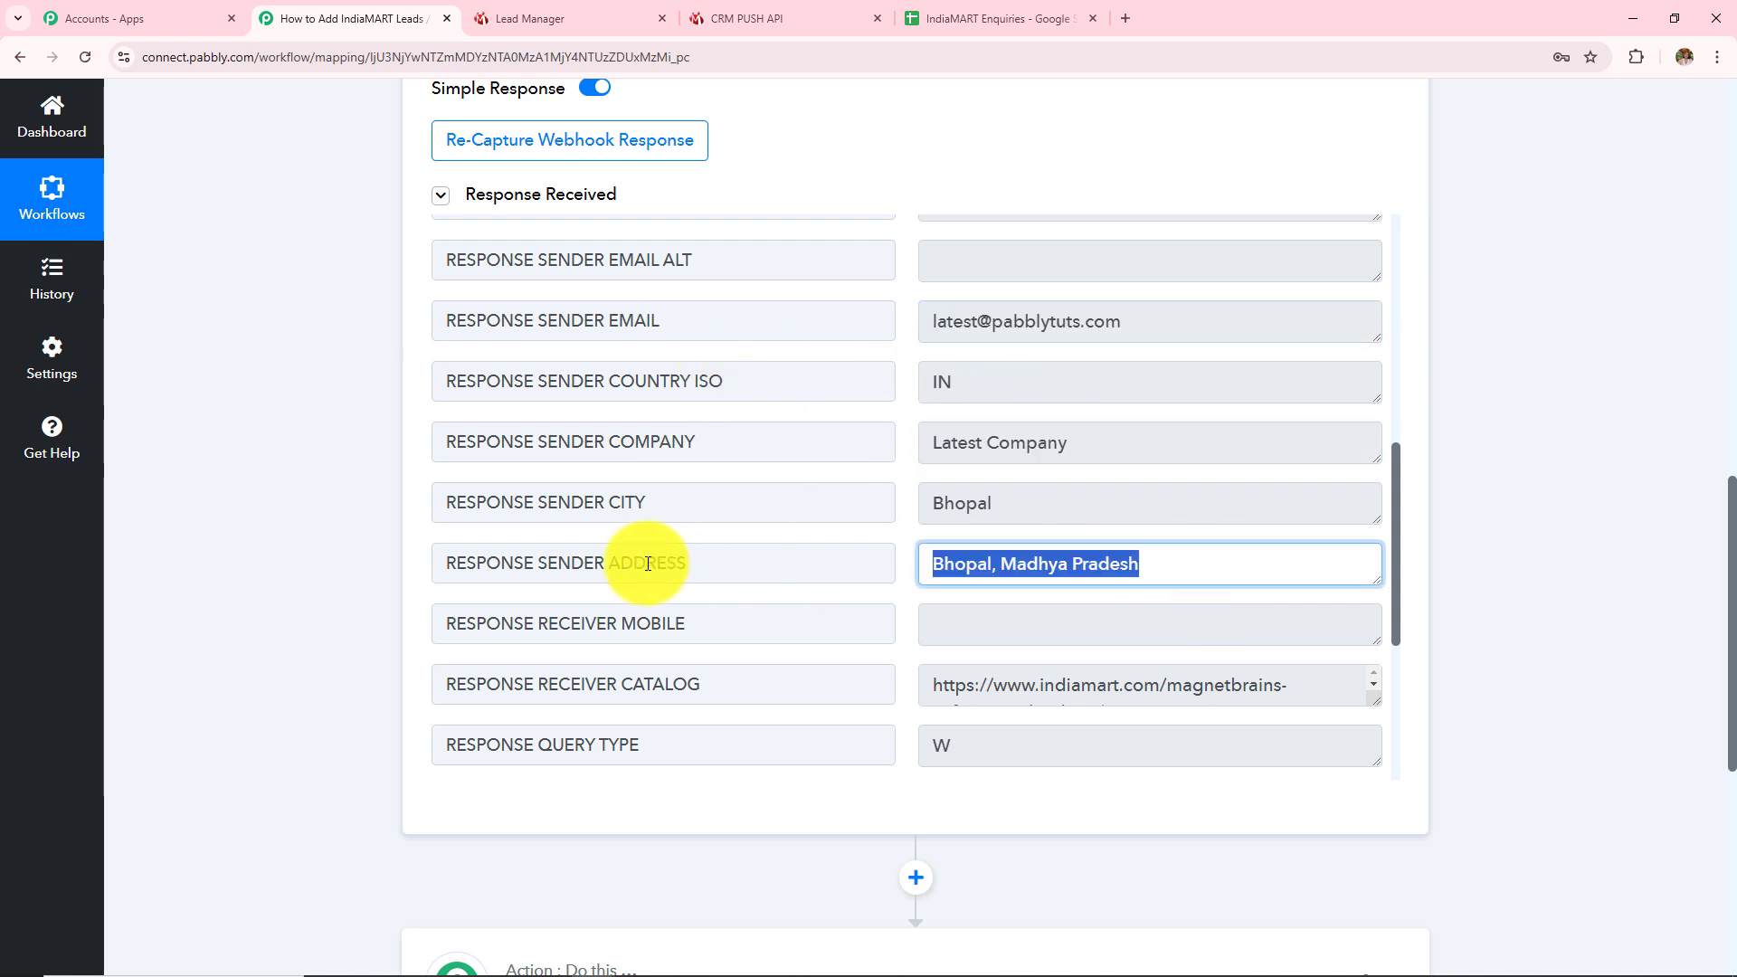
- Examine the query product name in the captured response and enlarge the query message field to read the full enquiry text
scroll(647, 564, "down", 4)
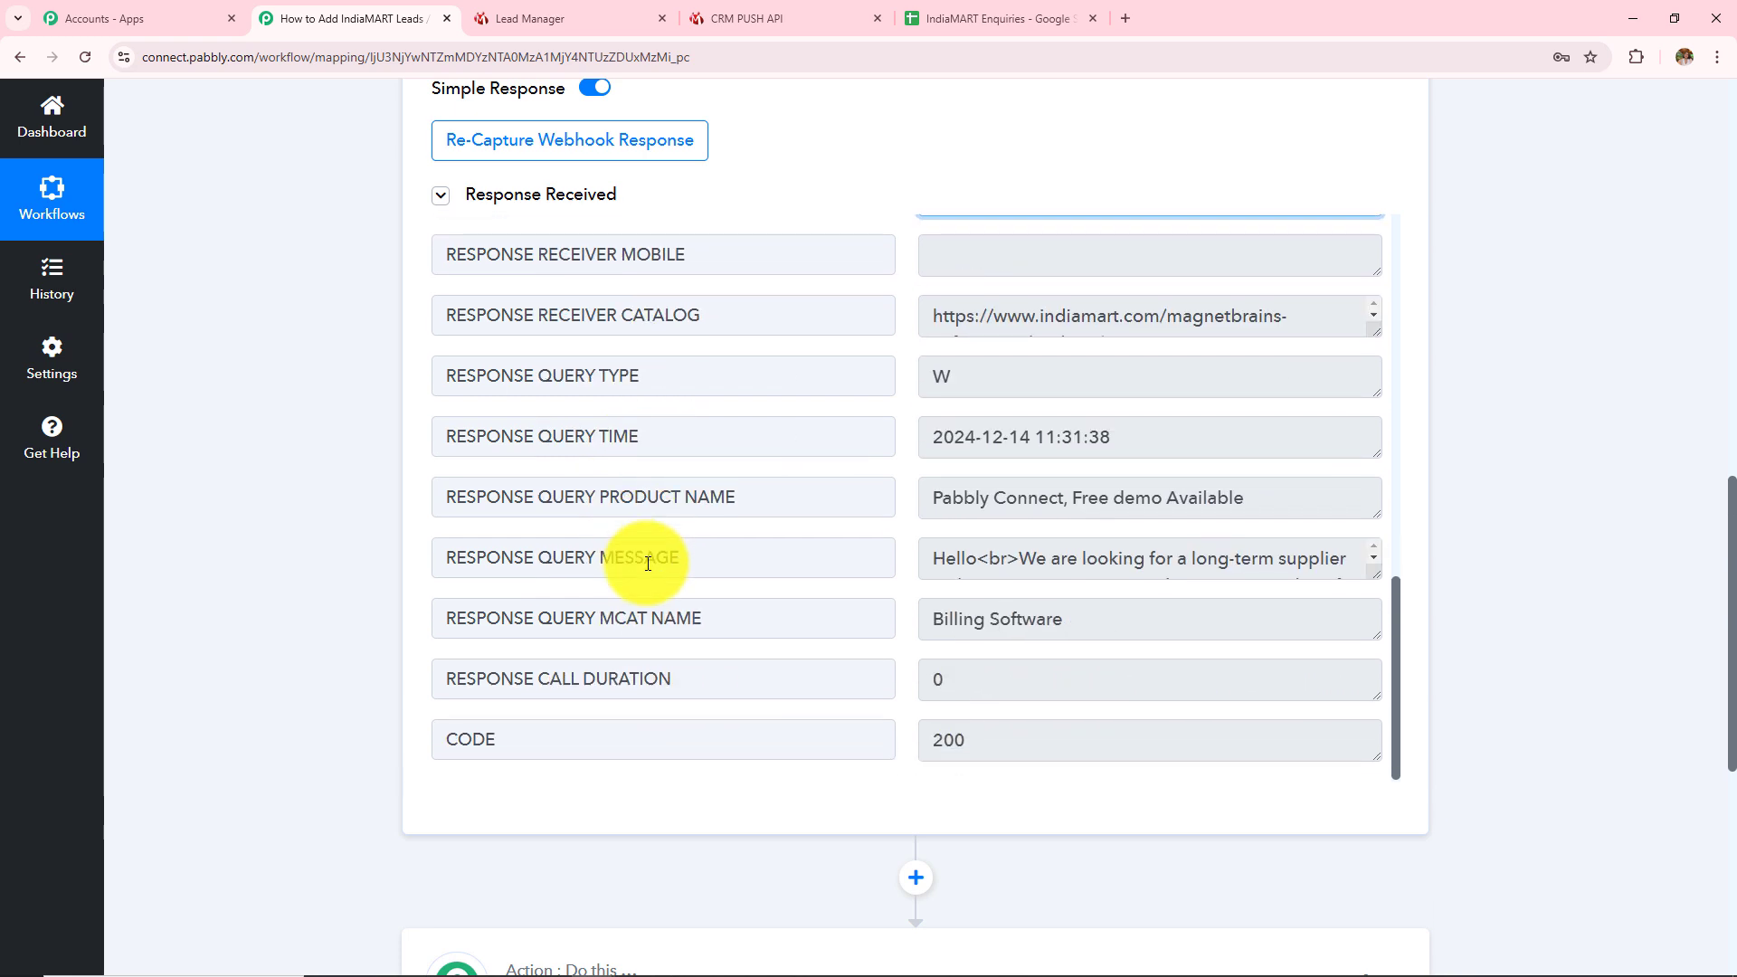
left_click_drag(609, 497, 760, 504)
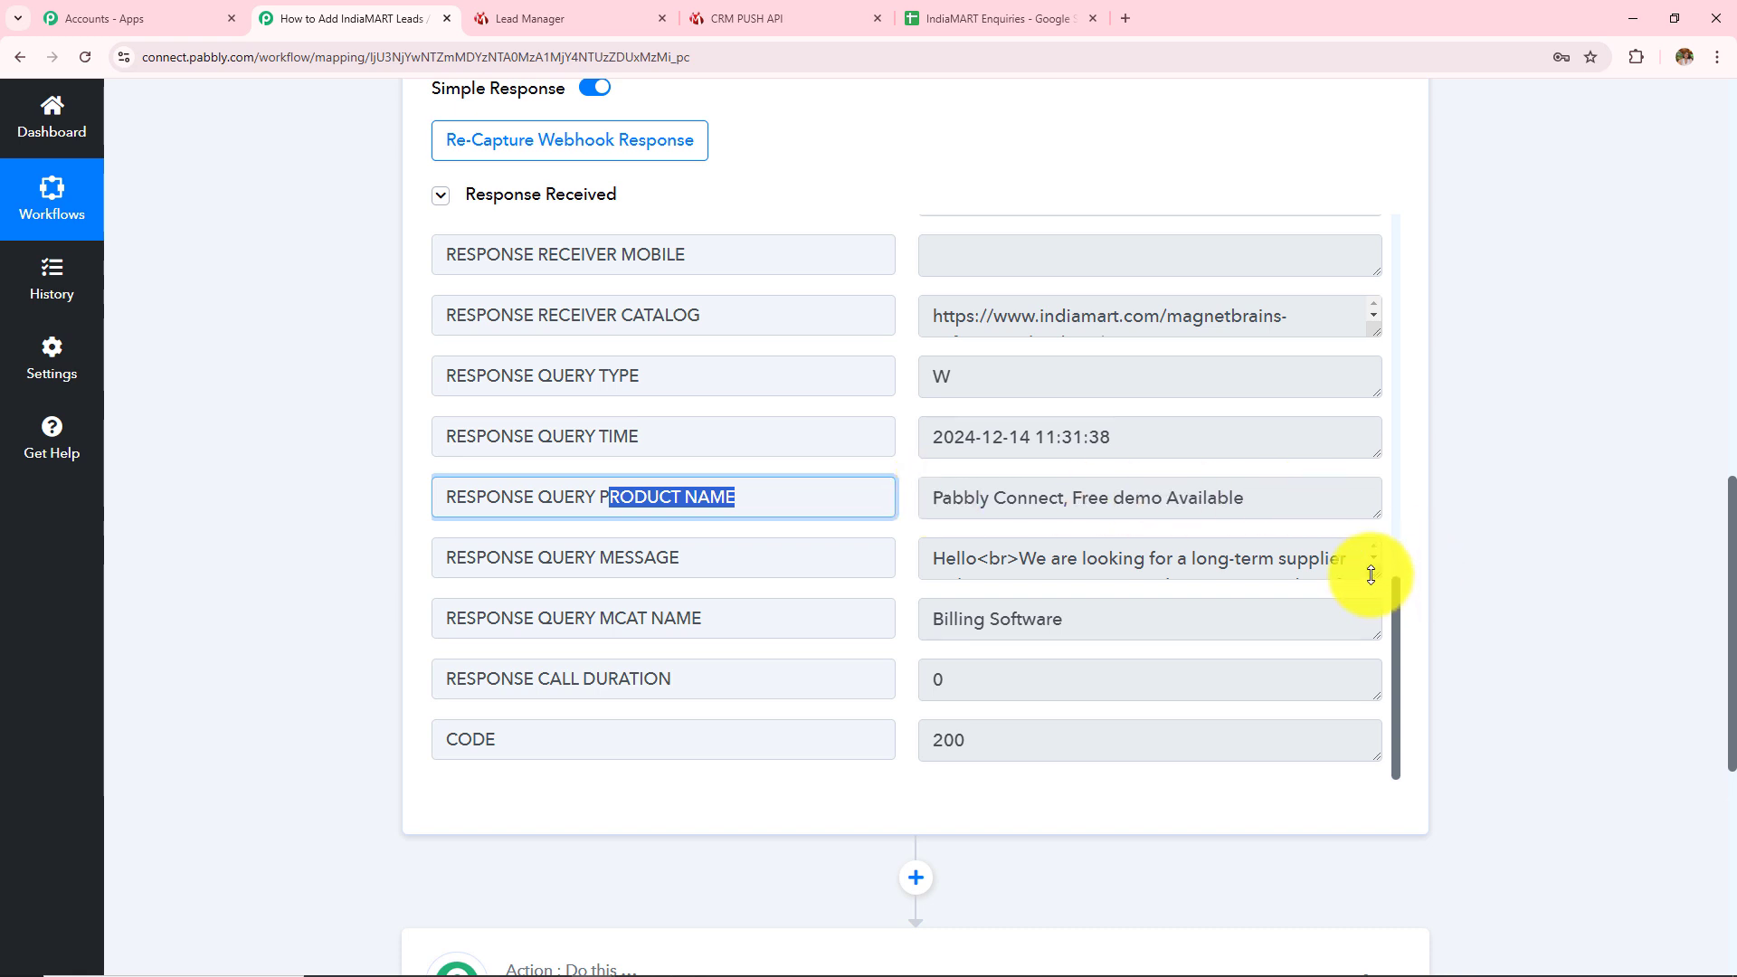
left_click_drag(1377, 575, 1370, 695)
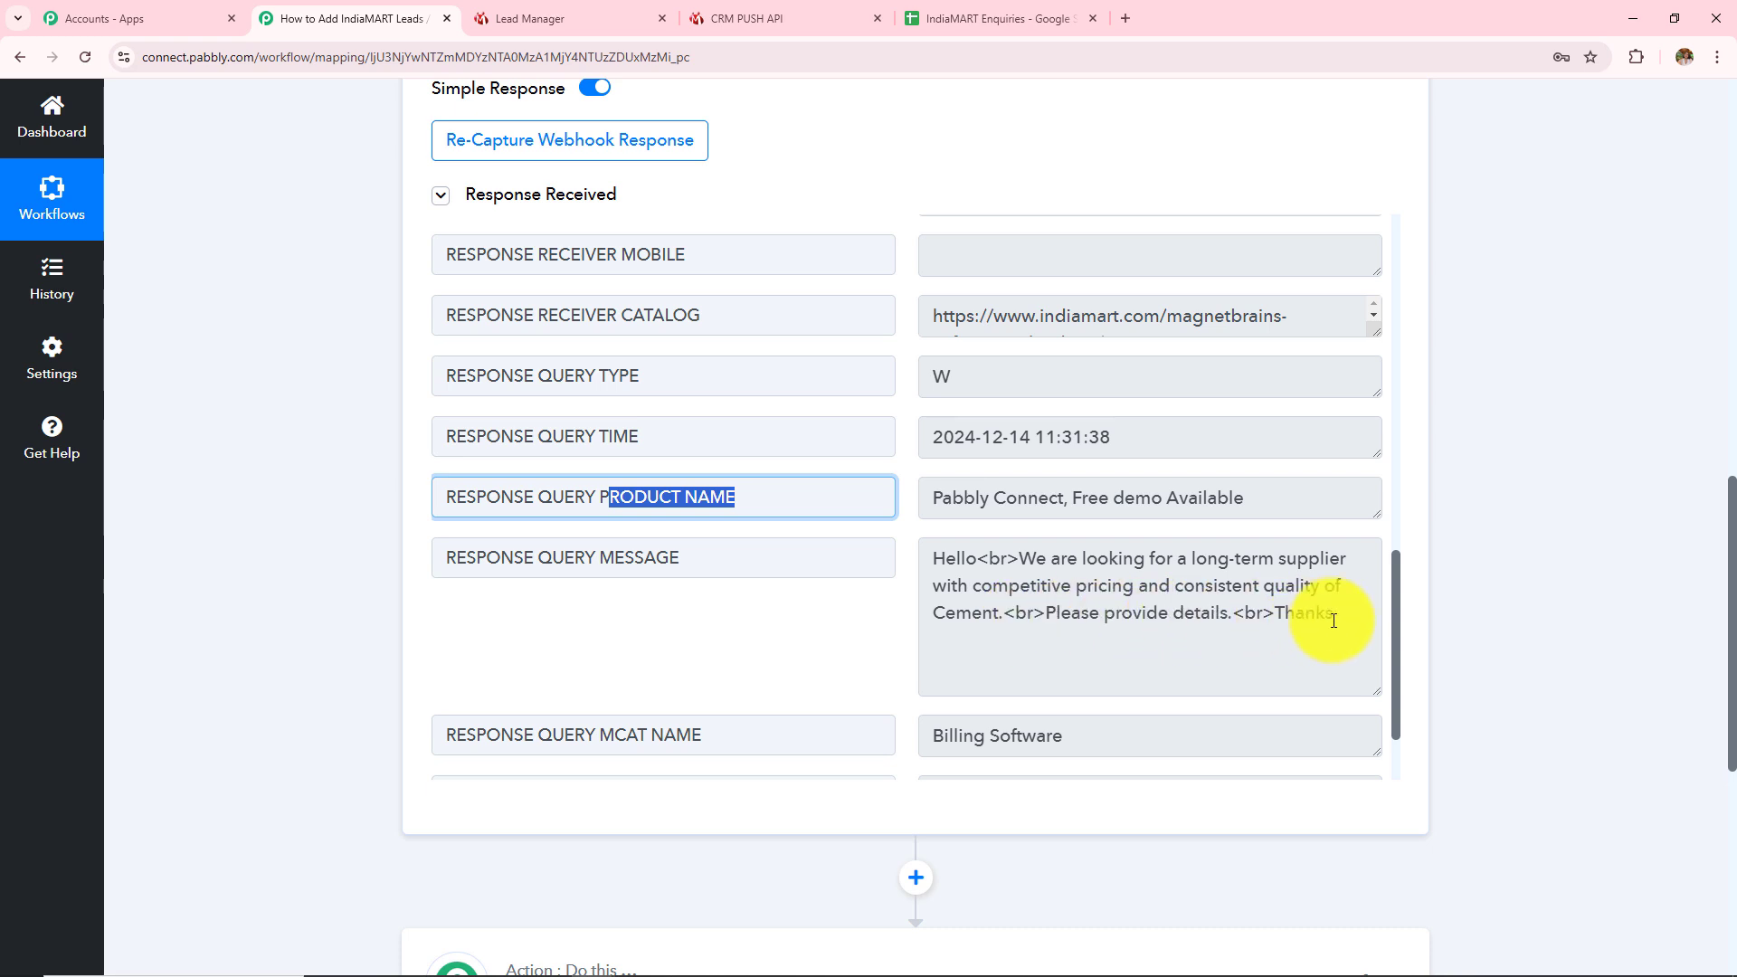
left_click_drag(1334, 619, 817, 555)
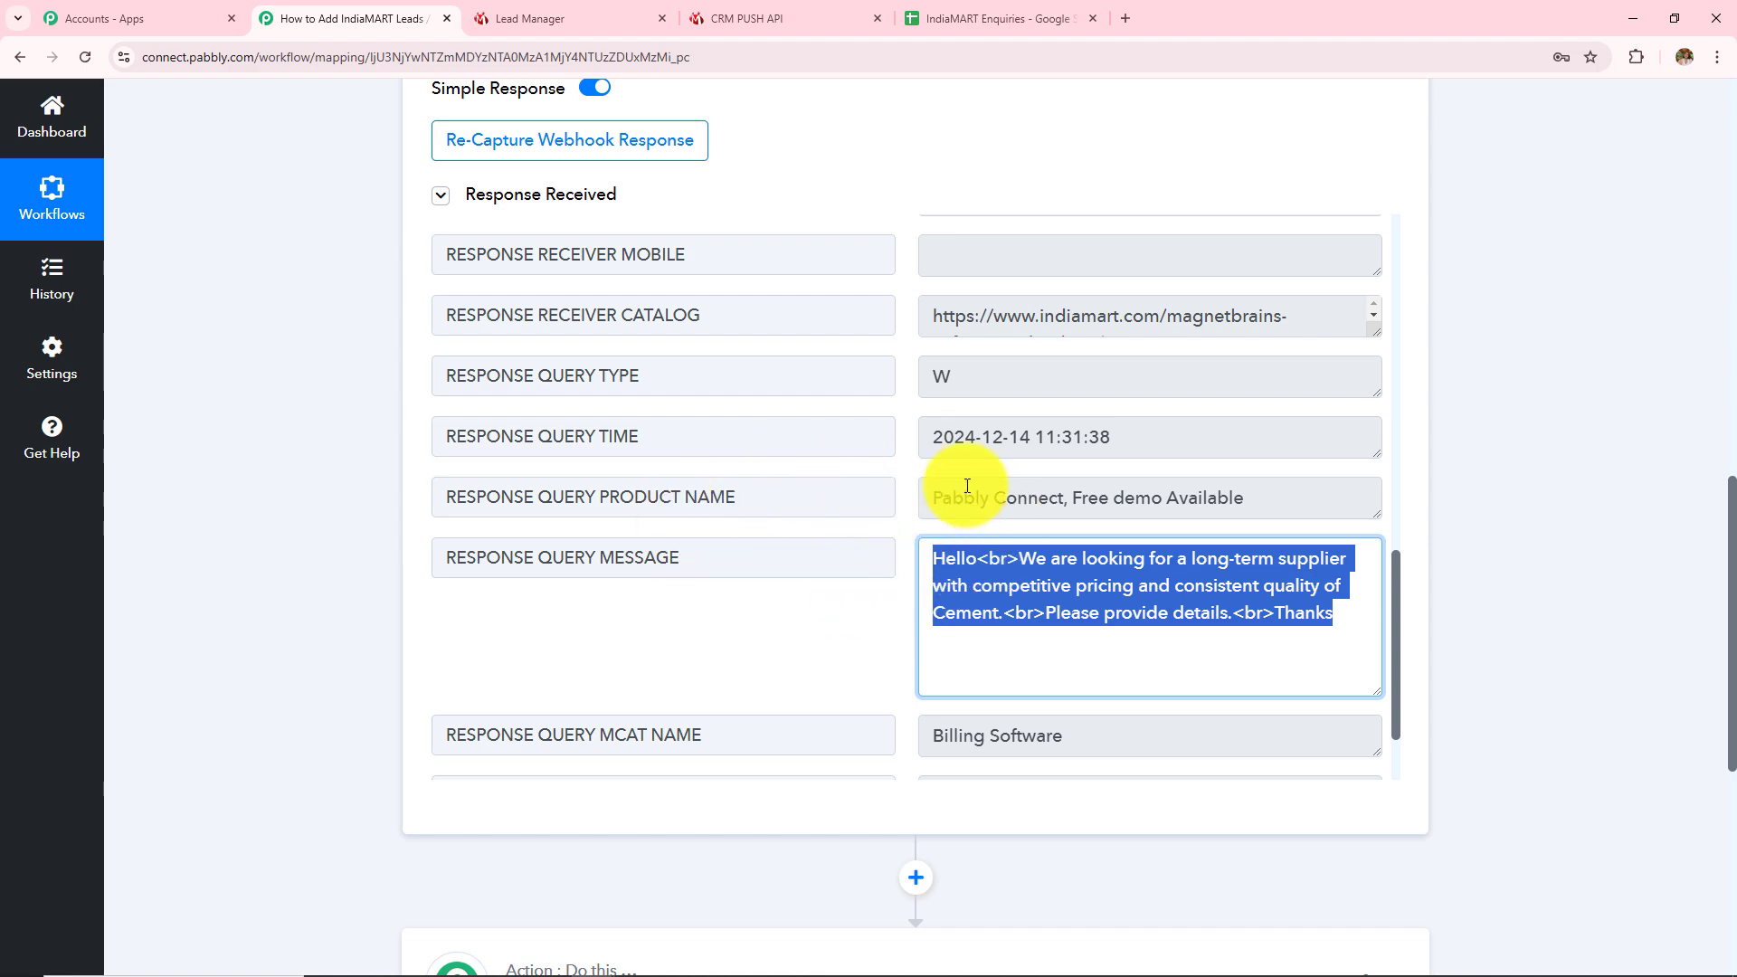
- Review the IndiaMART New Leads trigger setup and the workflow title
scroll(357, 426, "up", 6)
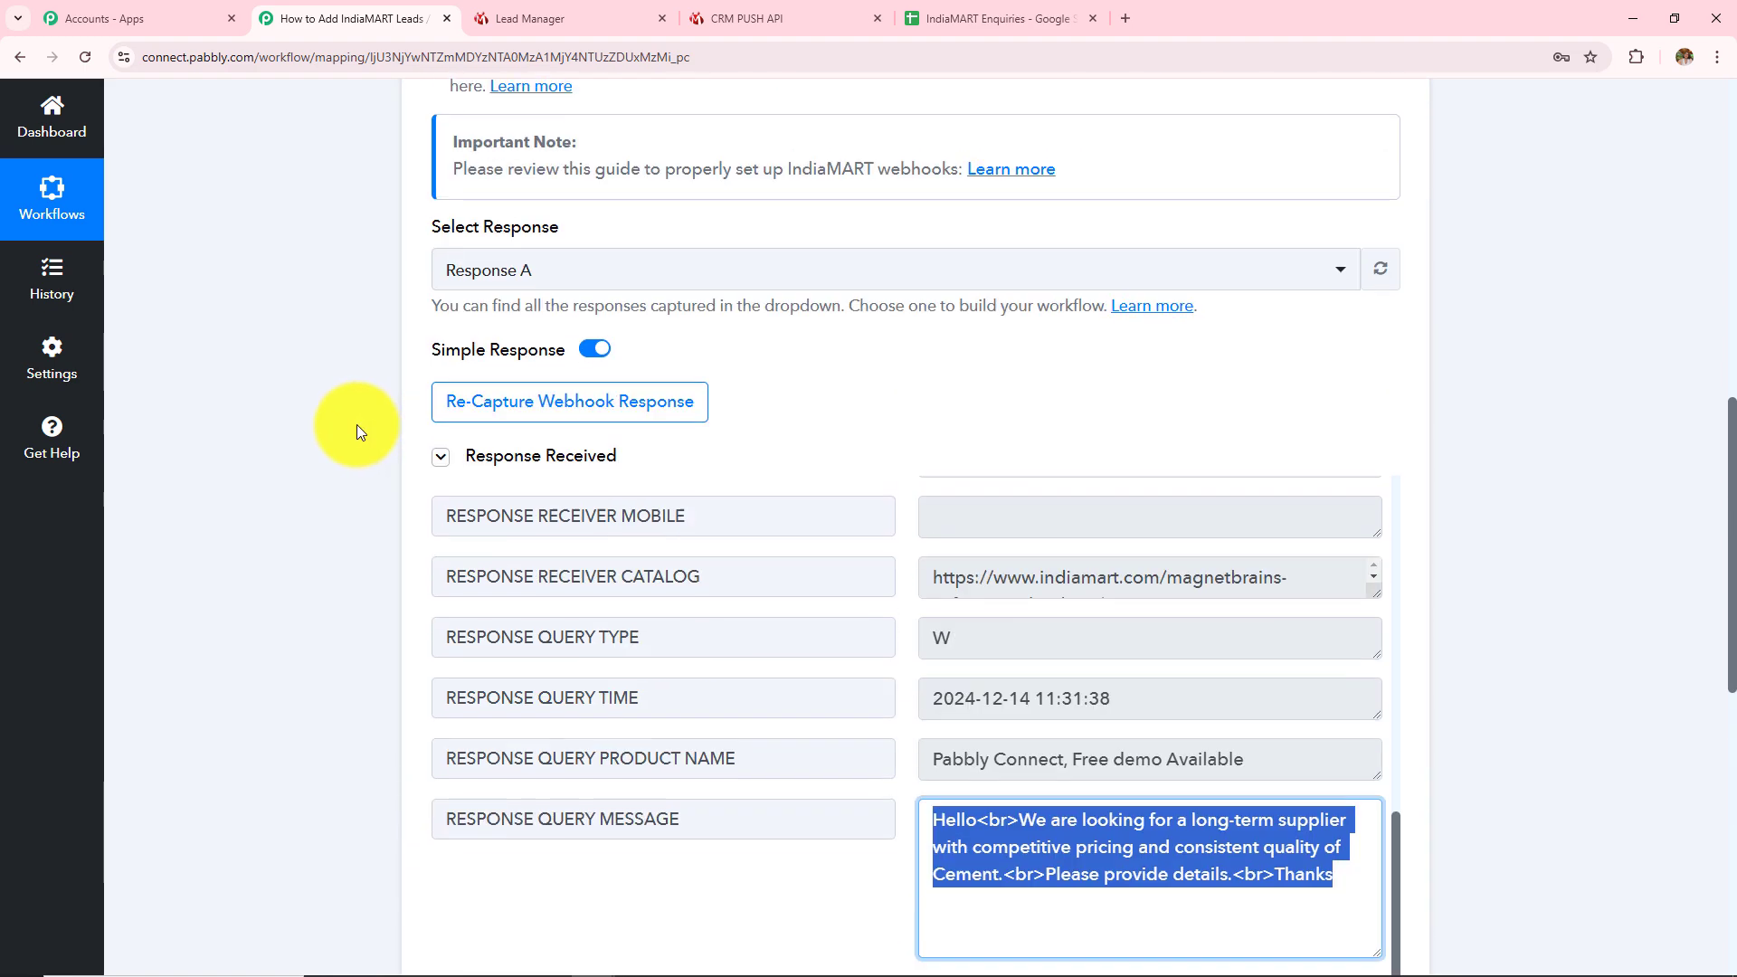
scroll(359, 432, "up", 4)
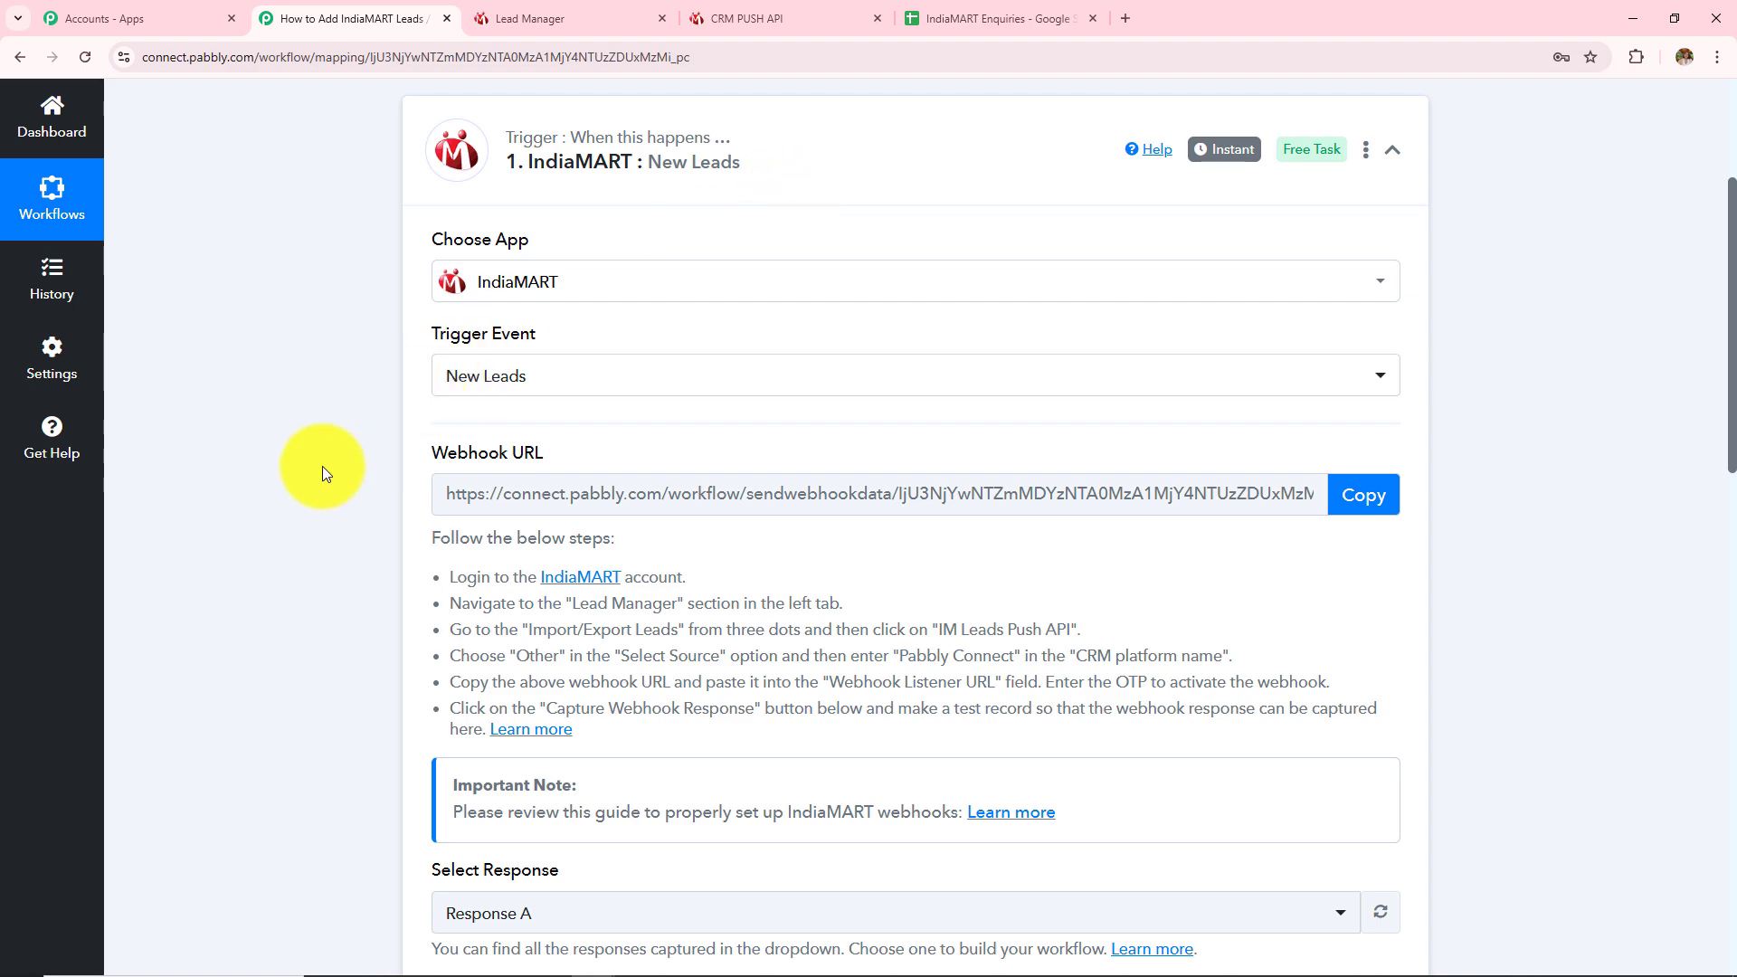
scroll(277, 518, "down", 10)
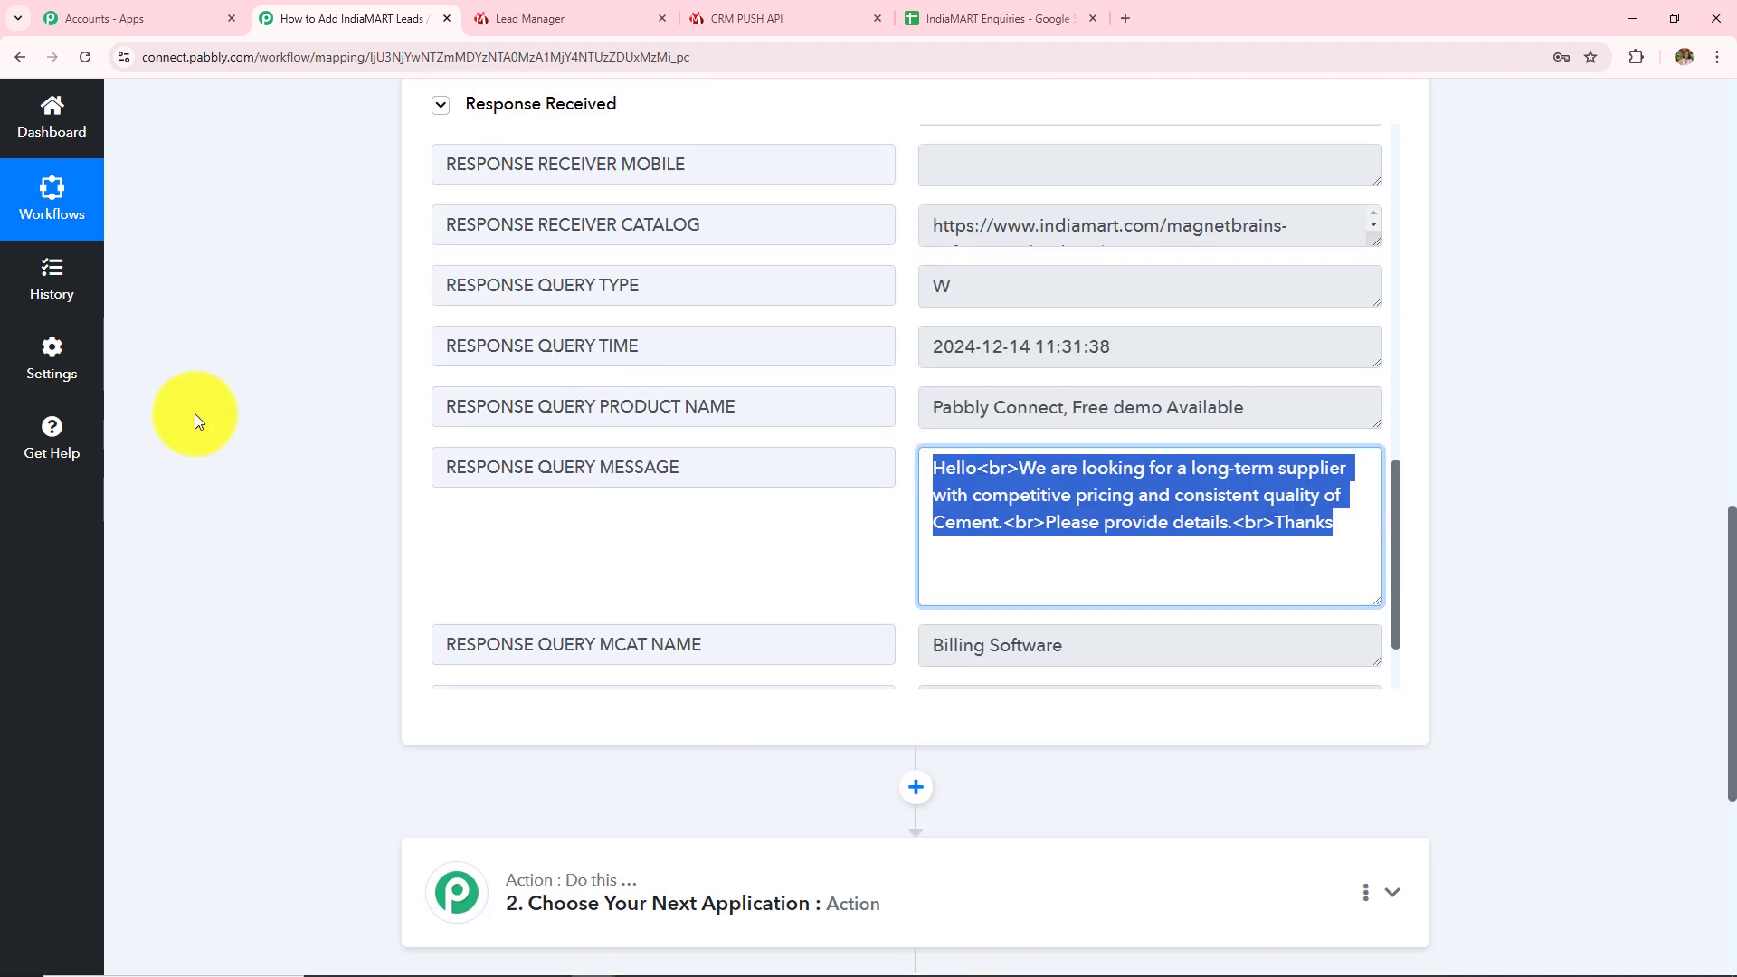
scroll(323, 371, "up", 15)
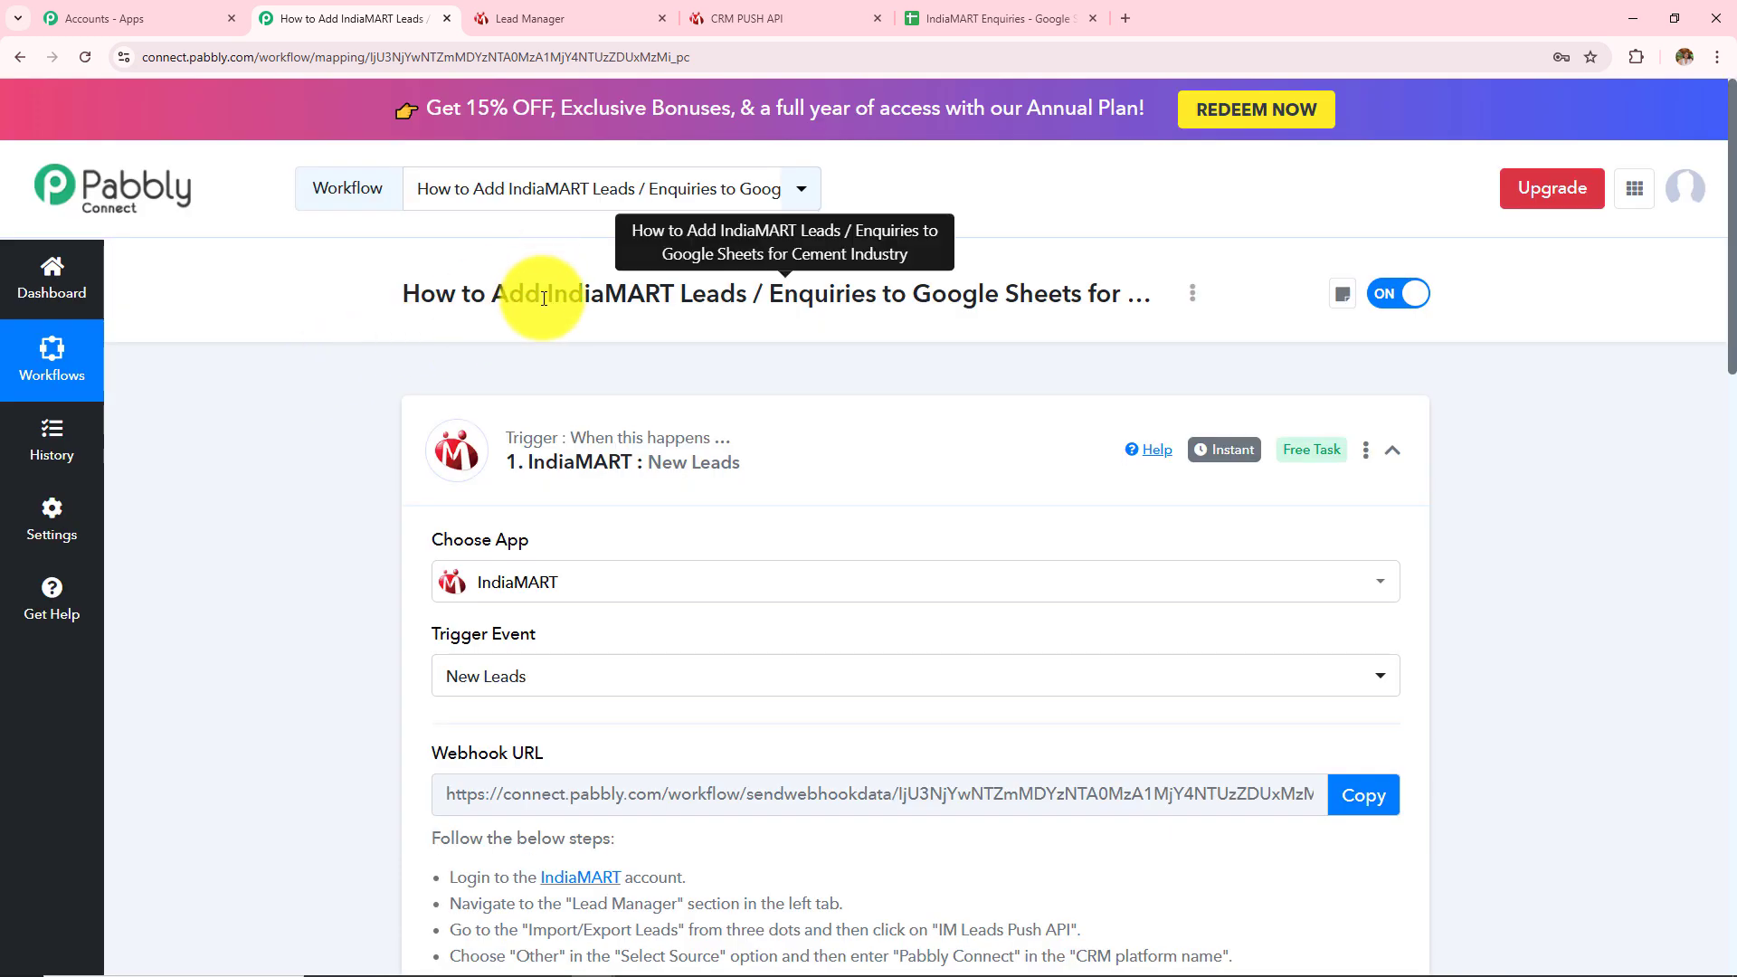
left_click_drag(542, 294, 722, 318)
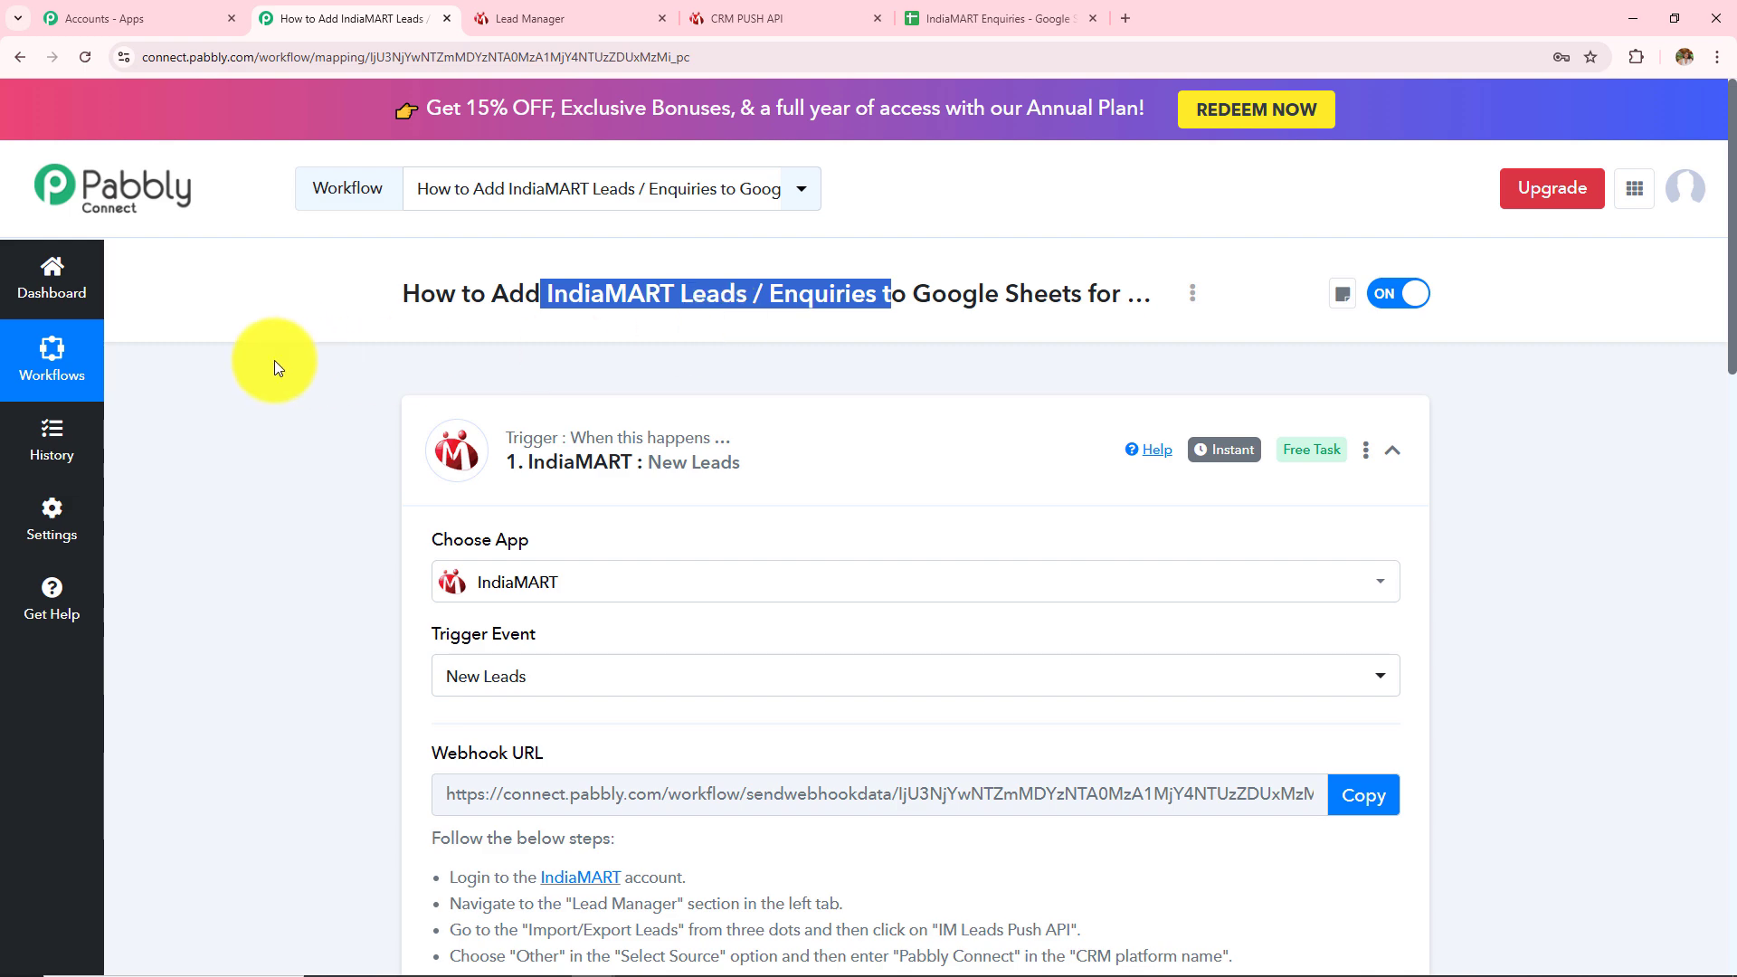
- Set up the workflow's action step with Google Sheets as the app and Add New Row as the action event
left_click(307, 427)
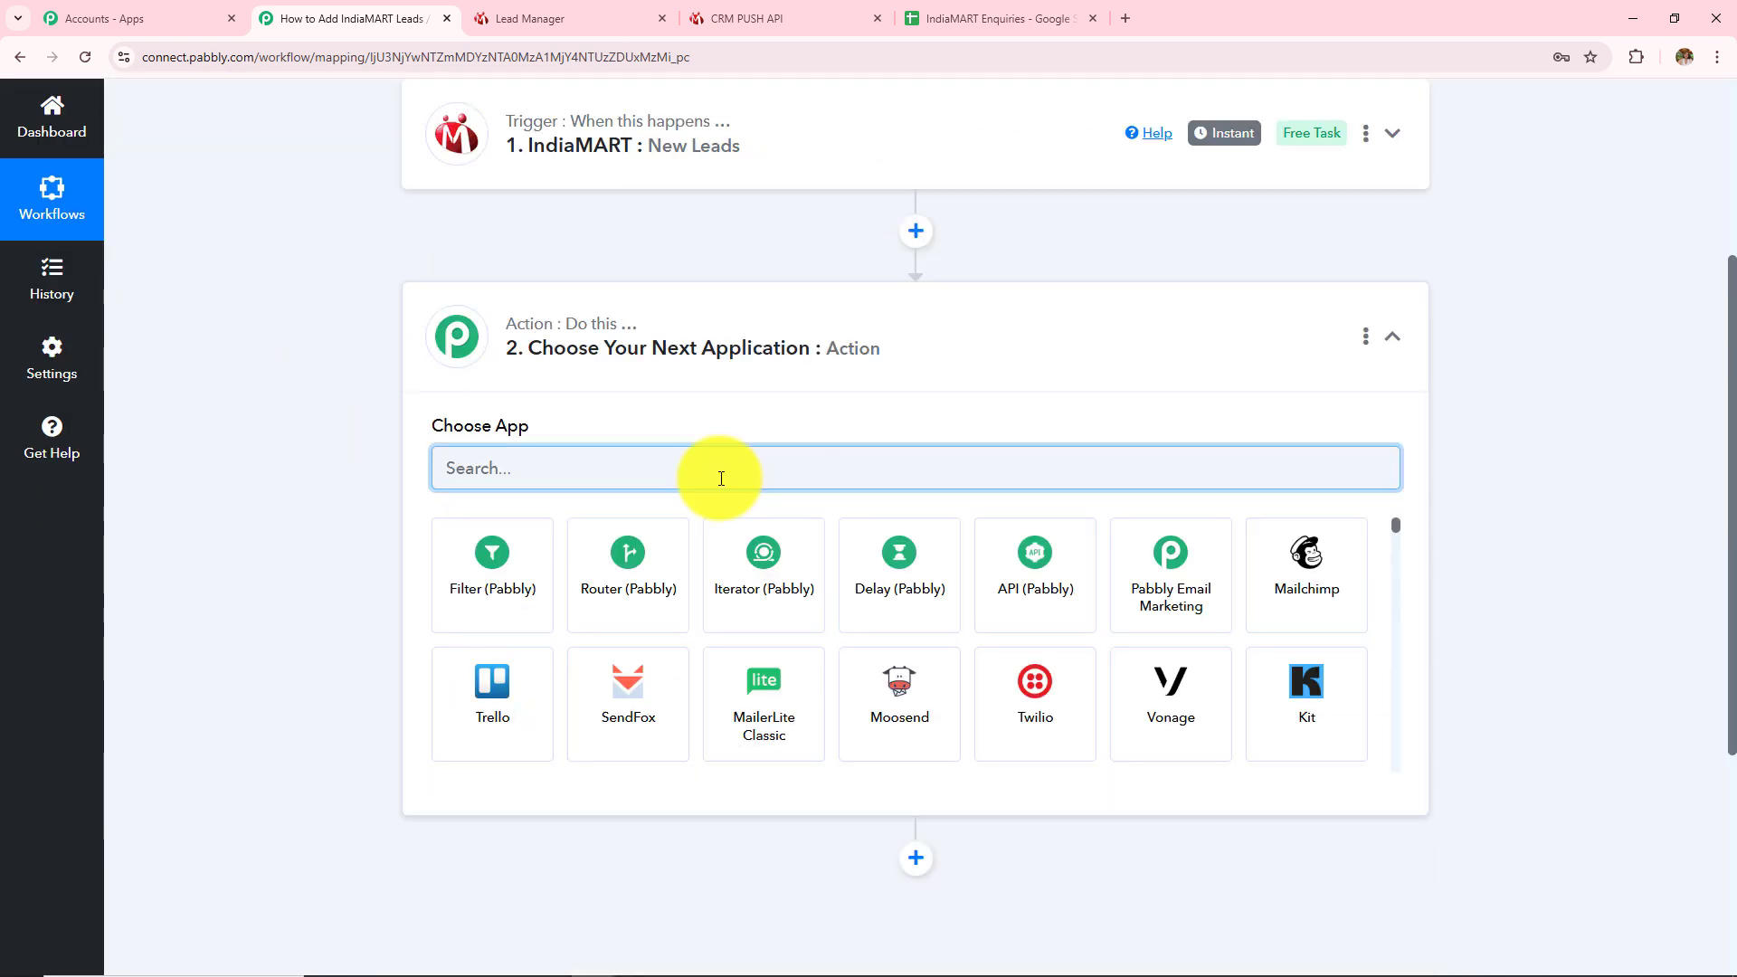
type("Googl")
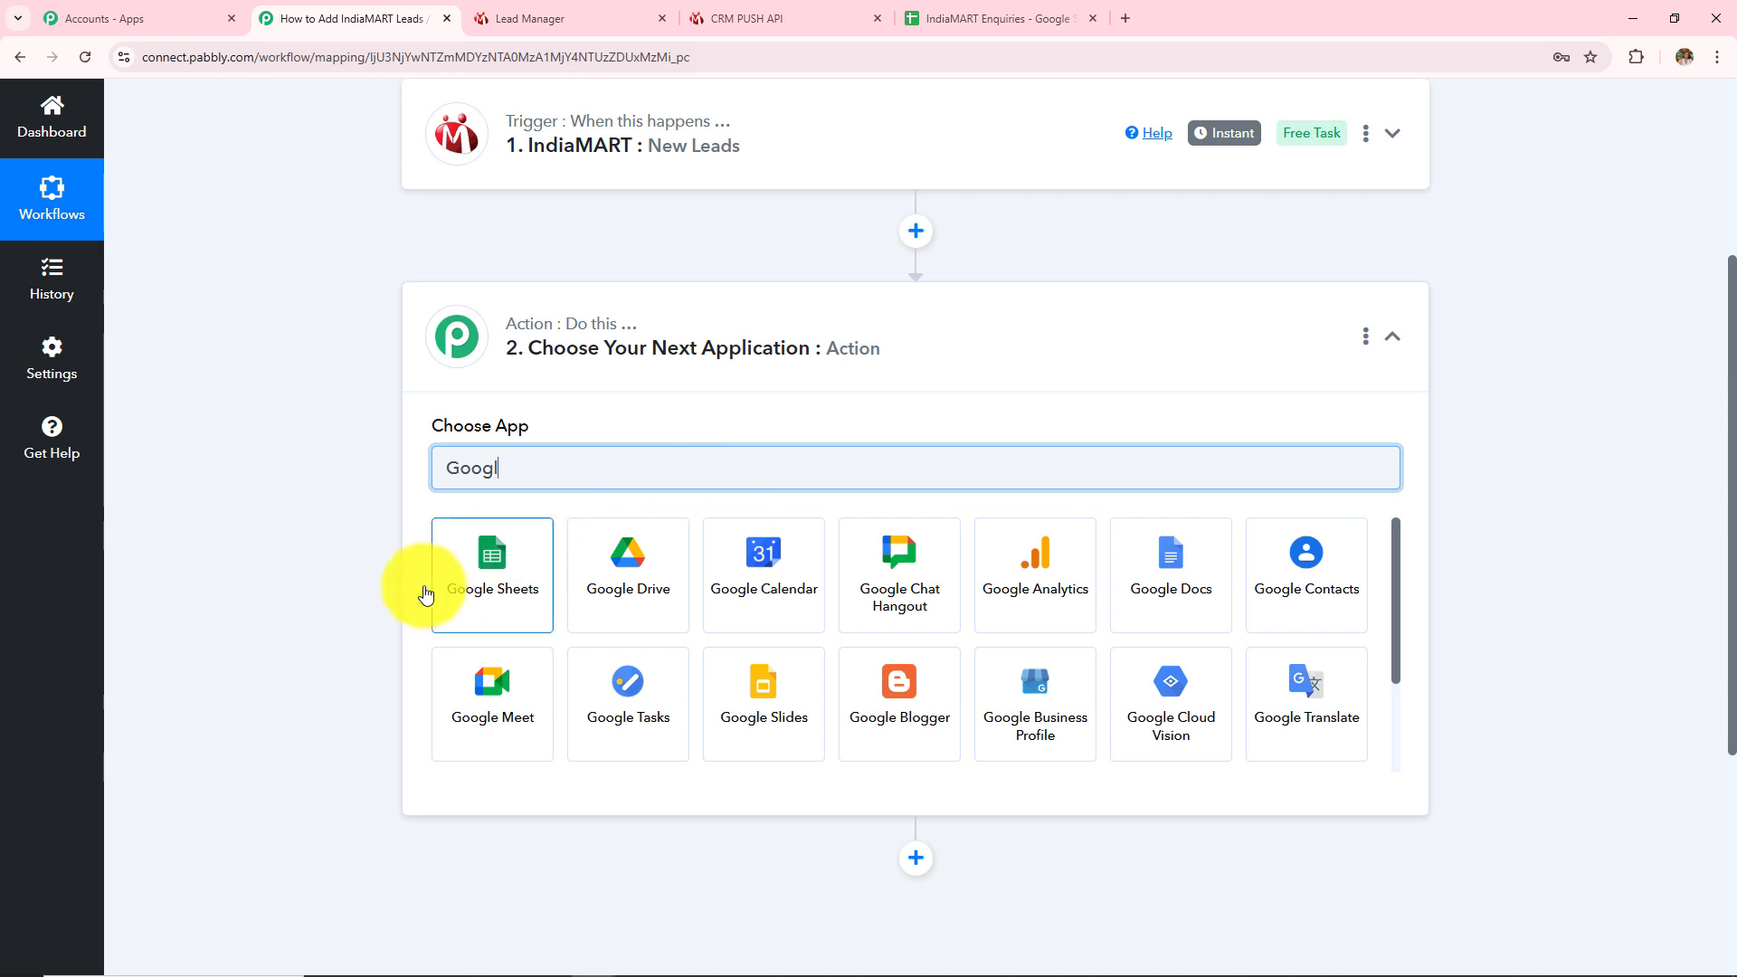
left_click(534, 588)
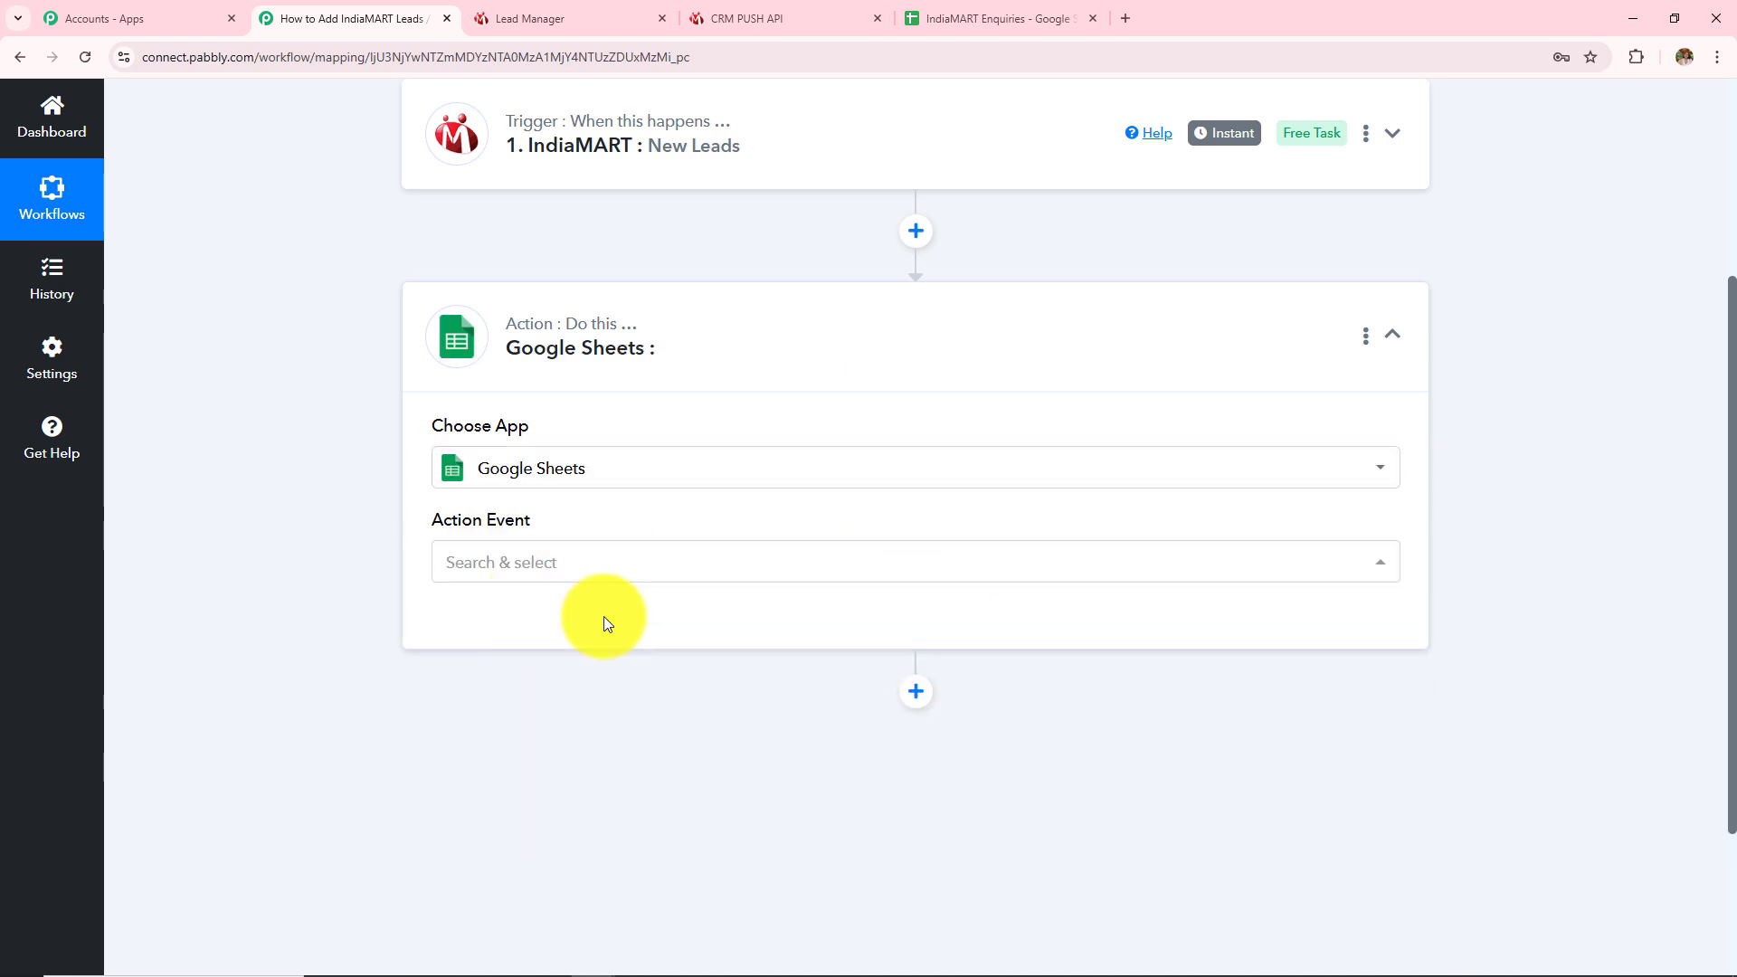
left_click(595, 565)
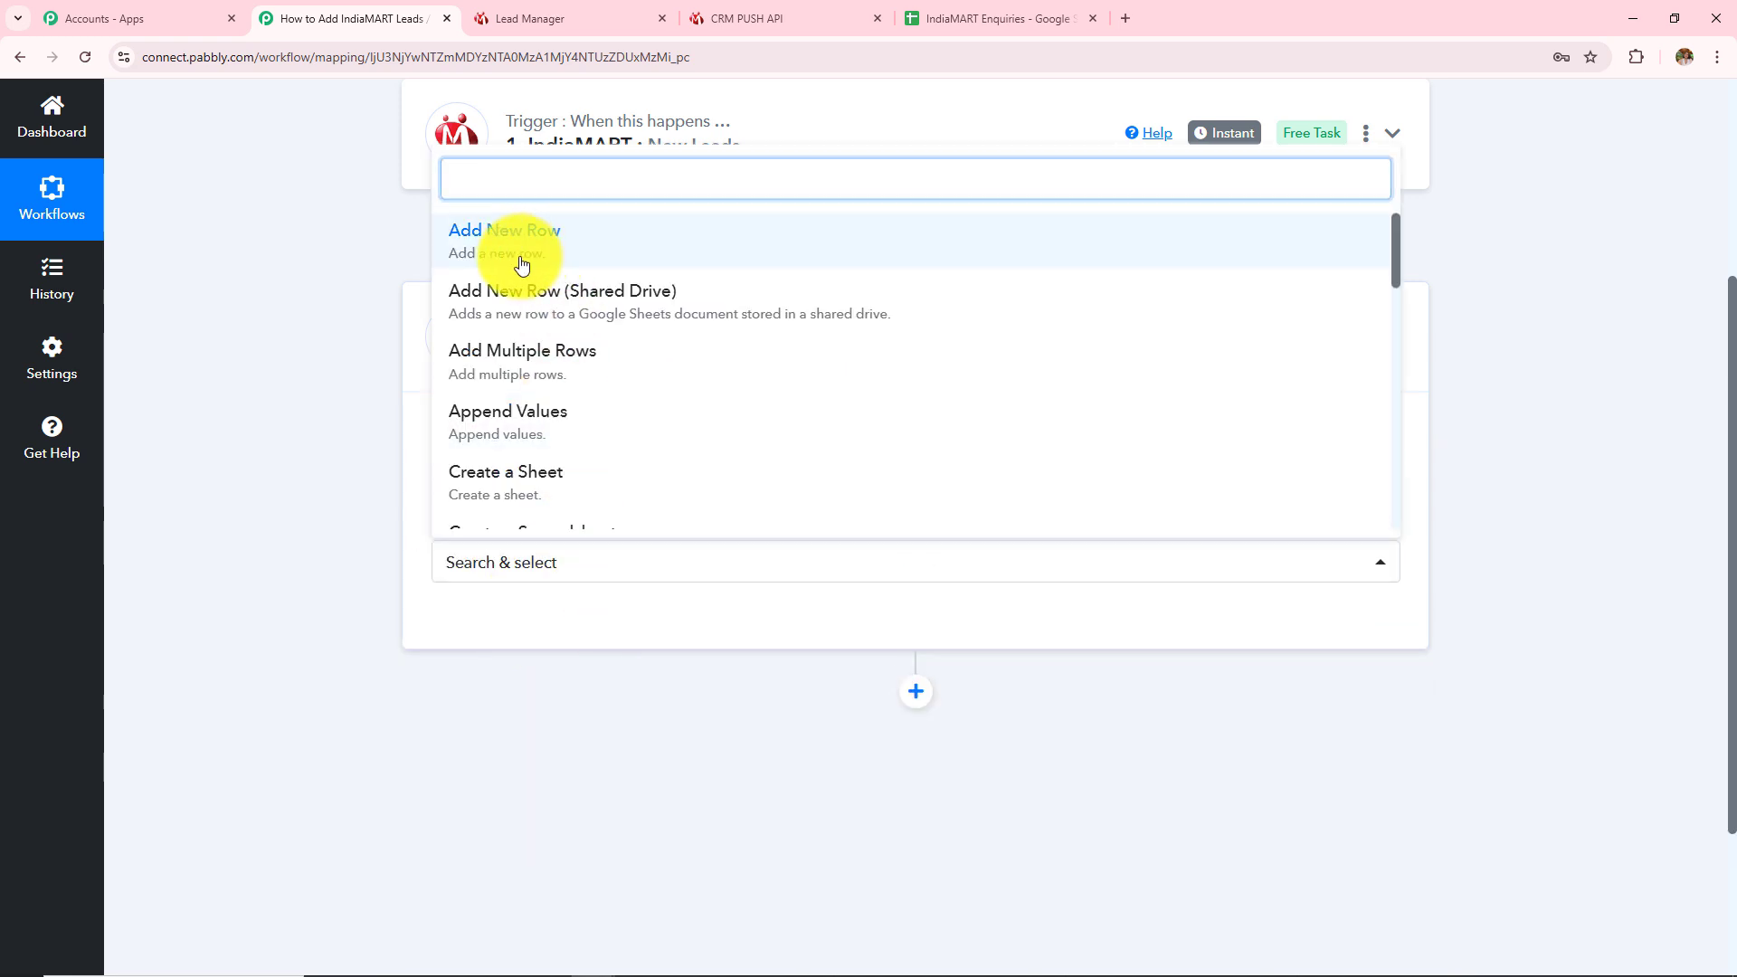
left_click(570, 248)
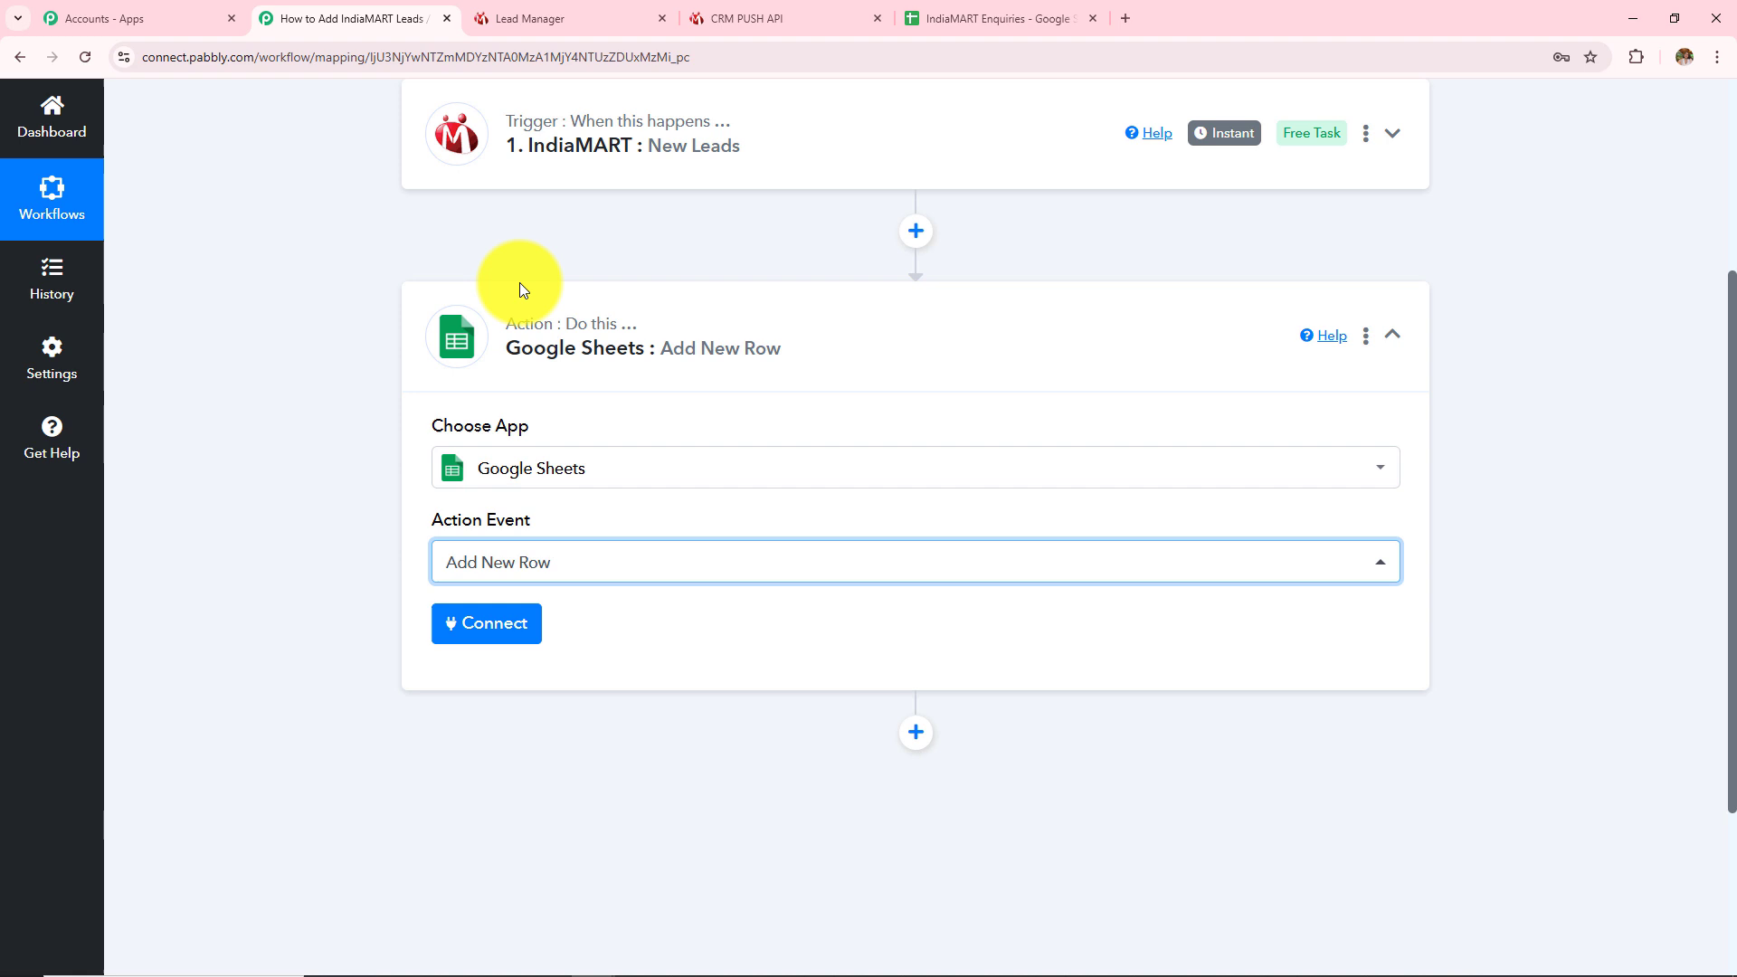
- Add a new Google Sheets connection by signing in with the Google account and allowing Pabbly Connect Sheets access
left_click(489, 639)
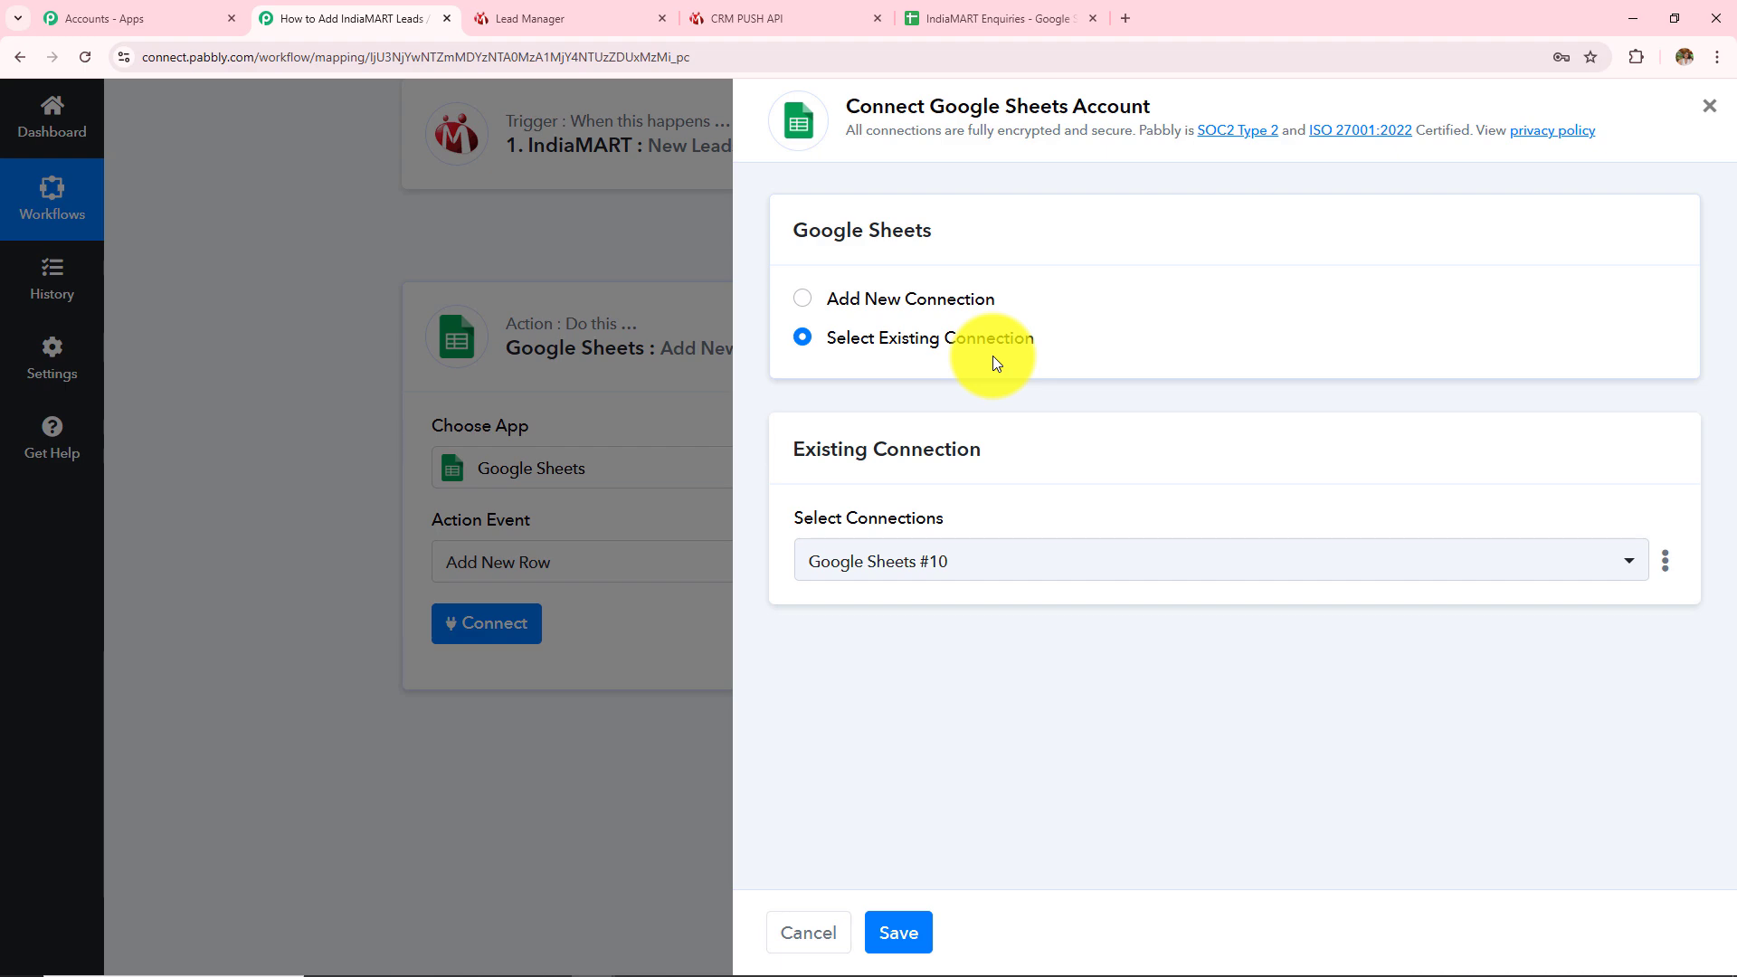
left_click(800, 303)
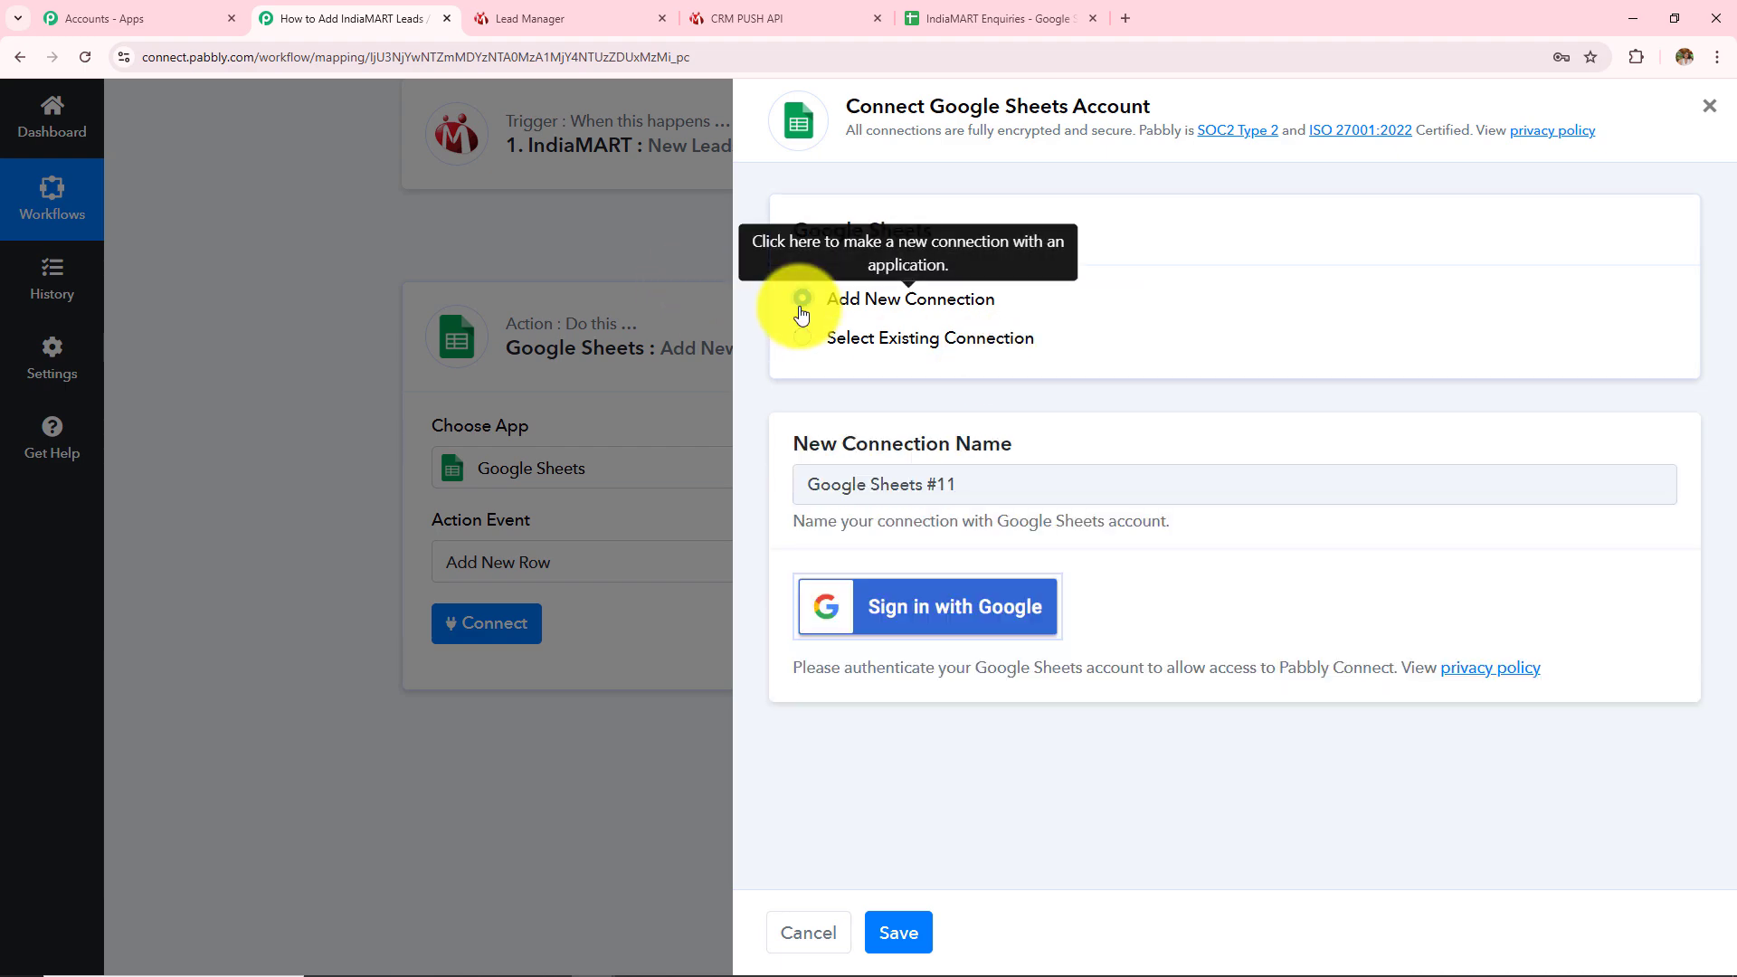
left_click(949, 633)
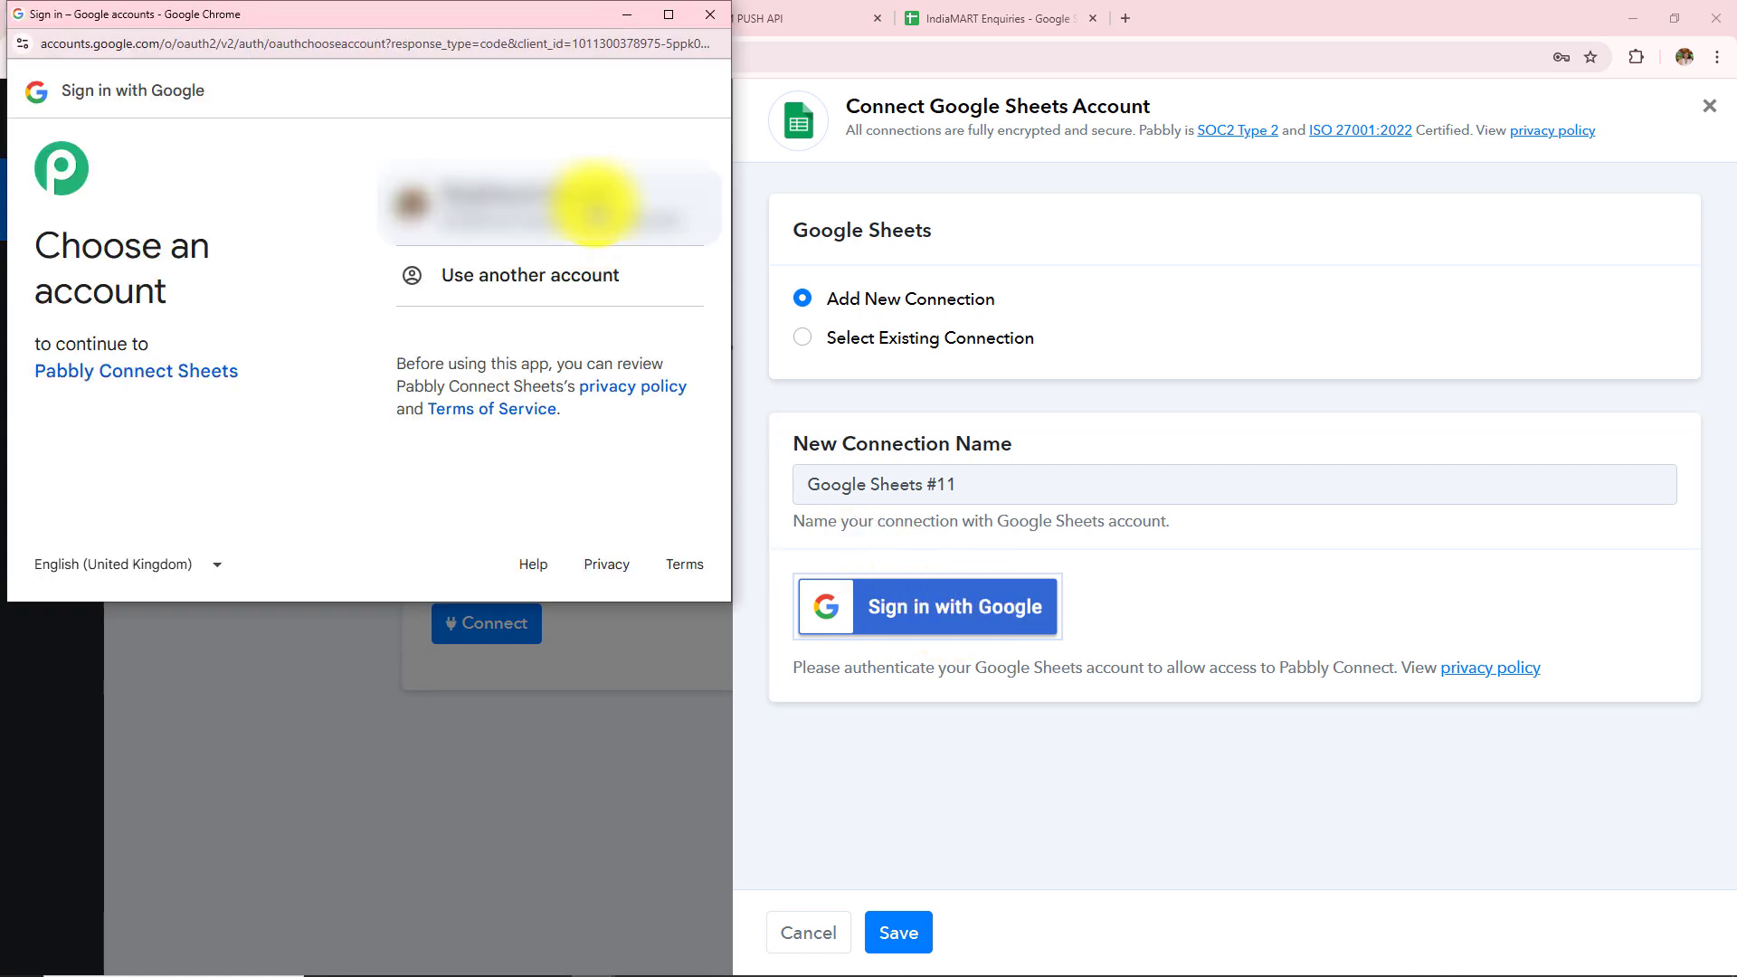
left_click(594, 208)
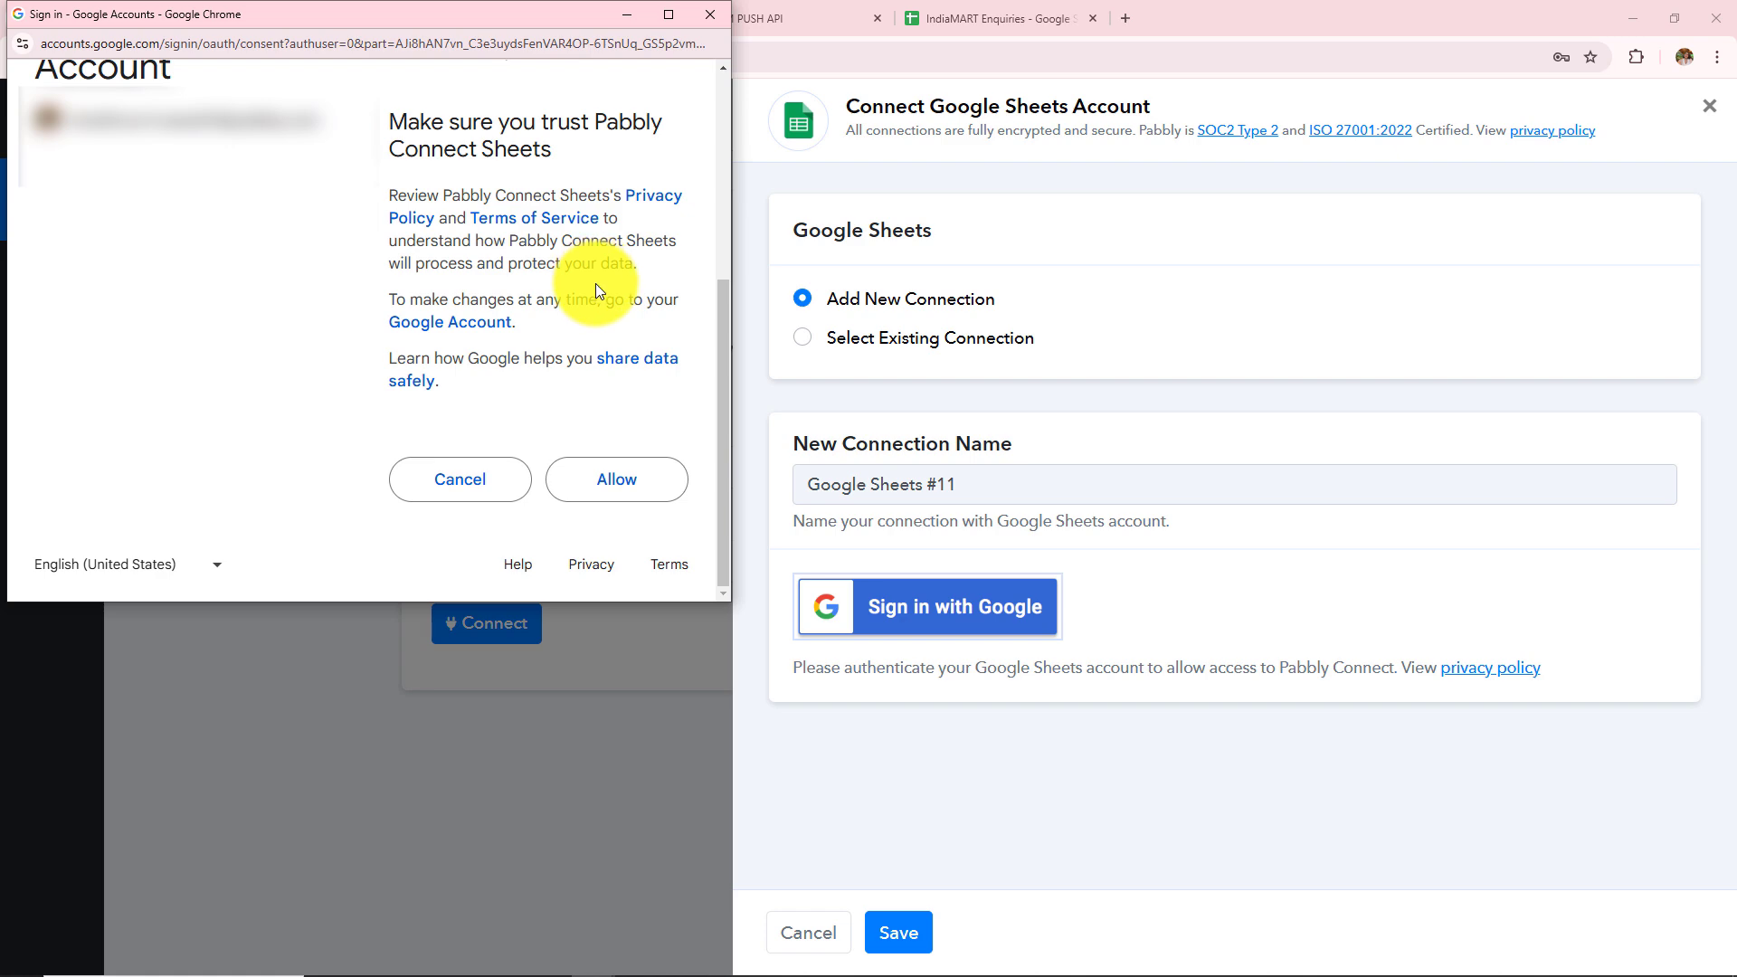
left_click(619, 481)
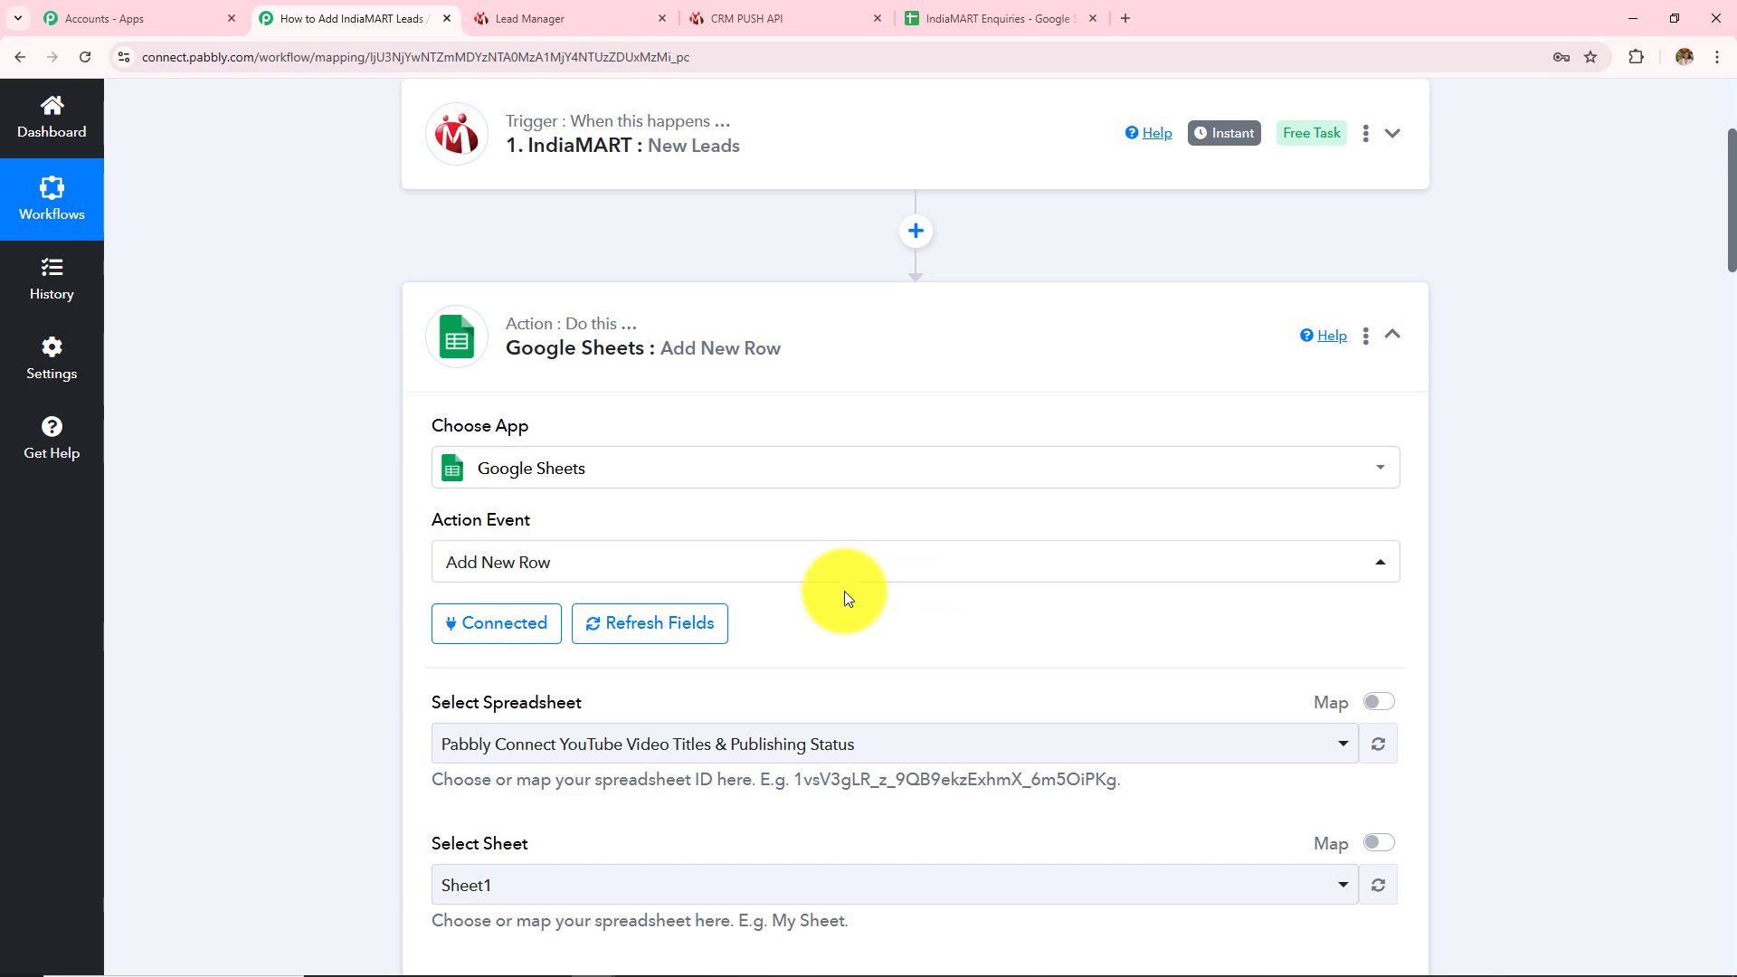
- Review the action's spreadsheet fields and check the column headers in the IndiaMART Enquiries Google Sheet
scroll(844, 593, "down", 12)
scroll(846, 597, "up", 15)
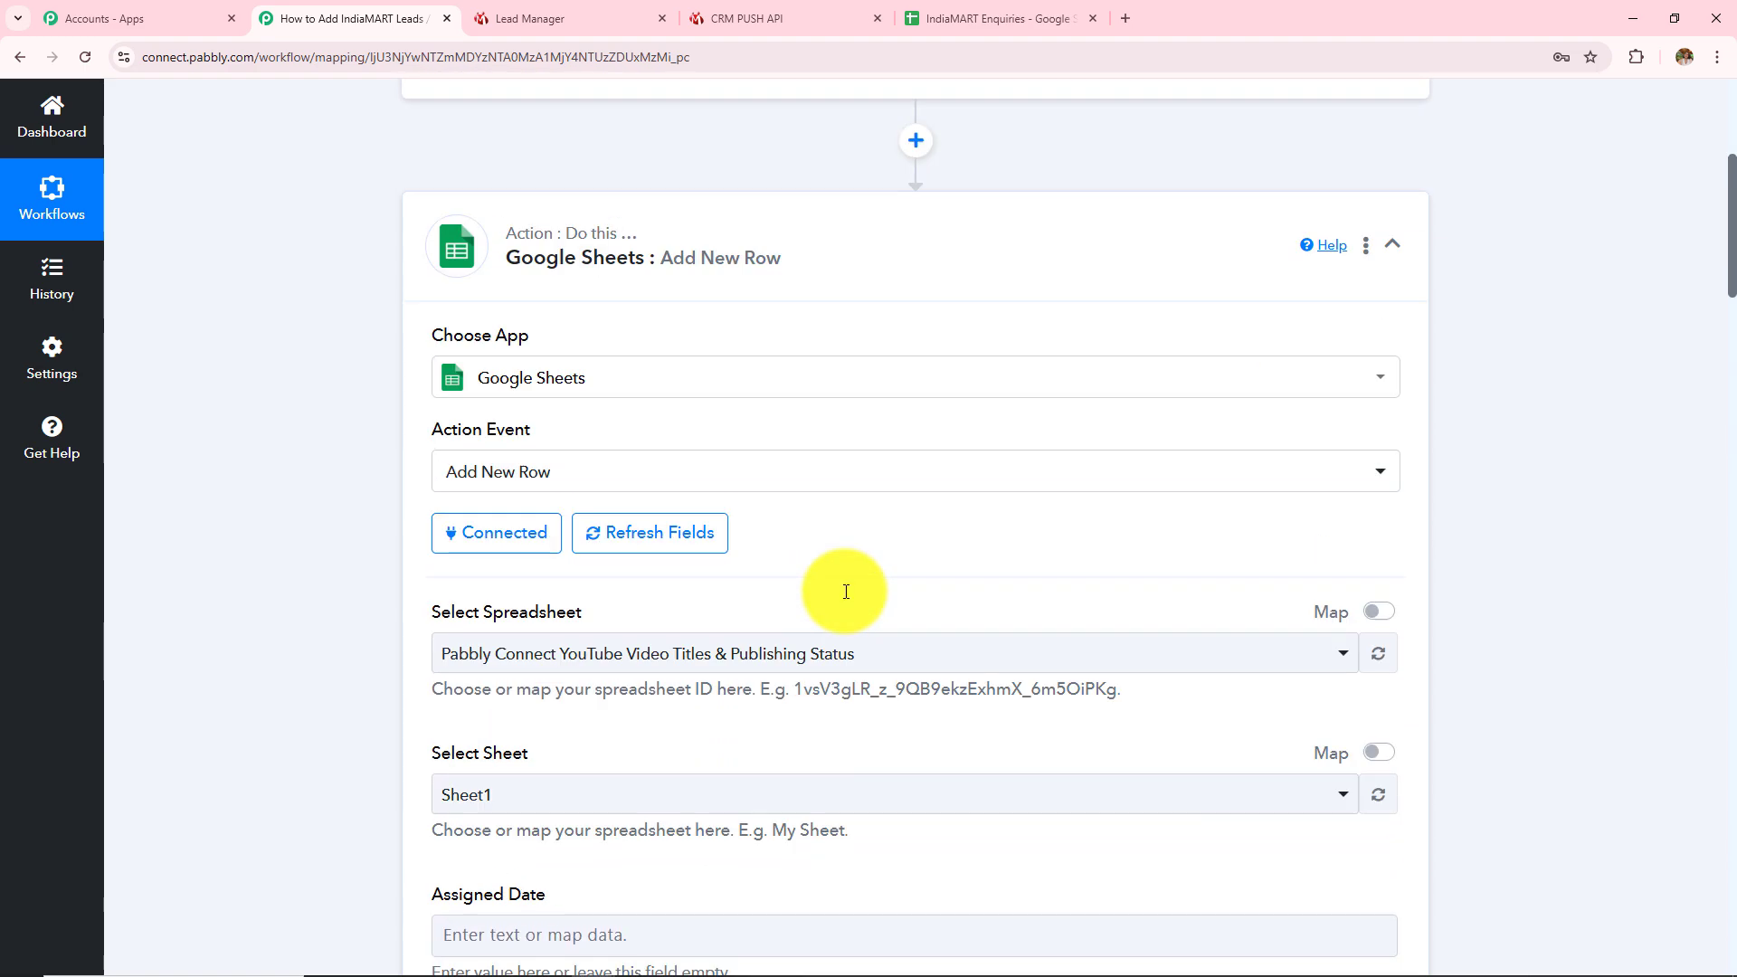
left_click_drag(476, 606, 659, 621)
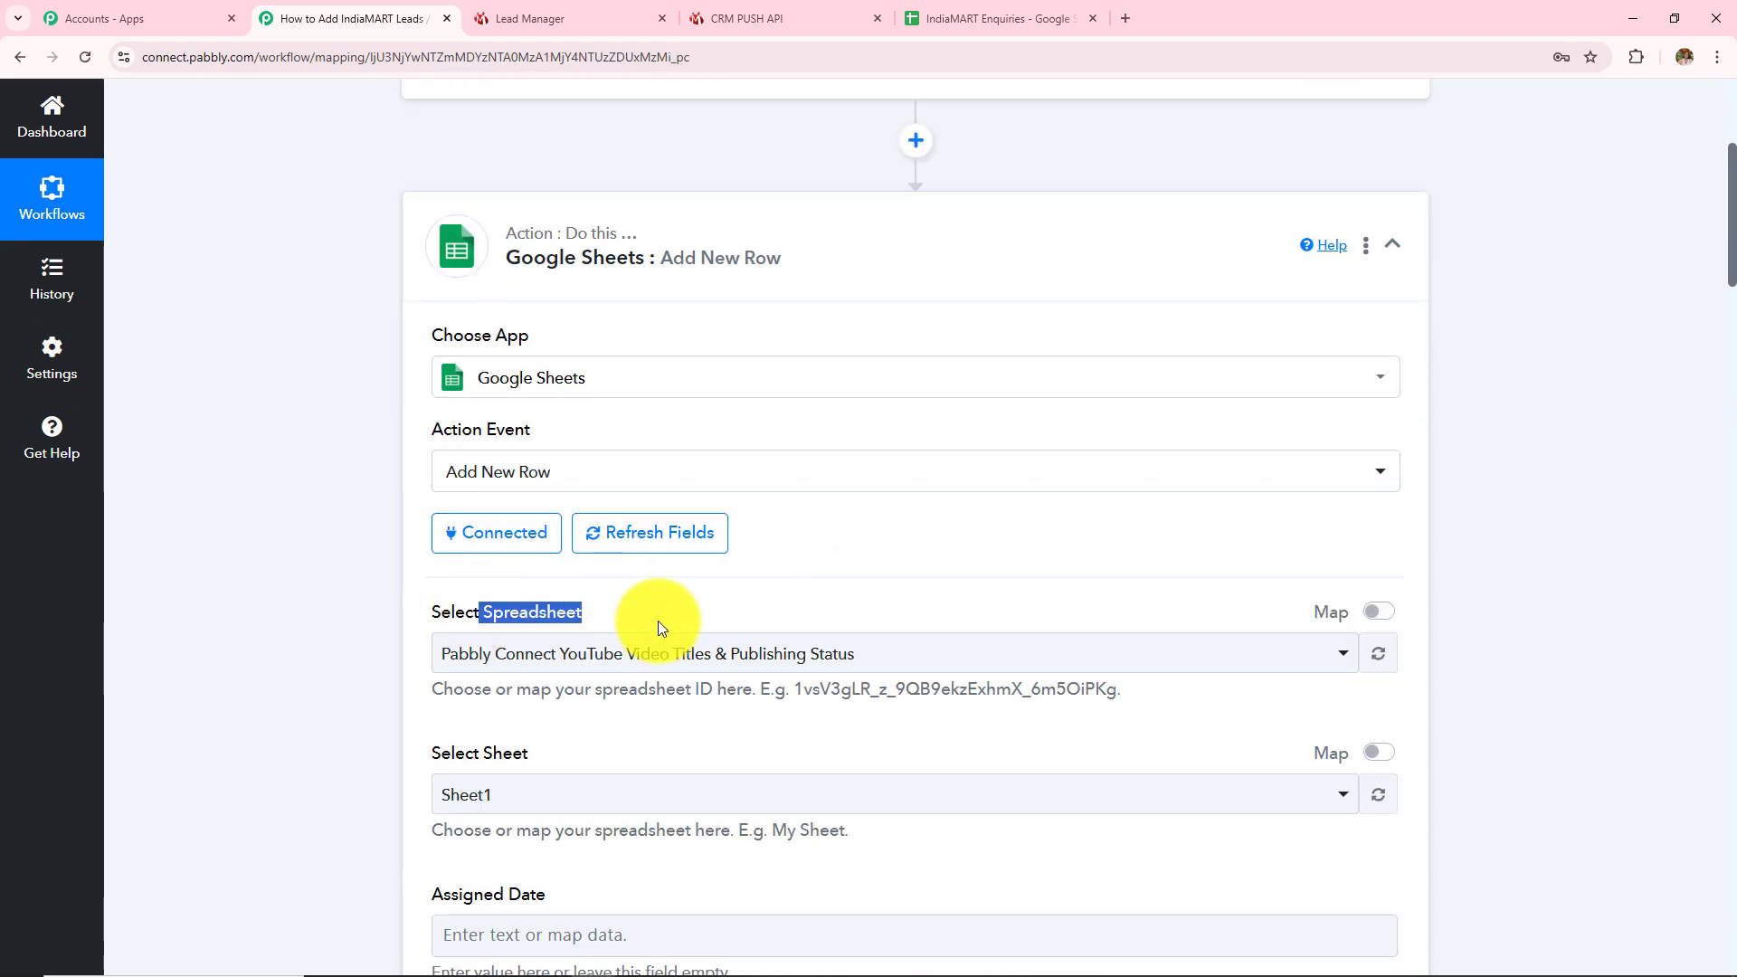
left_click(658, 620)
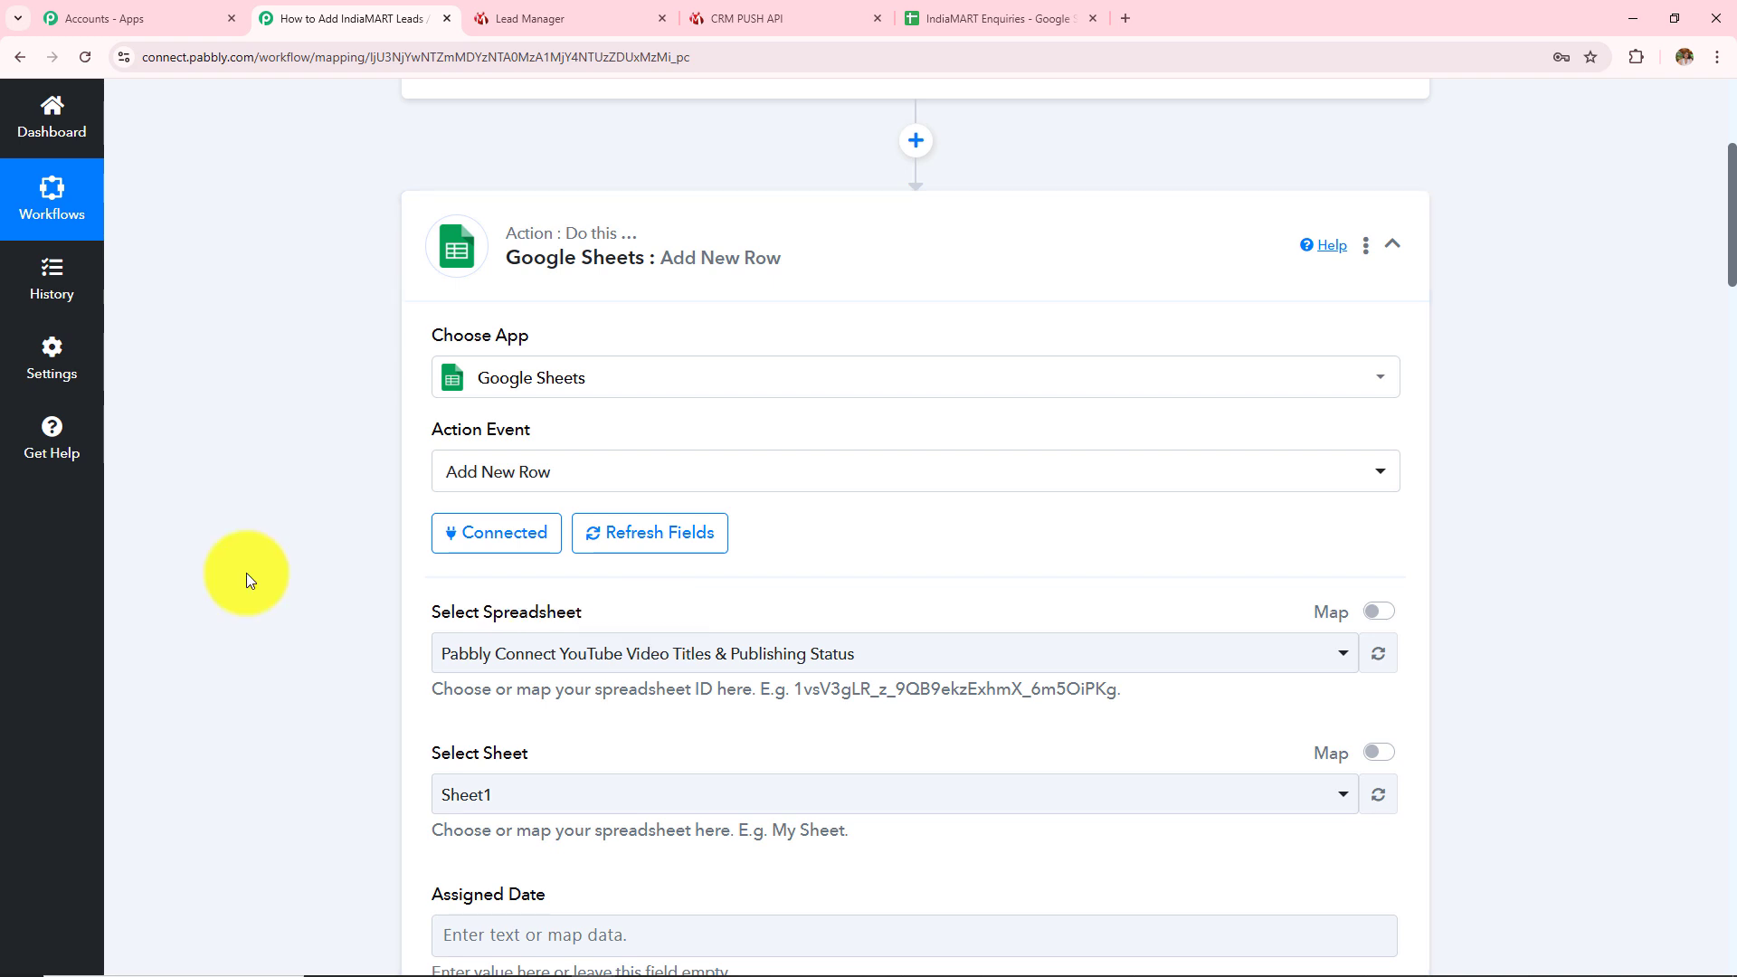
left_click(990, 18)
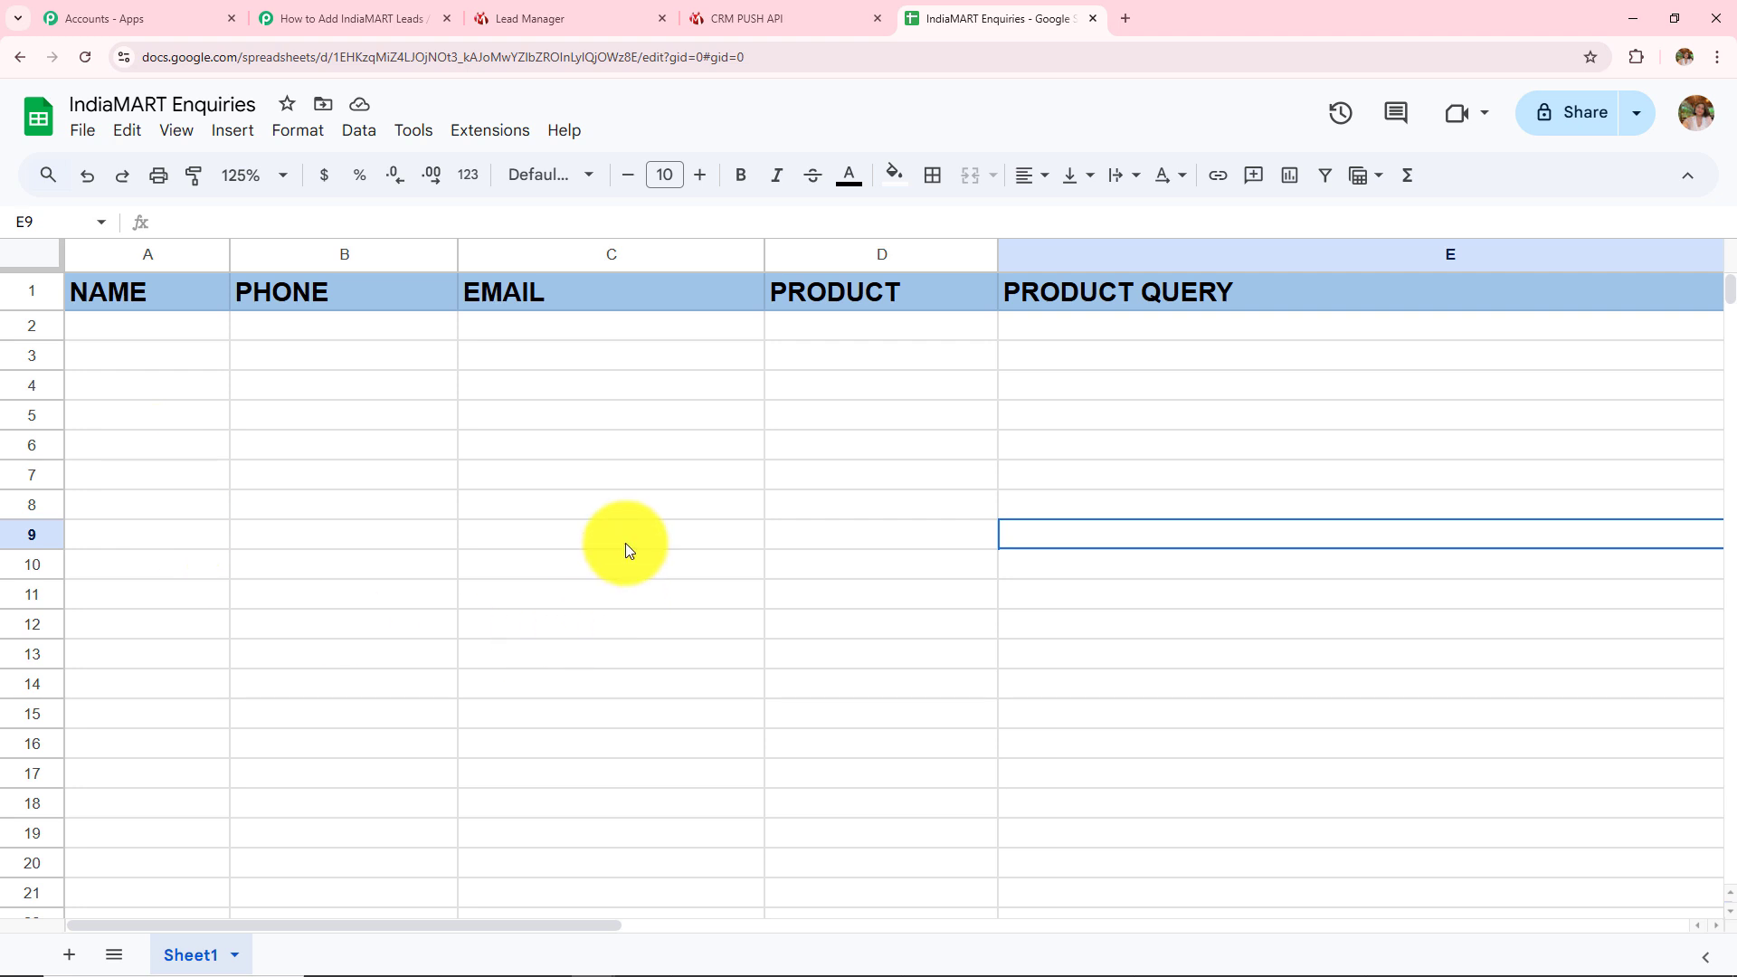
left_click(354, 18)
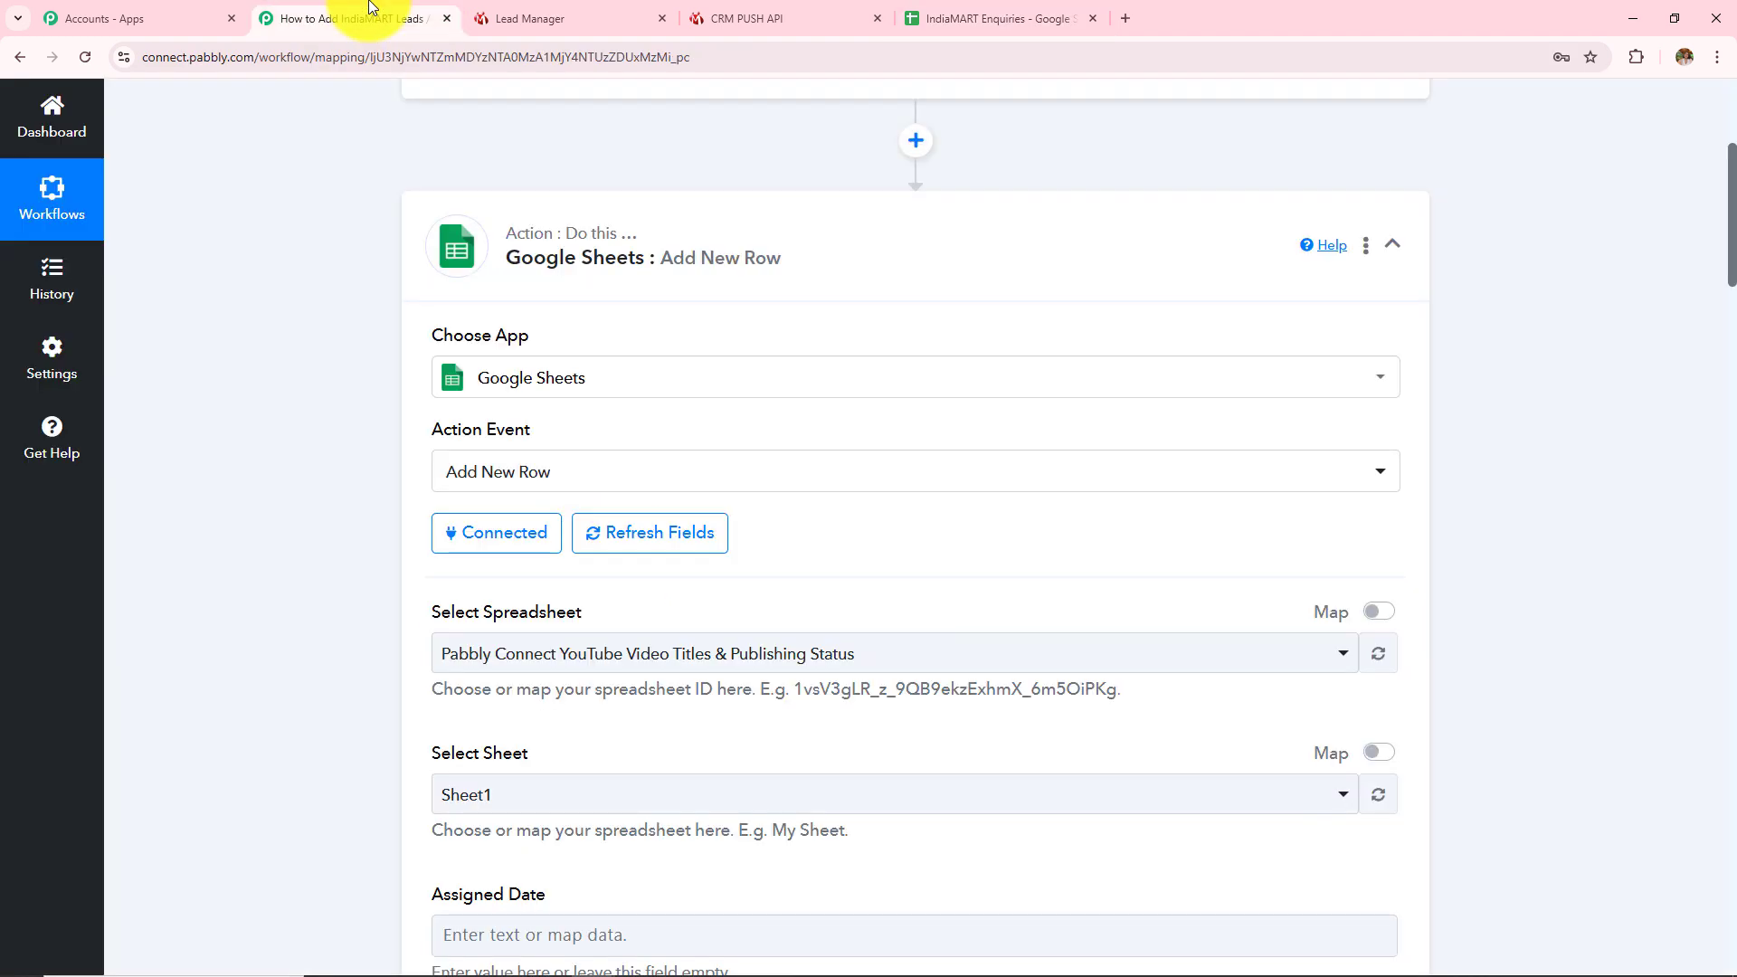
- Choose IndiaMART Enquiries as the spreadsheet for the Add New Row action
left_click(600, 641)
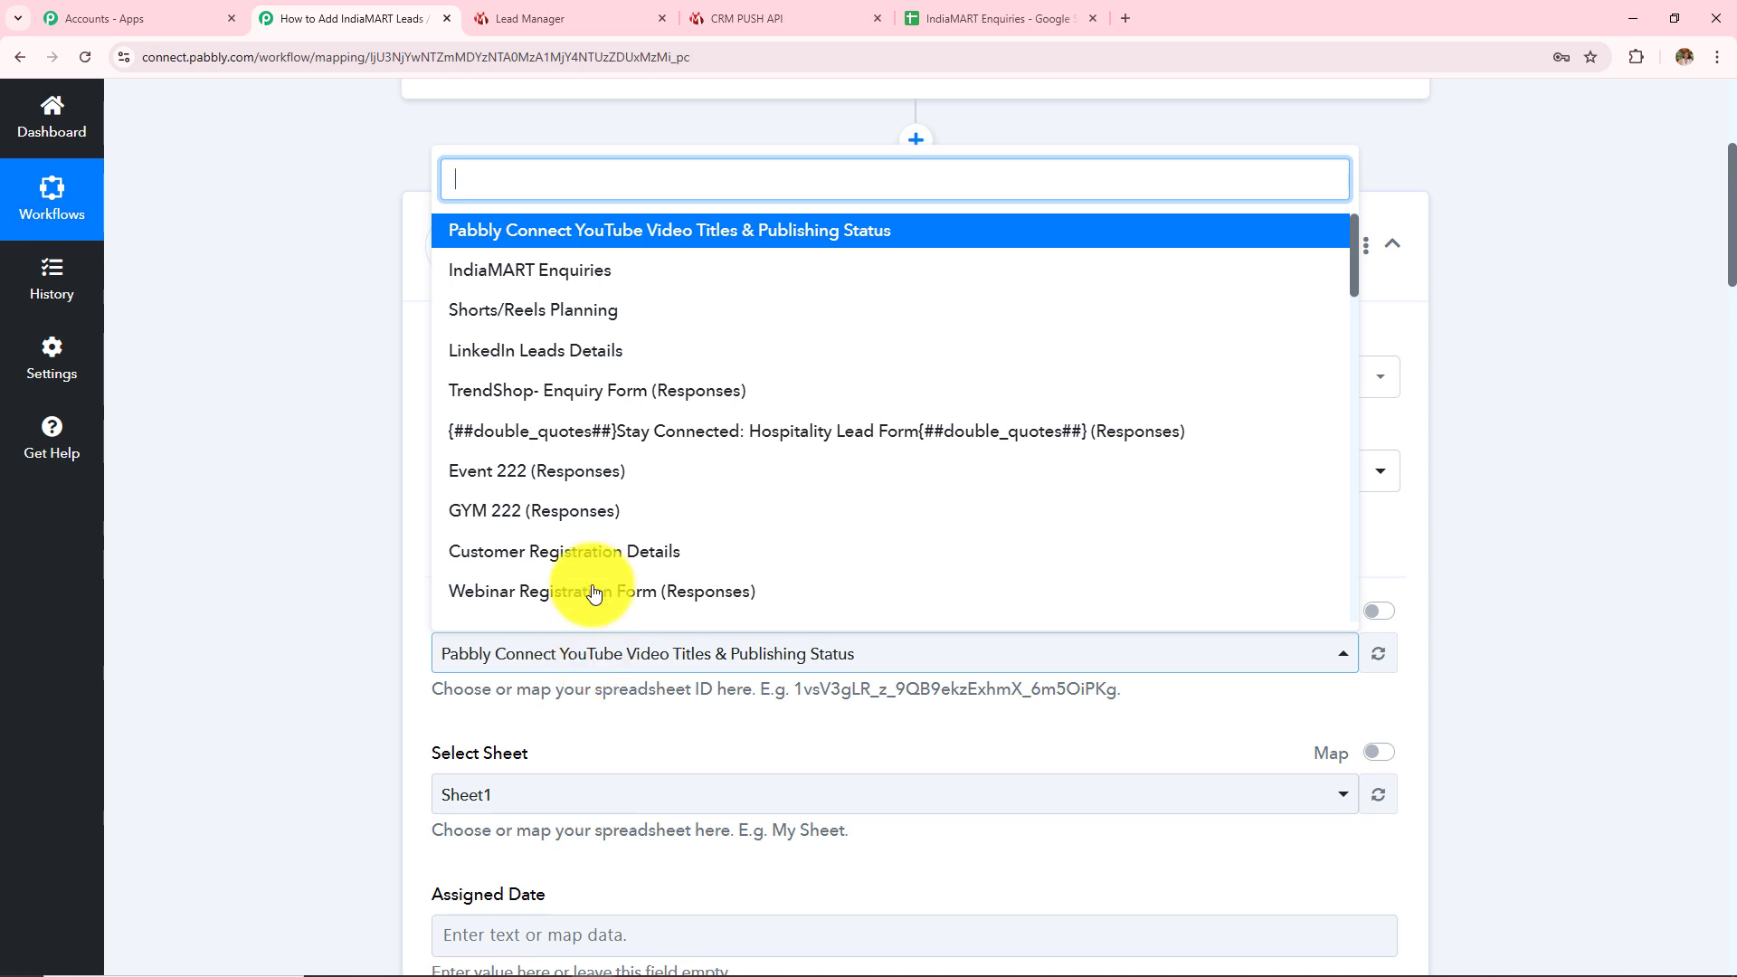
left_click(570, 270)
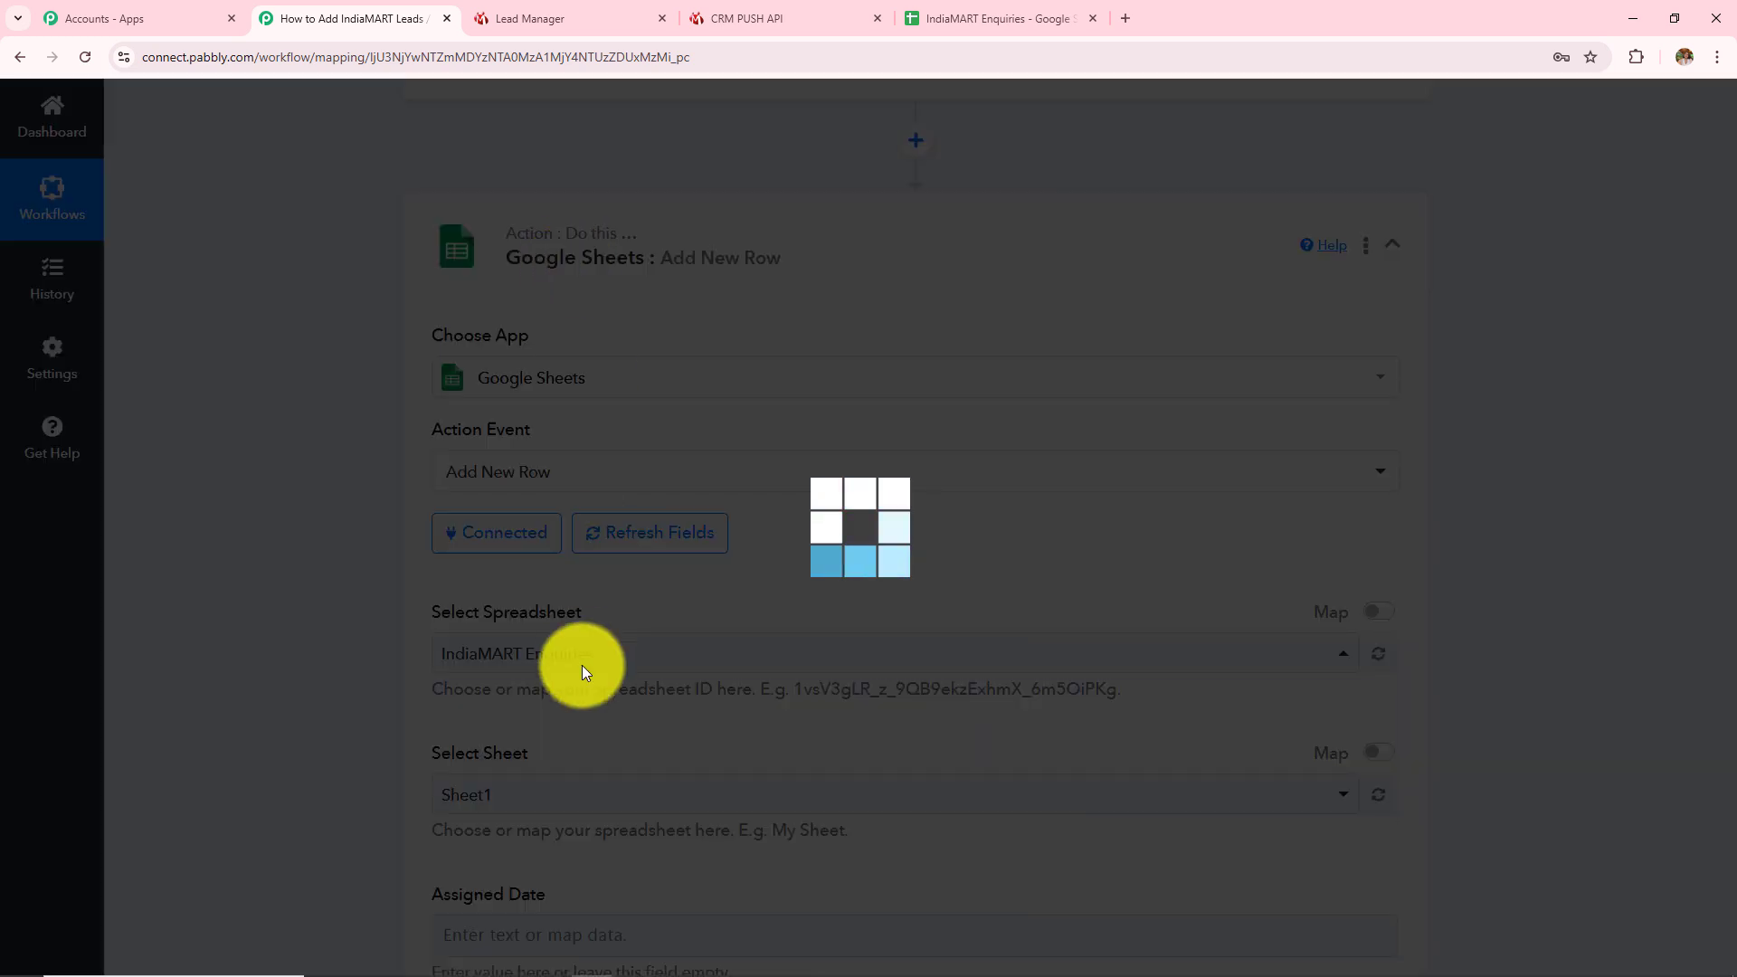
scroll(582, 665, "down", 2)
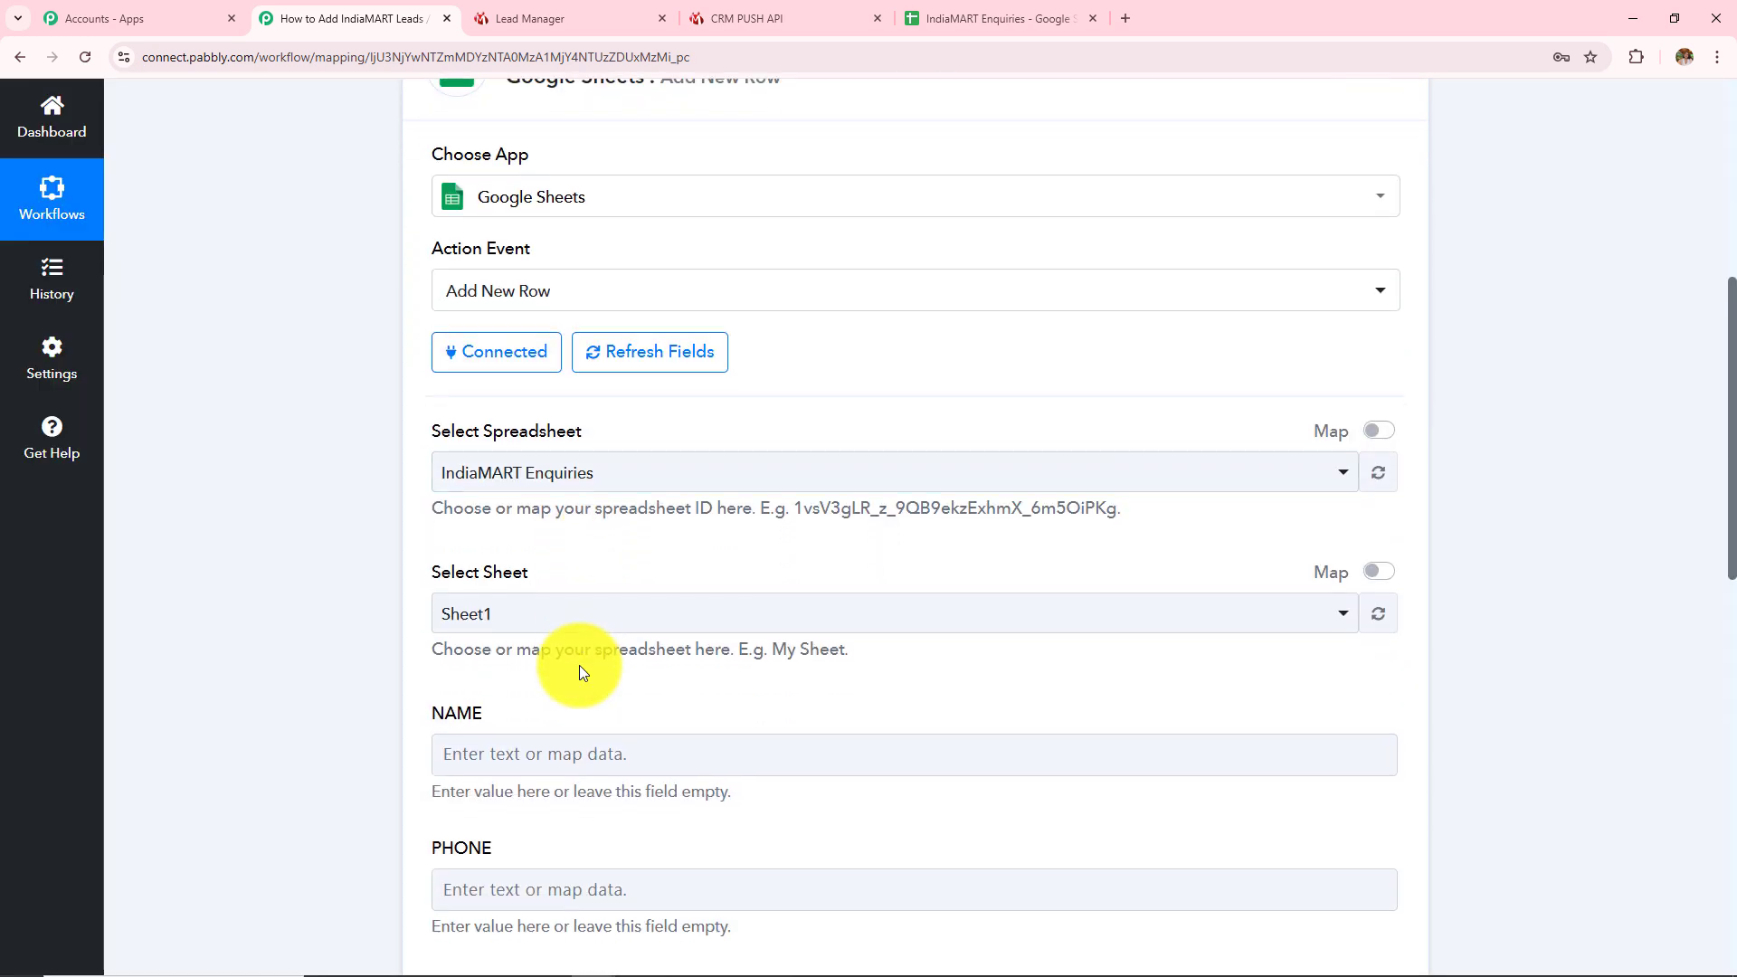
- Use Sheet1 as the target sheet and compare the action's column fields with the headers in the IndiaMART Enquiries spreadsheet
left_click(461, 615)
scroll(531, 615, "down", 3)
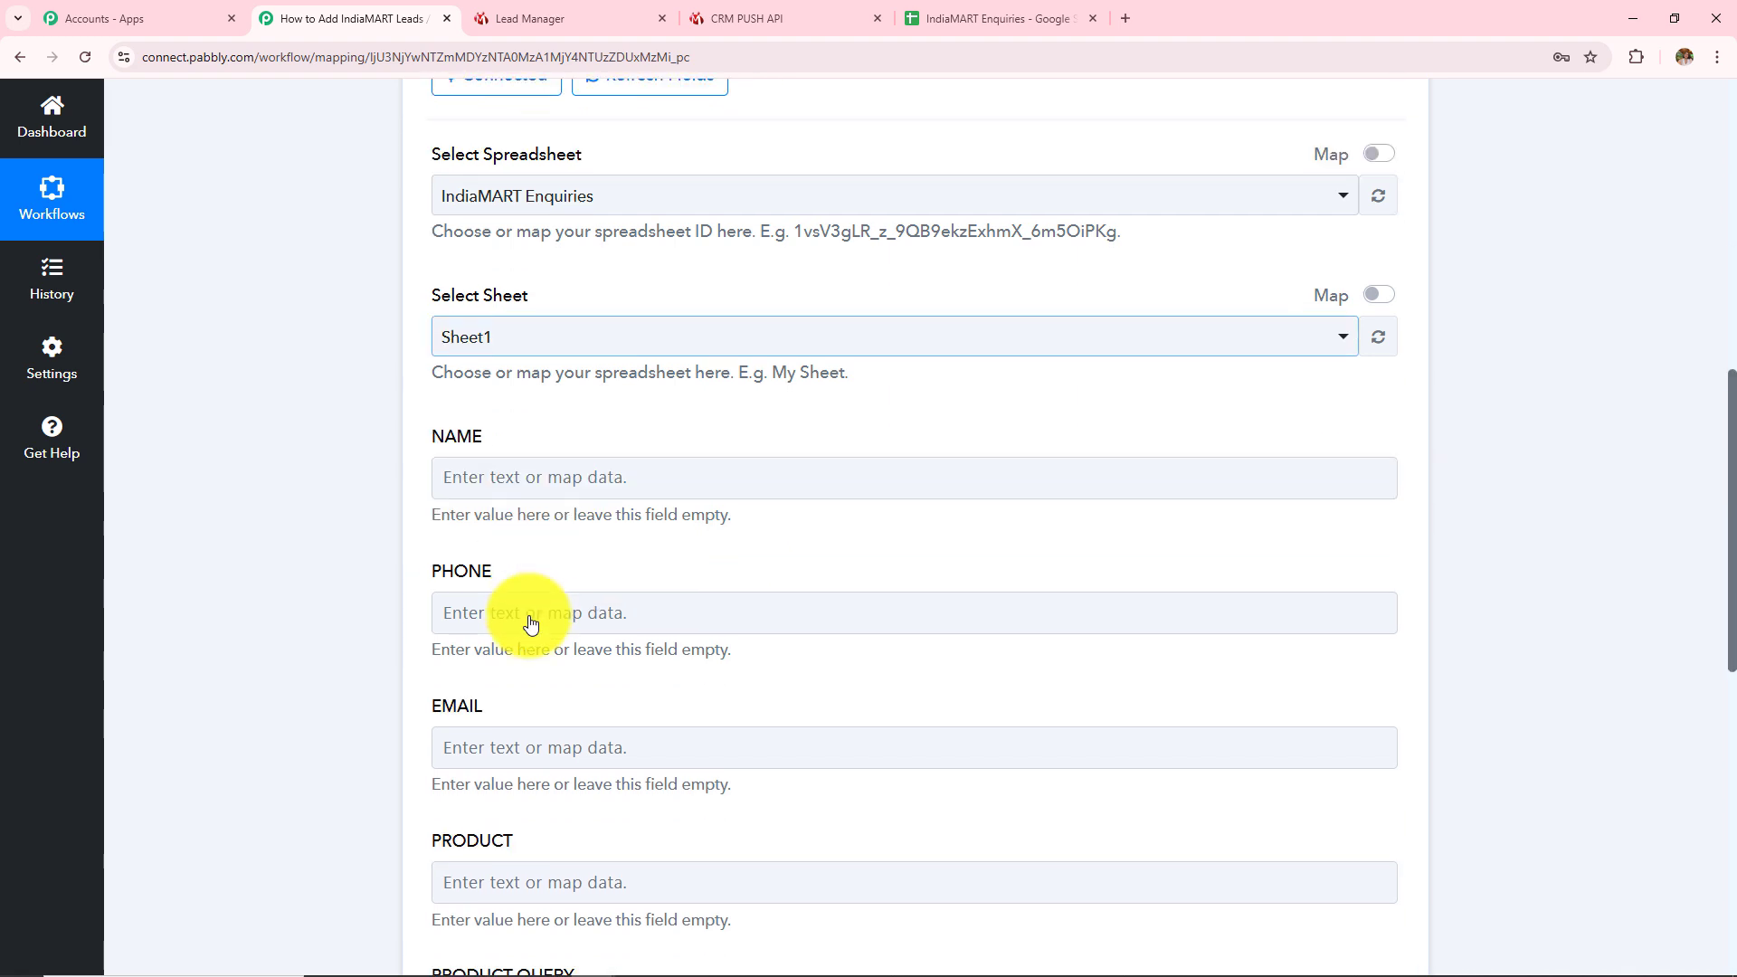
scroll(531, 625, "down", 3)
left_click(443, 624)
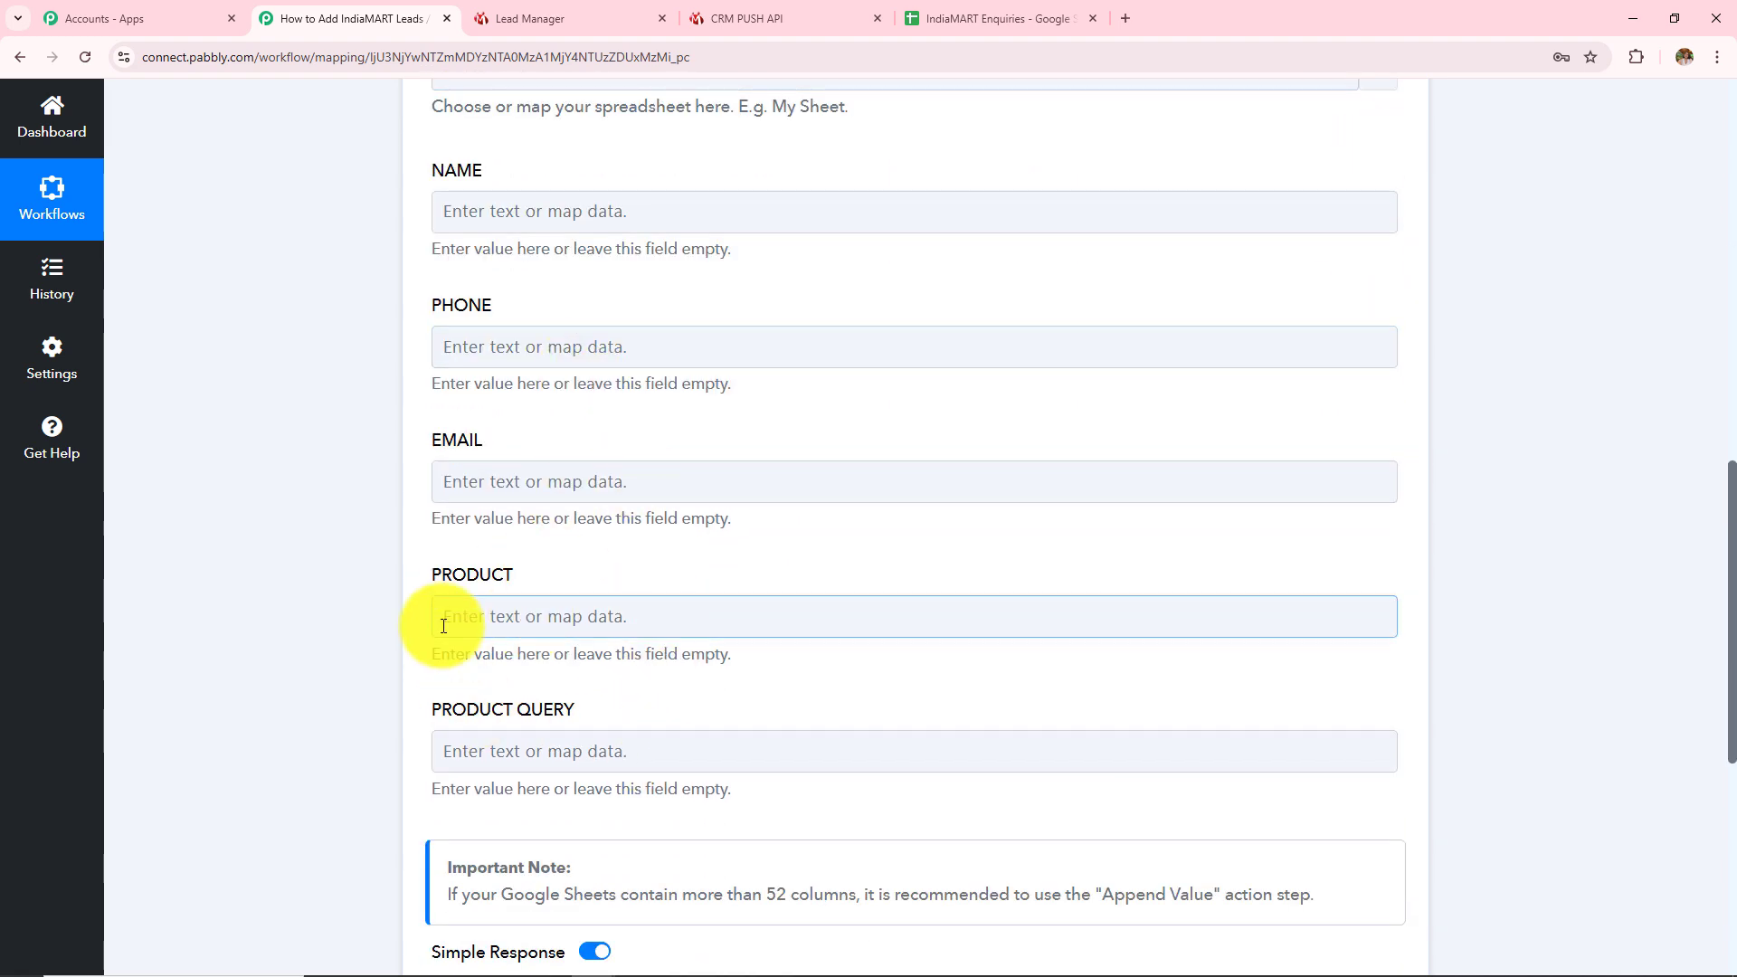
left_click(919, 20)
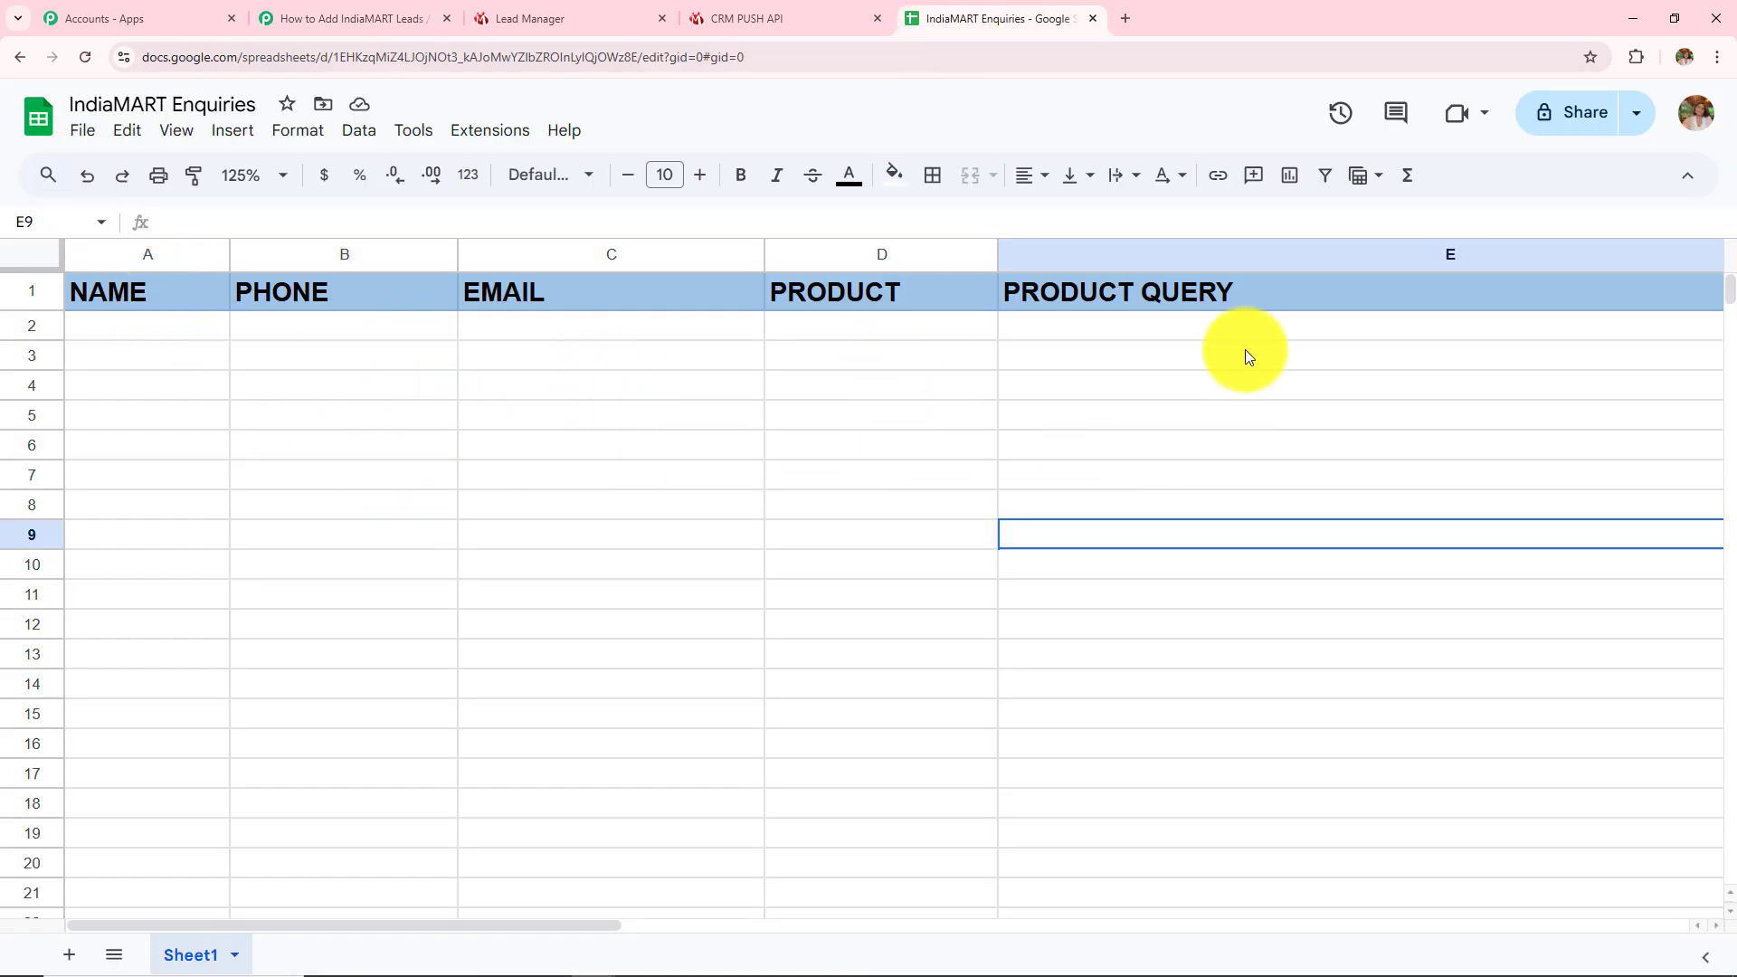
left_click(352, 18)
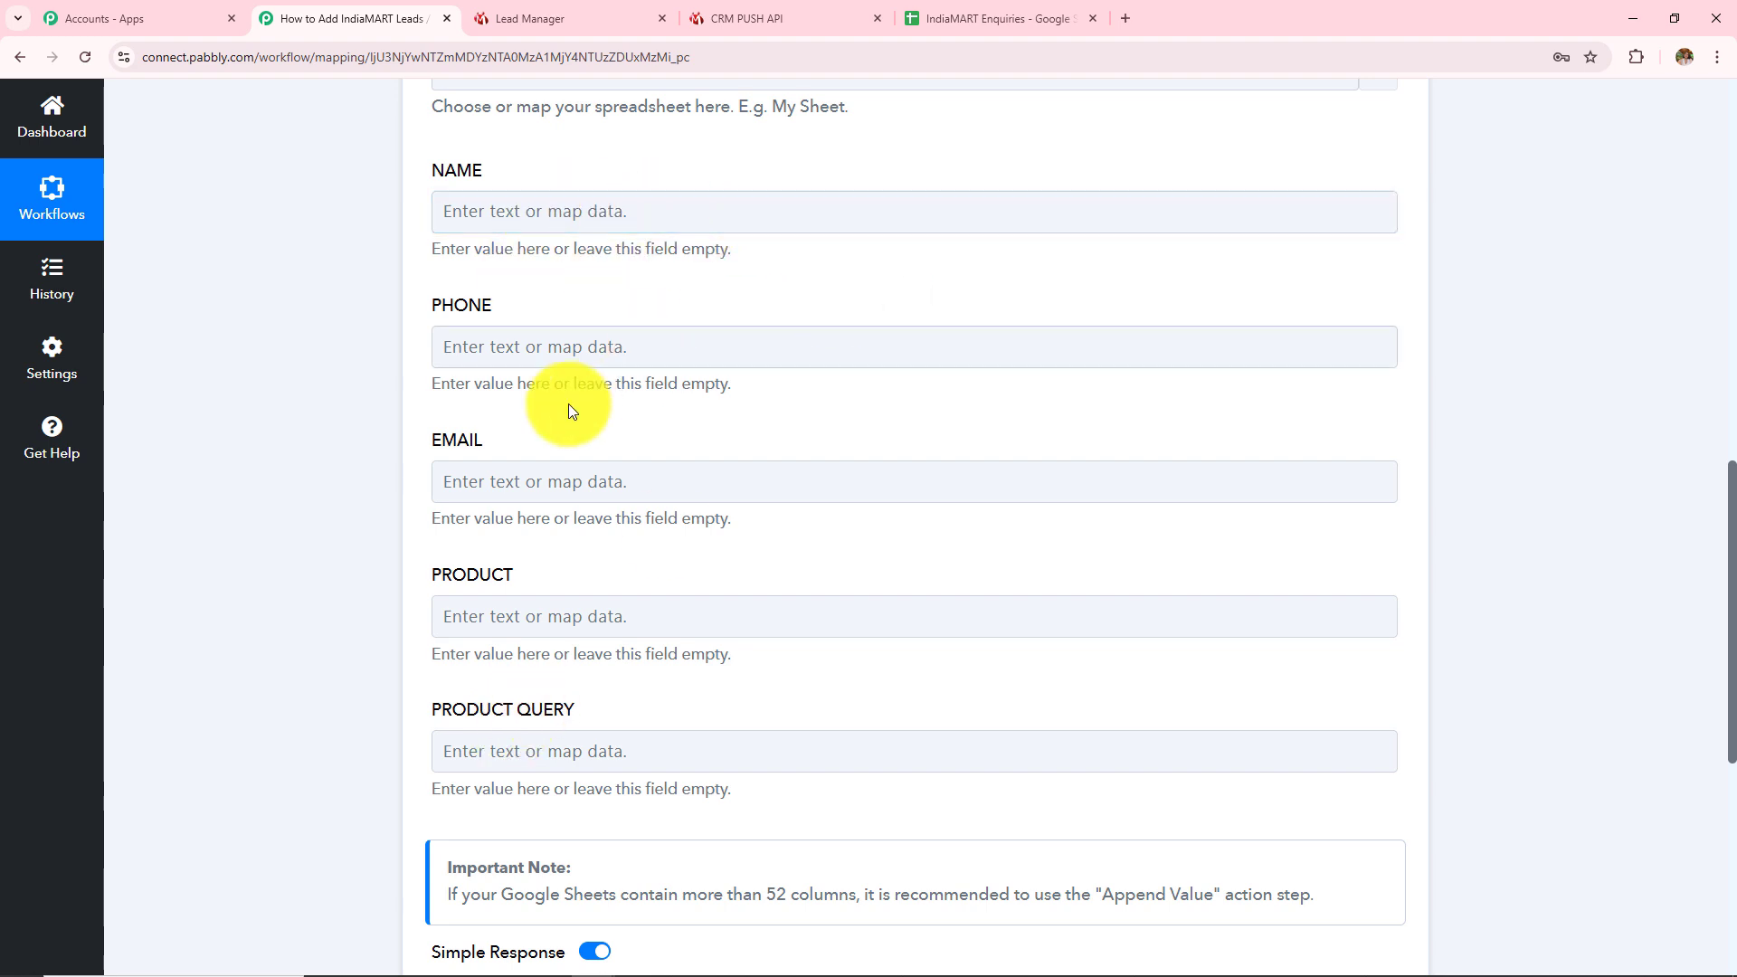
- Map the NAME field to RESPONSE SENDER NAME and the PHONE field to RESPONSE SENDER MOBILE from the IndiaMART New Leads data
scroll(616, 629, "up", 2)
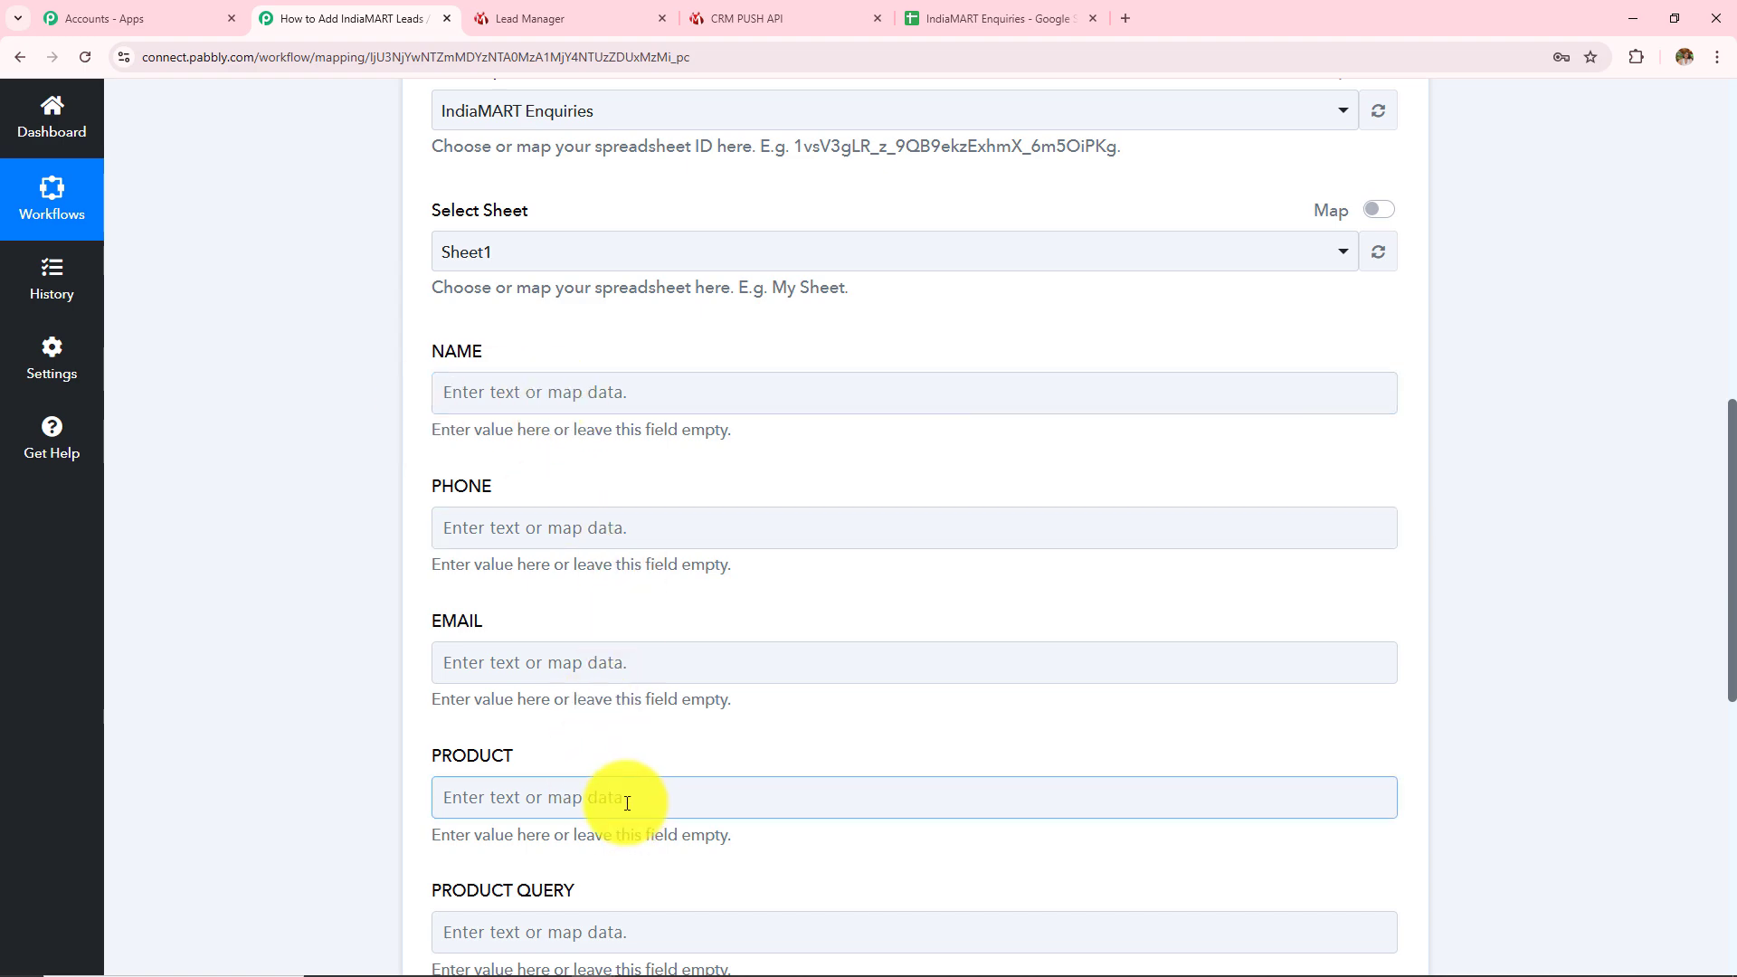
scroll(624, 803, "up", 7)
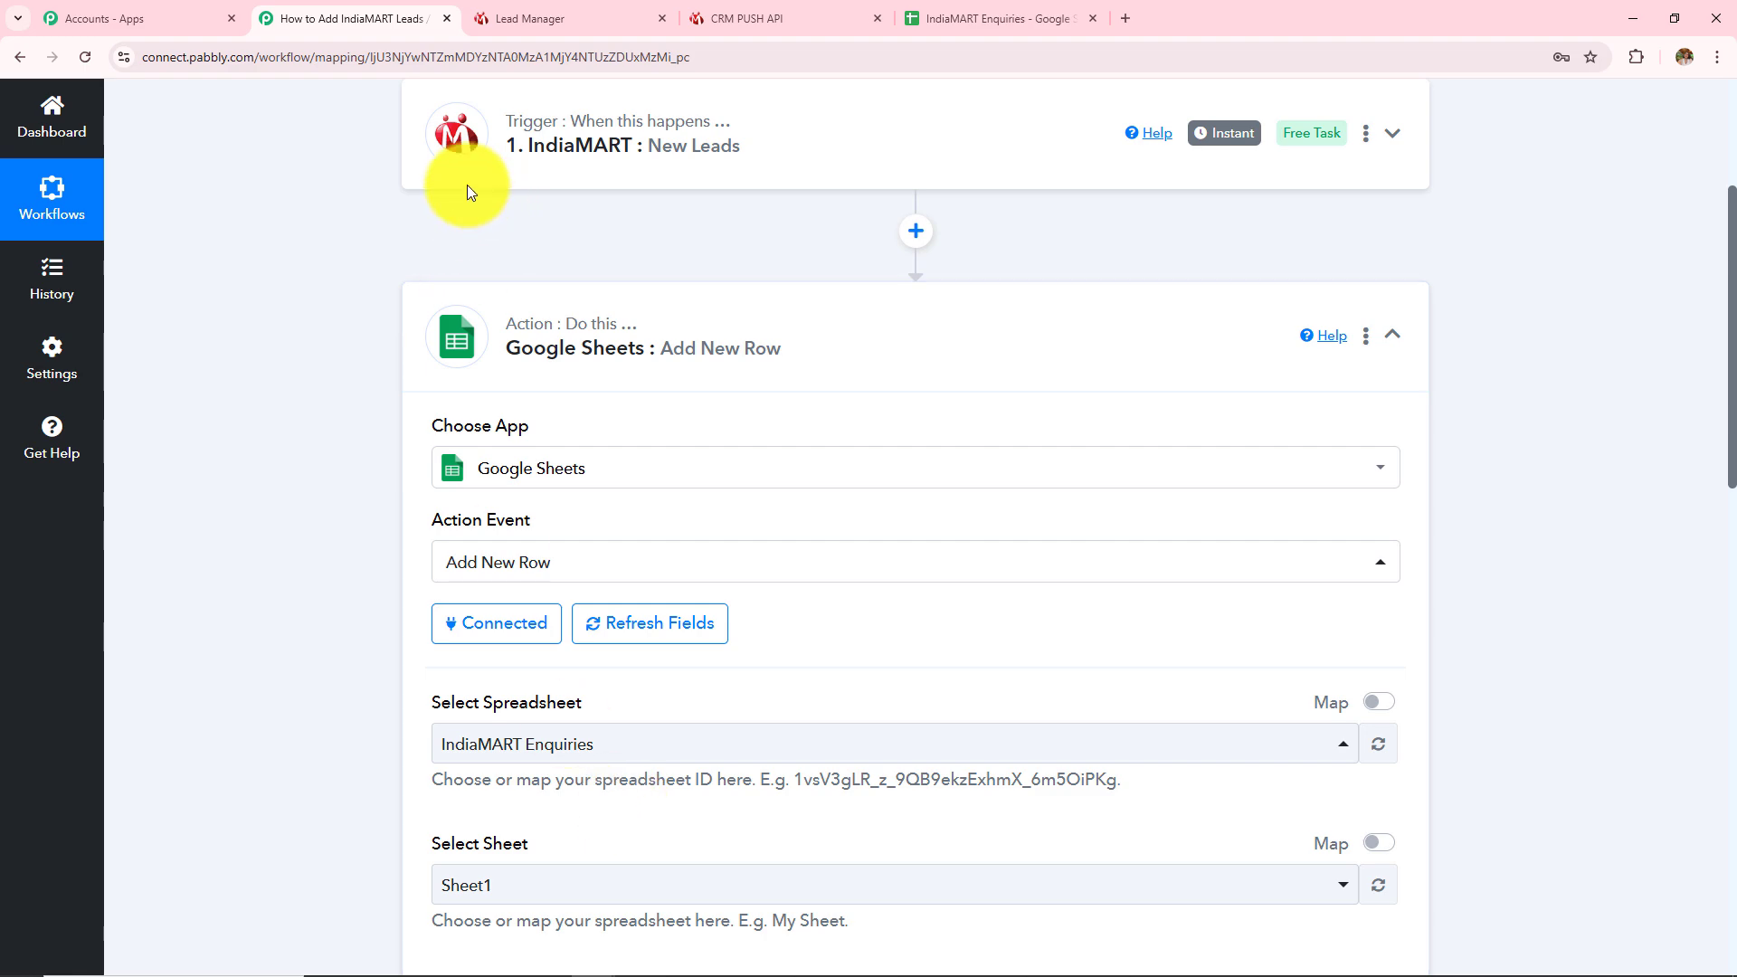
scroll(720, 212, "down", 4)
scroll(721, 212, "up", 4)
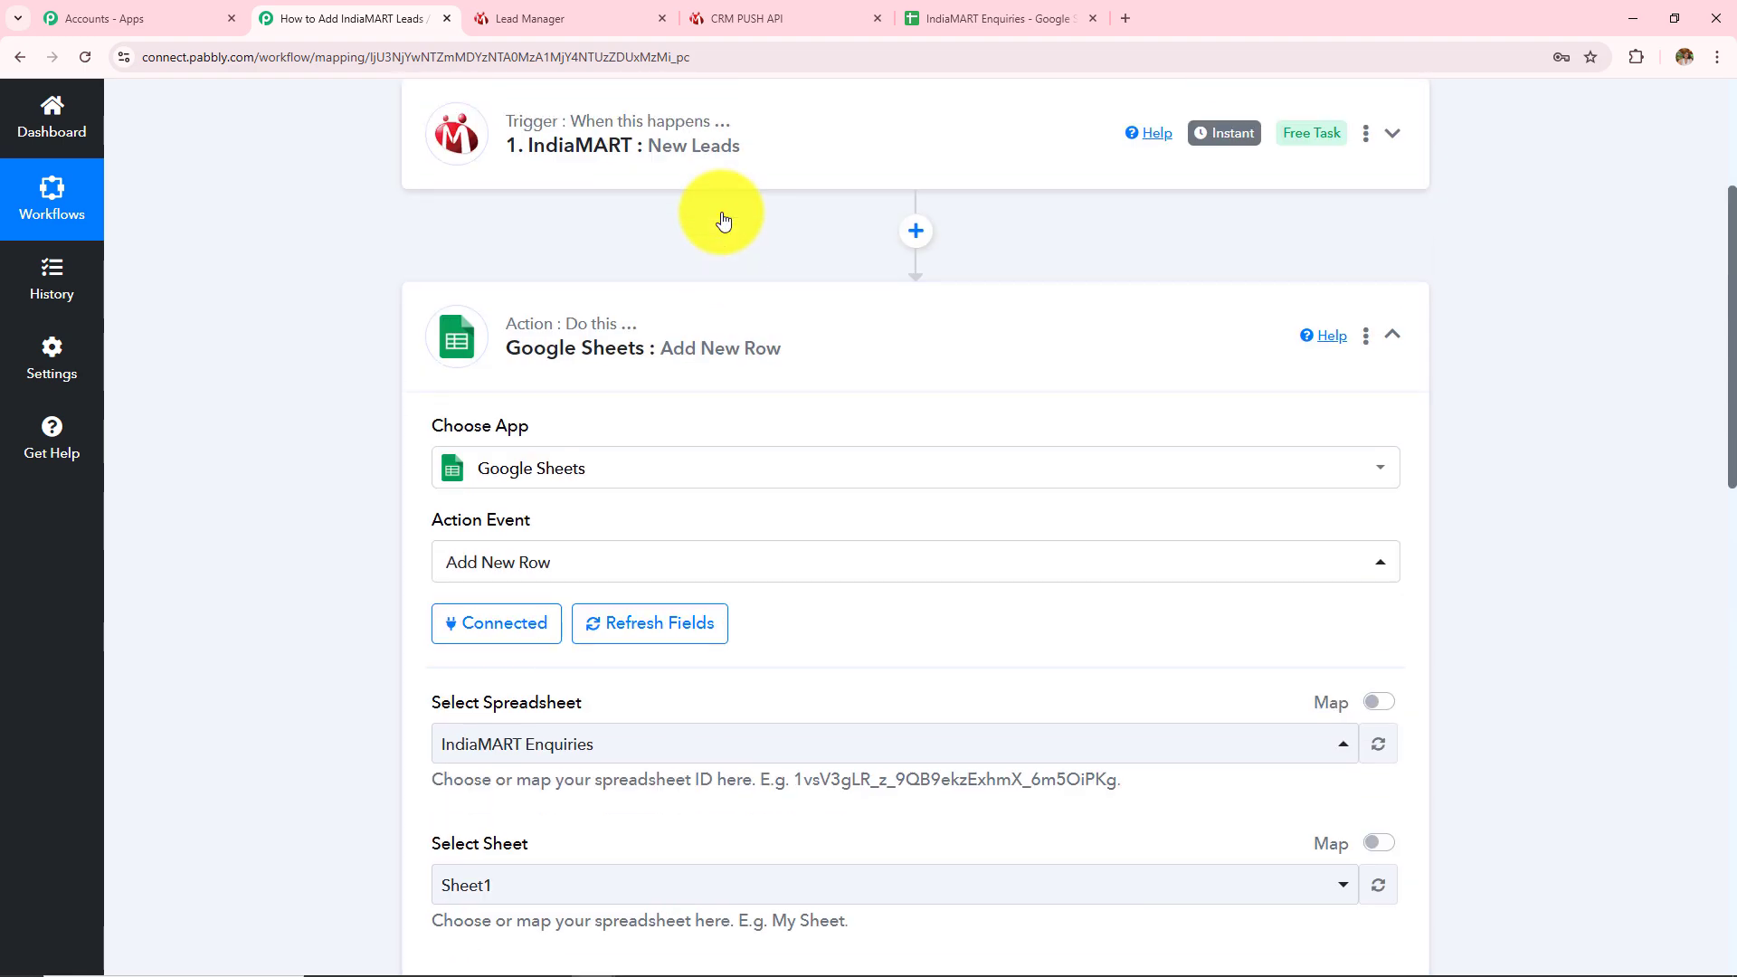
scroll(686, 233, "down", 9)
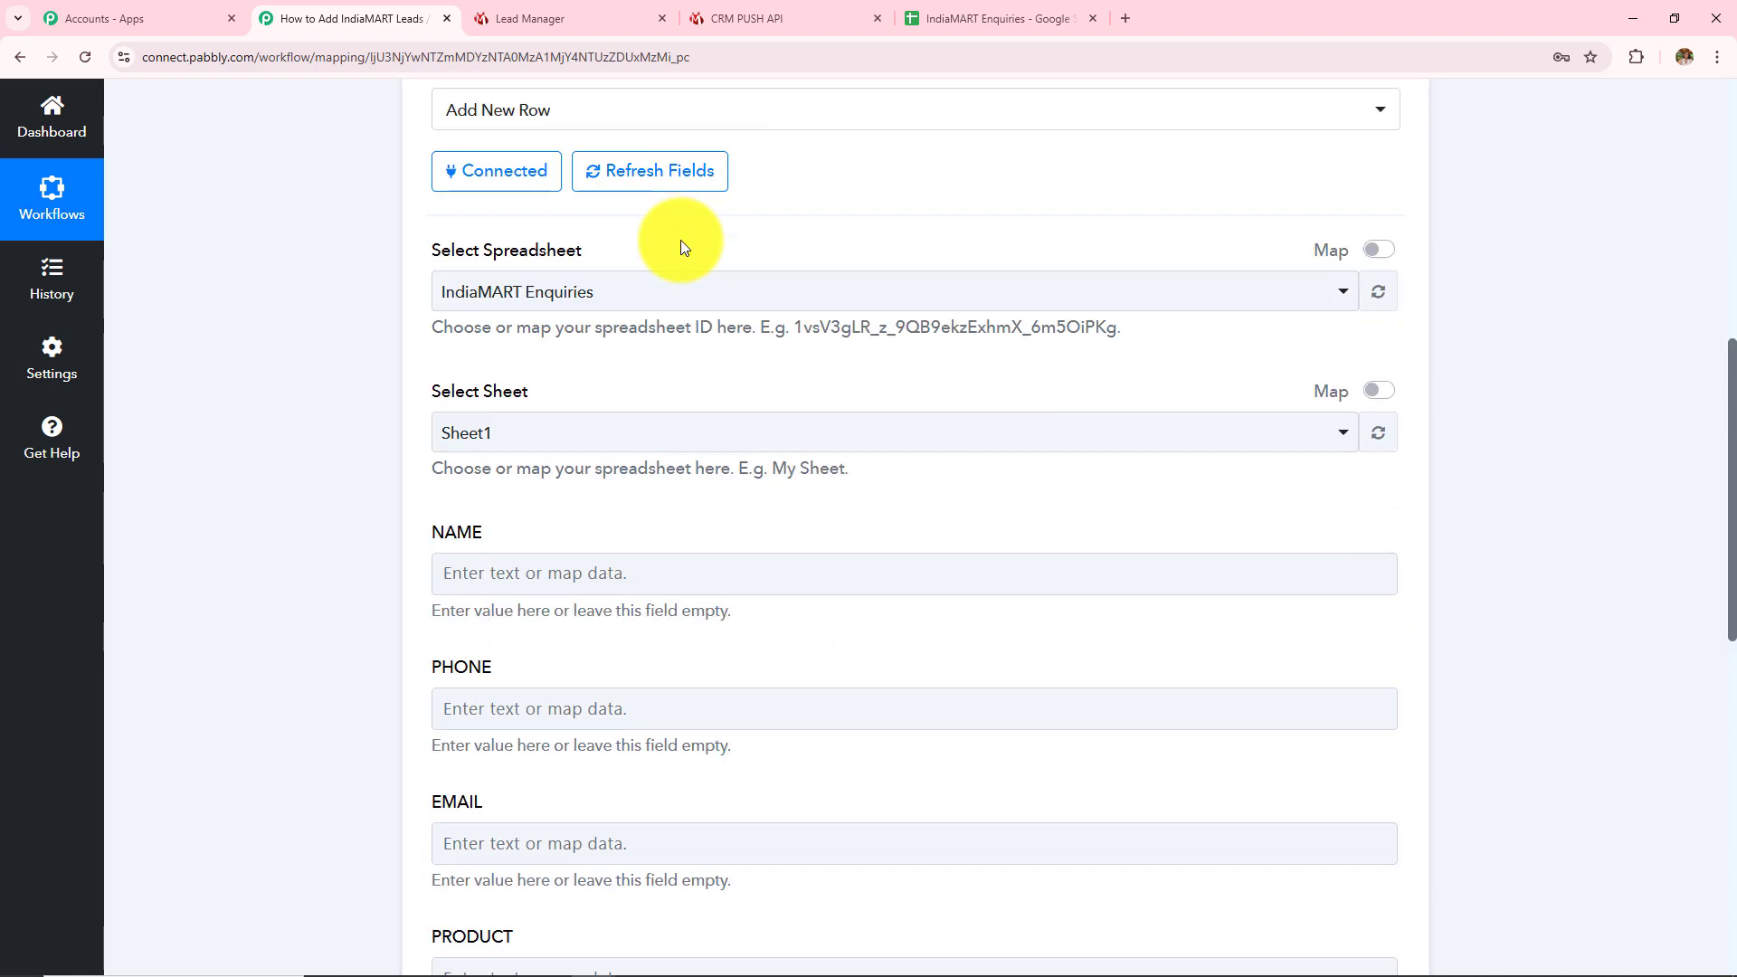
left_click(551, 214)
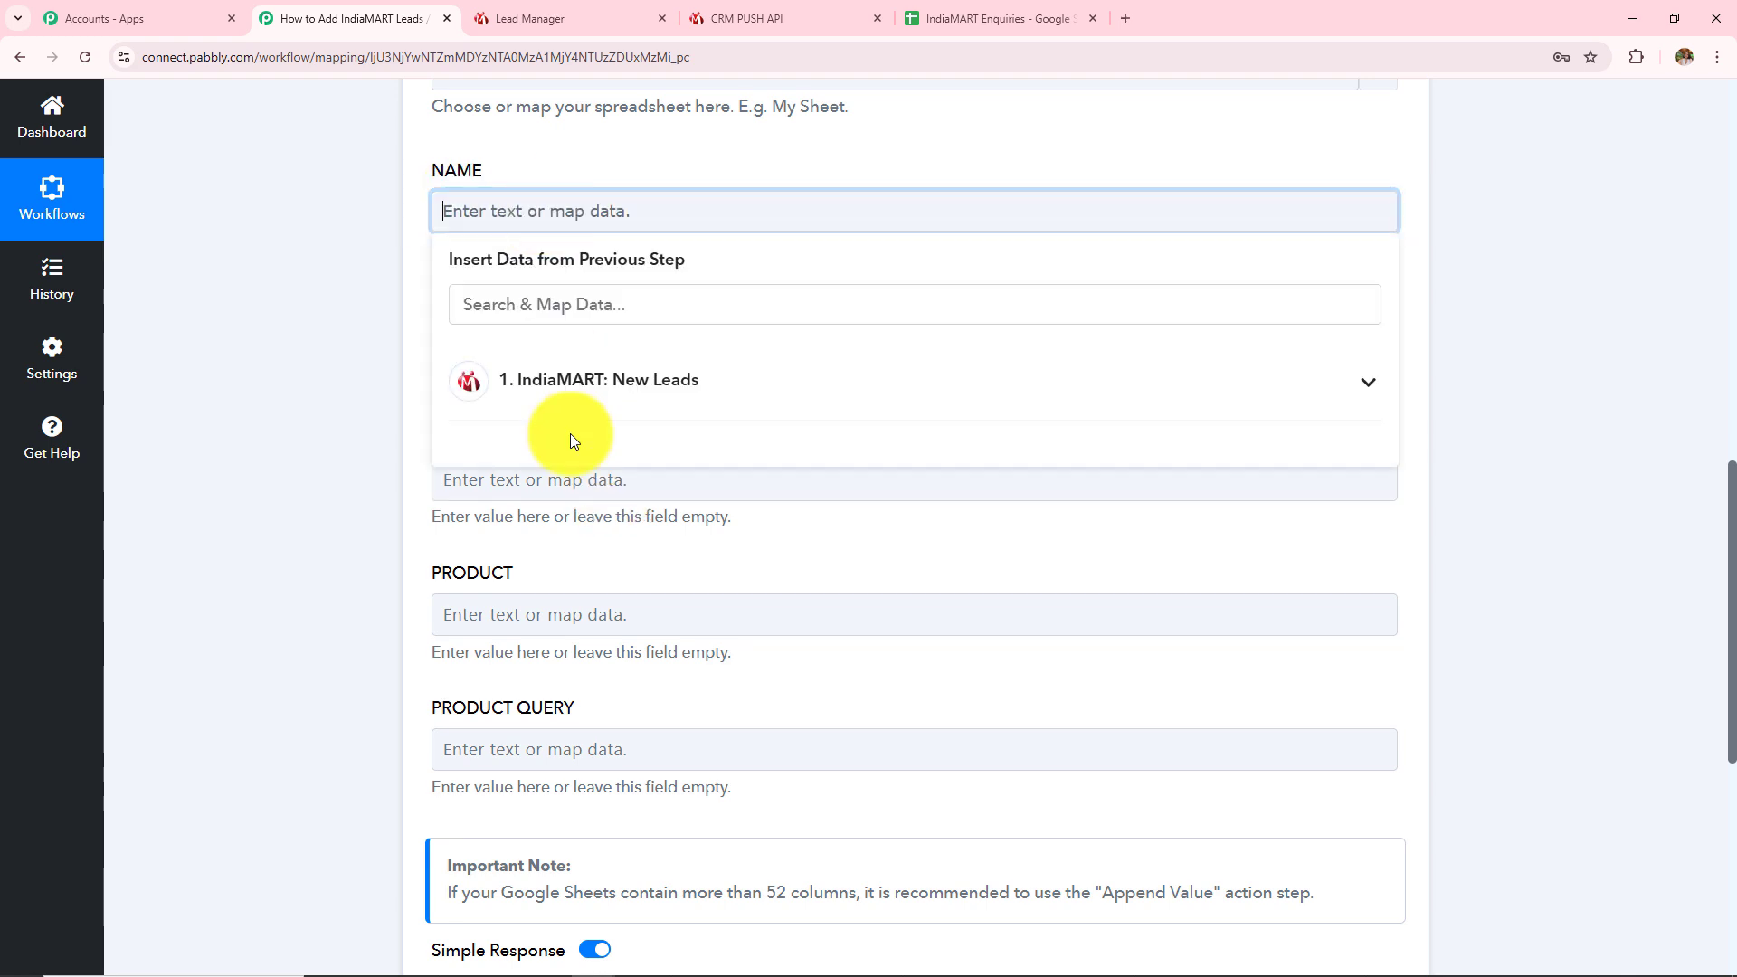
left_click(628, 399)
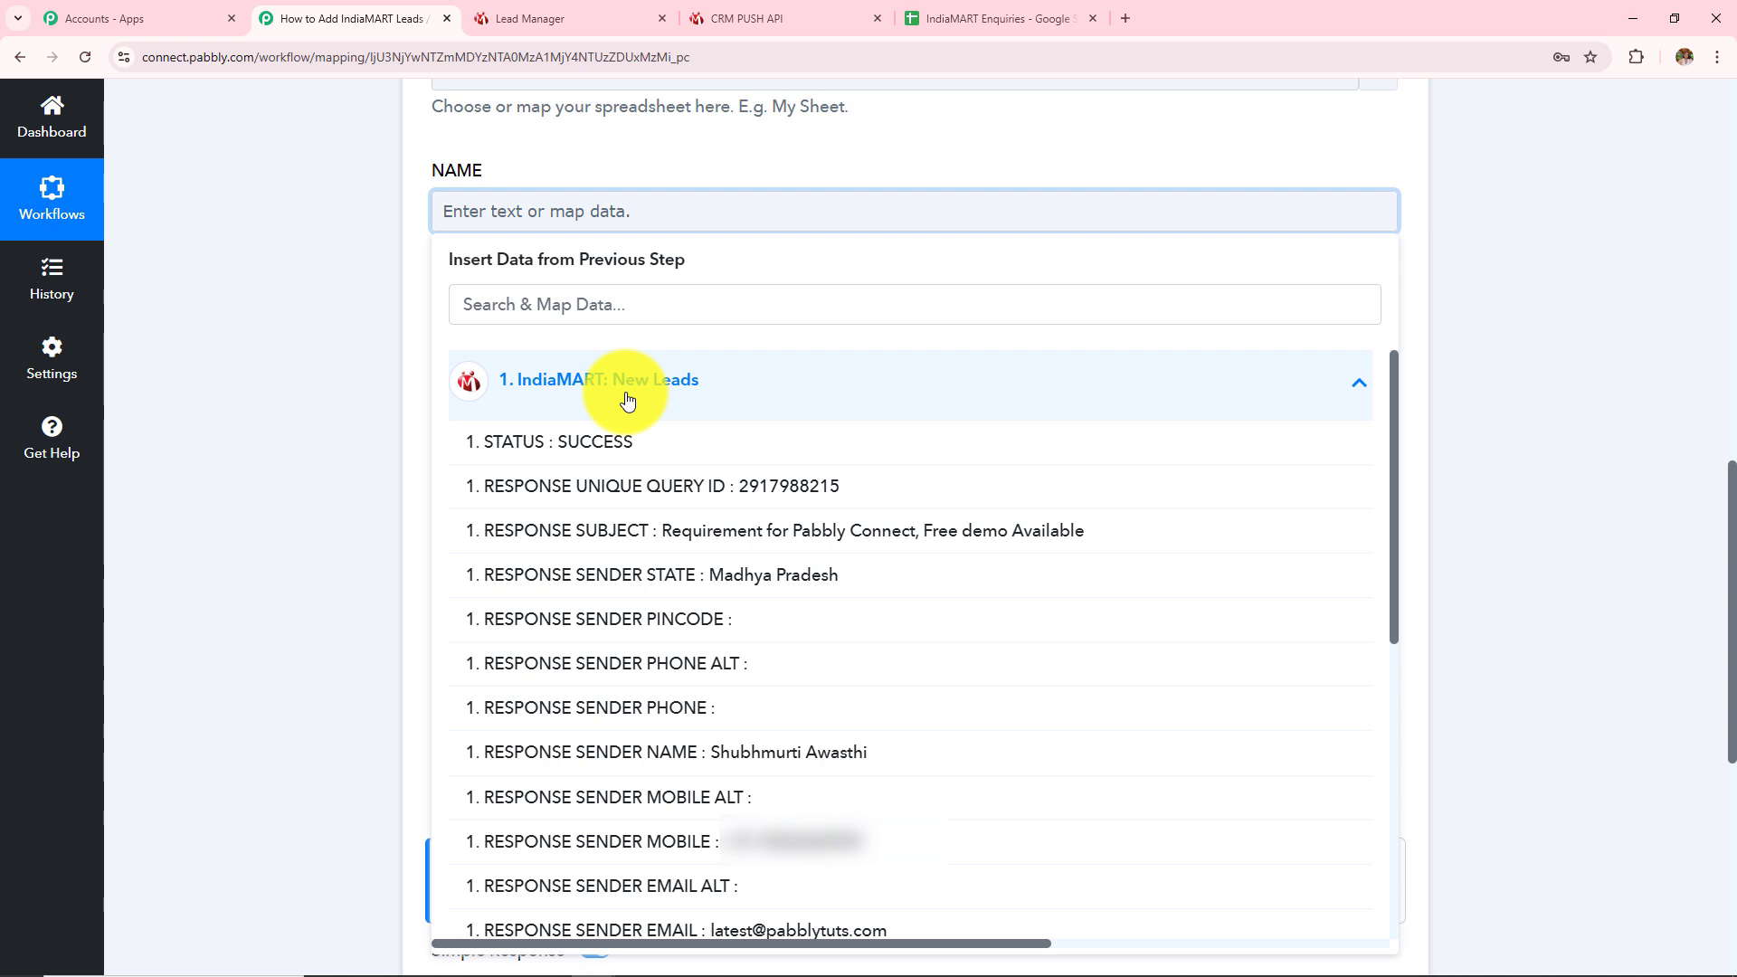
left_click(808, 753)
left_click(415, 525)
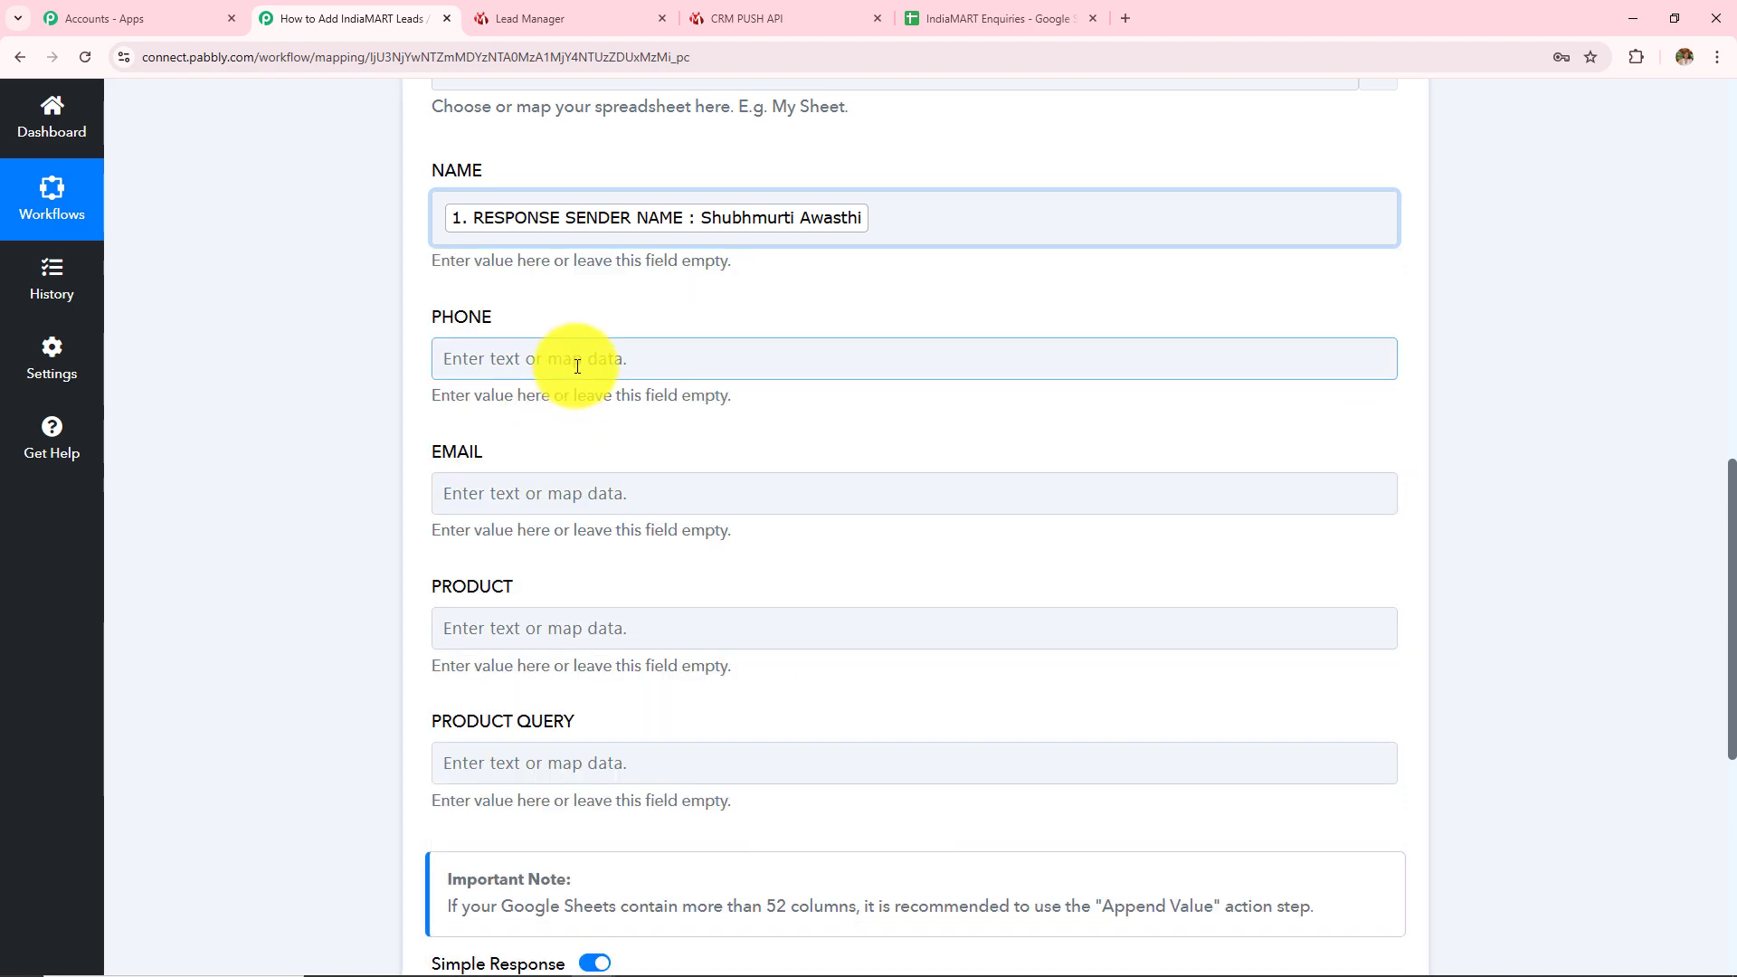
left_click(577, 366)
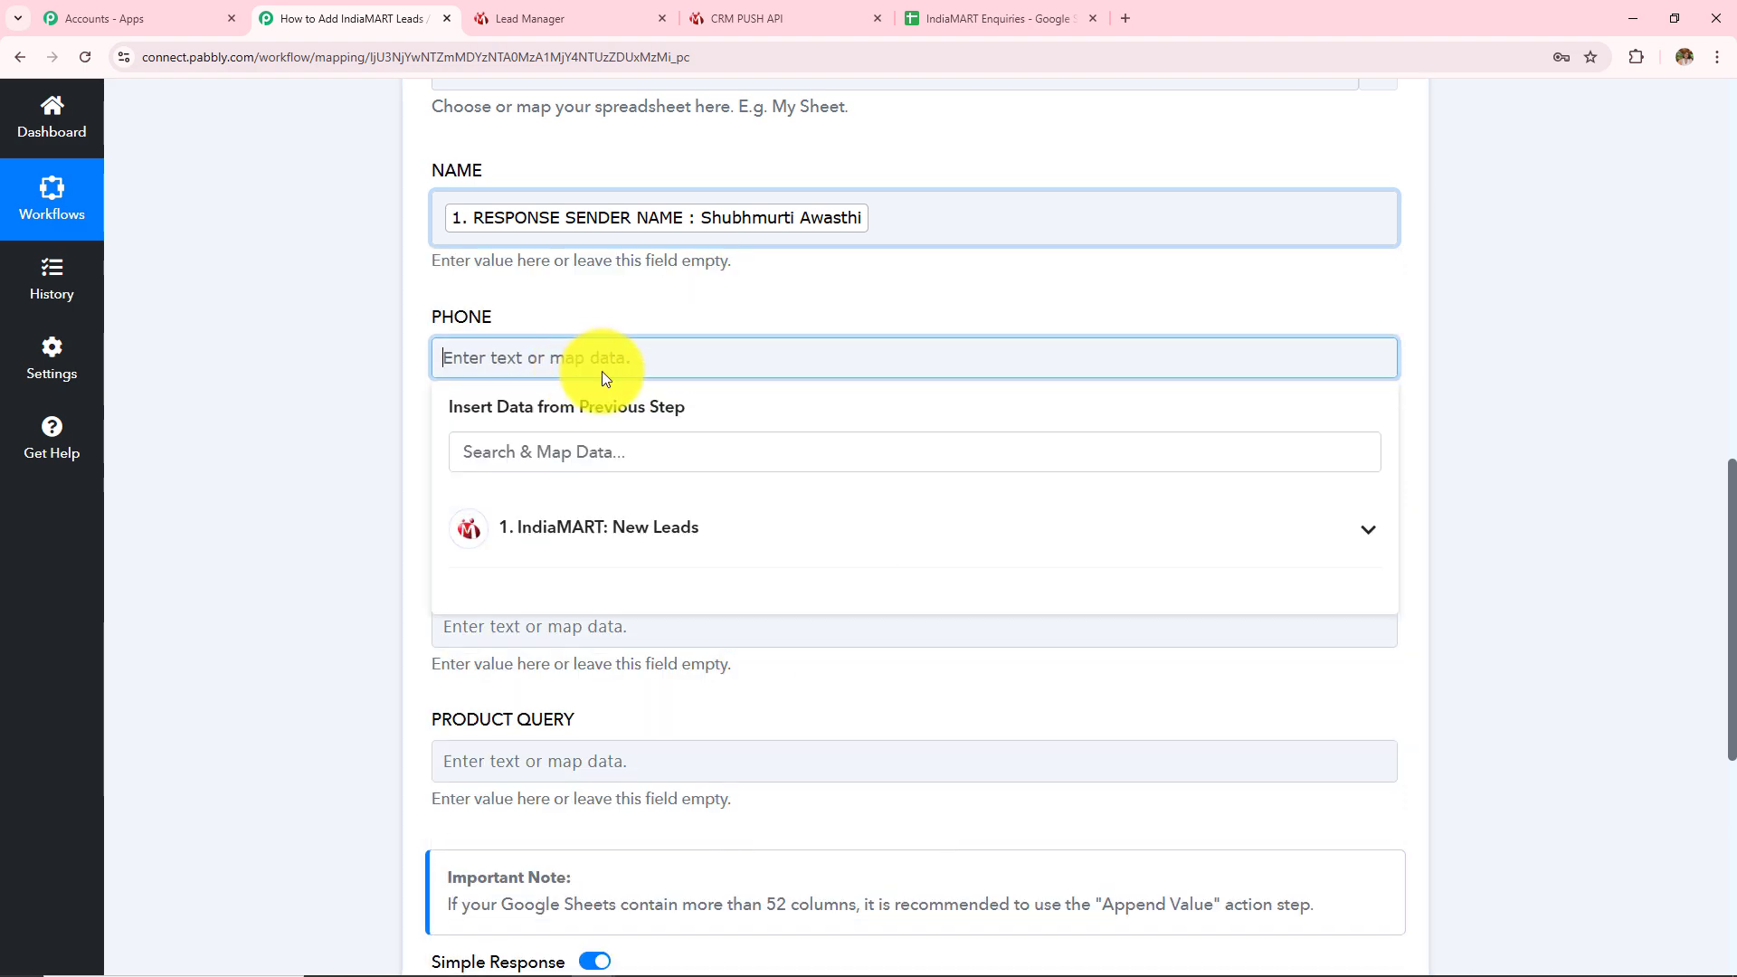
scroll(543, 543, "down", 4)
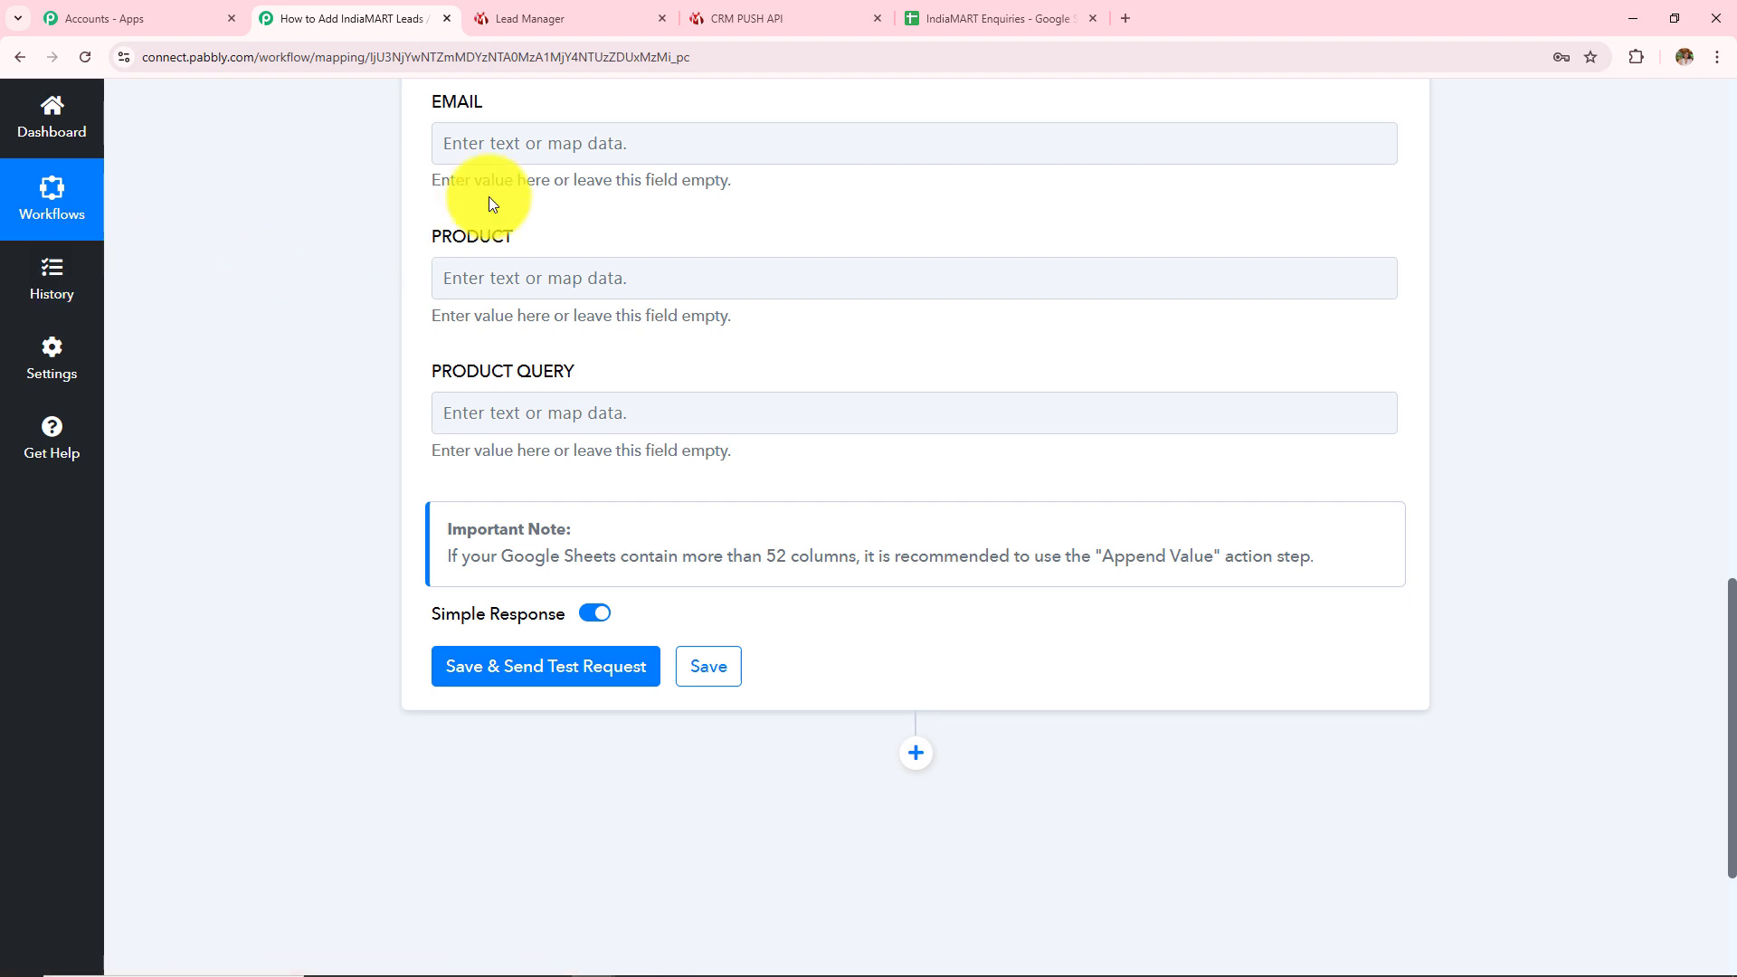
- Map the EMAIL field to RESPONSE SENDER EMAIL from the IndiaMART New Leads data
left_click(507, 145)
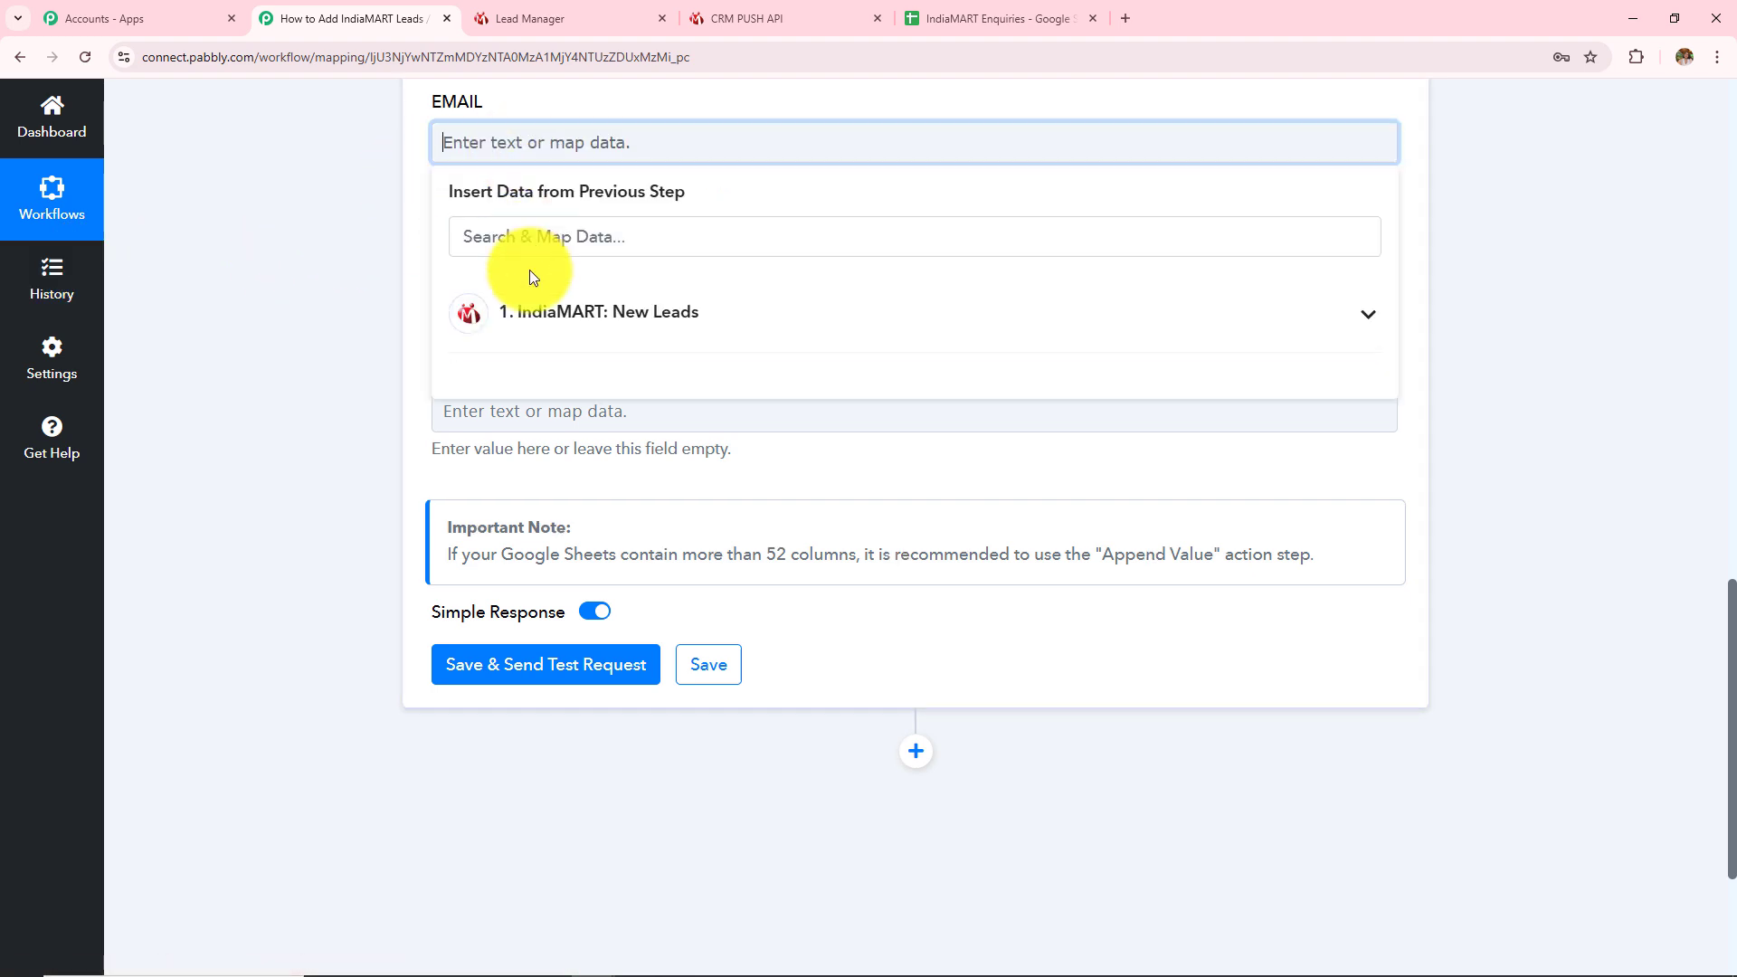
left_click(547, 321)
left_click(763, 867)
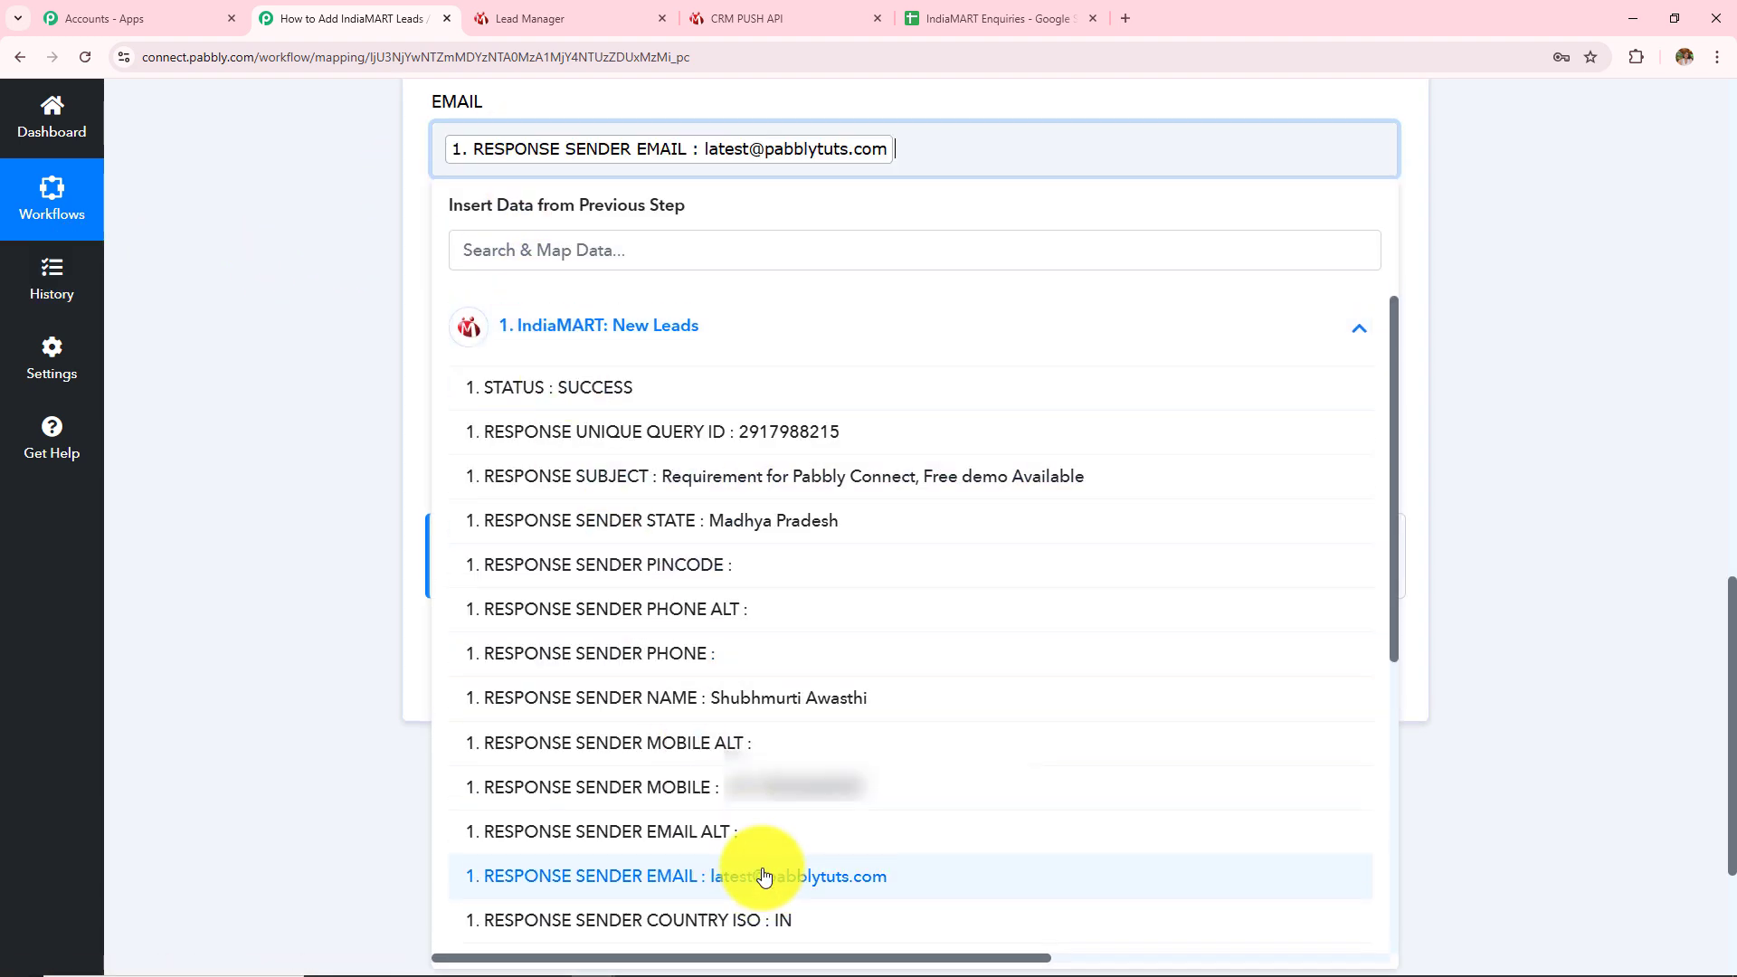
left_click(318, 593)
- Find the product data with "pro" and map the PRODUCT field to RESPONSE QUERY PRODUCT NAME
left_click(548, 285)
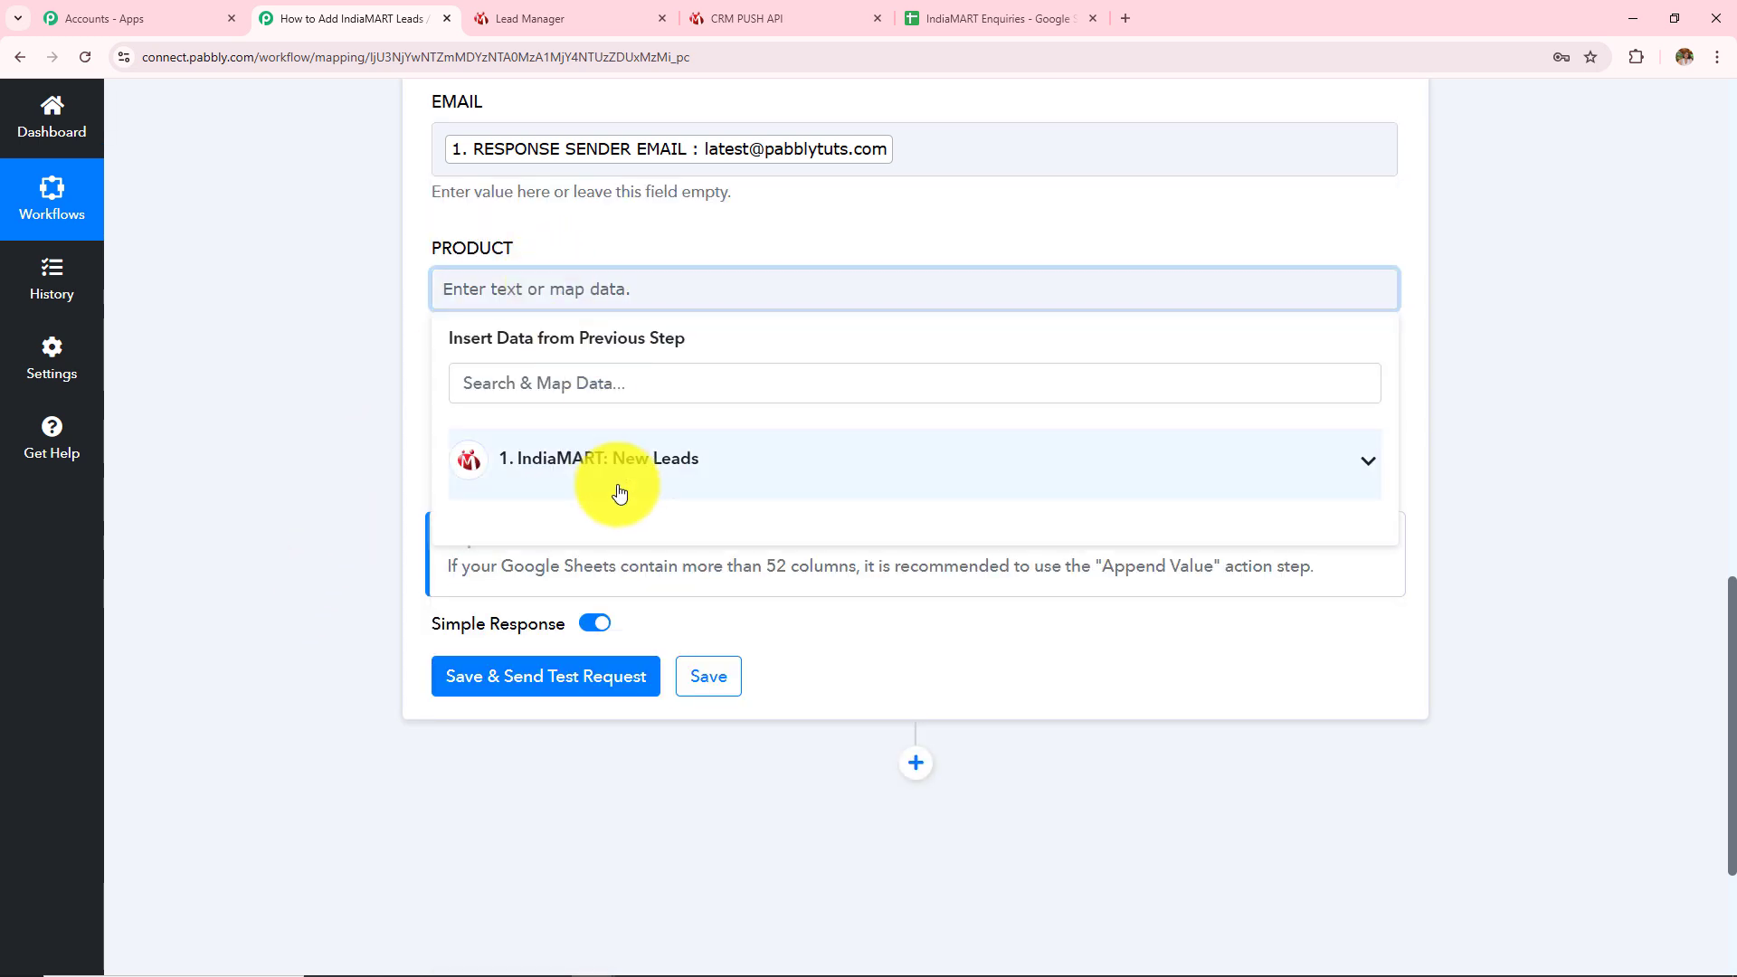
left_click(598, 383)
type("pro")
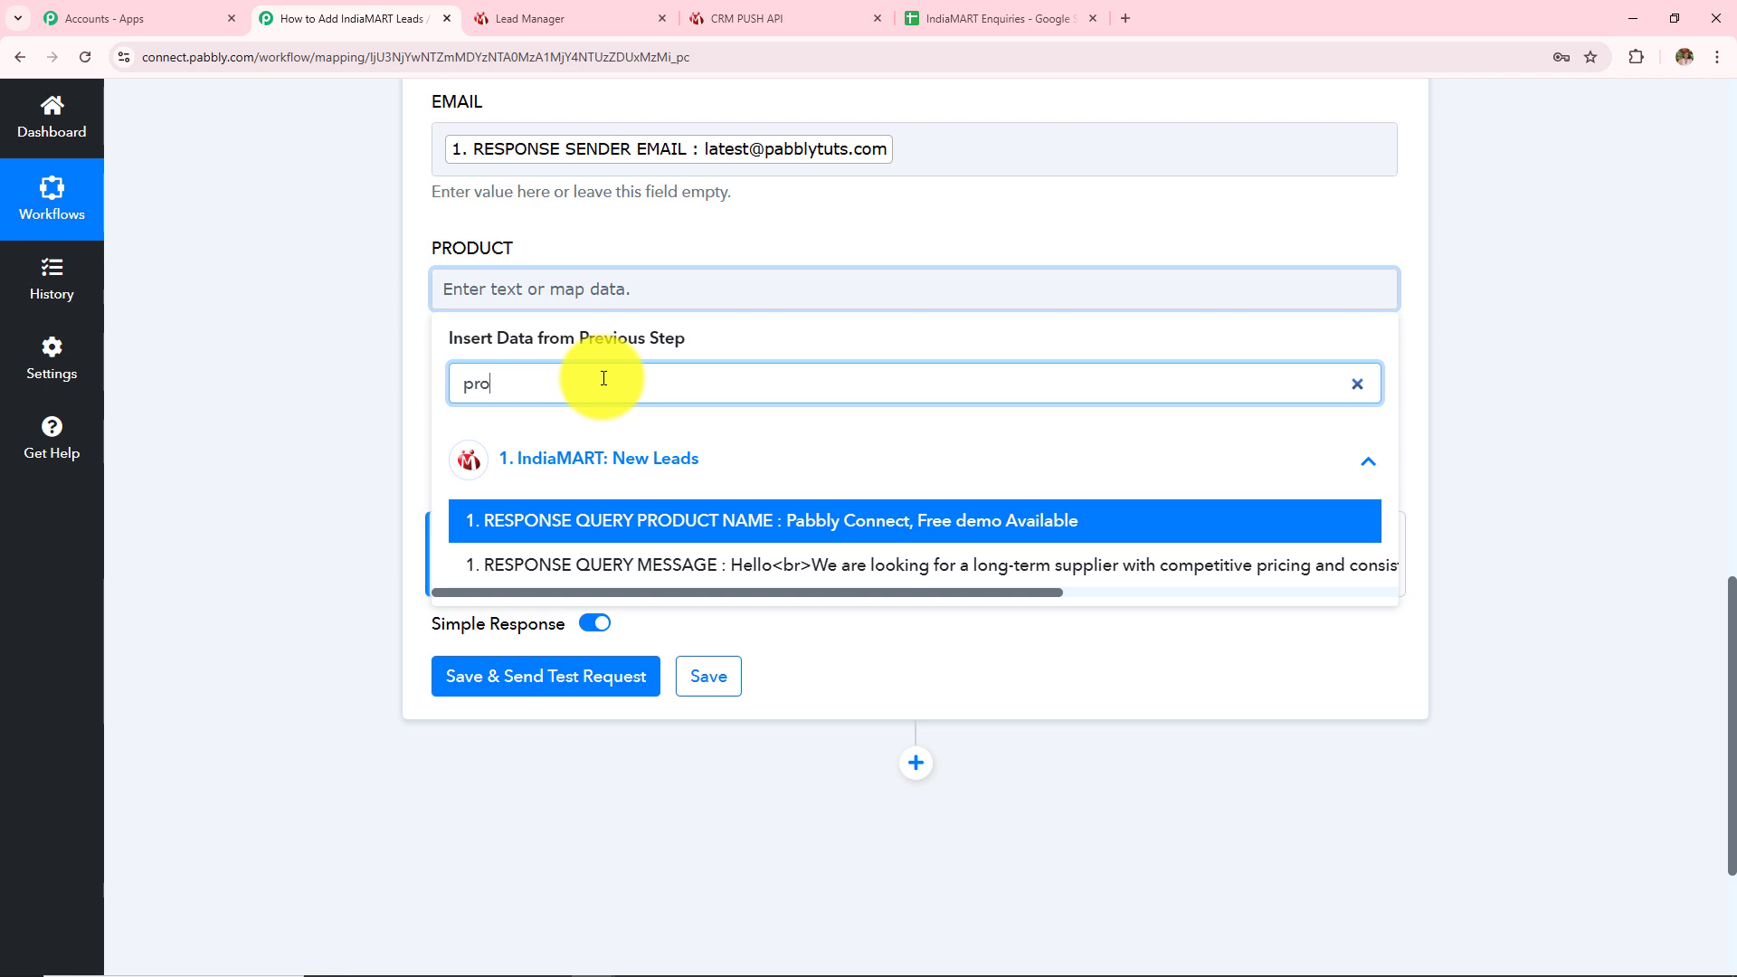
left_click(819, 536)
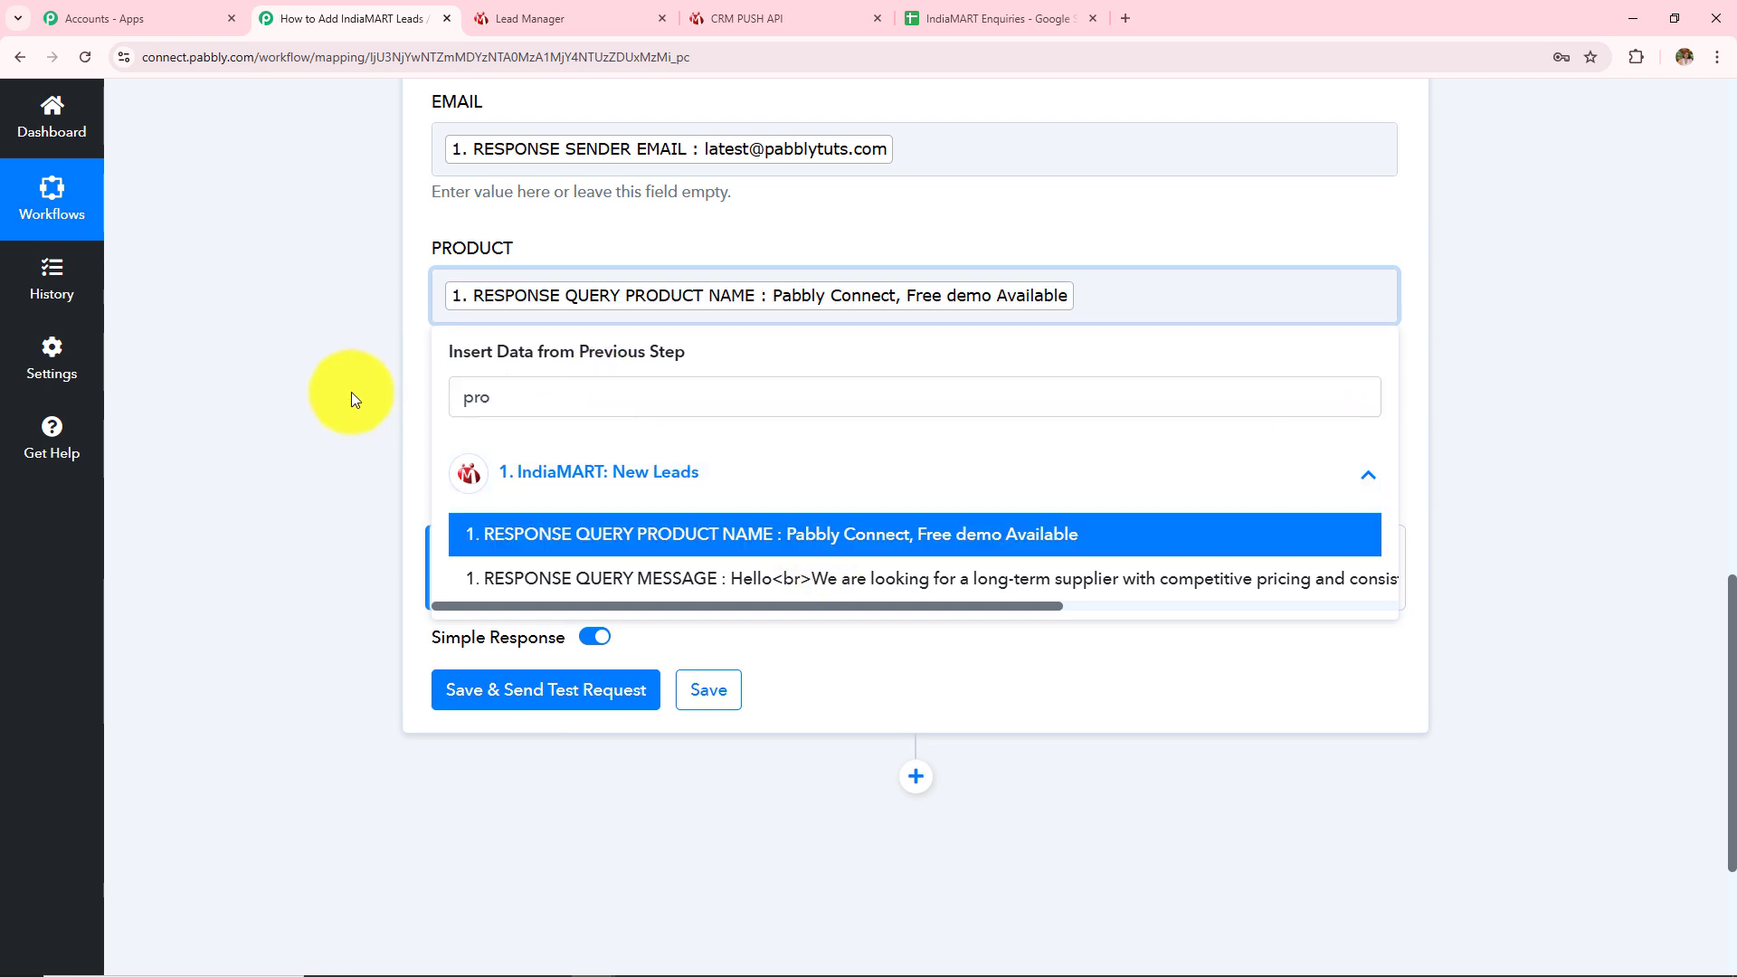
left_click(380, 407)
- Find the query data with "que" and map the PRODUCT QUERY field to RESPONSE QUERY MESSAGE
left_click(585, 444)
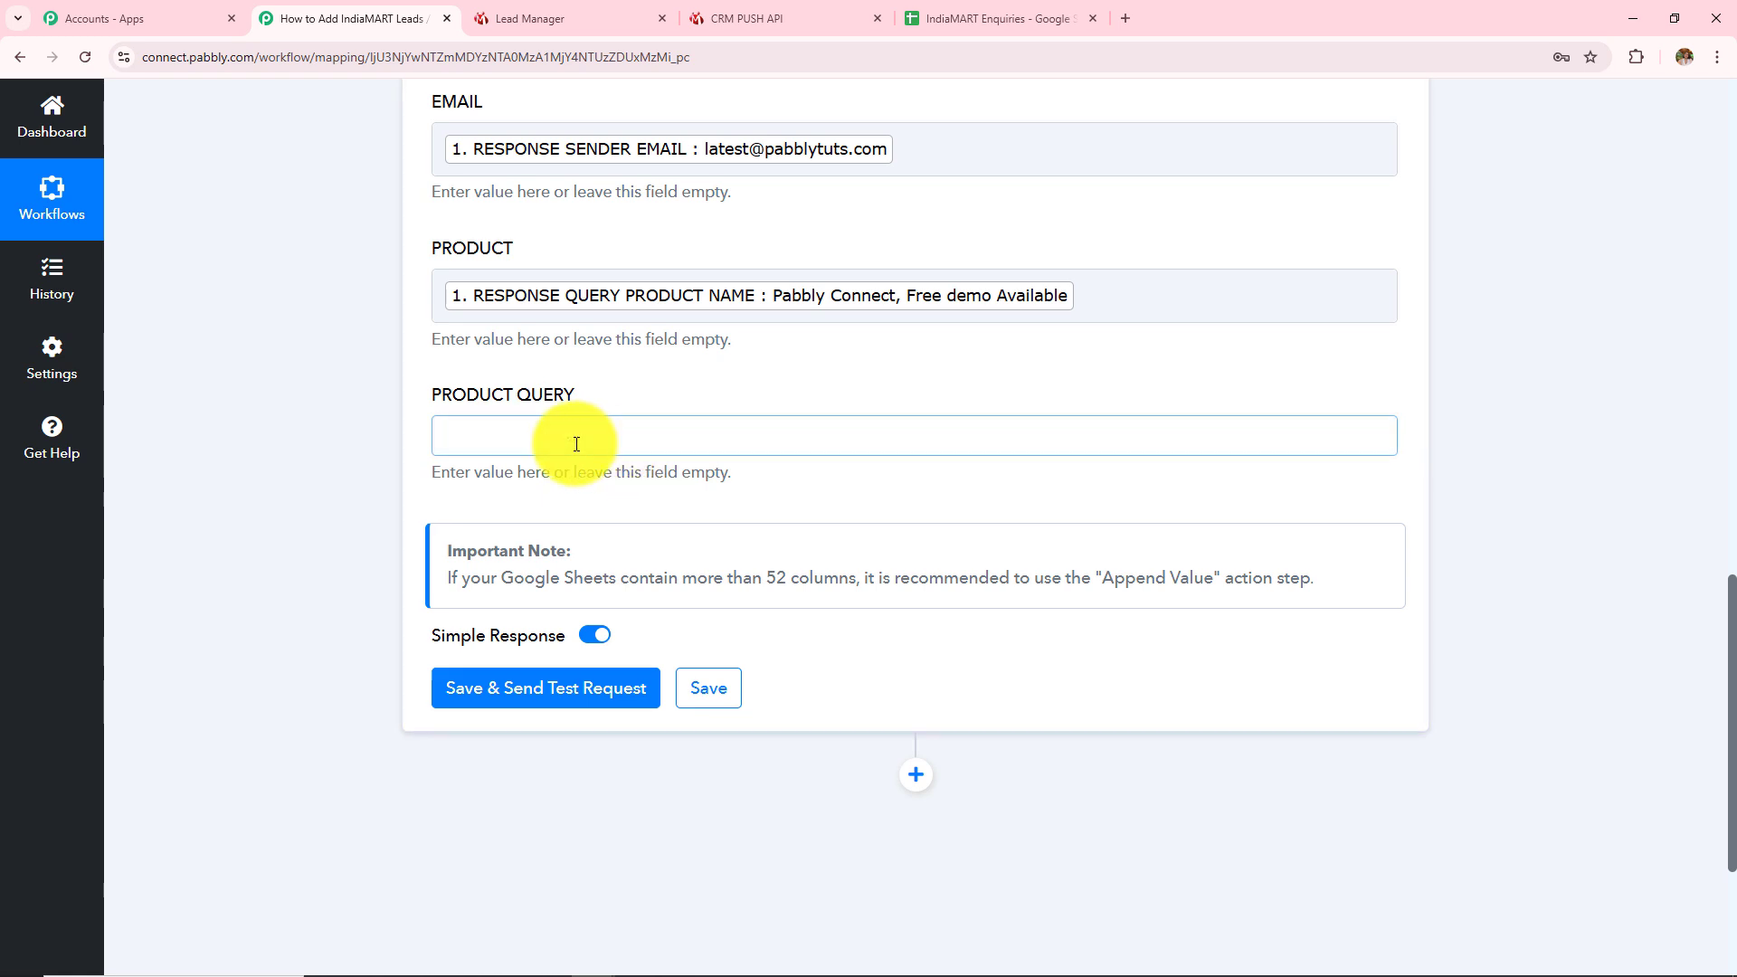
type("que")
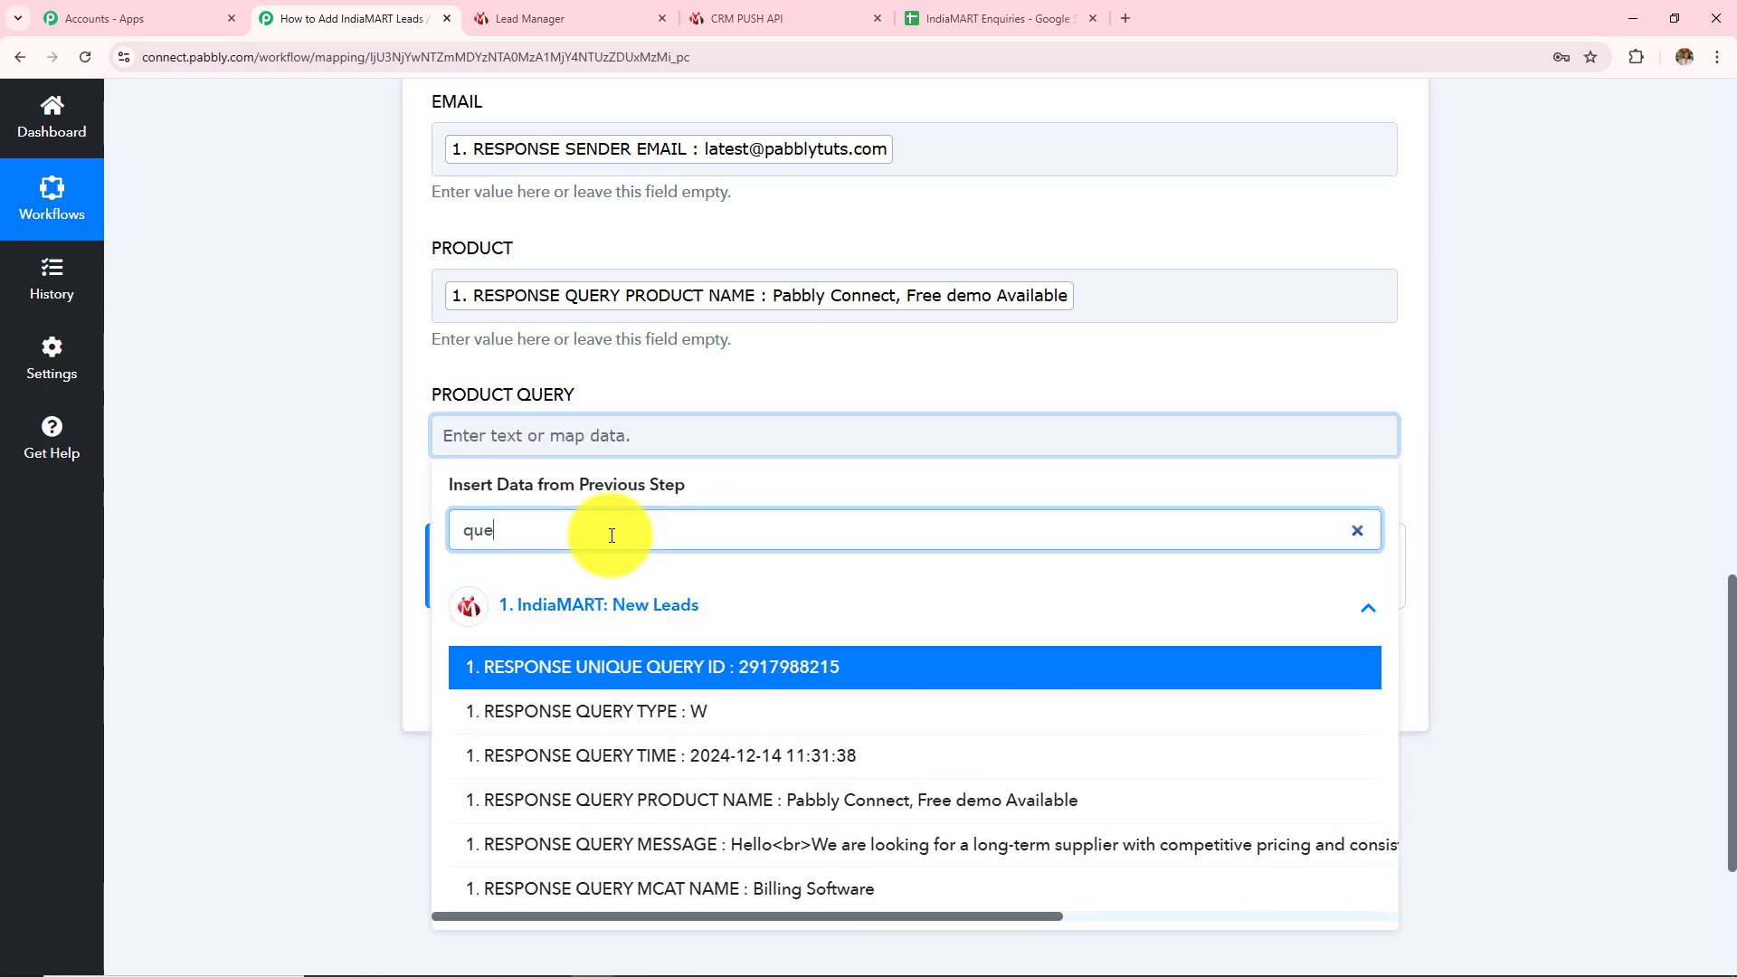
left_click(815, 844)
left_click(380, 512)
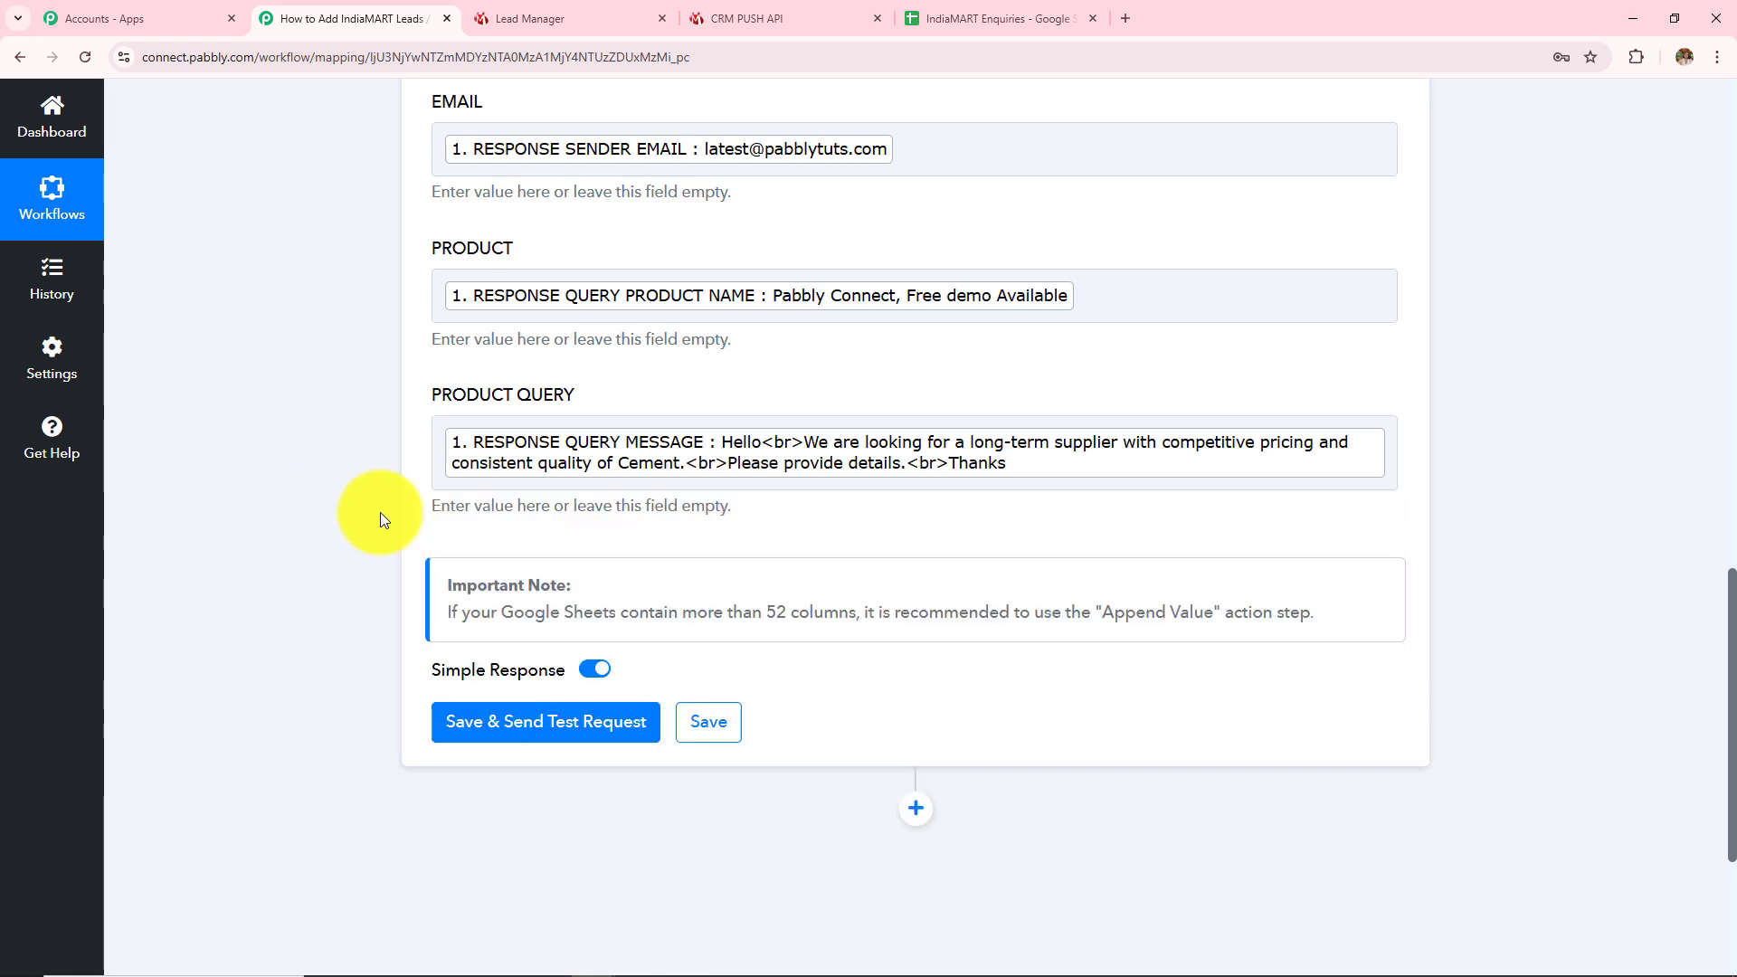
- Save the Add New Row action and send a test request with the mapped lead data
left_click(706, 420)
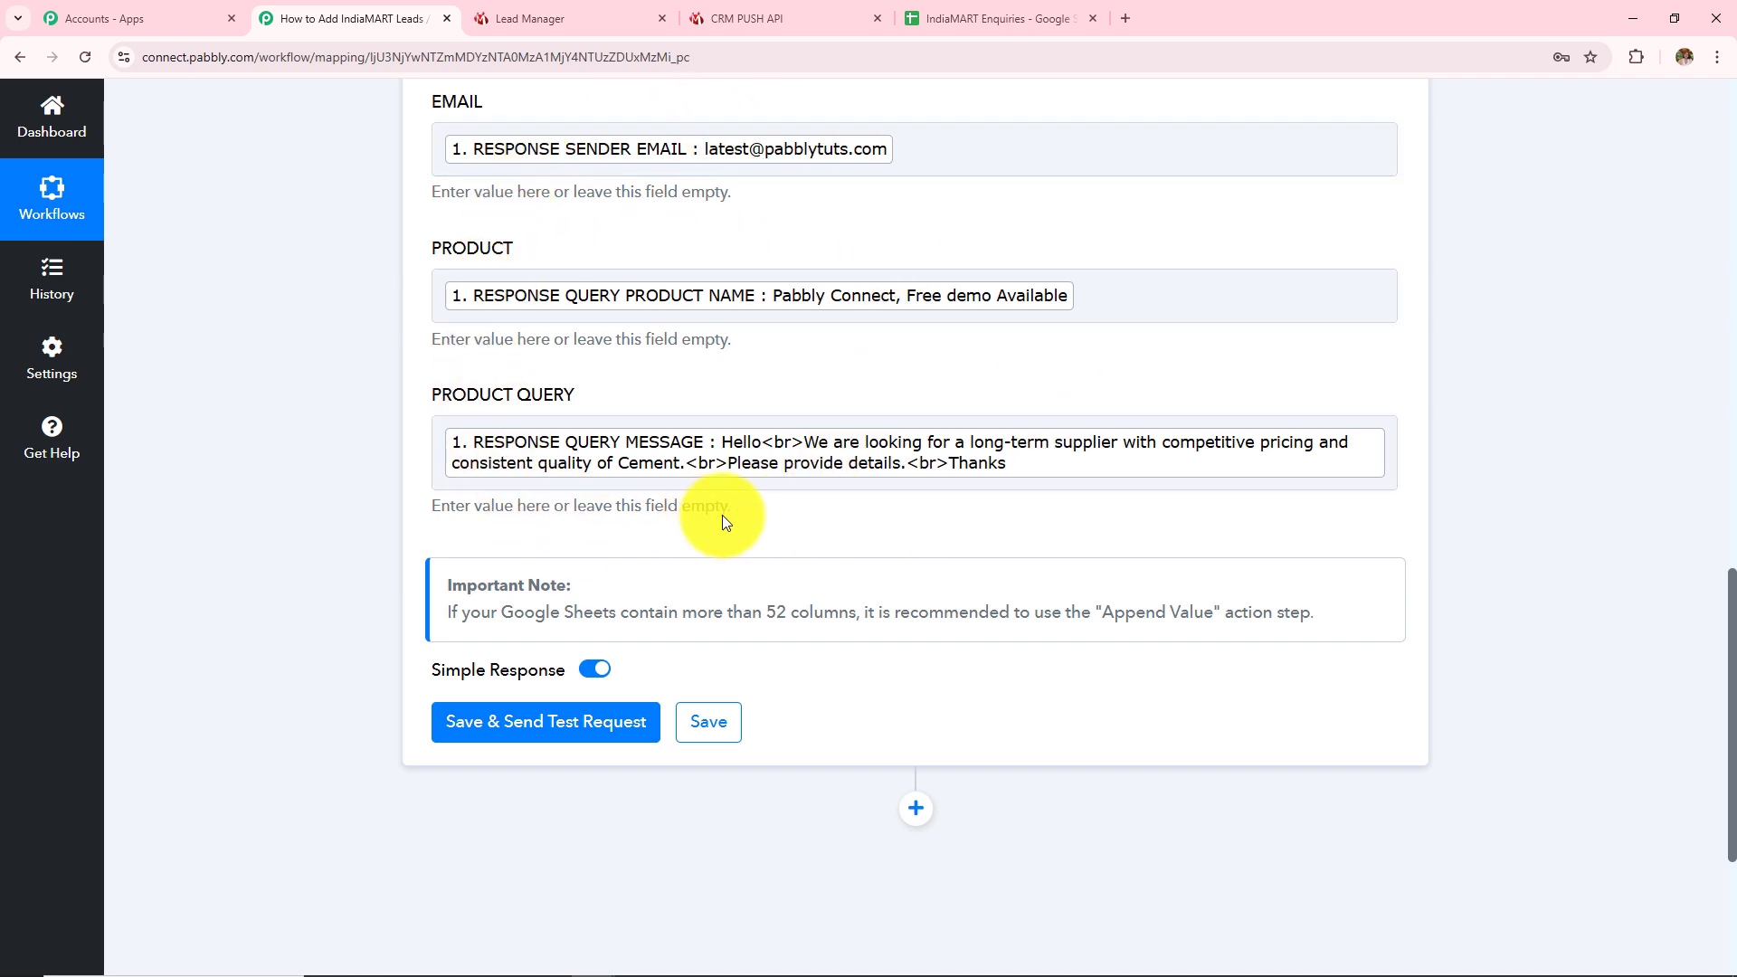
left_click(534, 747)
scroll(834, 480, "down", 3)
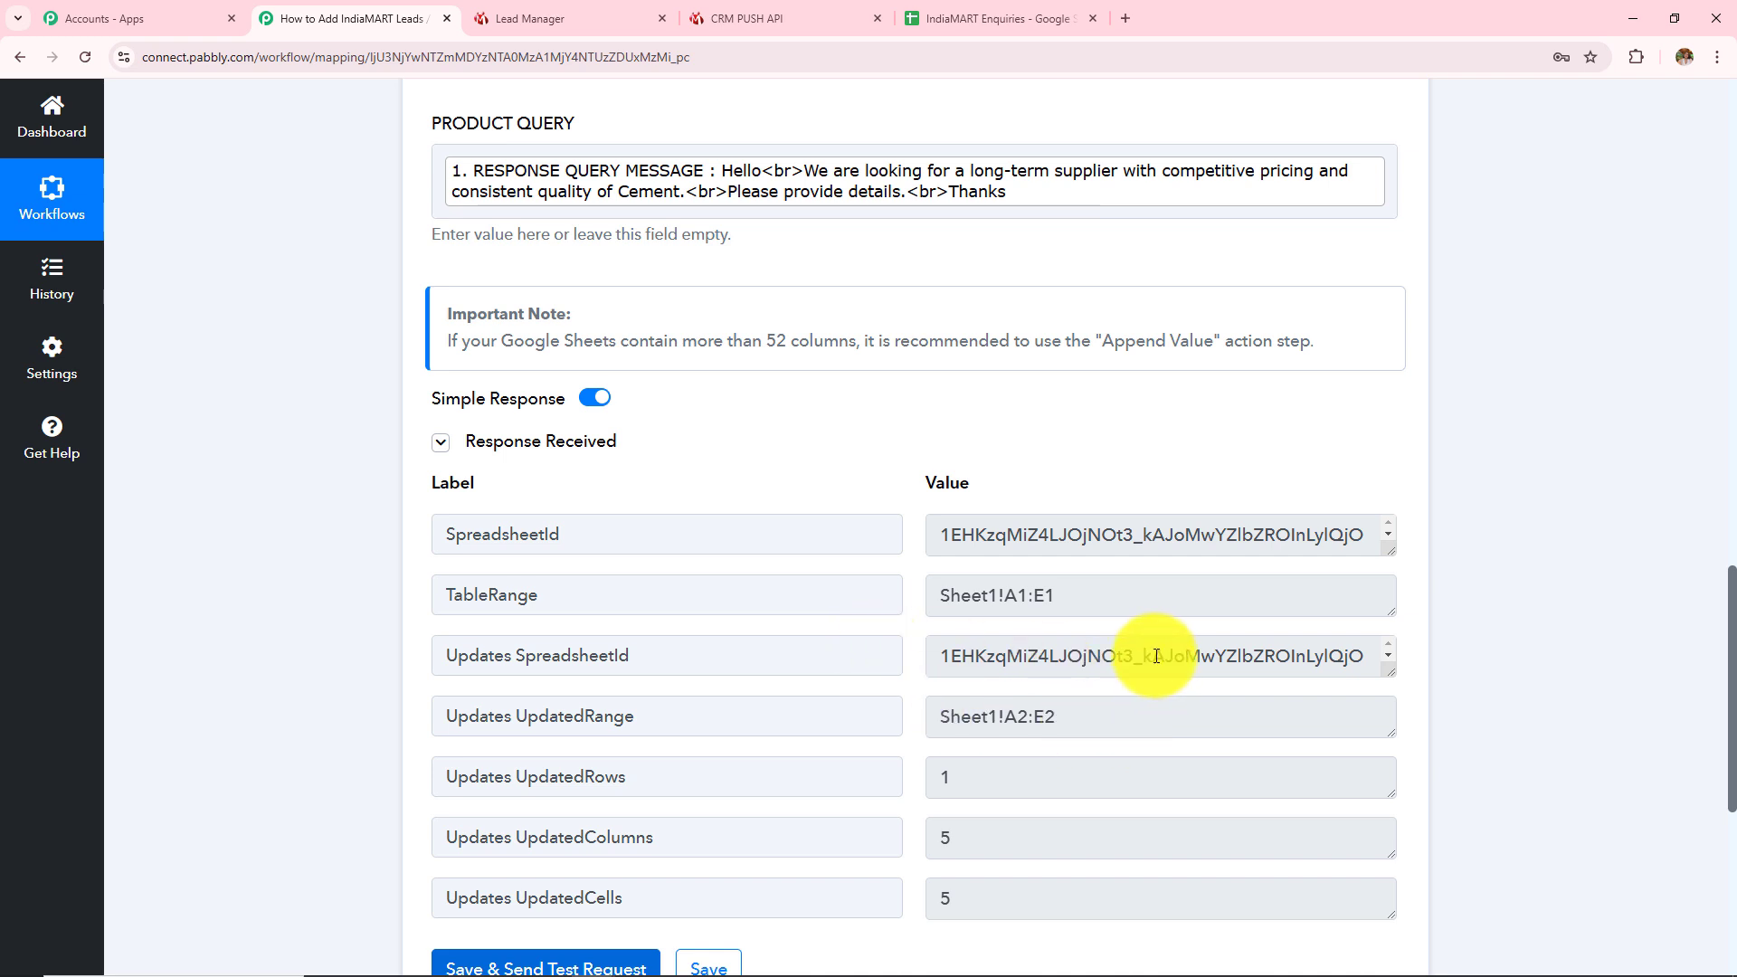
- Check the PRODUCT and PRODUCT QUERY cells of row 2 in the IndiaMART Enquiries spreadsheet
key("ctrl+5")
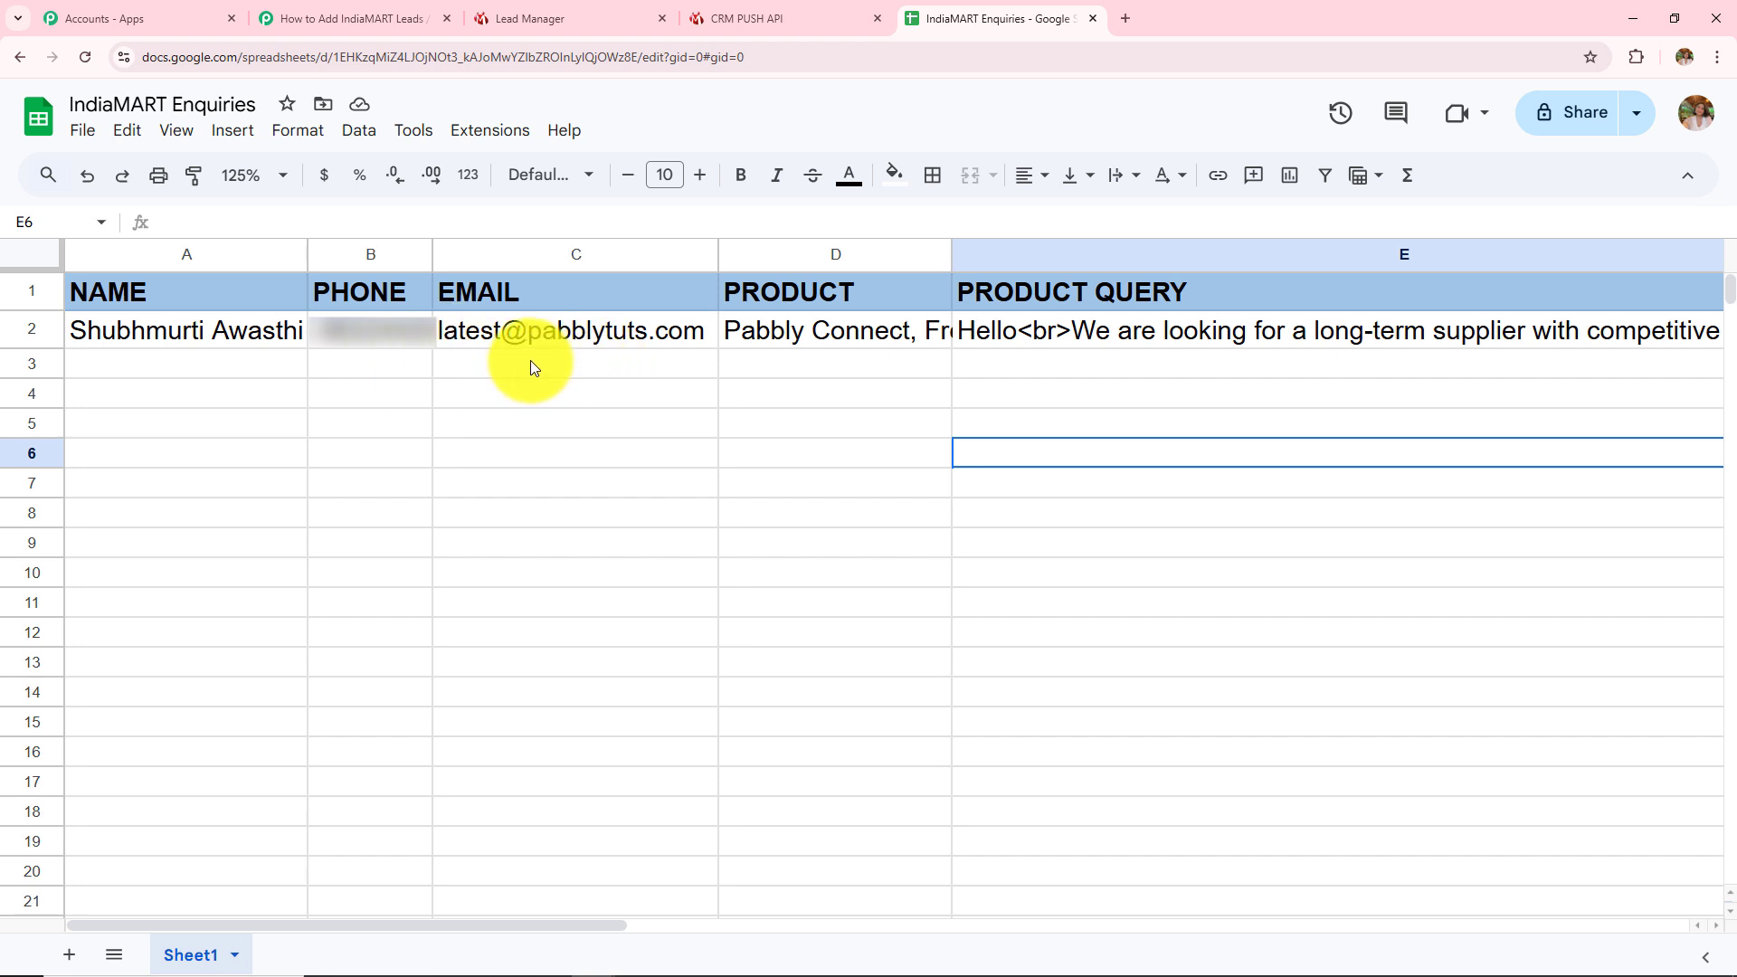
double_click(797, 329)
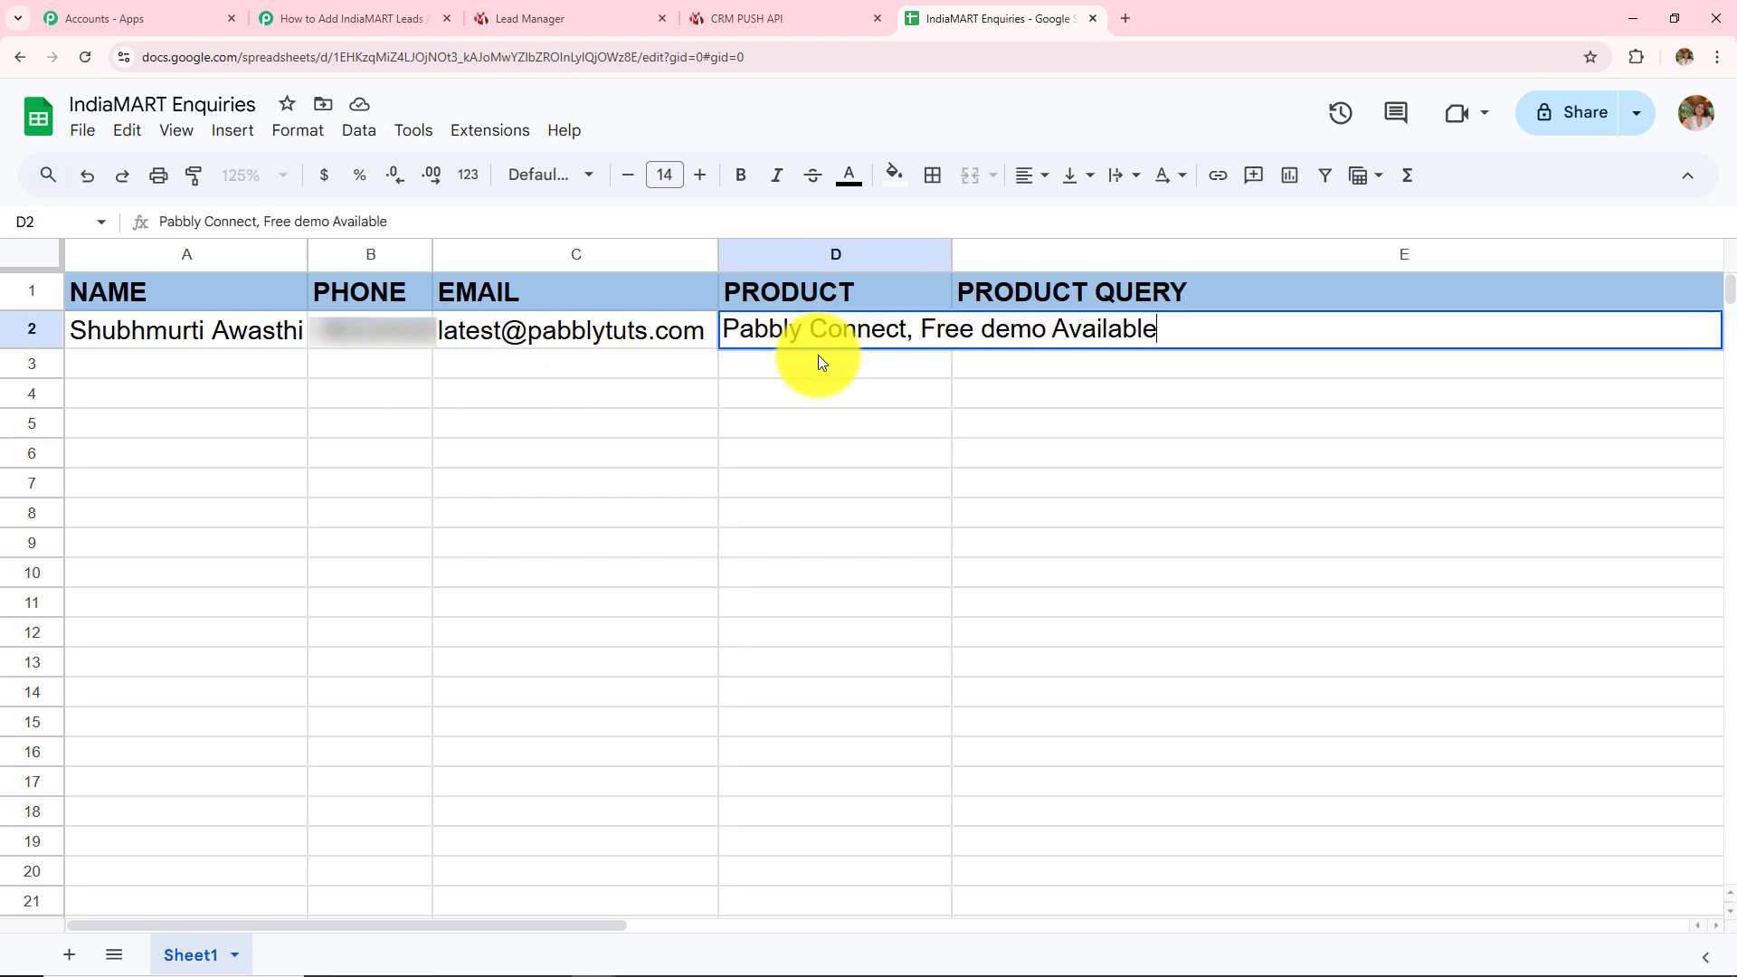
left_click(853, 470)
double_click(1082, 332)
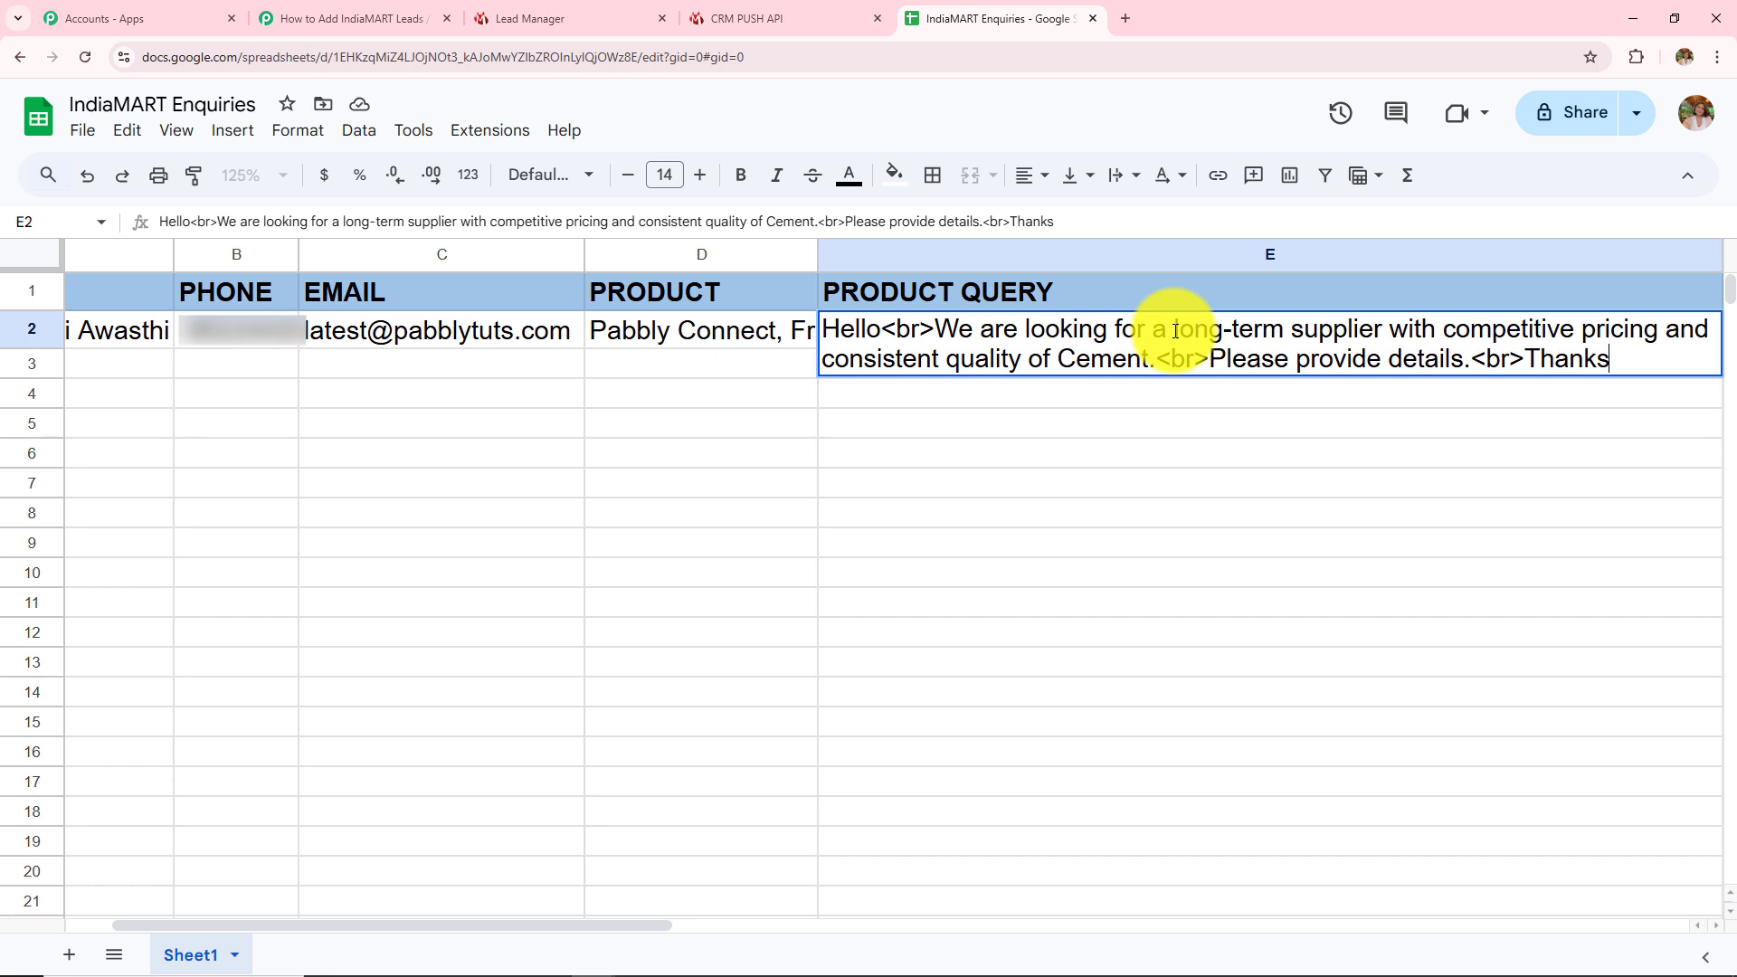
left_click(1022, 573)
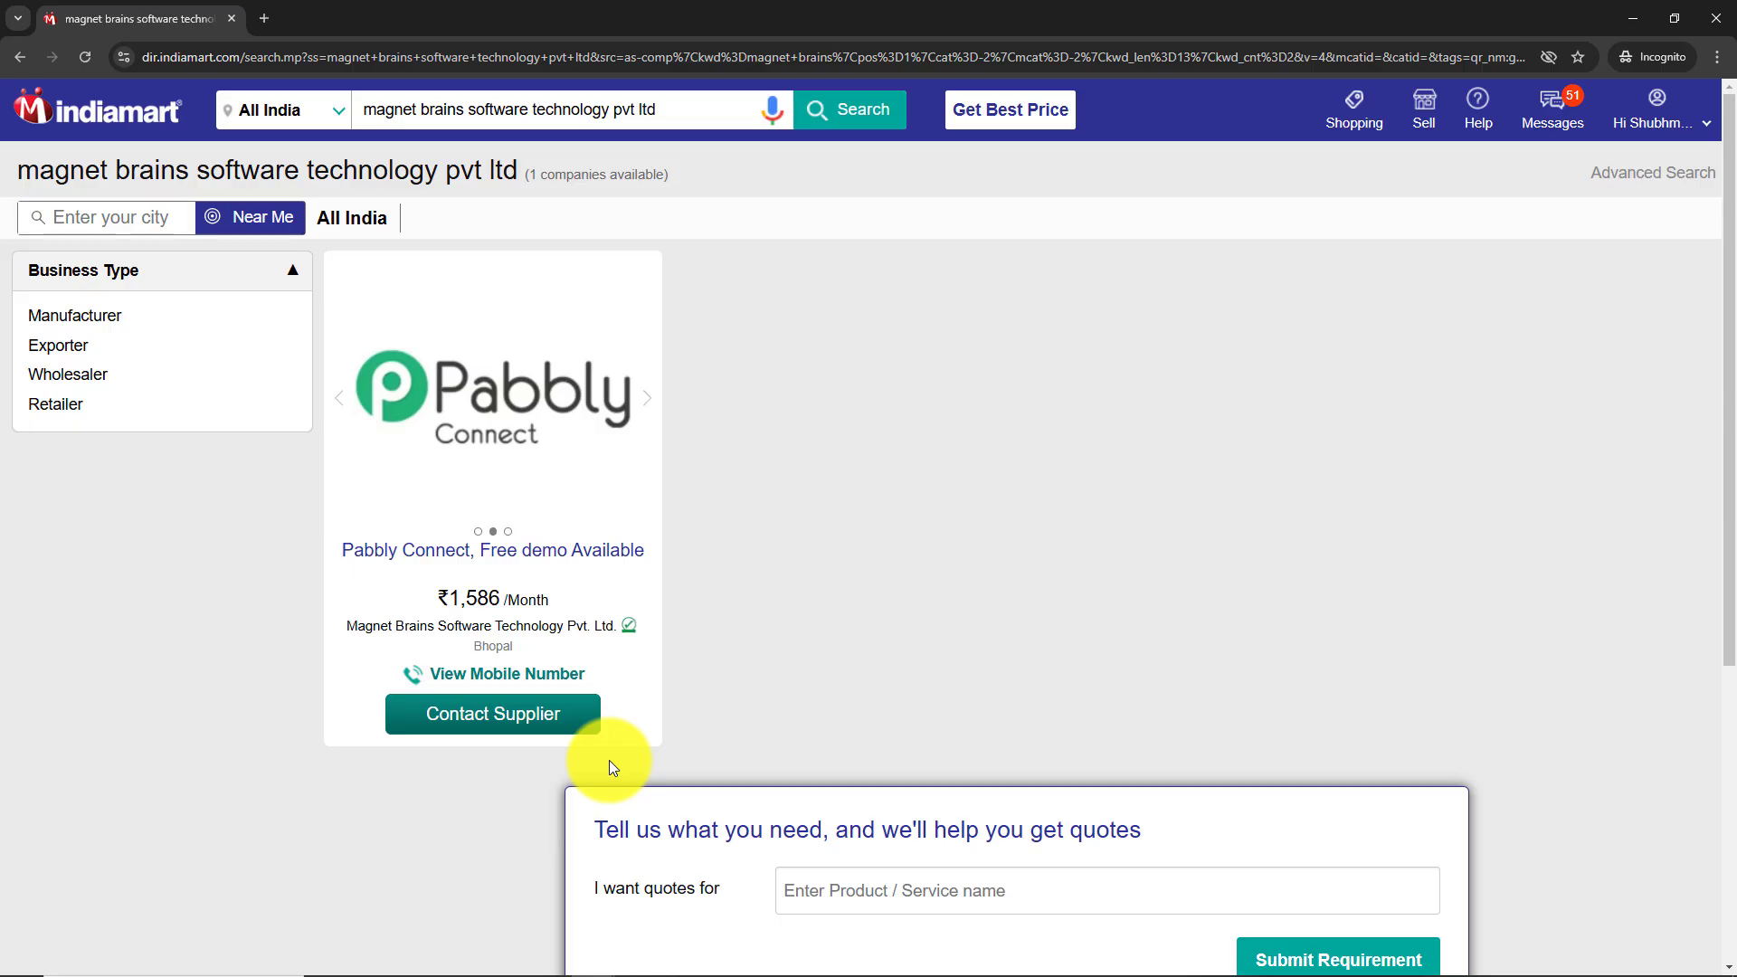
- On IndiaMART, send the Pabbly Connect supplier the enquiry "Hello Interested in knowing about your payment terms and lead times for delivery. Thanks" without a GST number
left_click(449, 731)
left_click(1077, 663)
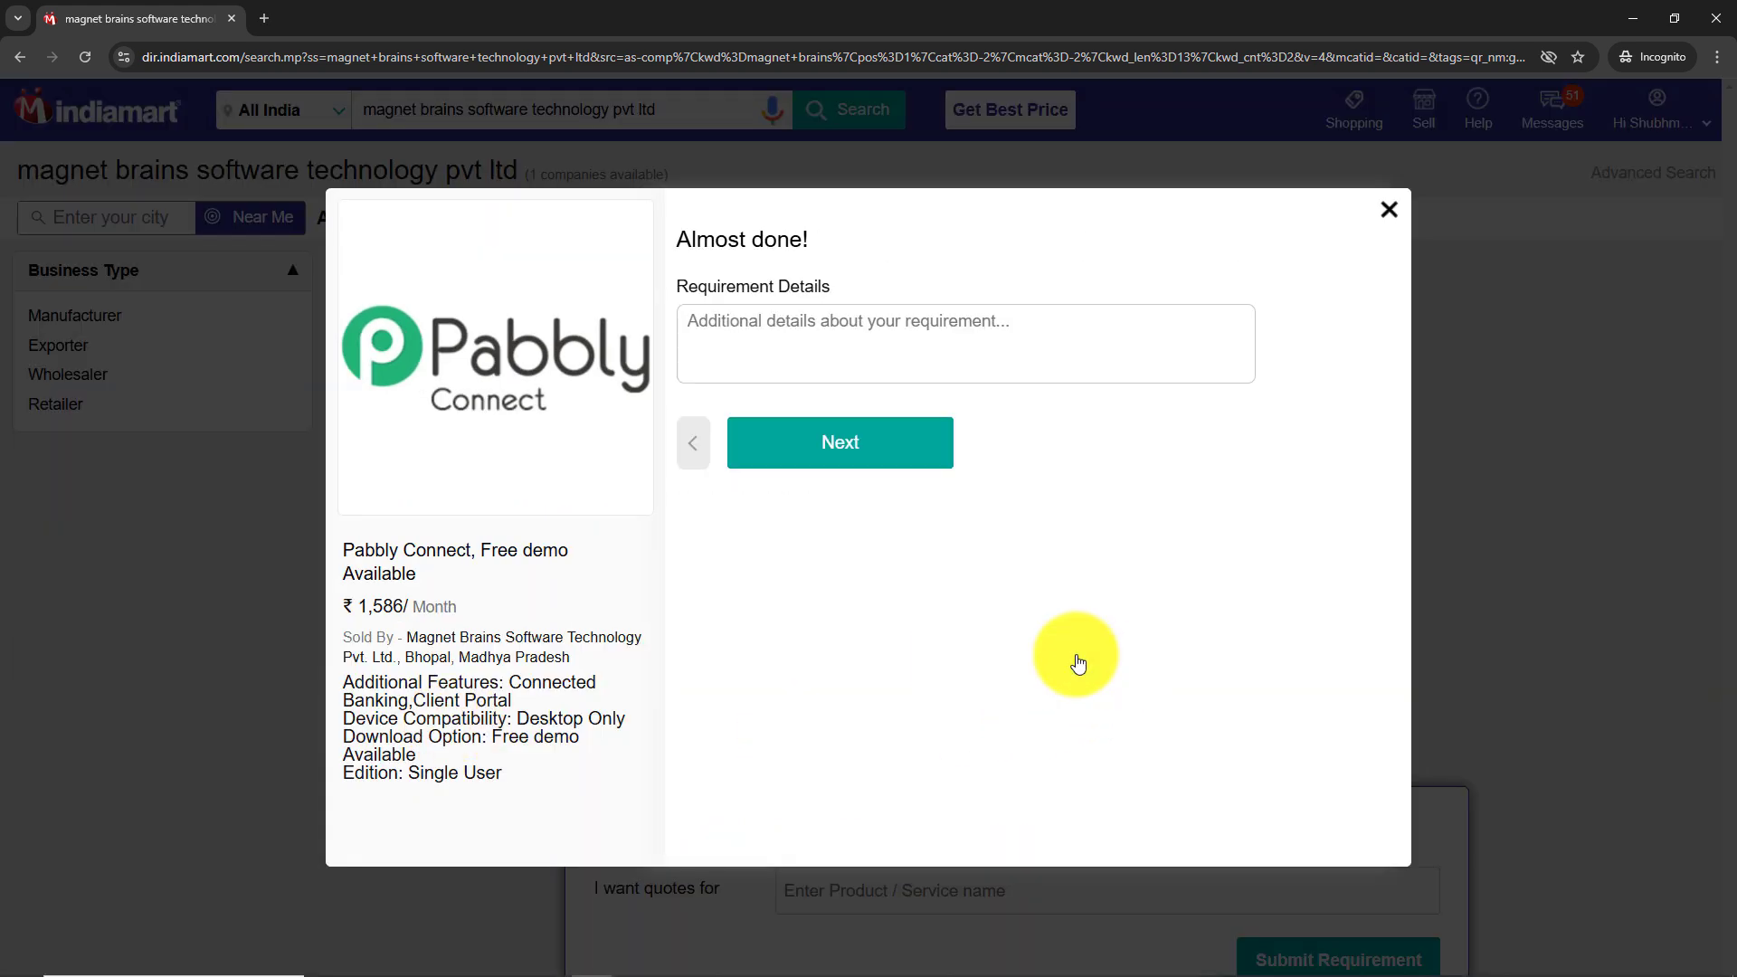
left_click(789, 339)
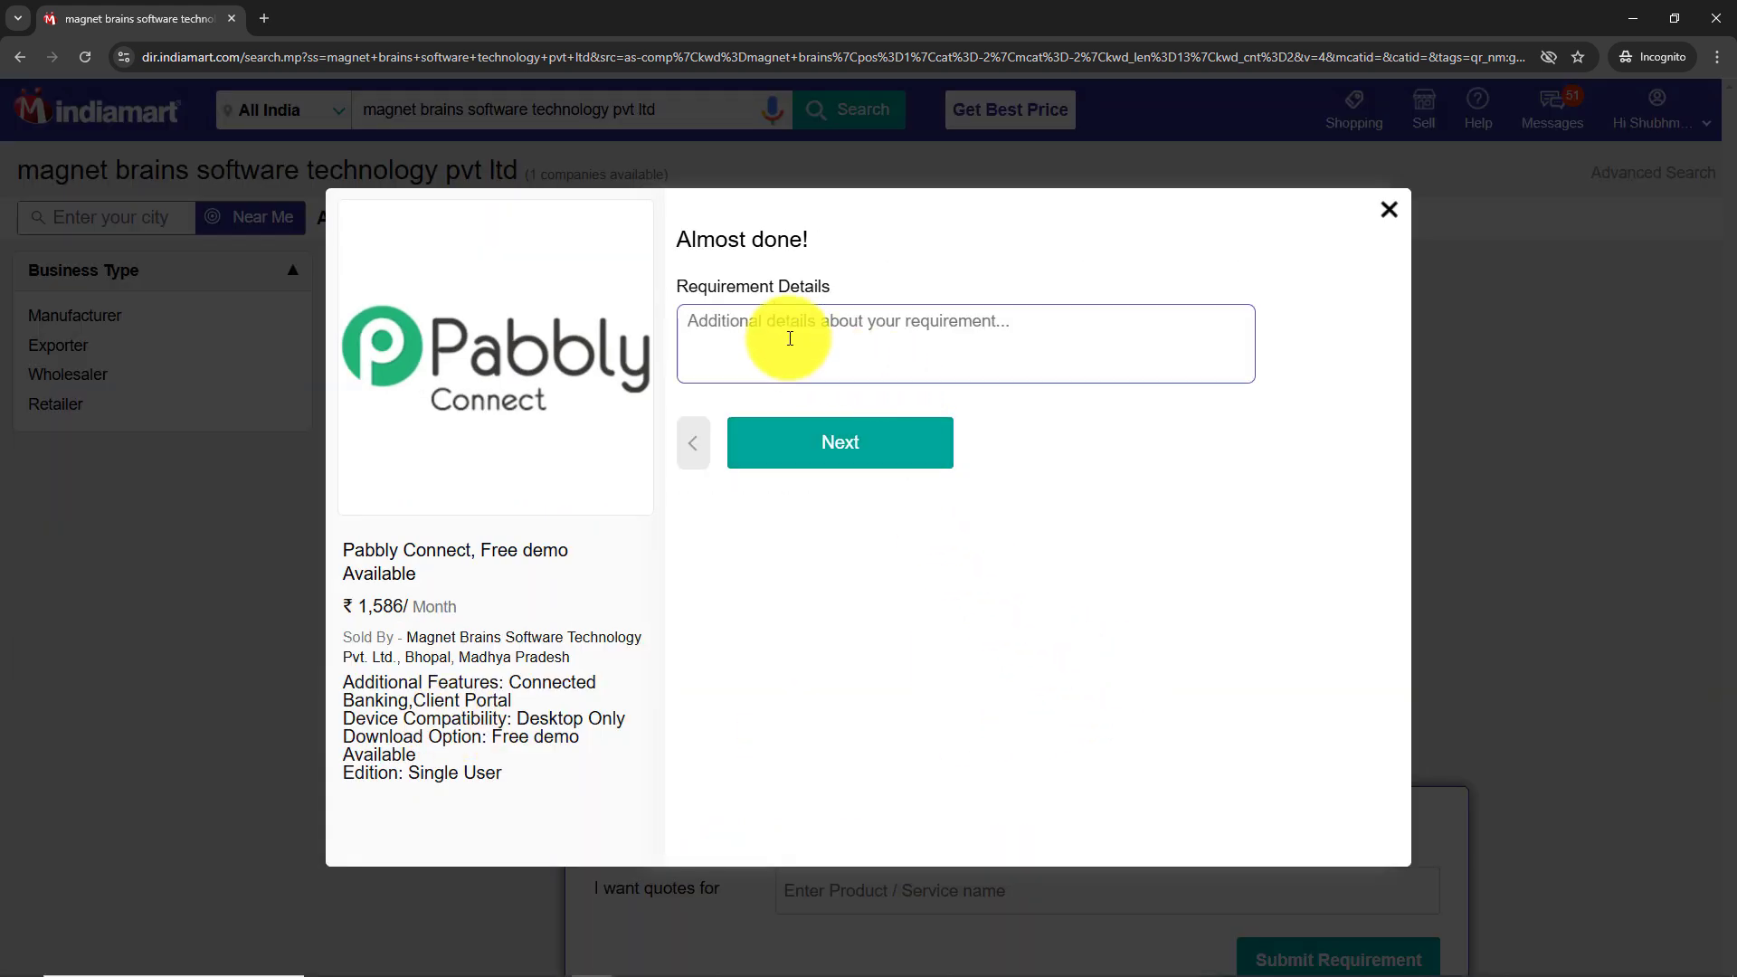
type("Hello")
type("Interested in knowing about your payment terms and lead times for delivery. Thanks")
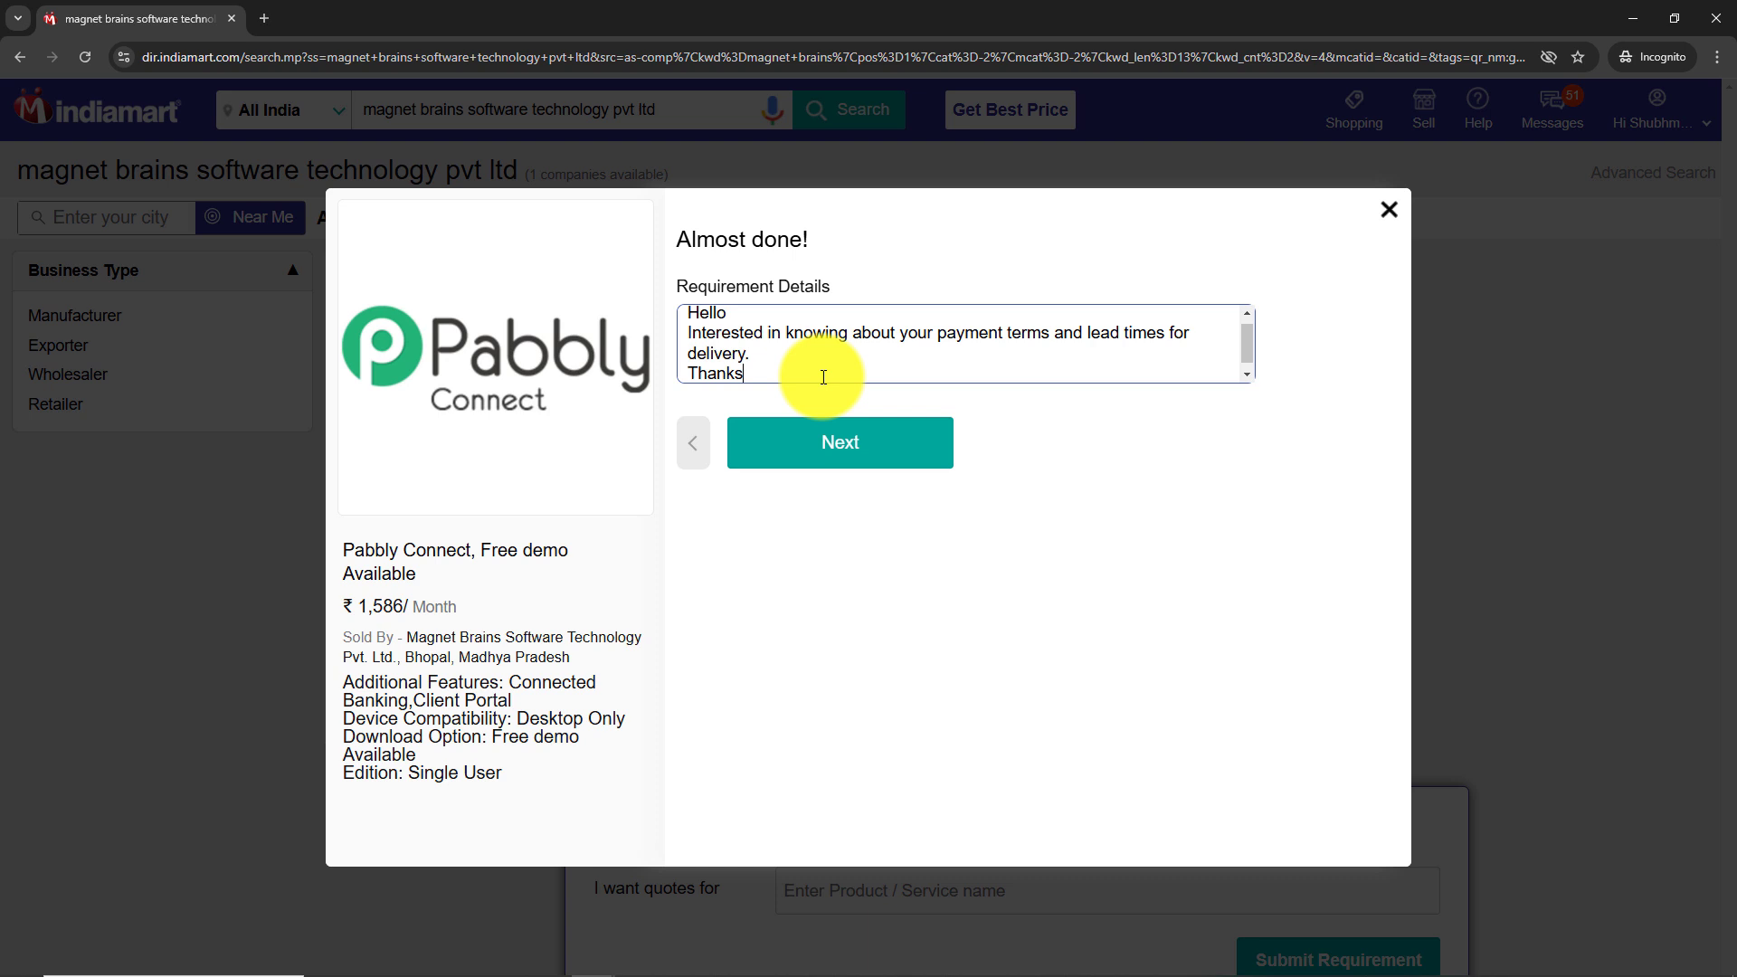
left_click(794, 440)
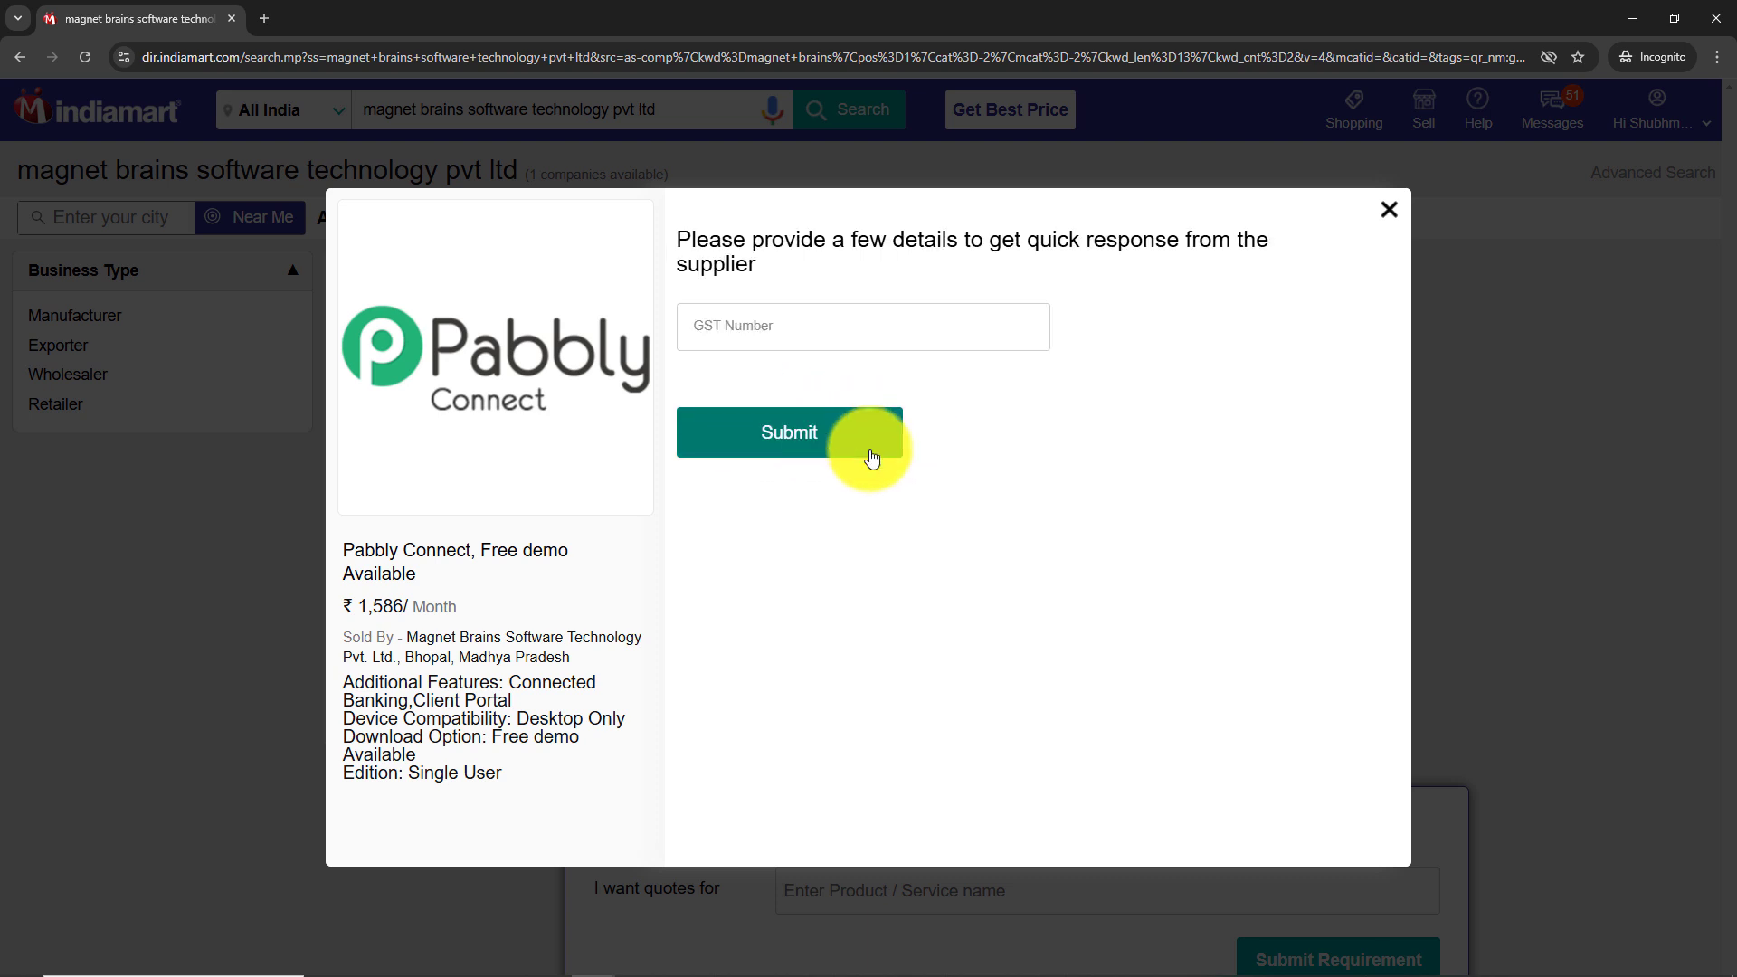
left_click(871, 450)
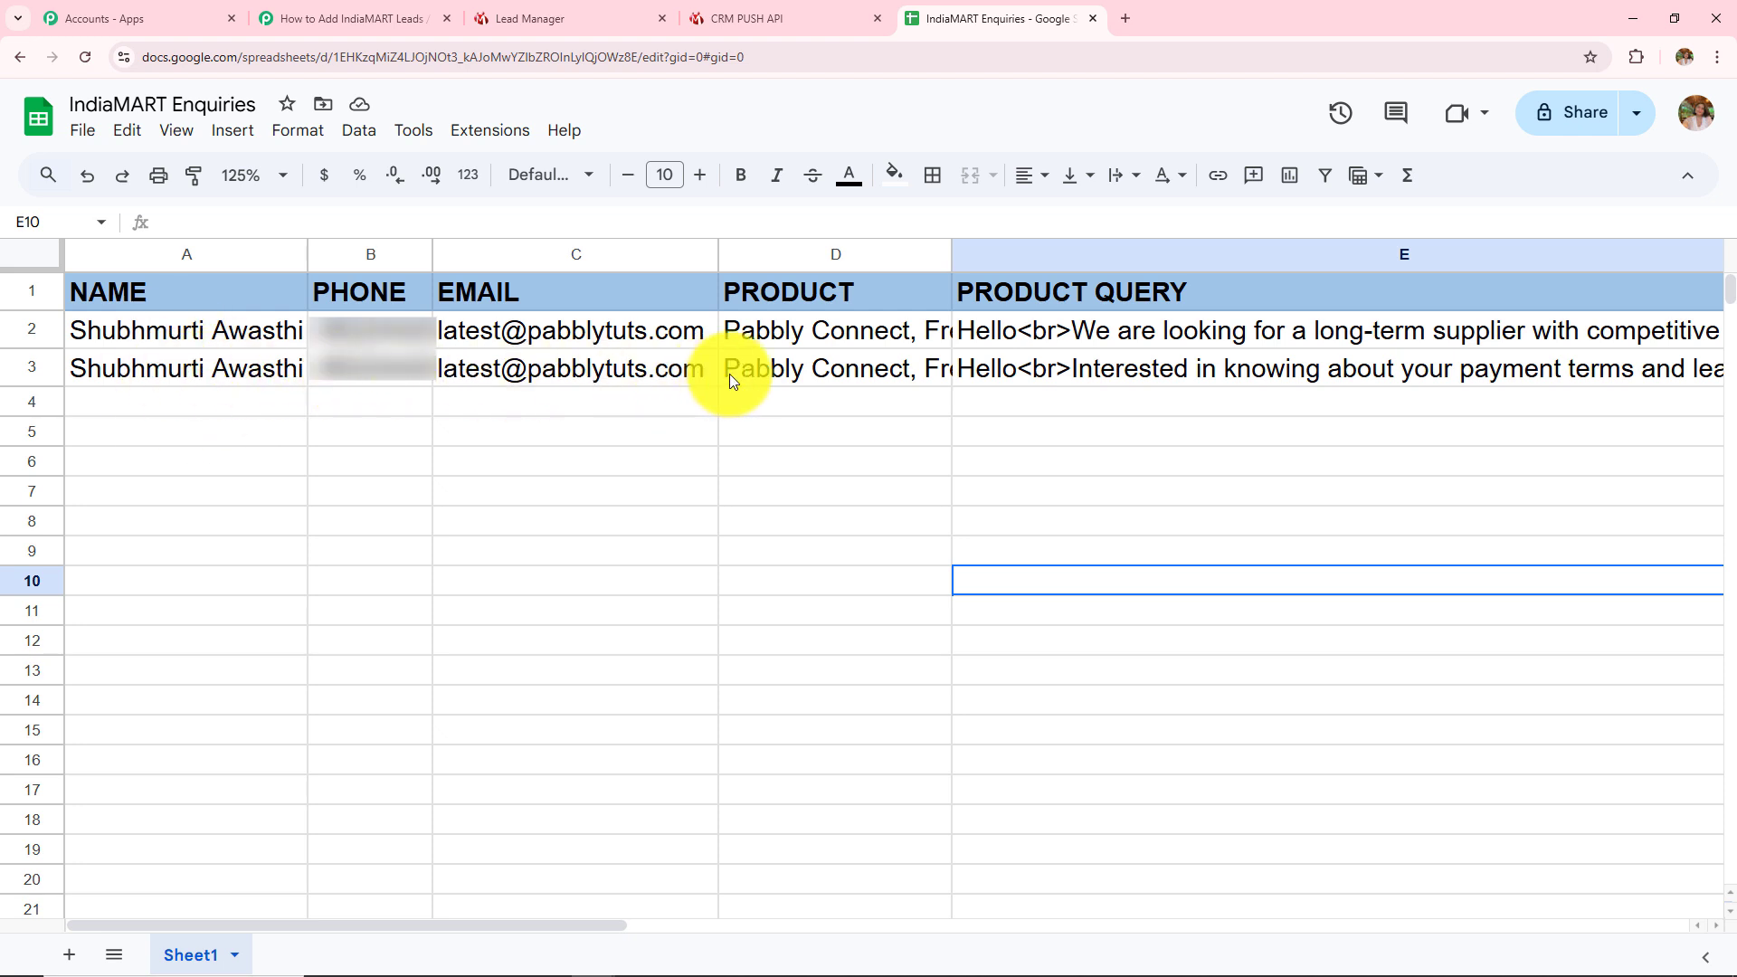
- Read the full product query of the latest enquiry in row 3 of the IndiaMART Enquiries spreadsheet
double_click(1057, 366)
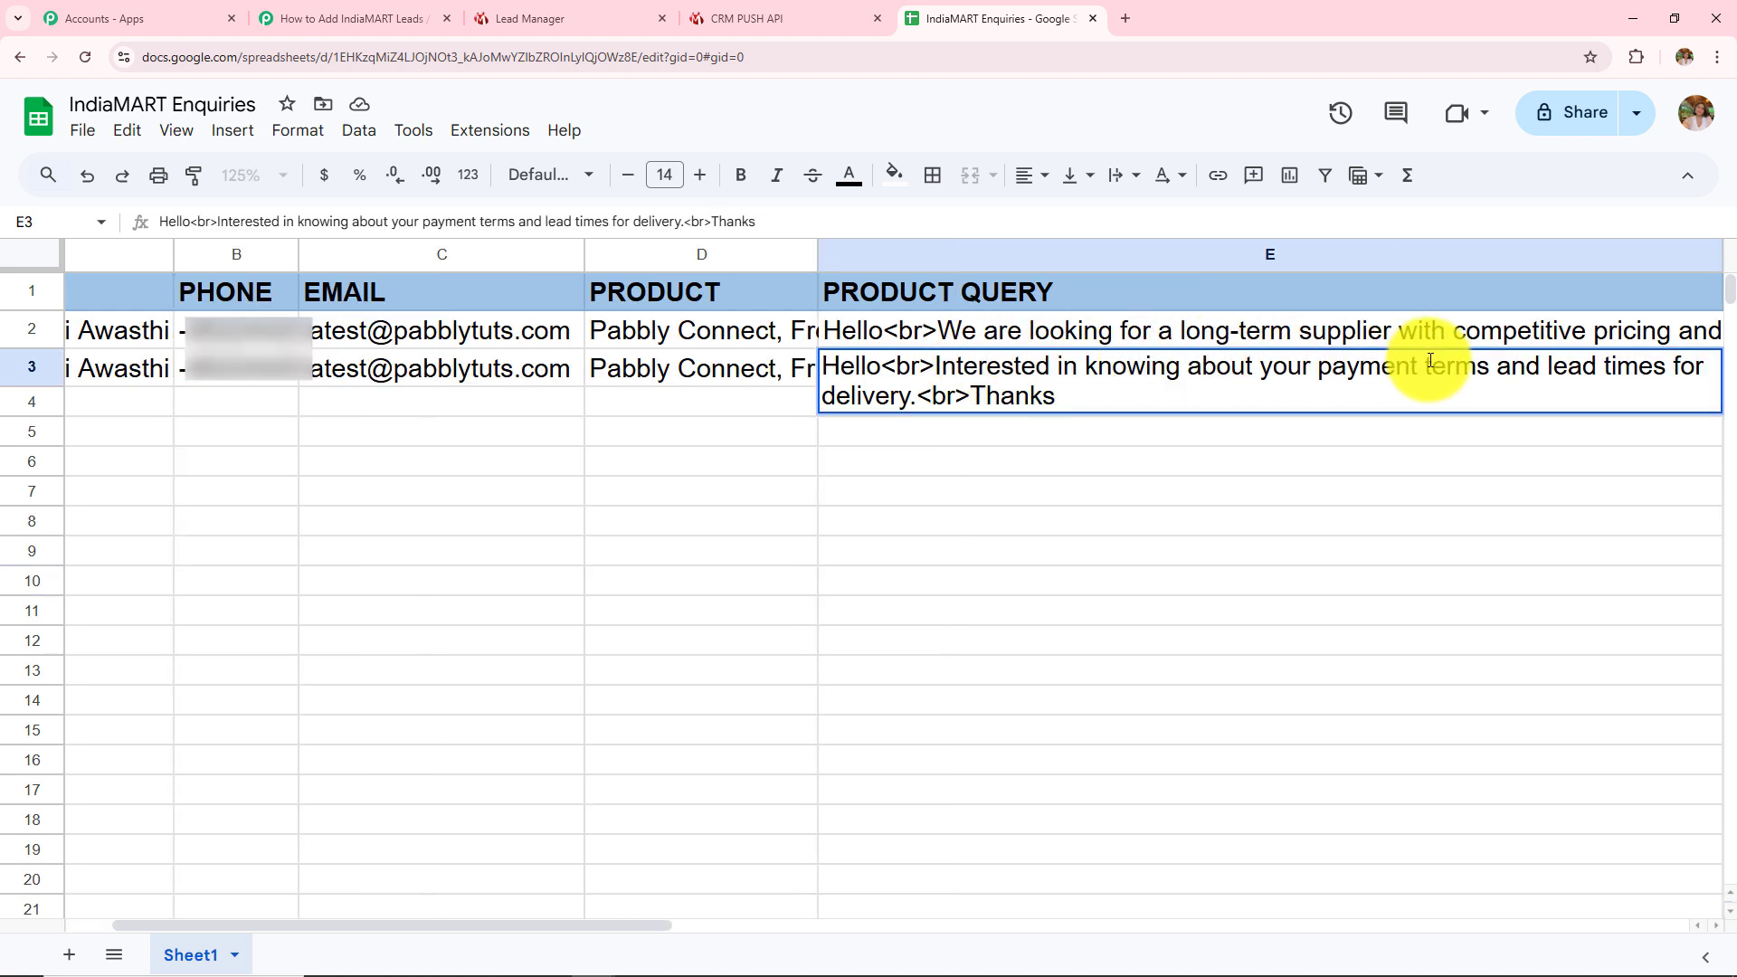
left_click(1011, 523)
- Switch to the Pabbly Connect workflow and review the IndiaMART New Leads trigger's setup and captured webhook response
left_click(357, 18)
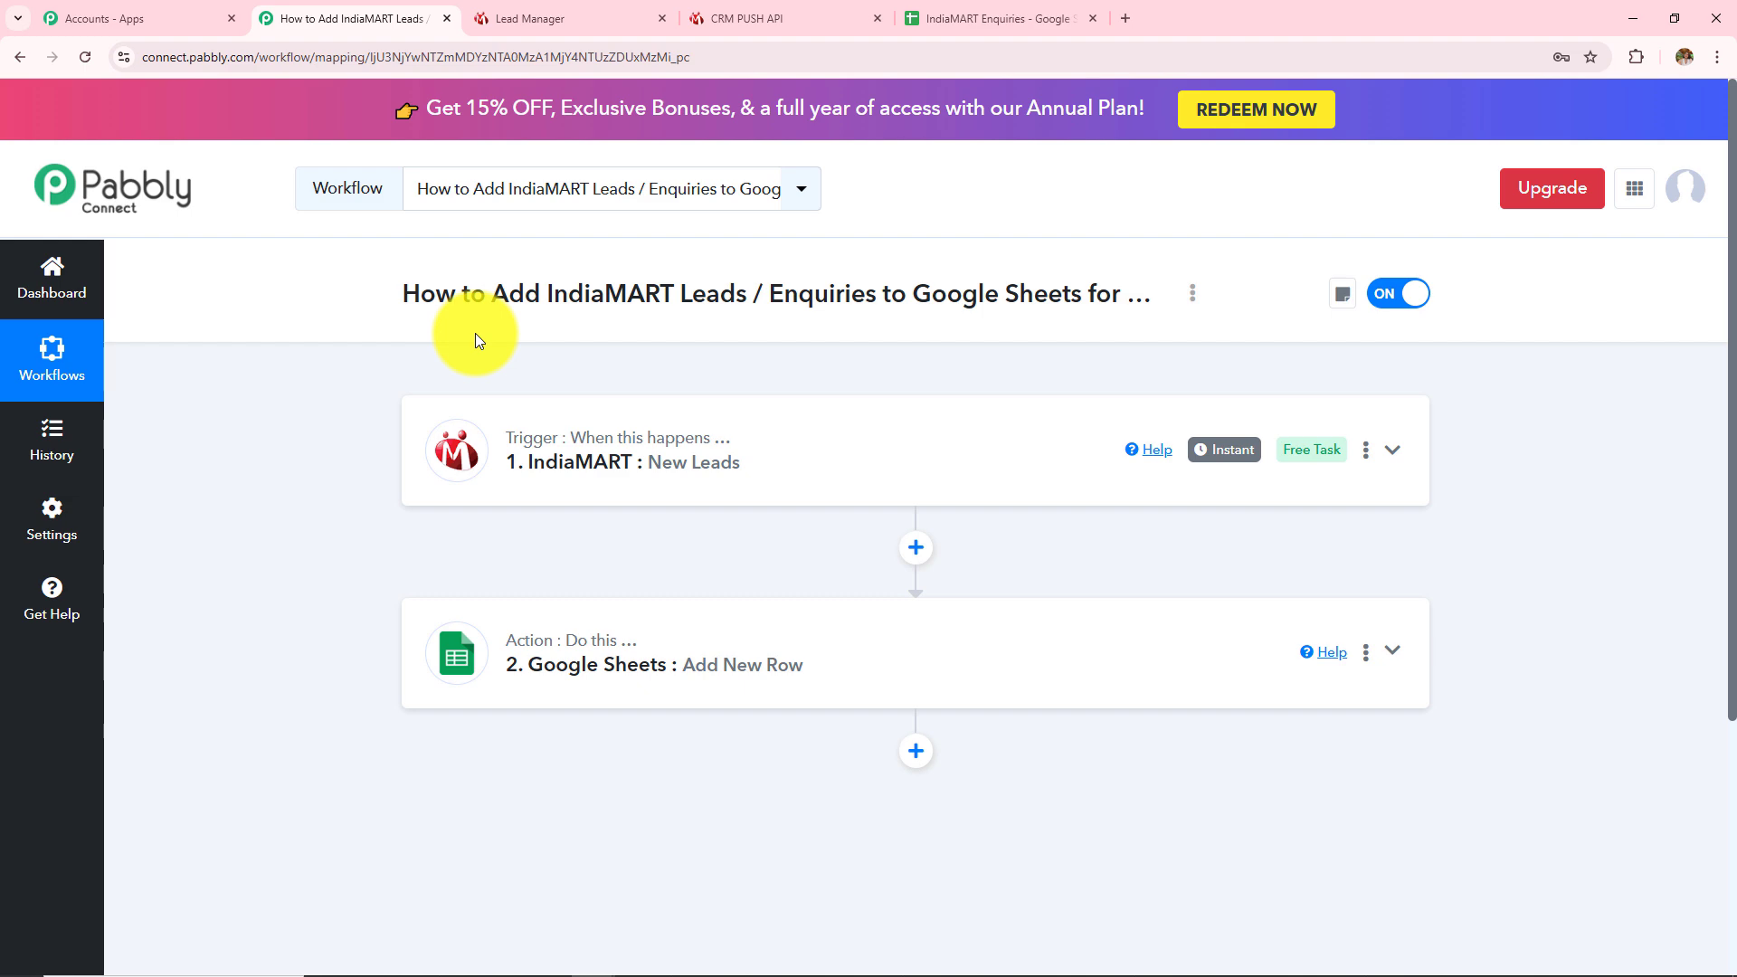
left_click(555, 454)
scroll(480, 581, "down", 2)
scroll(543, 597, "down", 1)
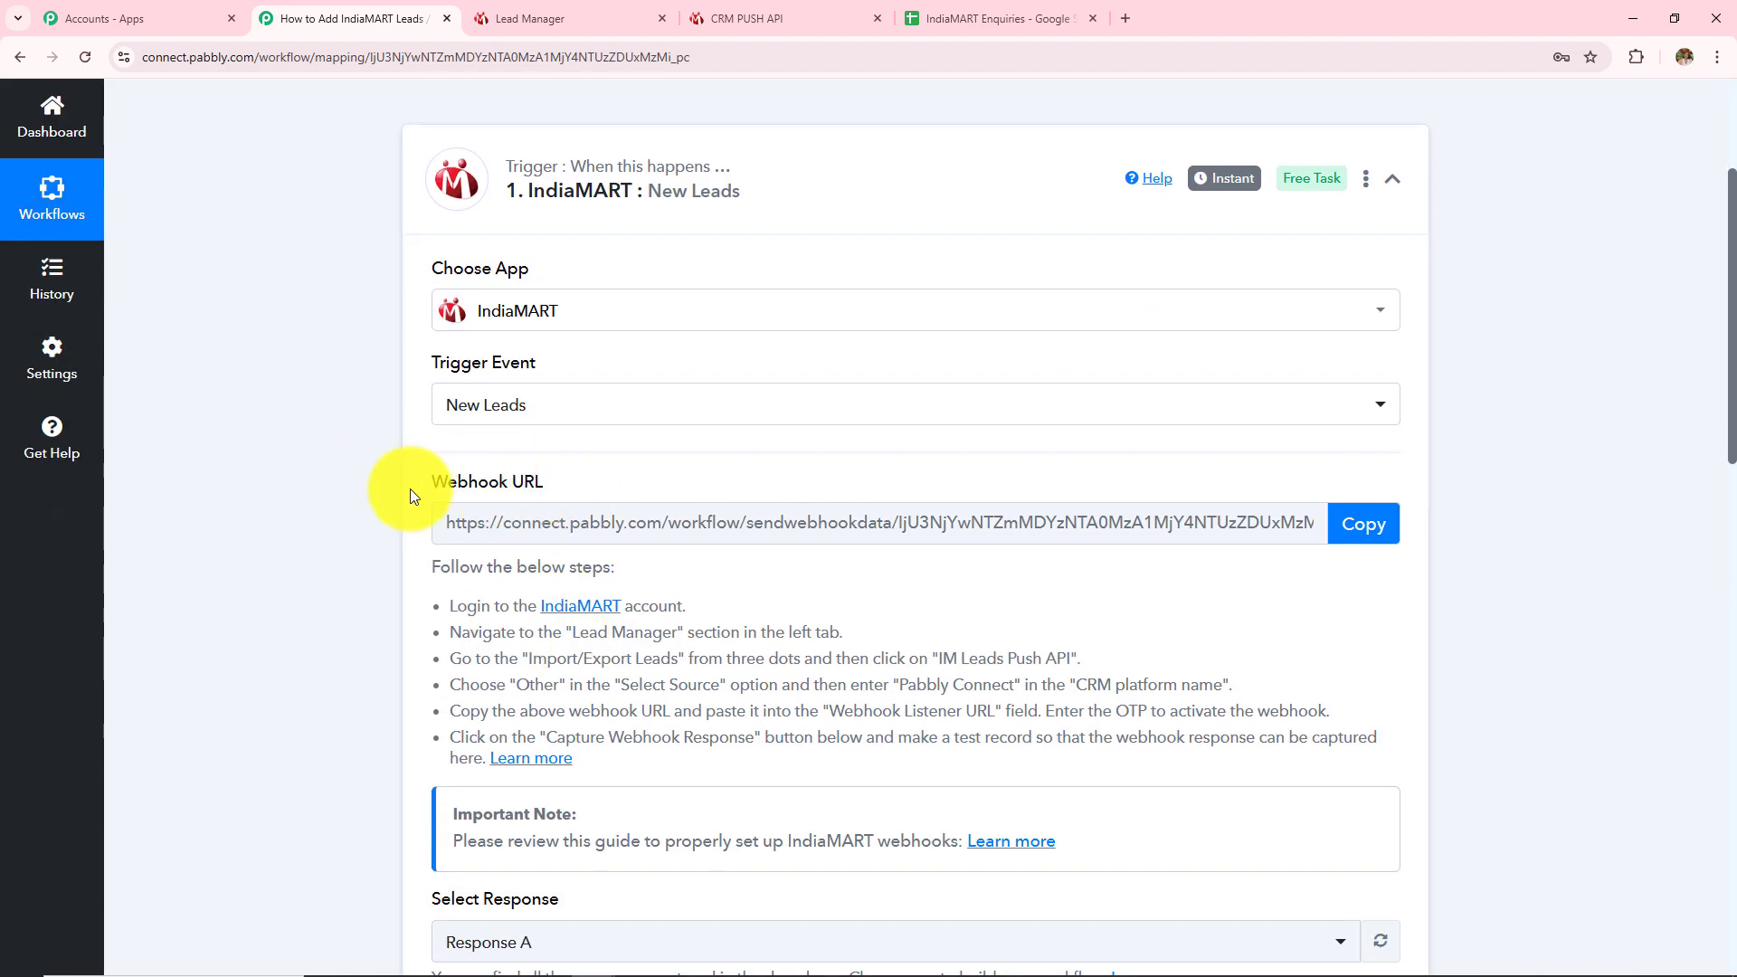
scroll(678, 516, "down", 5)
scroll(683, 517, "down", 5)
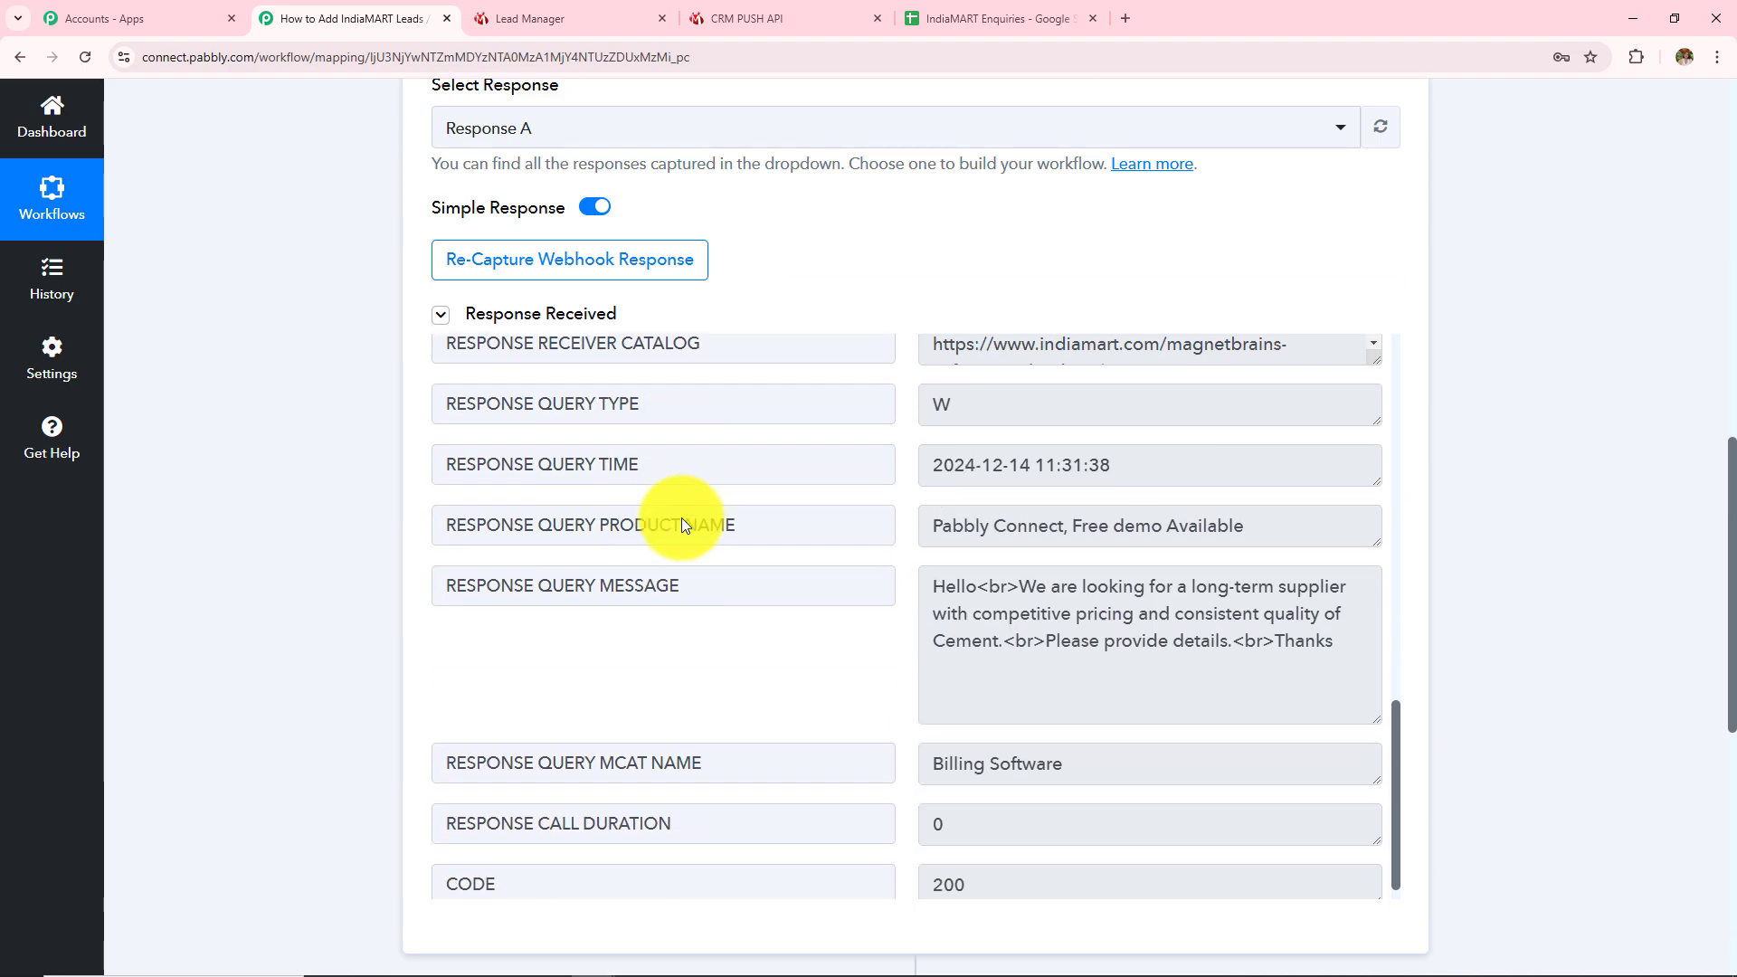
scroll(1523, 375, "down", 7)
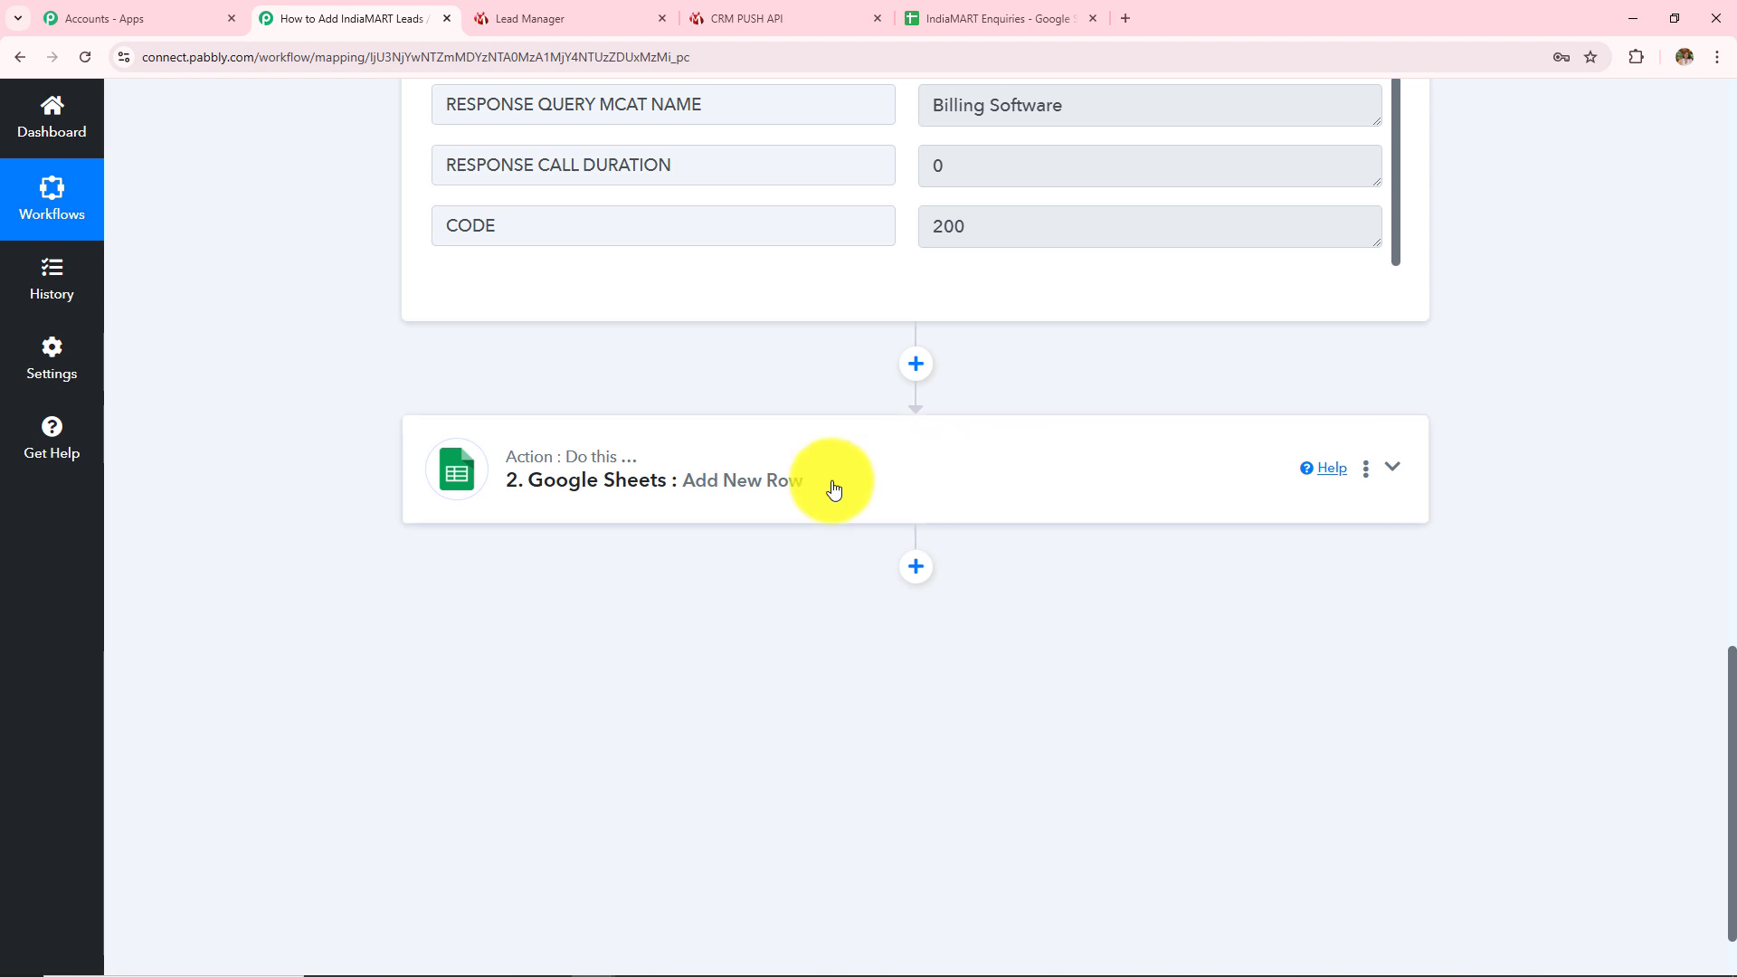
- Review the field mapping of the Google Sheets Add New Row action and check the rows in the IndiaMART Enquiries spreadsheet
left_click(893, 496)
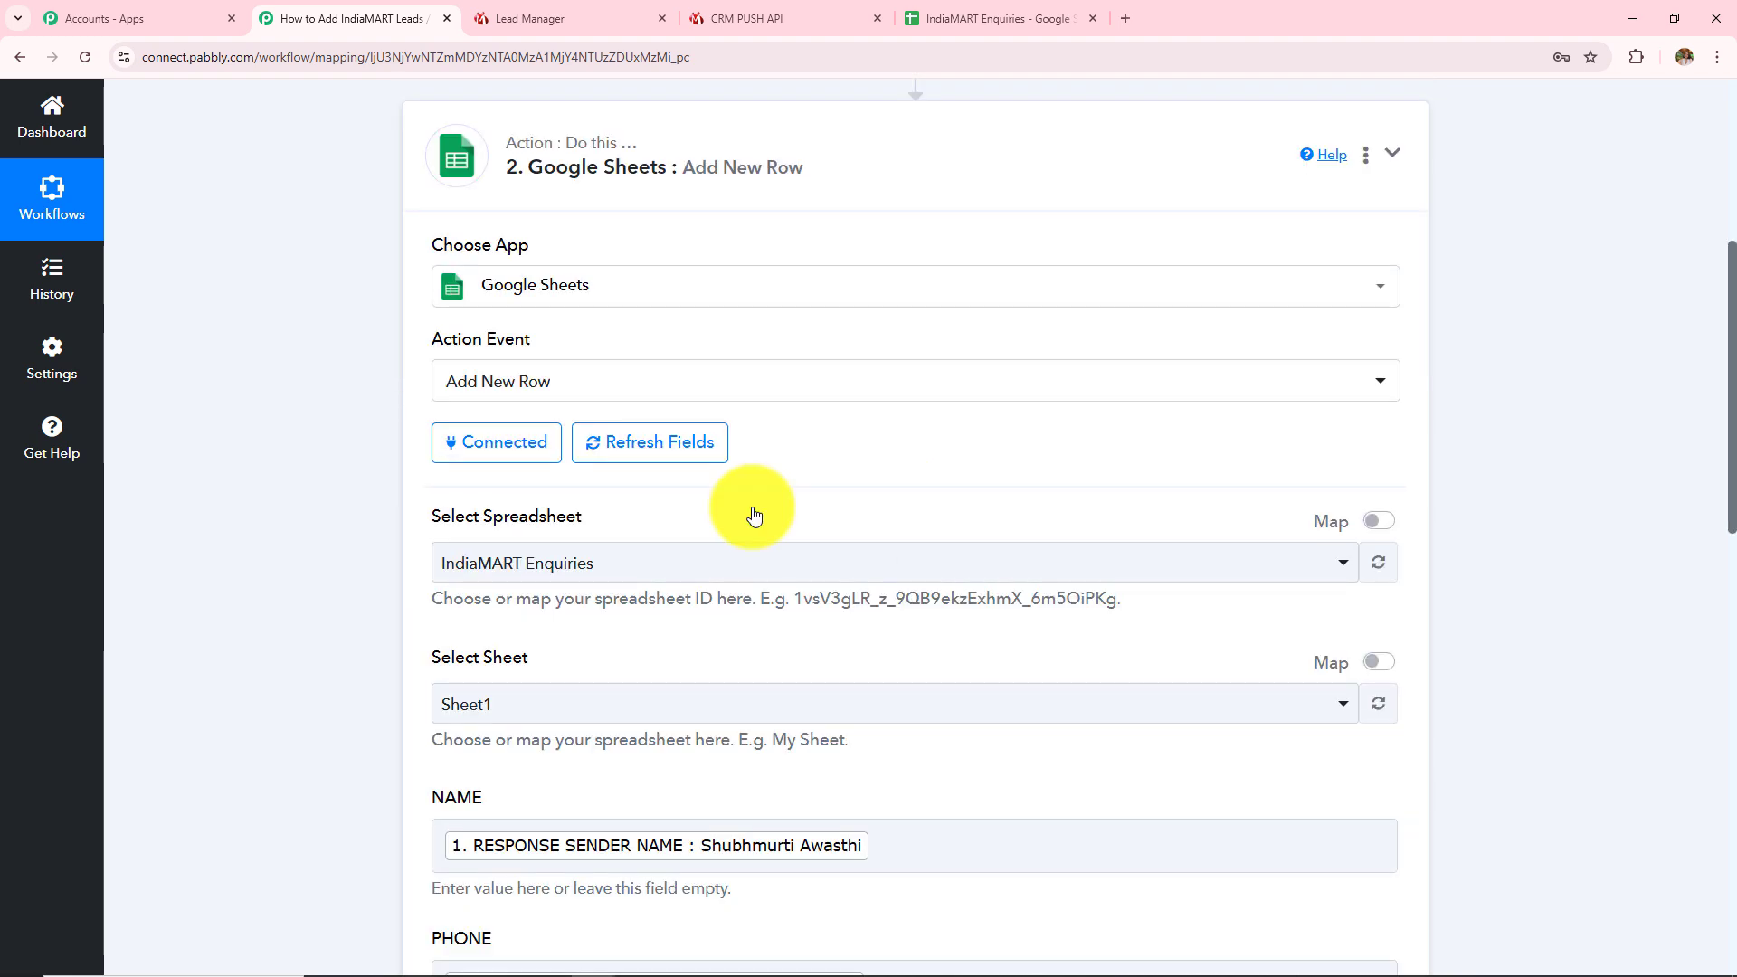
scroll(630, 540, "down", 10)
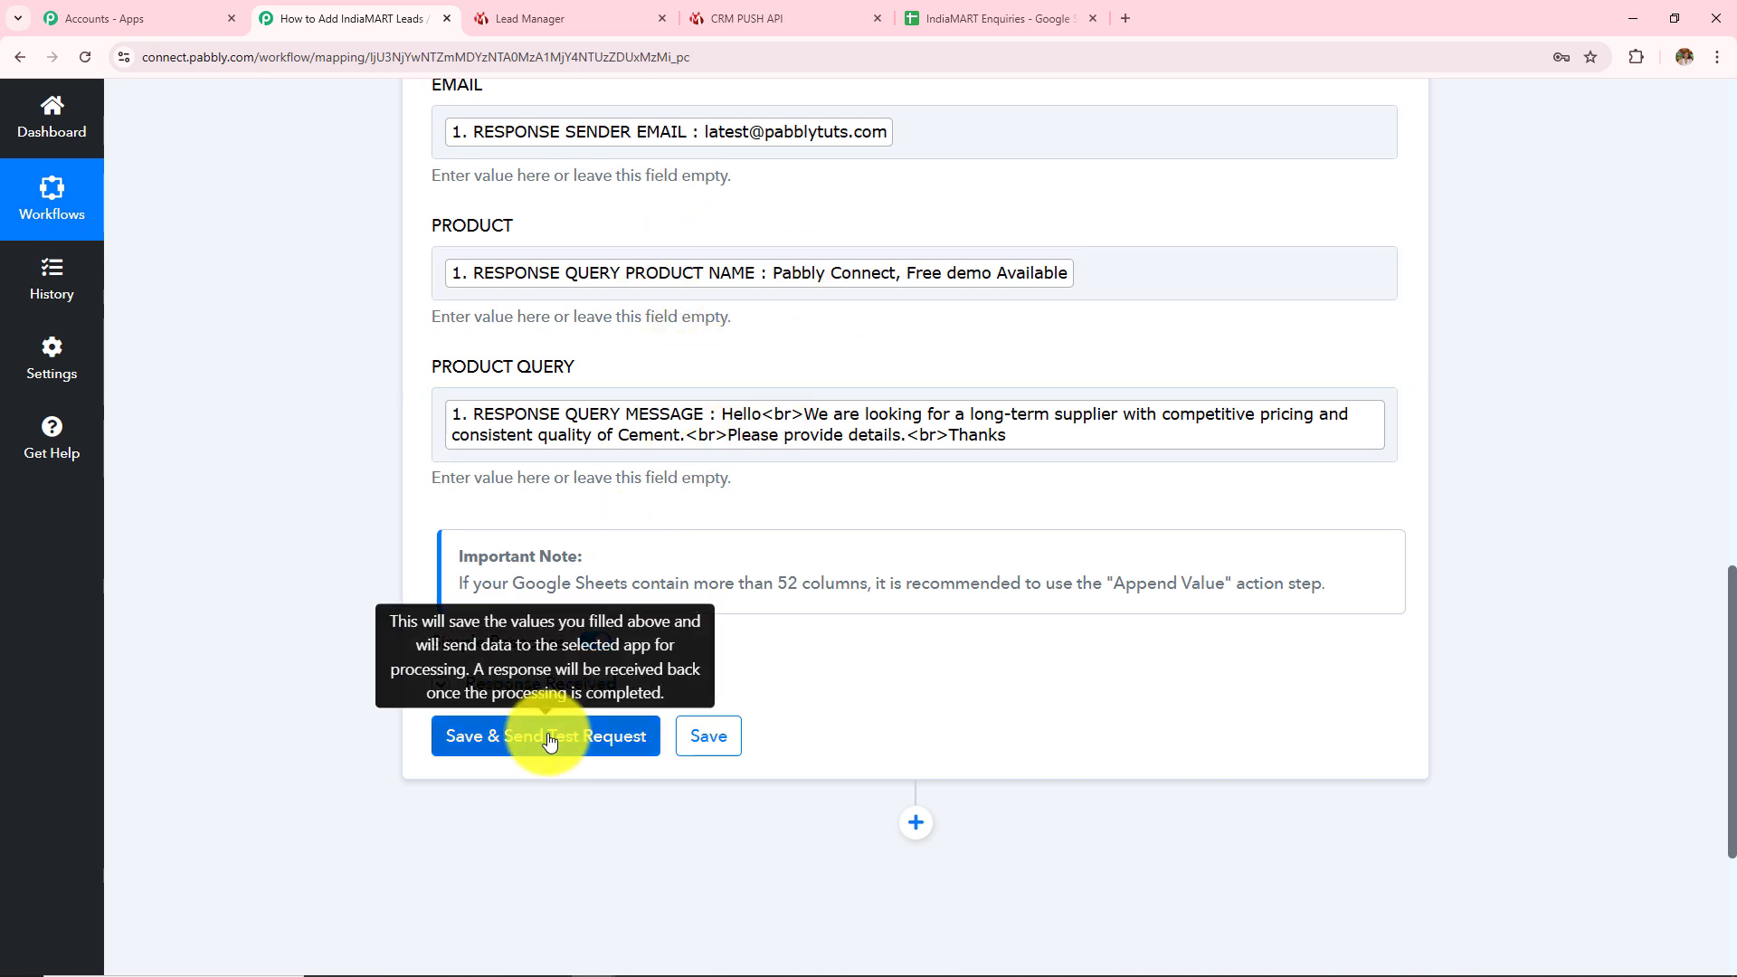
left_click(996, 18)
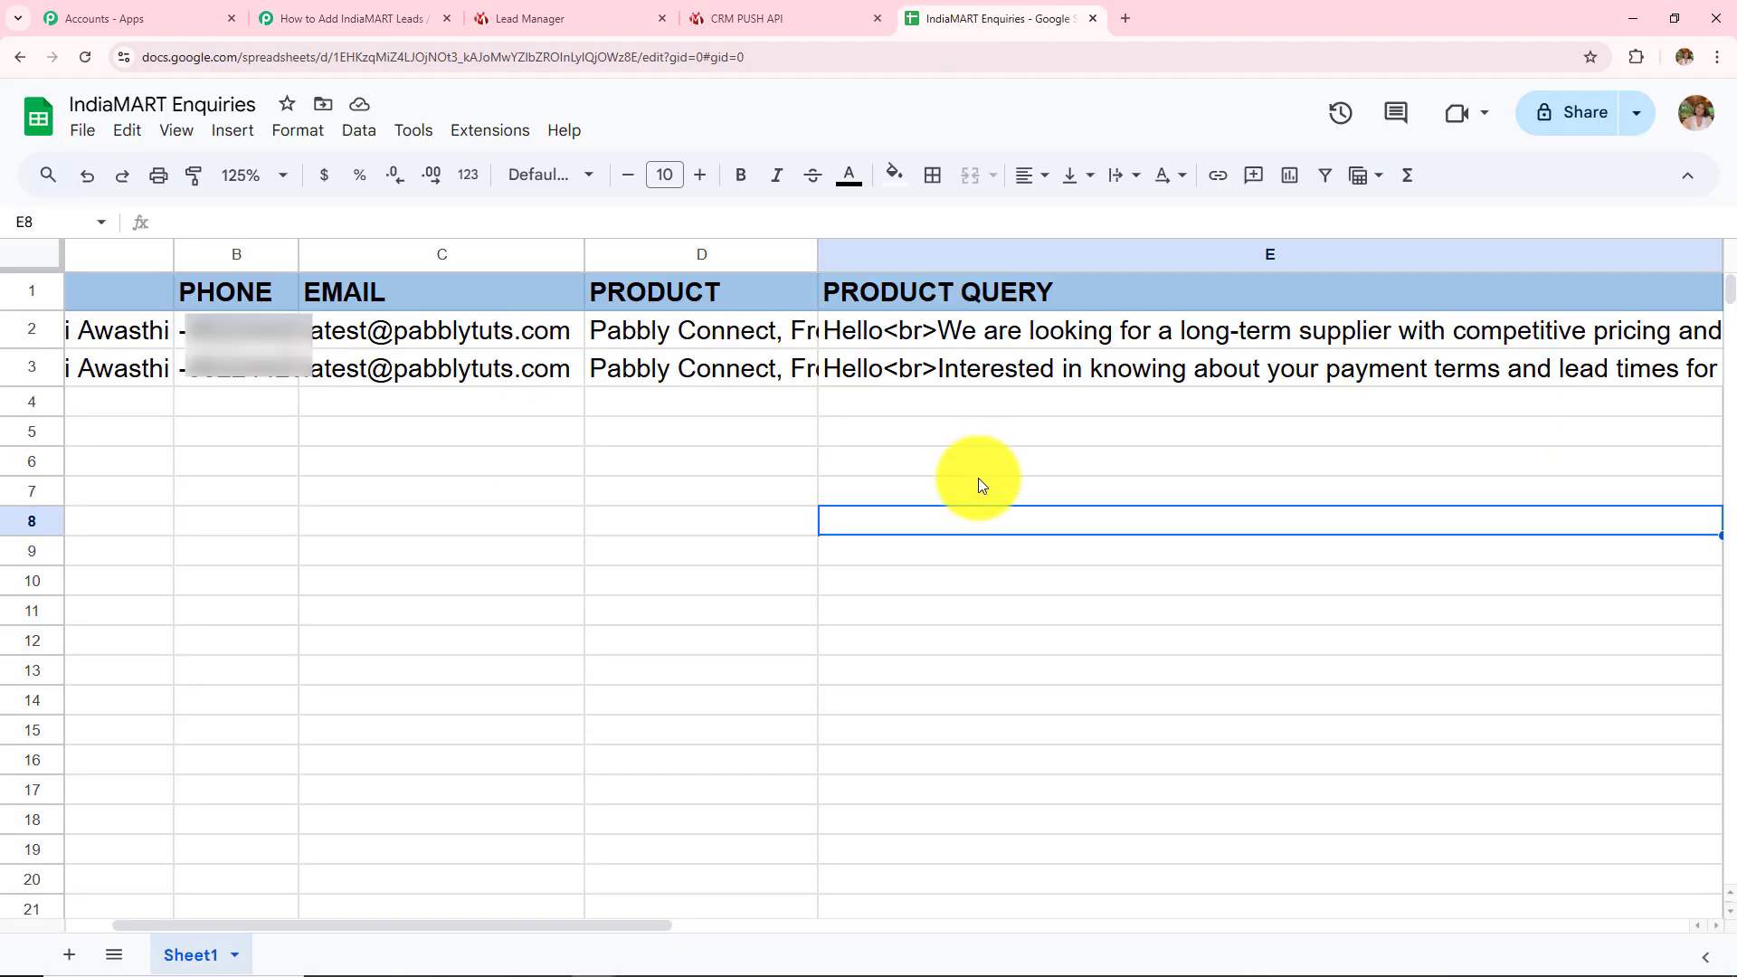
left_click(398, 18)
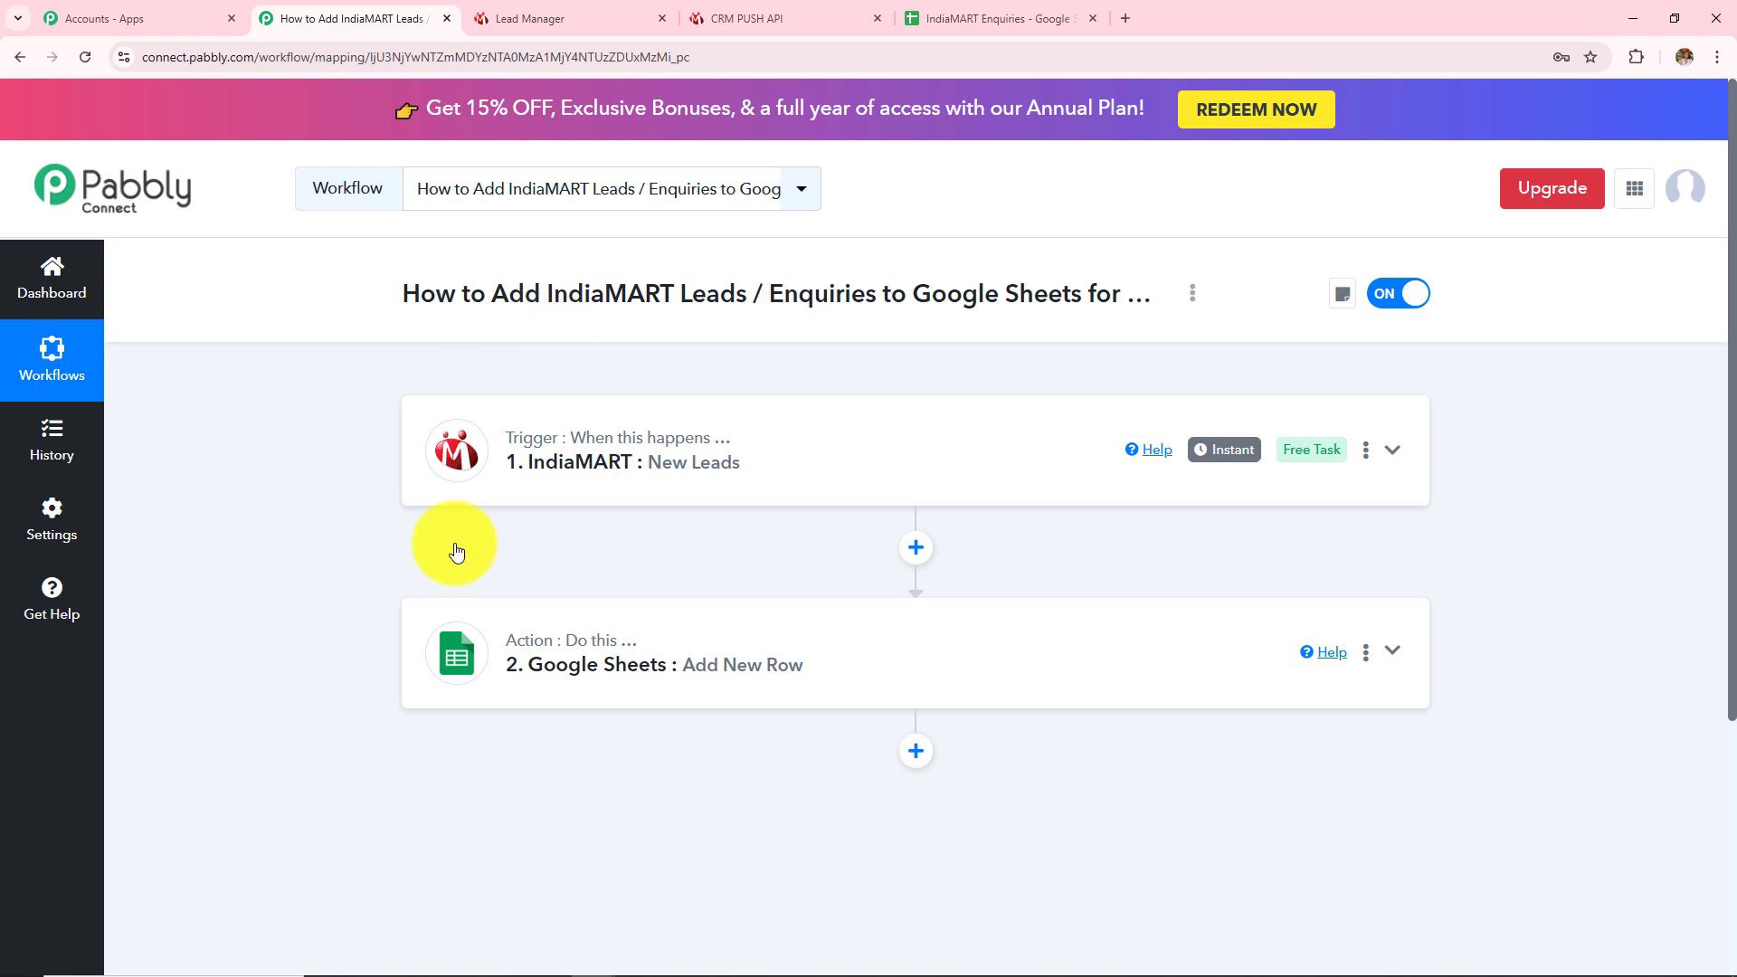